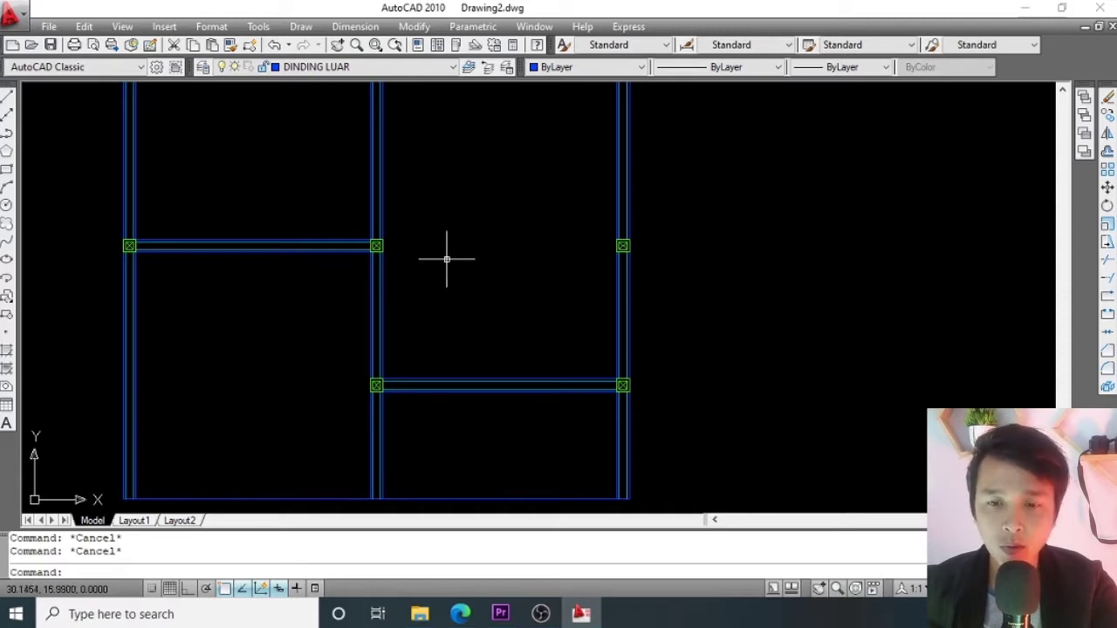
Draw a rectangle 0.05 wide and 0.15 high in the empty room between the two upper columns.
scroll(447, 258, up, 3)
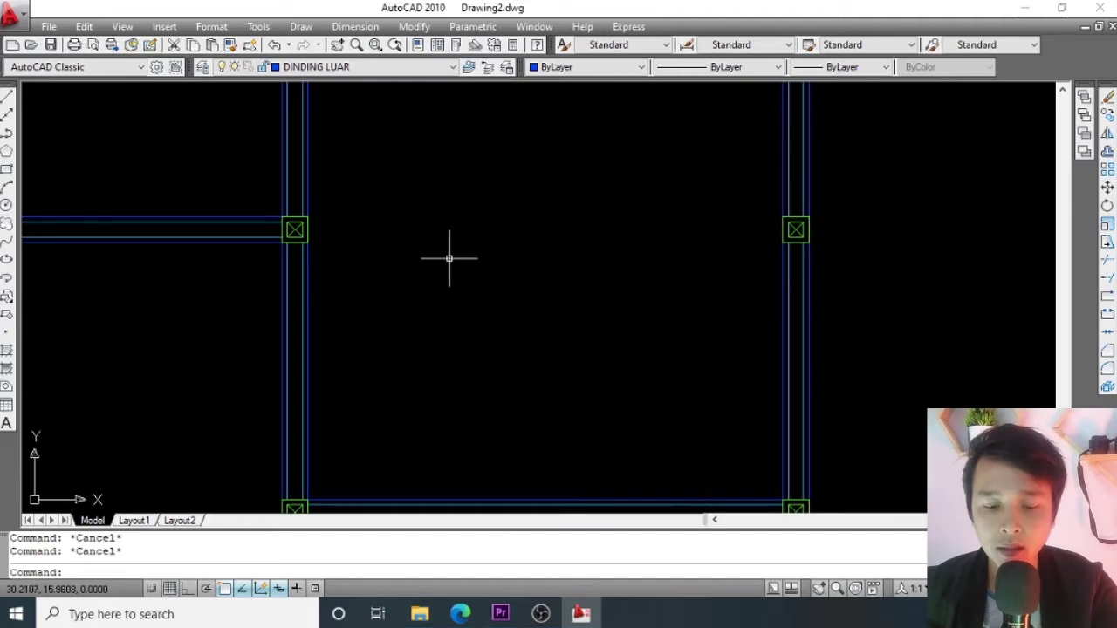
text(r)
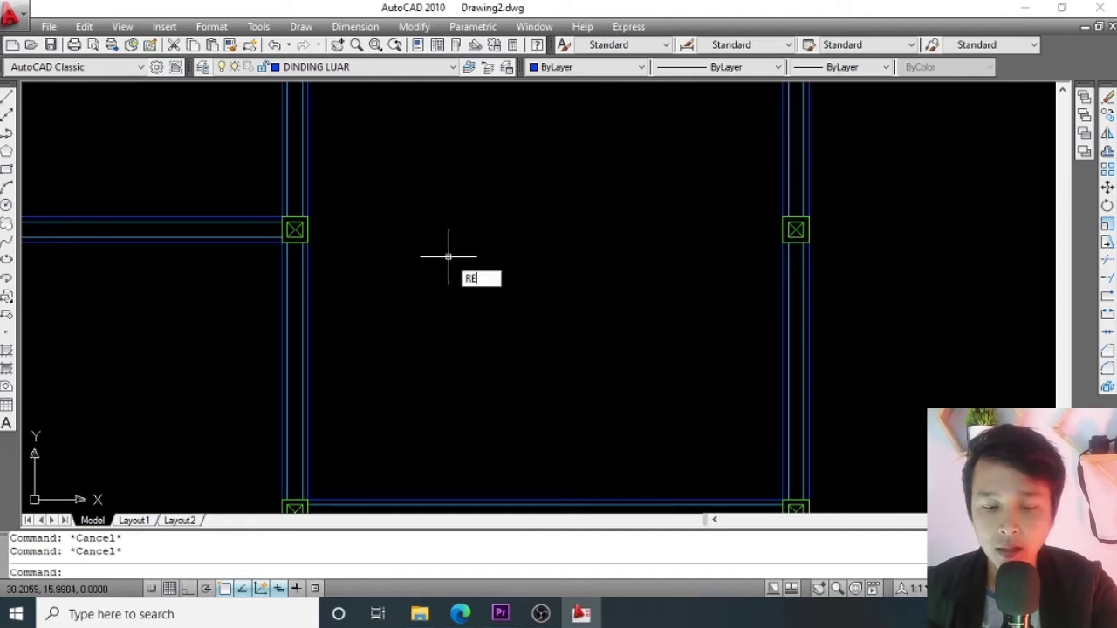
text(ec)
key(Return)
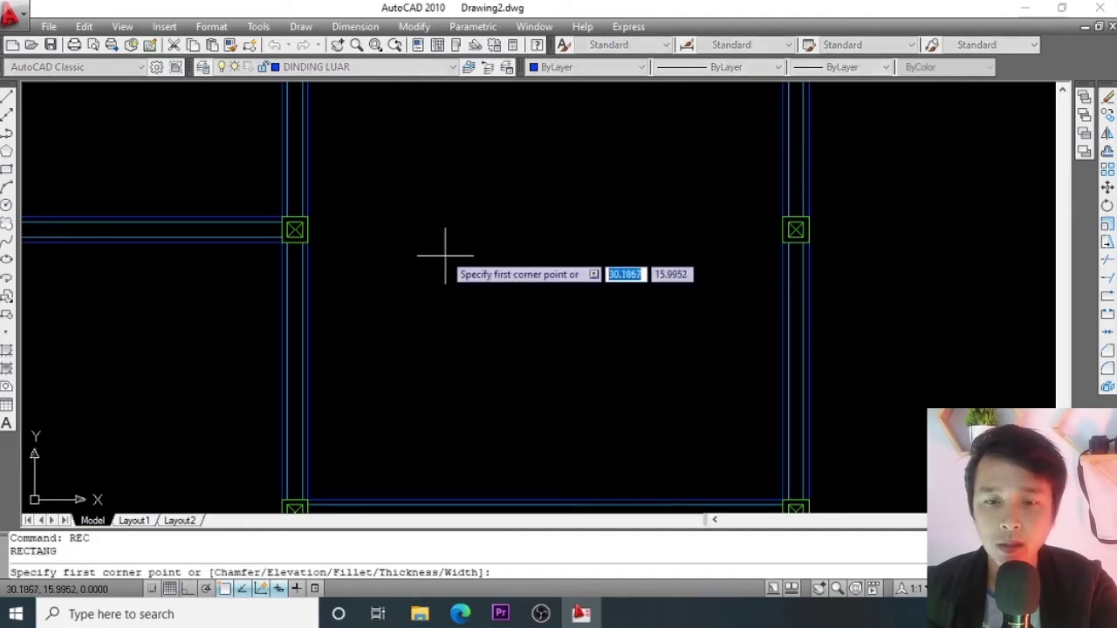
click(424, 215)
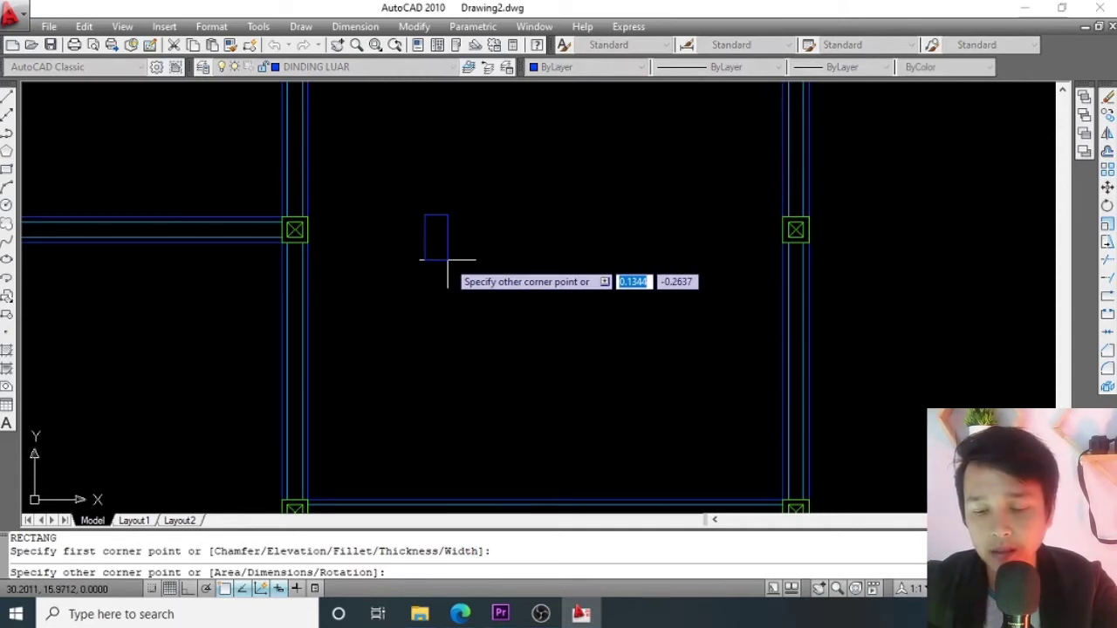
text(.05)
key(Tab)
text(.)
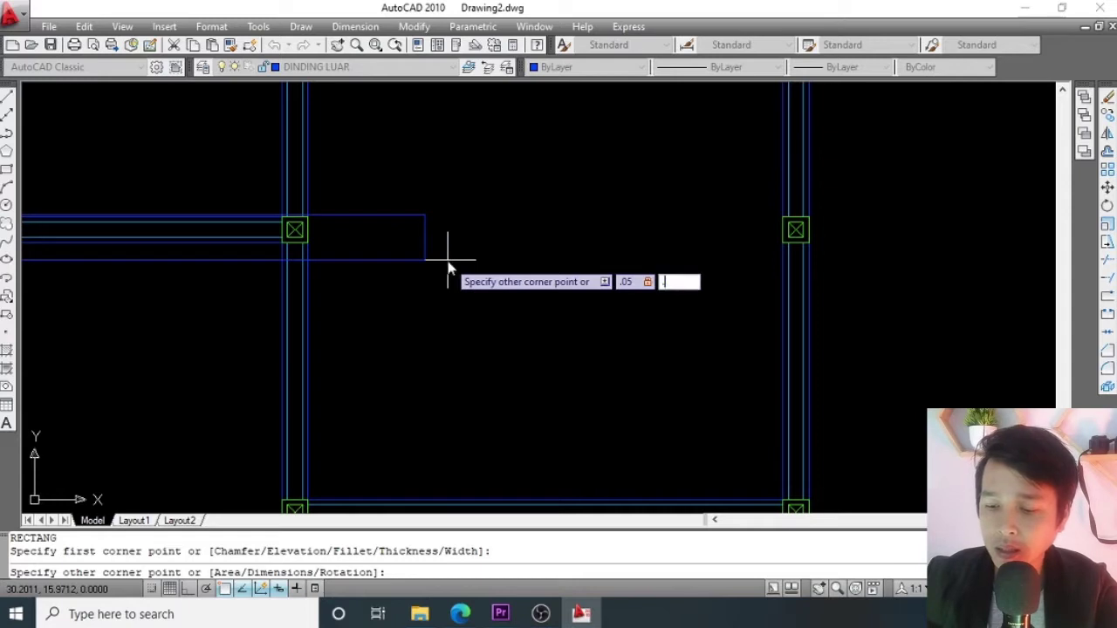
text(15)
key(Return)
scroll(429, 169, up, 3)
click(480, 238)
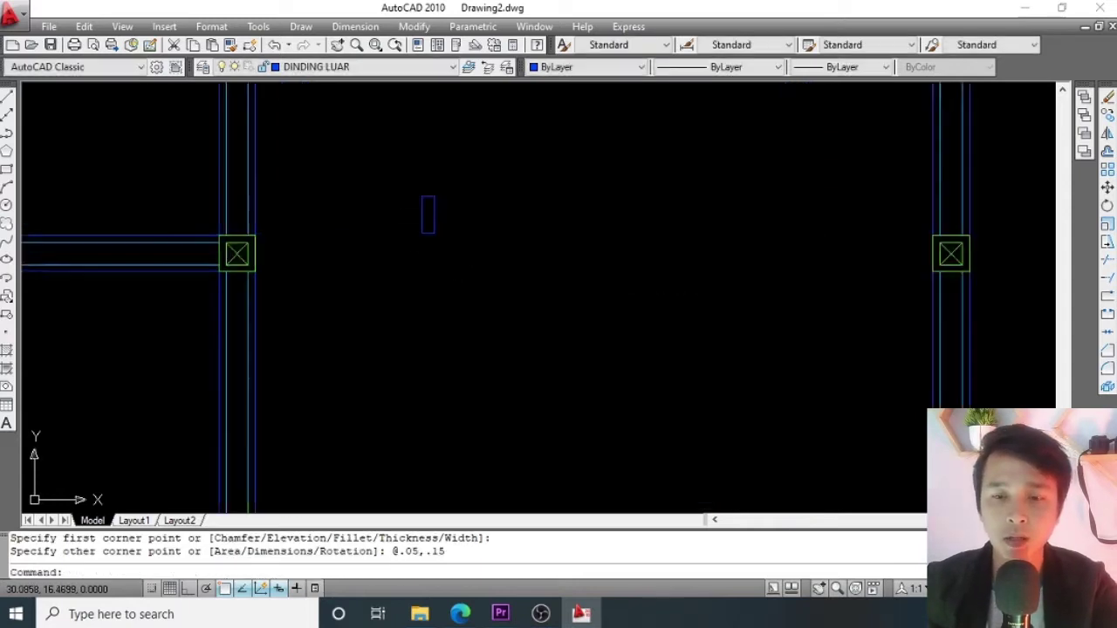
key(Escape)
scroll(485, 304, down, 2)
scroll(416, 225, up, 2)
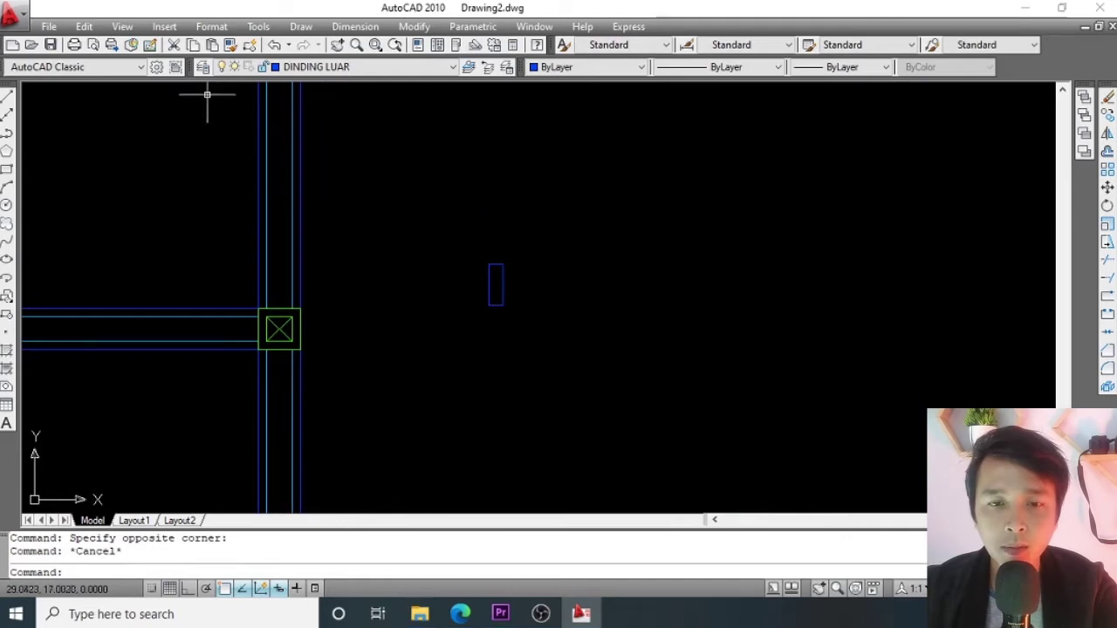
Create a new layer named KUSEN.
click(202, 68)
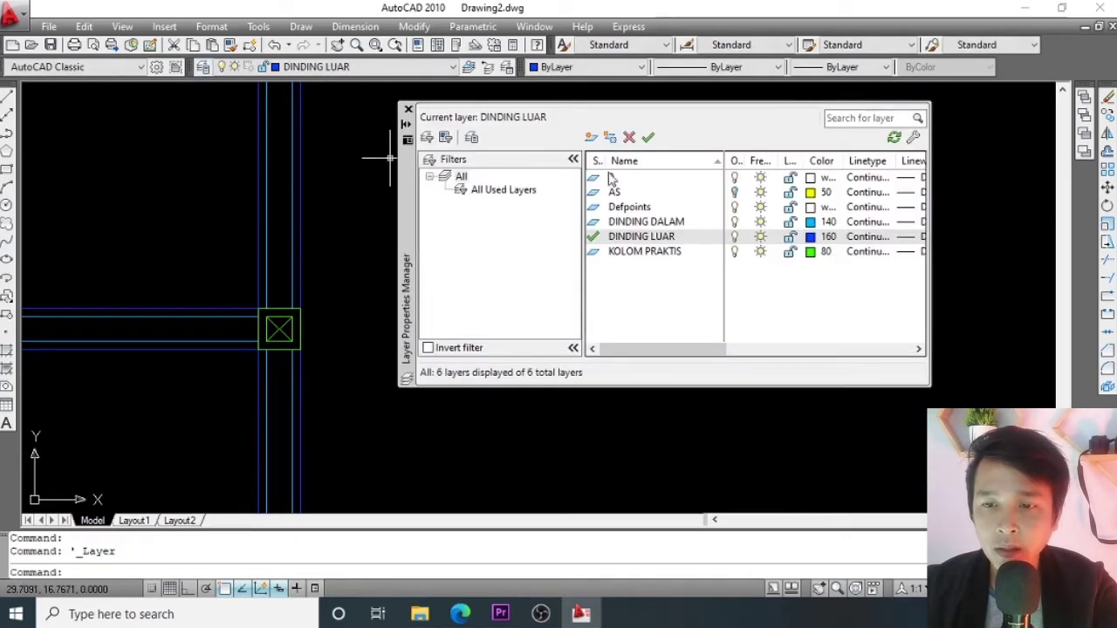
click(591, 137)
text(KUSEN)
key(Return)
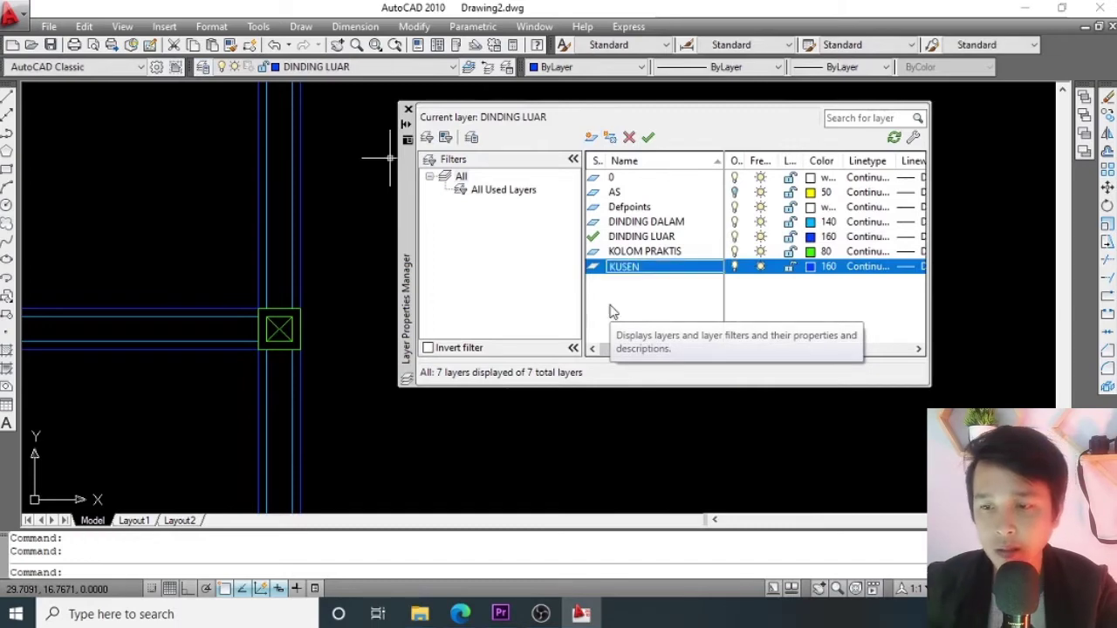
Set the KUSEN layer's colour to index 24 and close the layer manager.
click(810, 267)
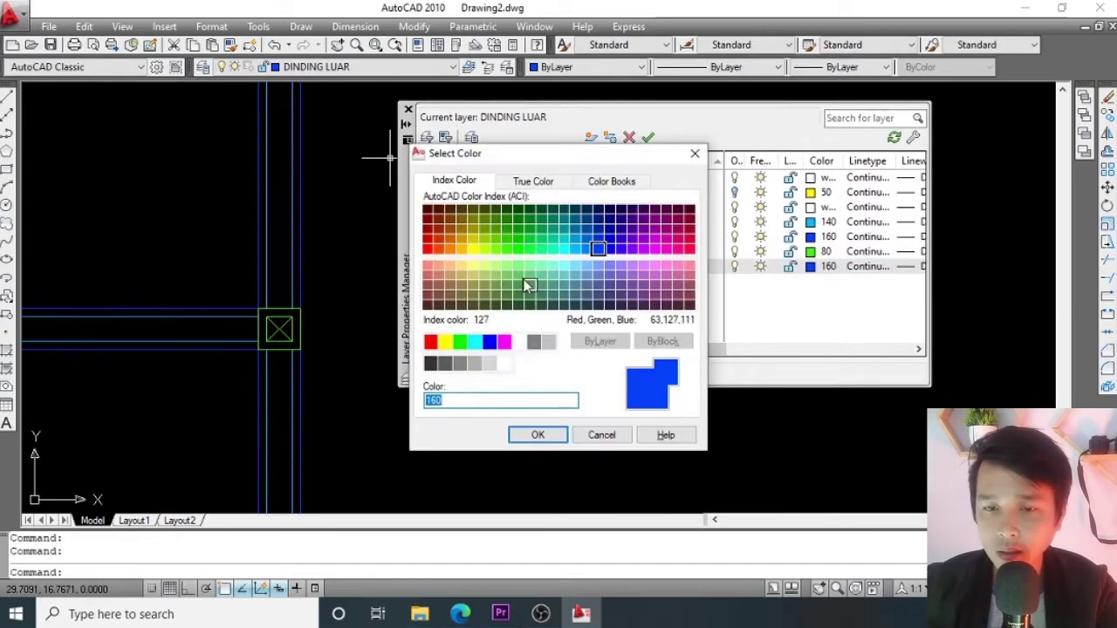
click(441, 233)
click(536, 435)
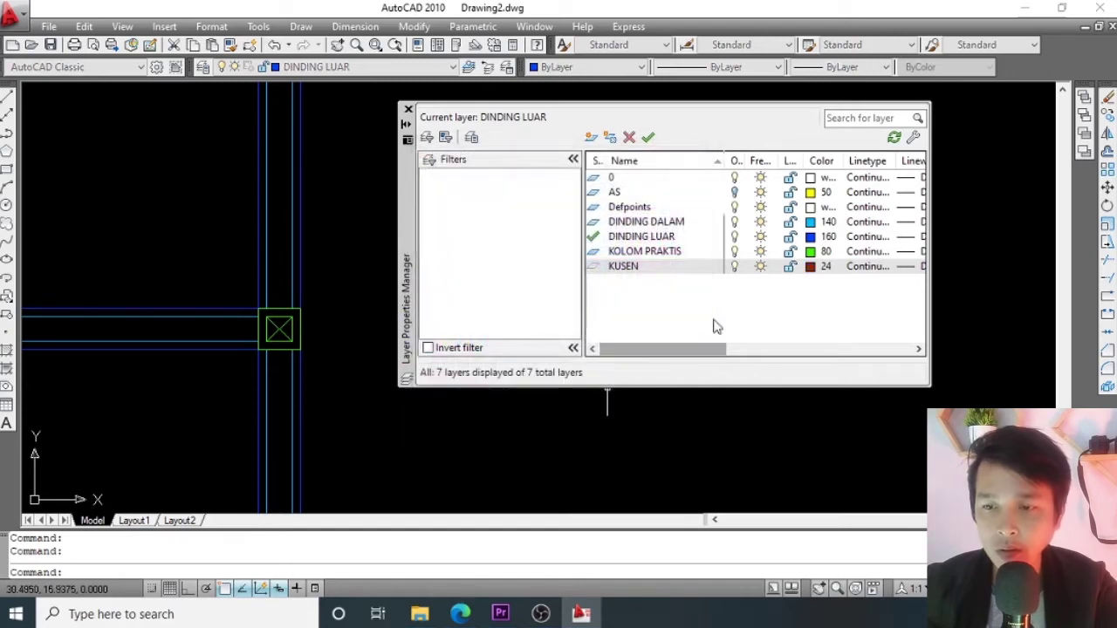
click(408, 111)
key(Escape)
key(Escape)
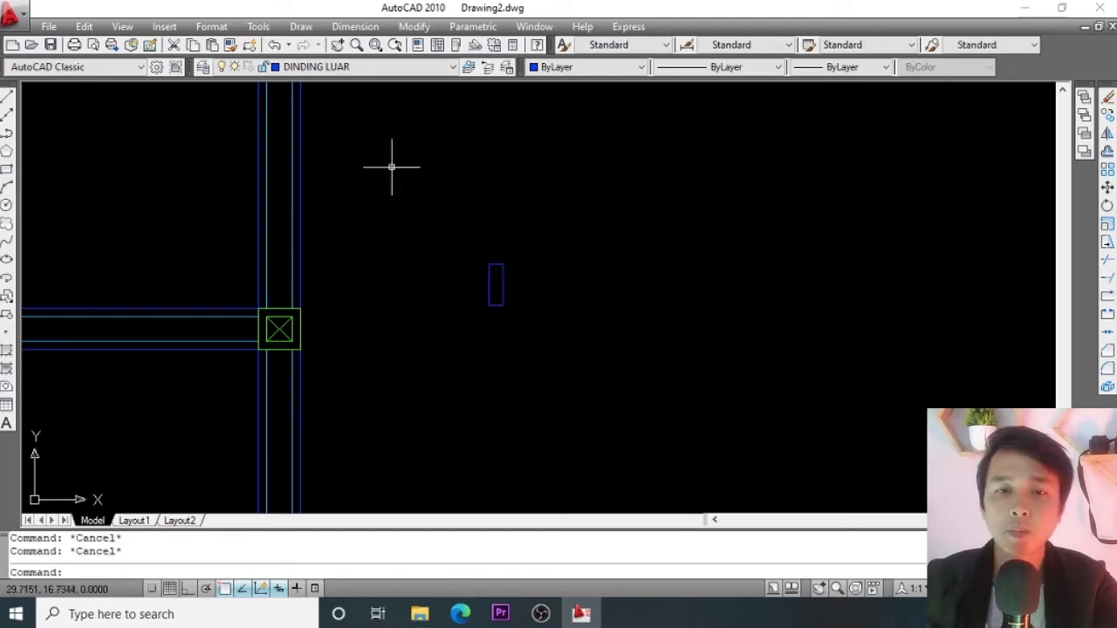
Make KUSEN the current layer and move the small rectangle onto it.
click(331, 66)
click(324, 149)
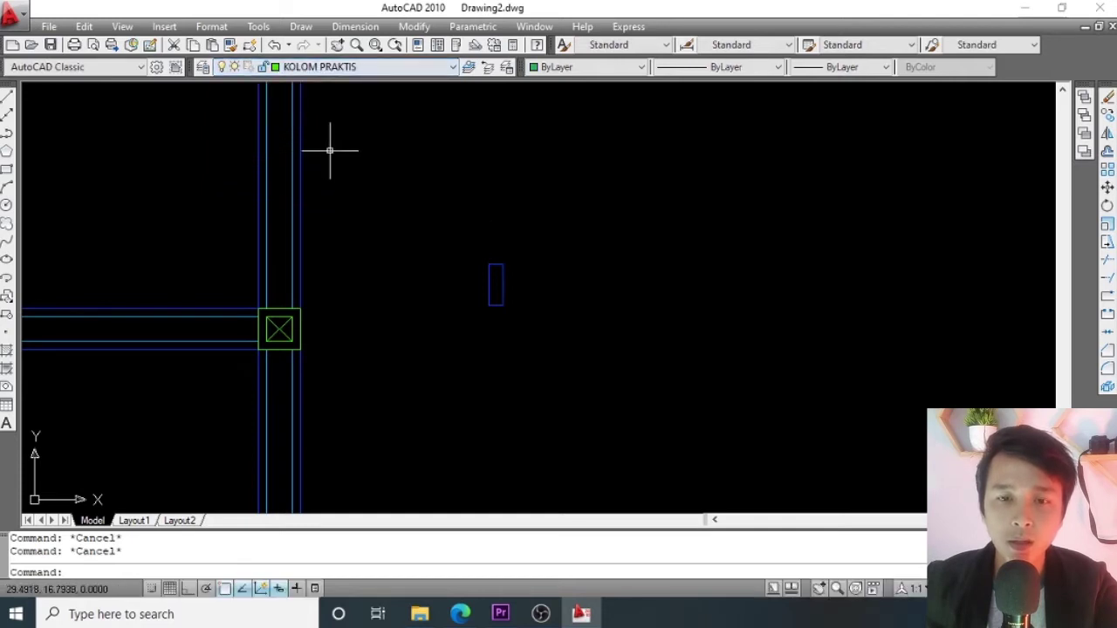
click(335, 68)
click(322, 136)
click(538, 220)
click(483, 281)
click(328, 67)
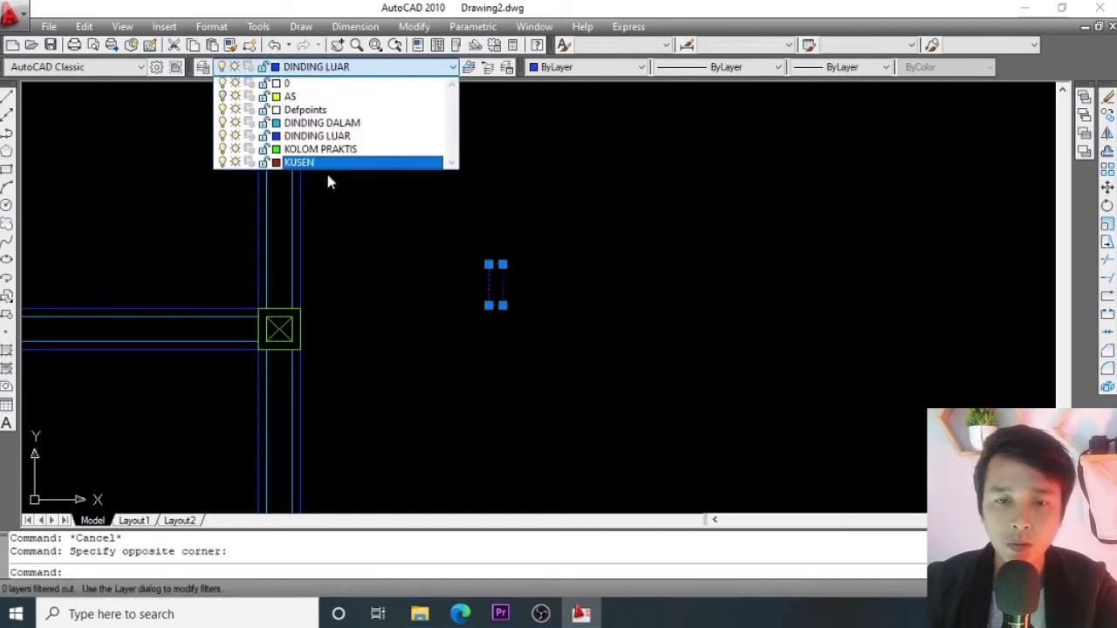
click(322, 164)
key(Escape)
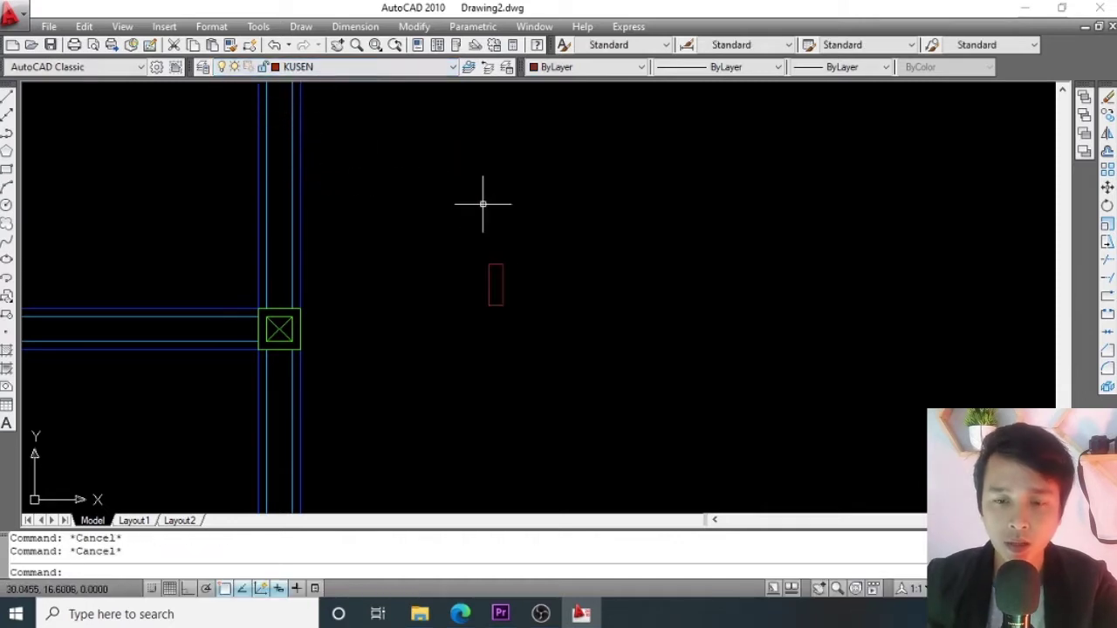
scroll(482, 203, down, 4)
scroll(484, 253, up, 5)
click(509, 178)
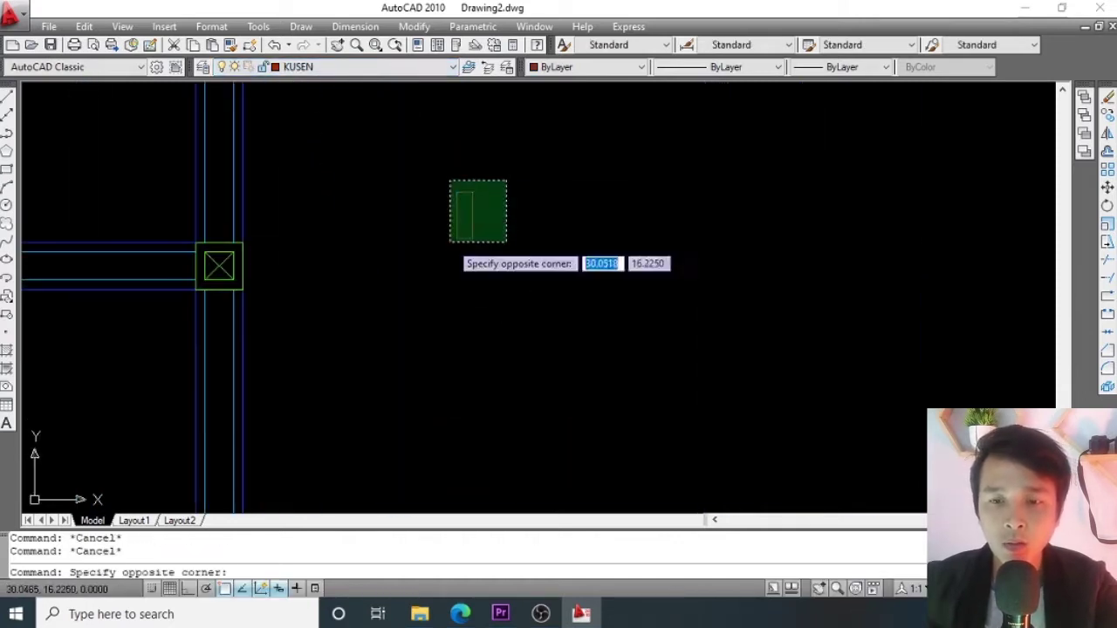
click(424, 271)
key(Escape)
middle_drag(477, 279, 469, 279)
Turn on Ortho mode while trying a polyline from the small rectangle's lower-left corner, leaving the polyline undrawn.
text(PL)
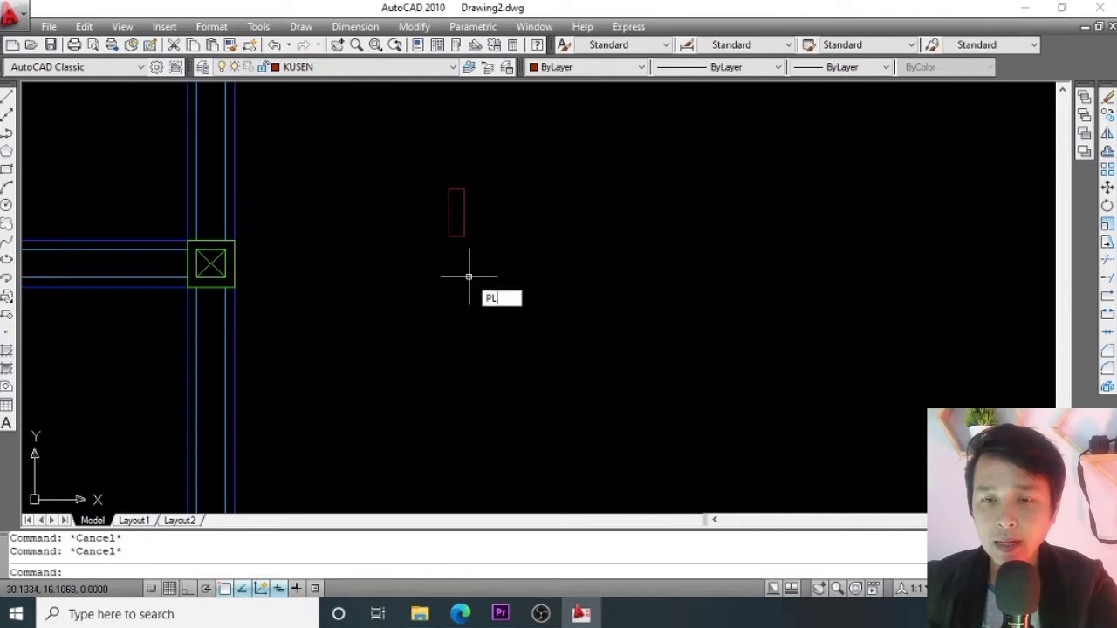
key(Return)
click(450, 235)
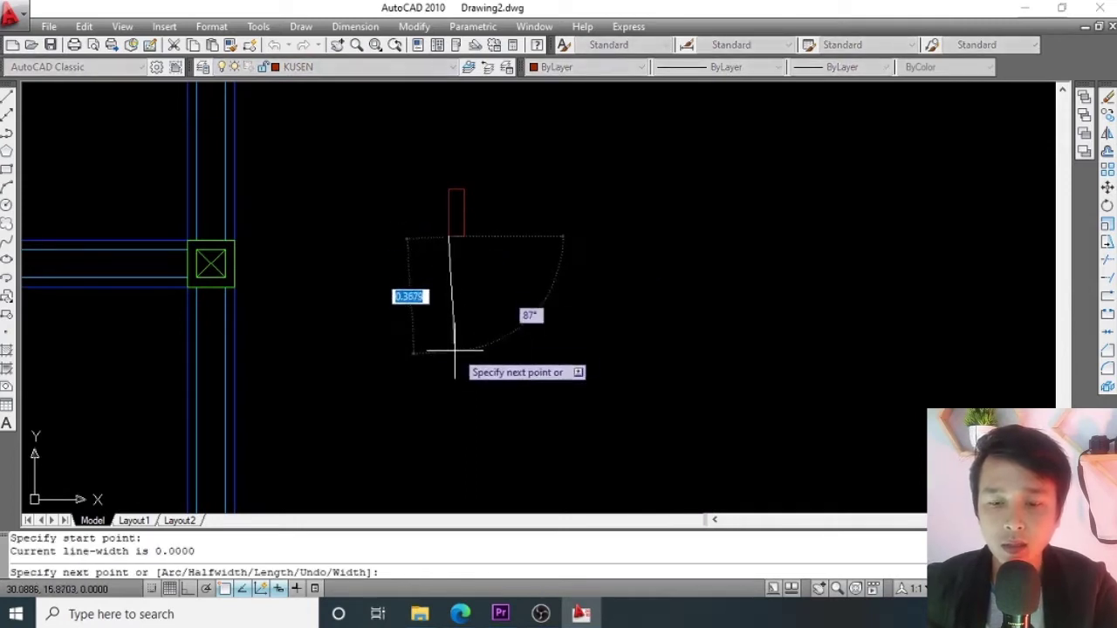
key(F8)
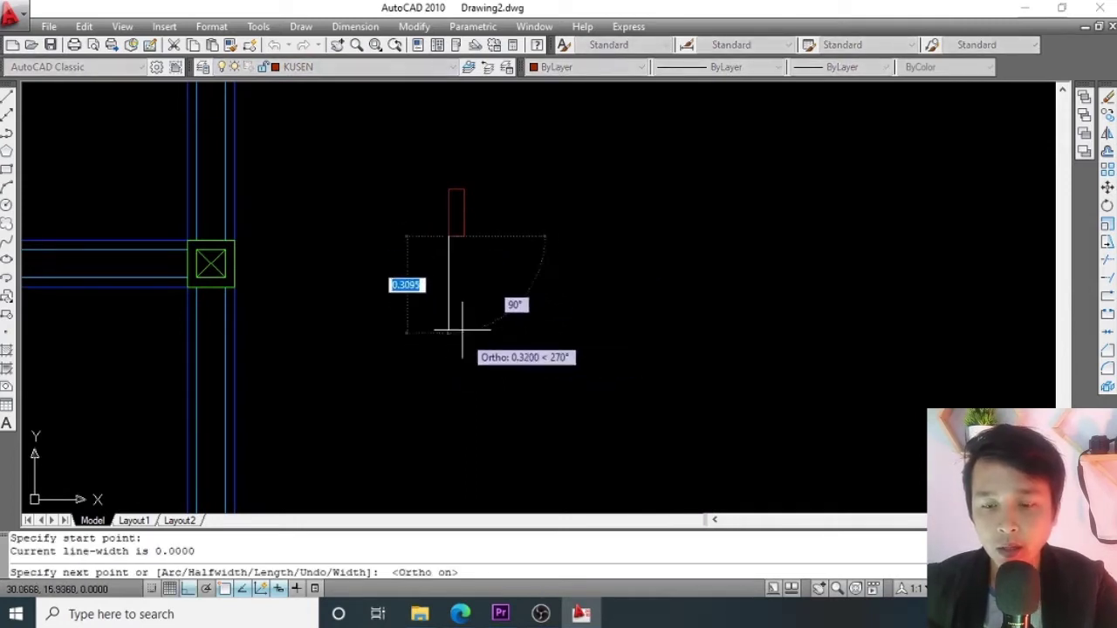
key(Escape)
key(Escape)
Draw a polyline from the rectangle's lower-left corner a short way down, 0.8 to the right, and up past the rectangle's height.
text(PL)
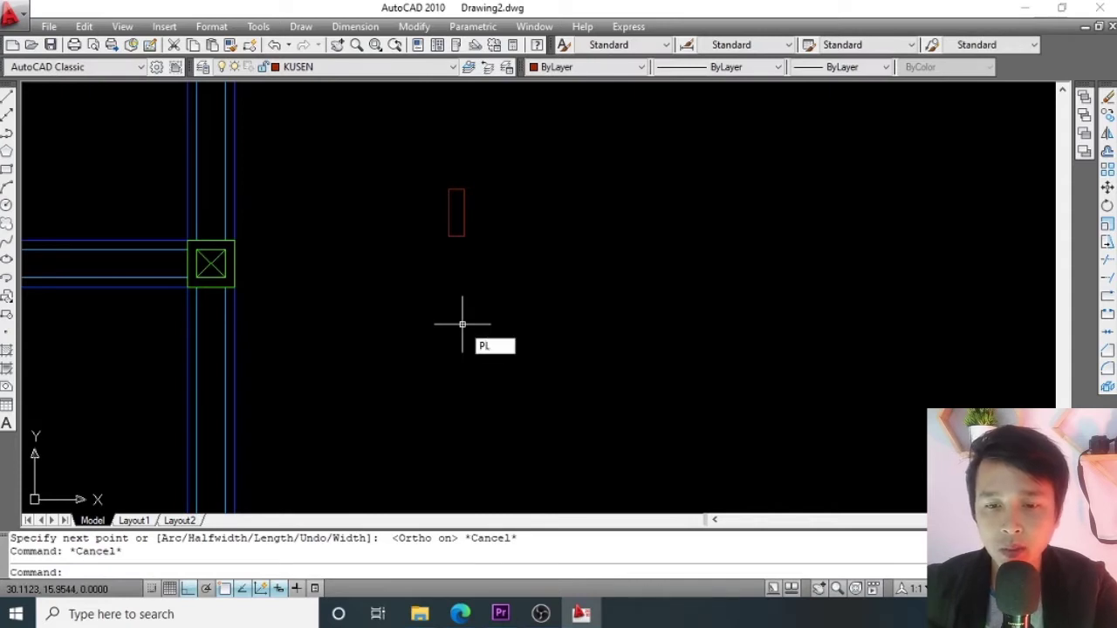
key(Return)
click(448, 236)
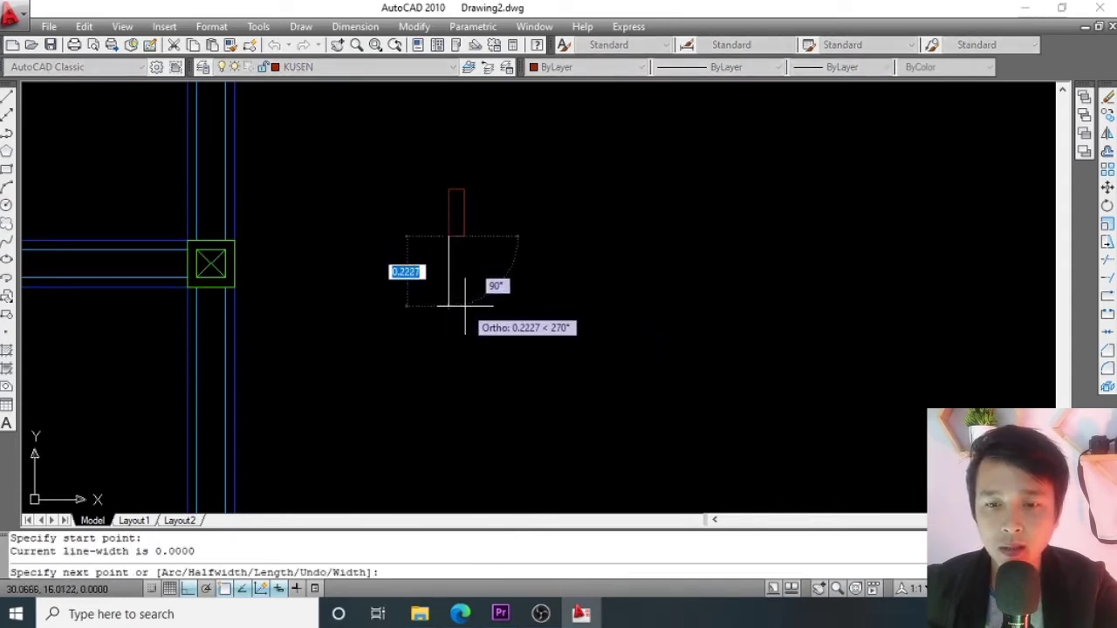
click(448, 284)
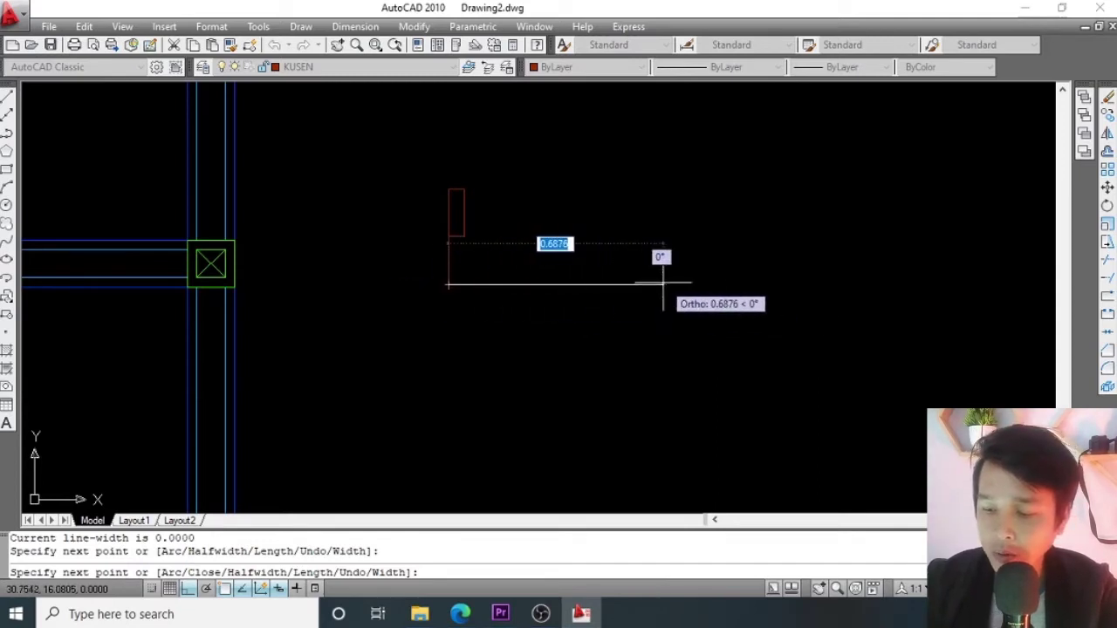
text(.8)
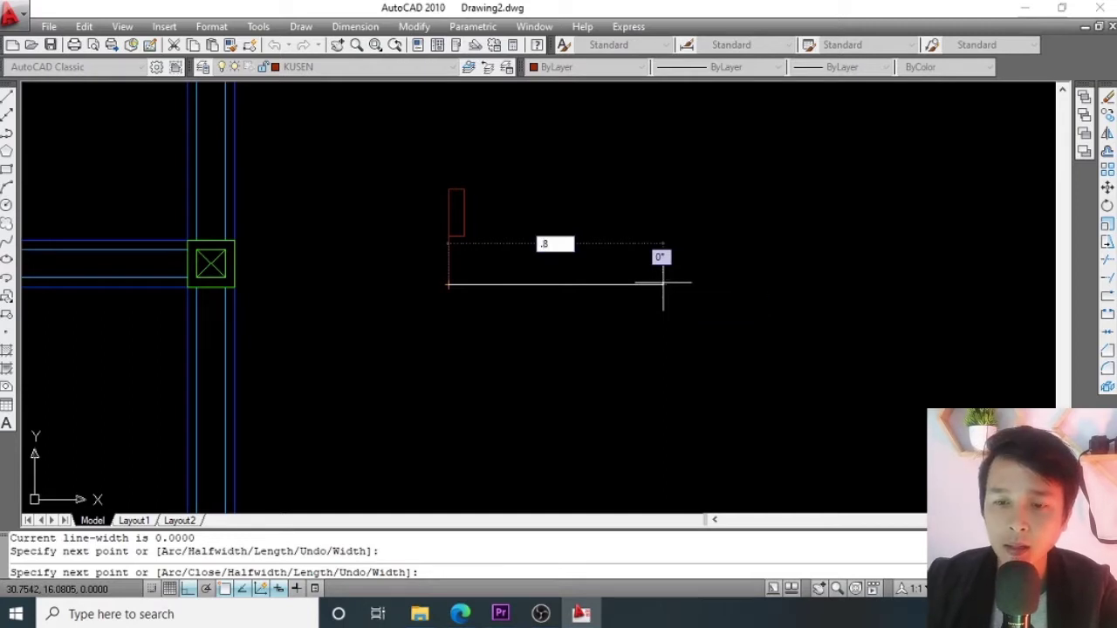
key(Return)
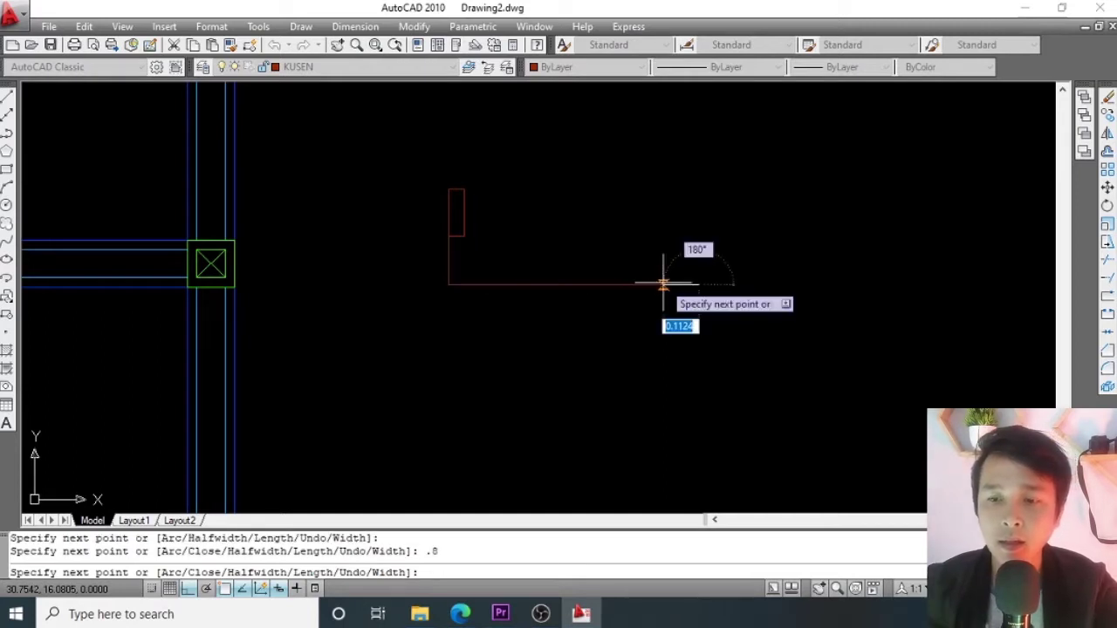
click(700, 145)
key(Return)
Copy the small rectangle from its upper-right corner onto the polyline's right vertical segment, level with the original.
middle_drag(509, 216, 411, 245)
scroll(411, 245, up, 2)
click(362, 224)
click(324, 242)
key(Escape)
click(349, 225)
click(317, 242)
text(c)
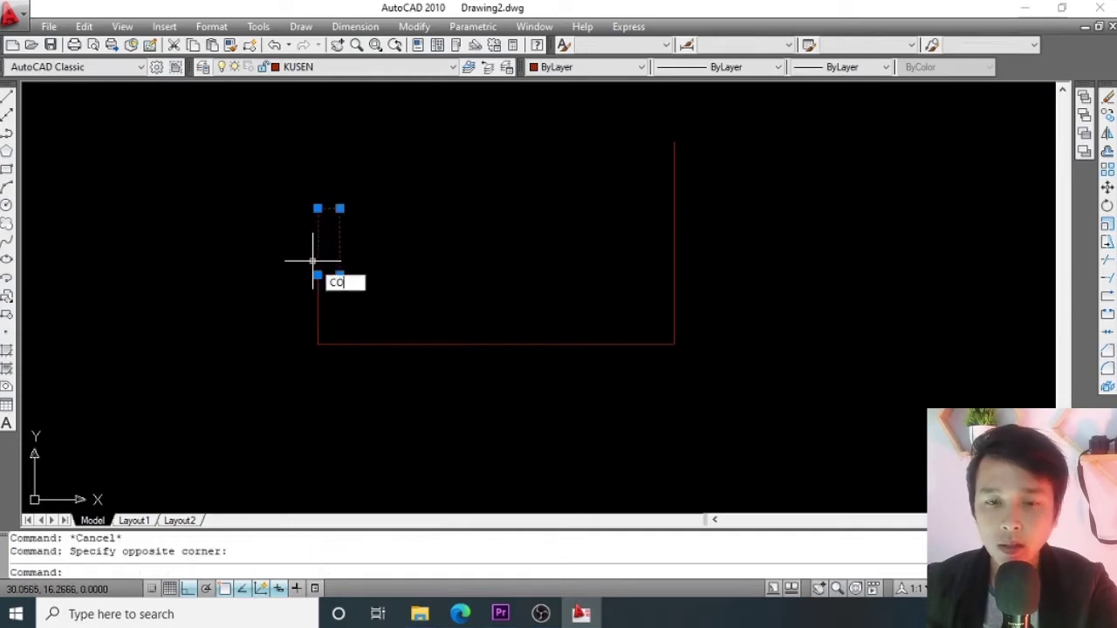
key(Return)
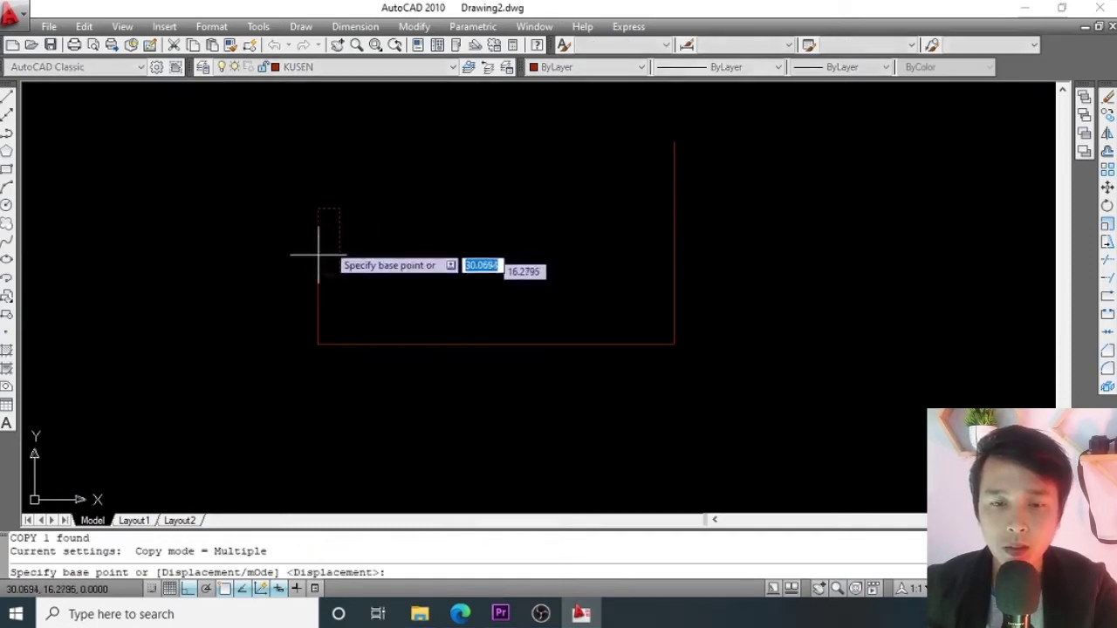
click(339, 208)
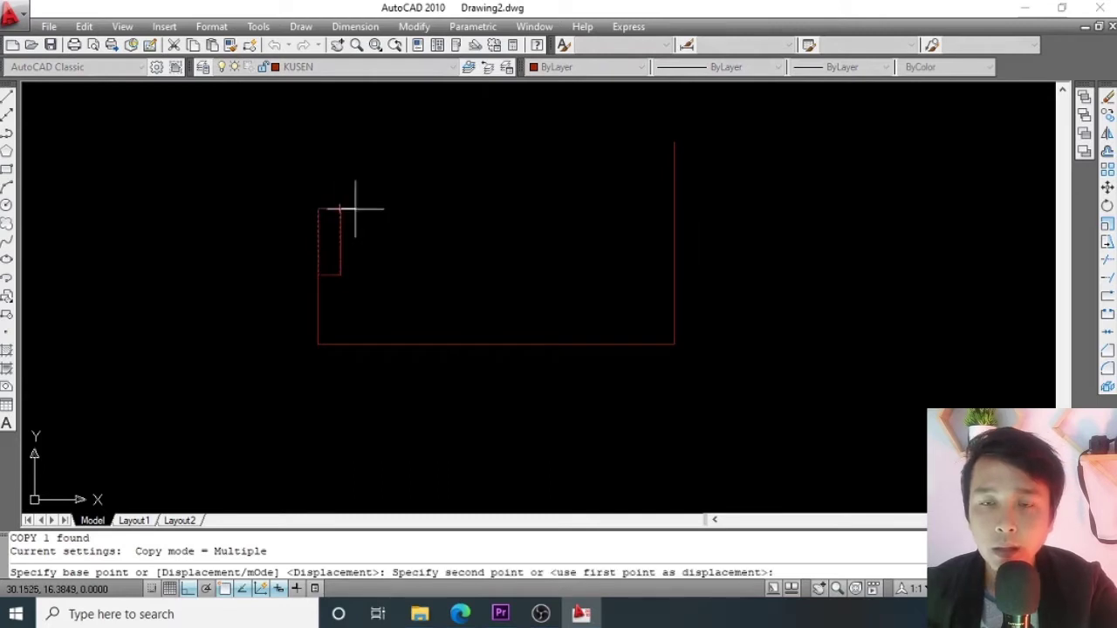
click(673, 209)
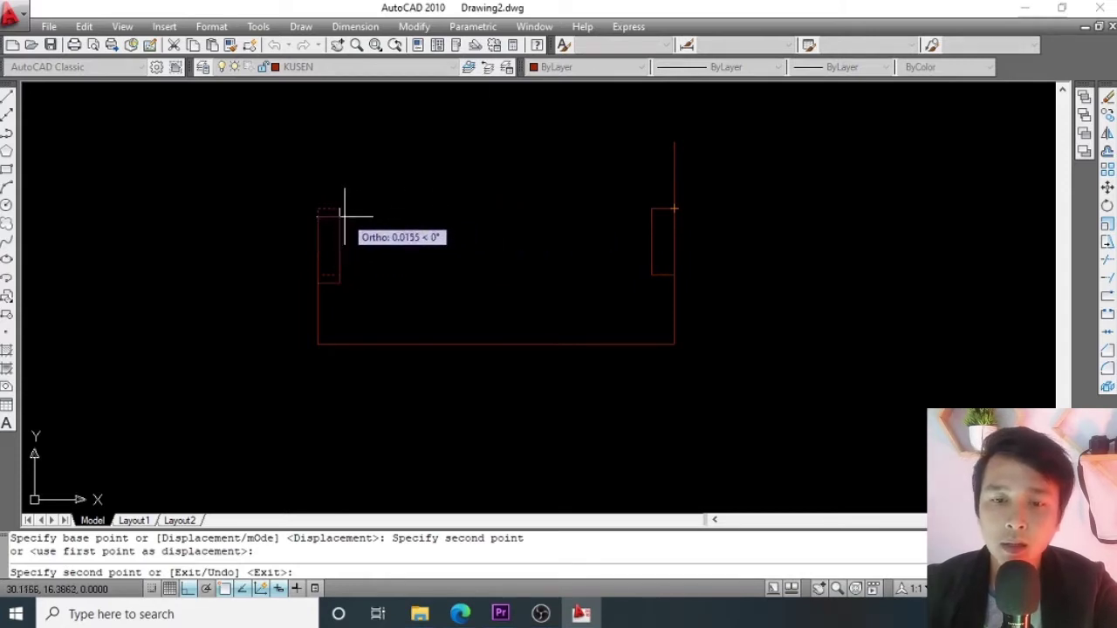
key(Escape)
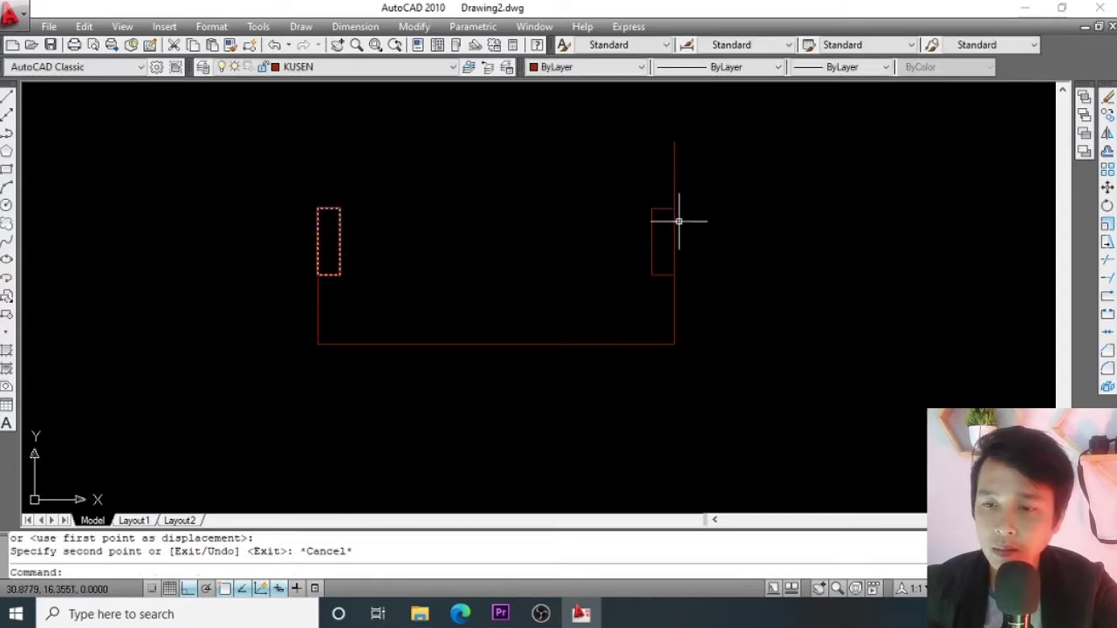
scroll(479, 212, down, 4)
mouse_move(479, 212)
middle_down()
mouse_move(481, 261)
mouse_move(459, 249)
middle_up()
scroll(465, 283, up, 4)
text(RE)
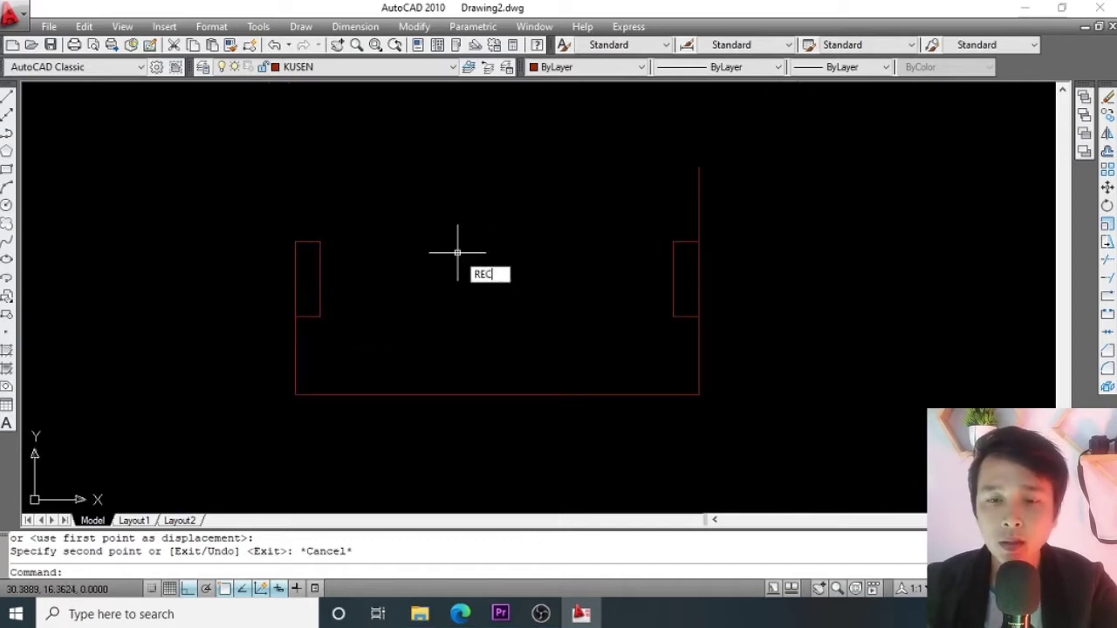
text(C)
key(Escape)
key(Escape)
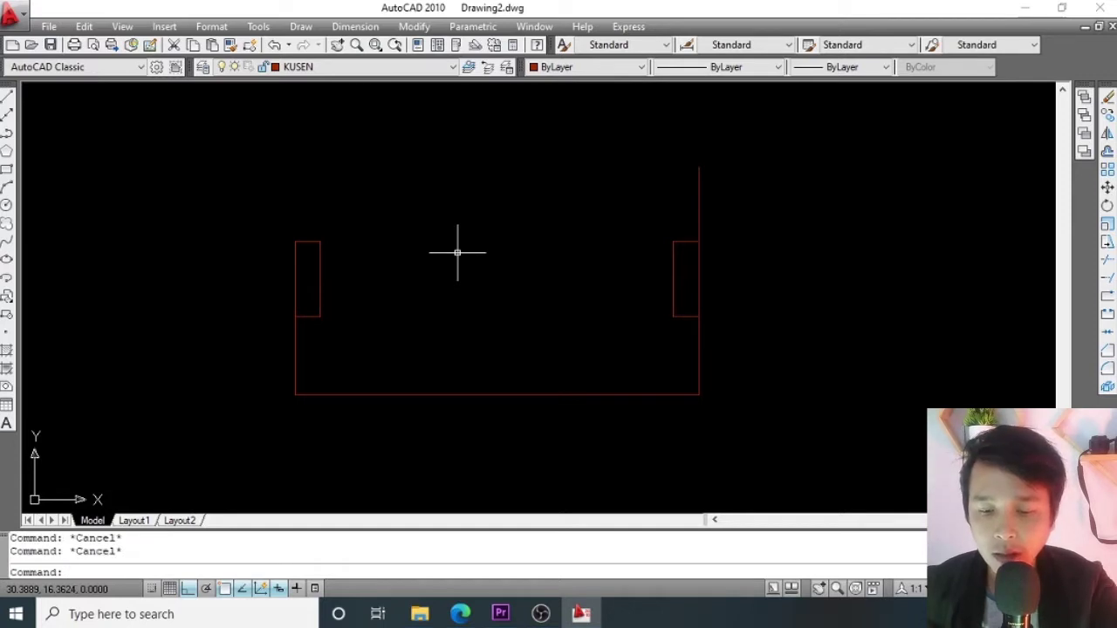
text(R)
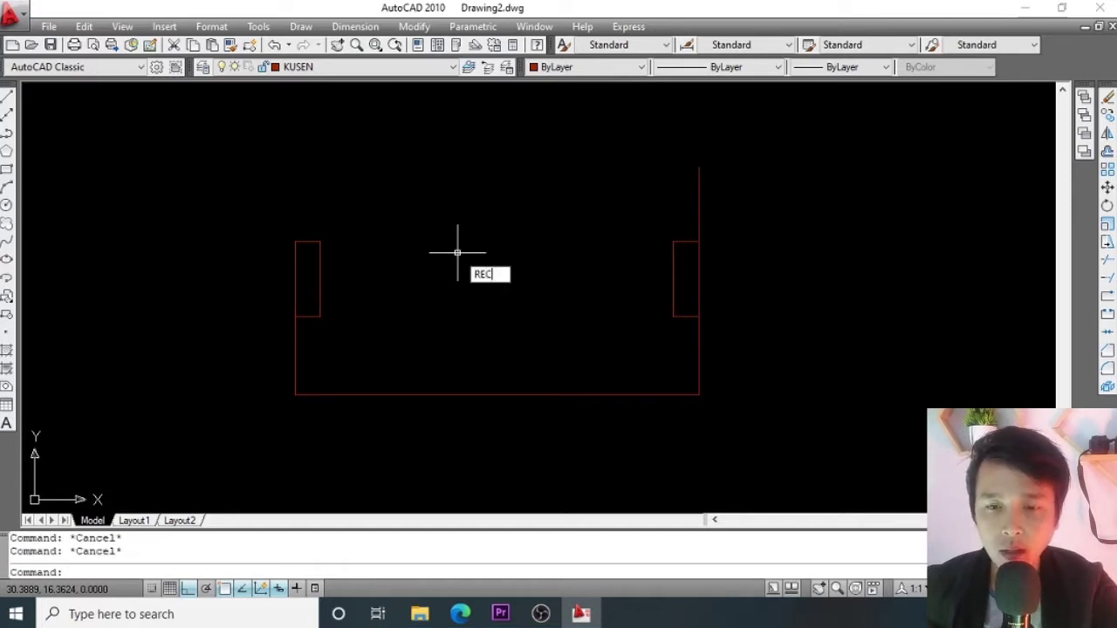
text(EC)
key(Return)
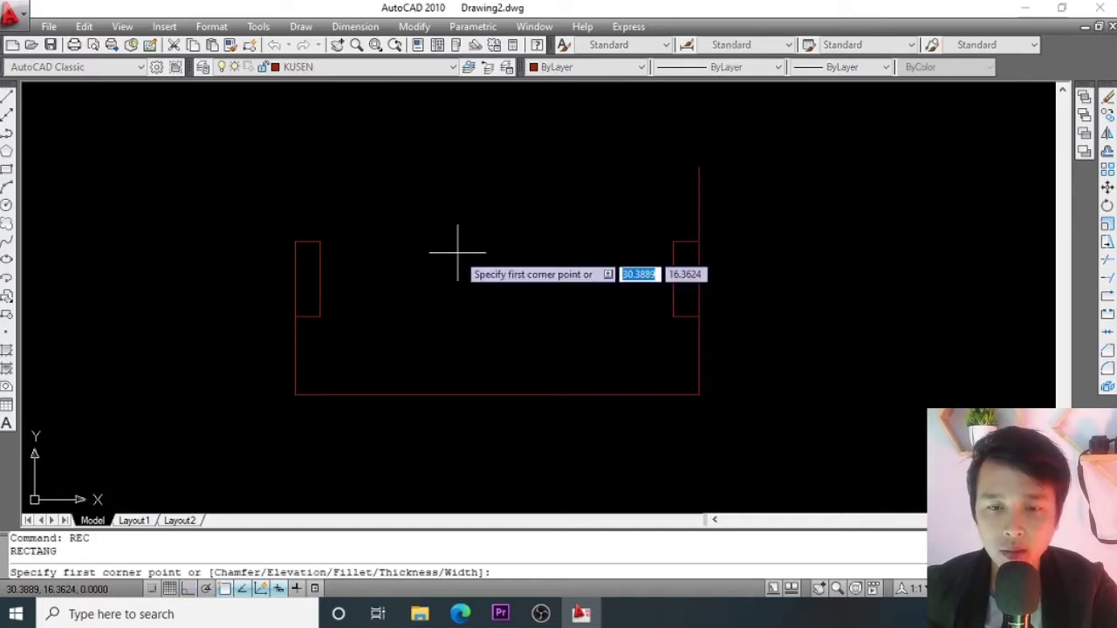
click(321, 241)
scroll(590, 242, up, 1)
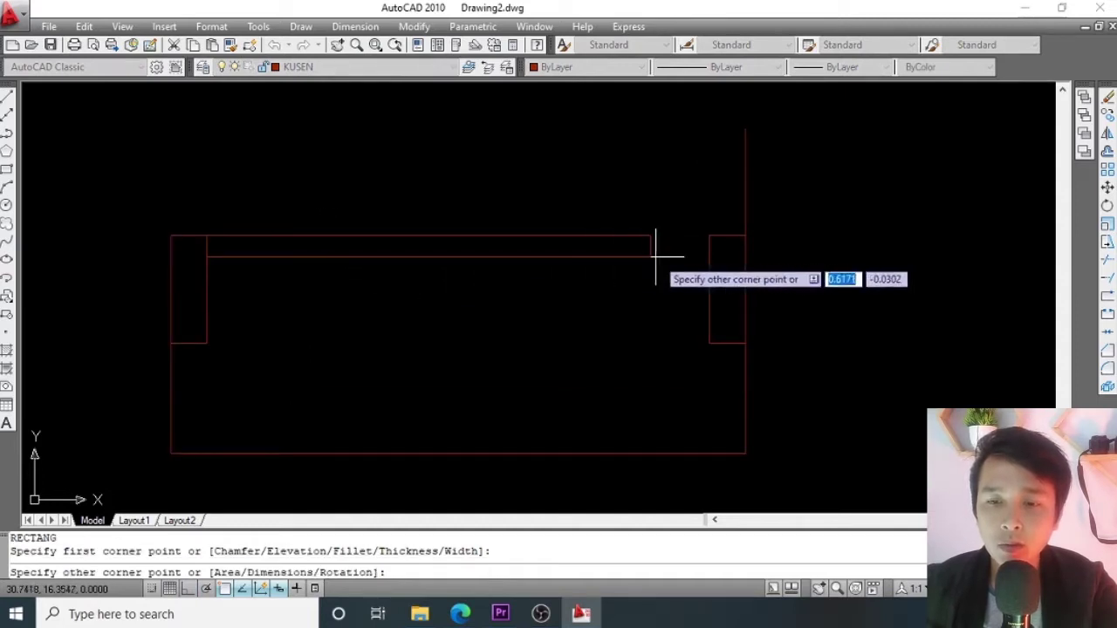
key(Escape)
text(PL)
key(Return)
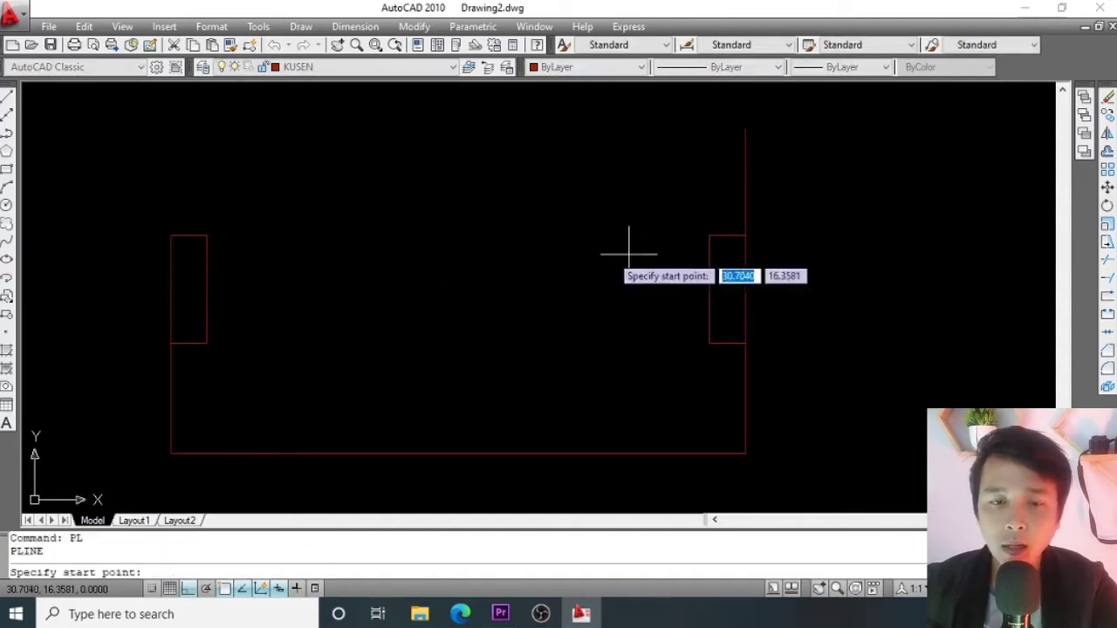
click(206, 236)
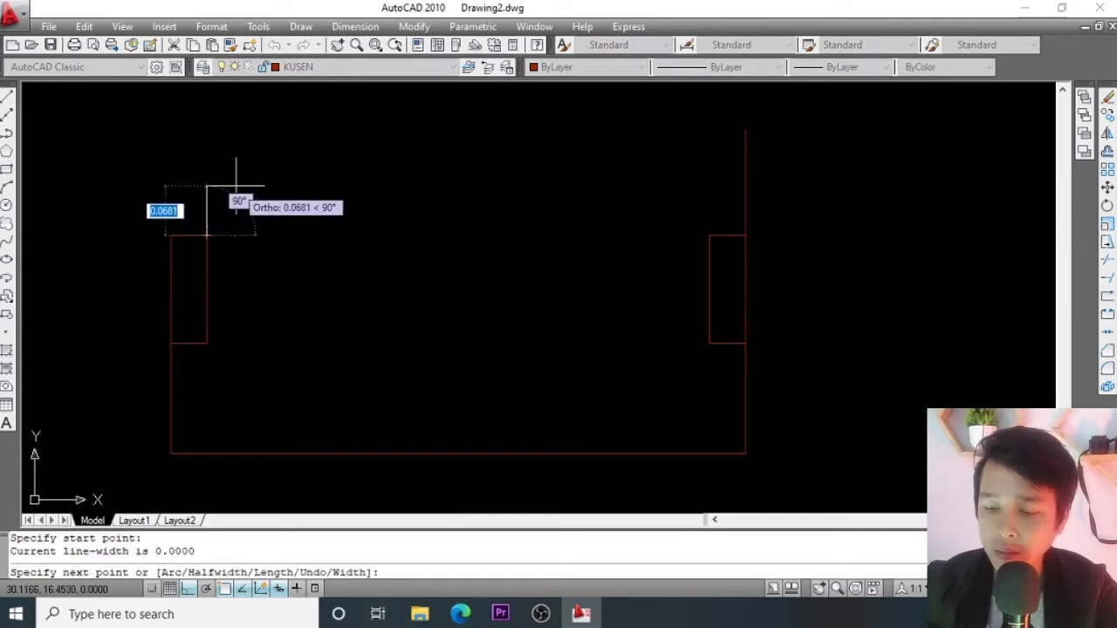
key(Escape)
key(Escape)
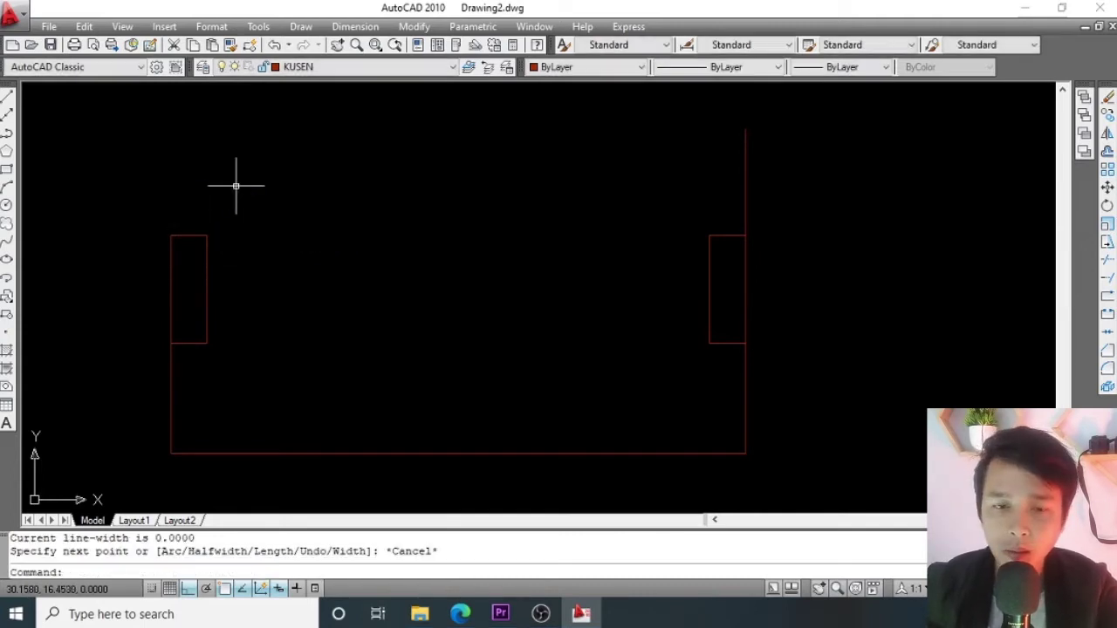
Draw the door leaf as a polyline from the left jamb's upper-right corner: 0.03 down, across to the right jamb, up, and back.
text(PL)
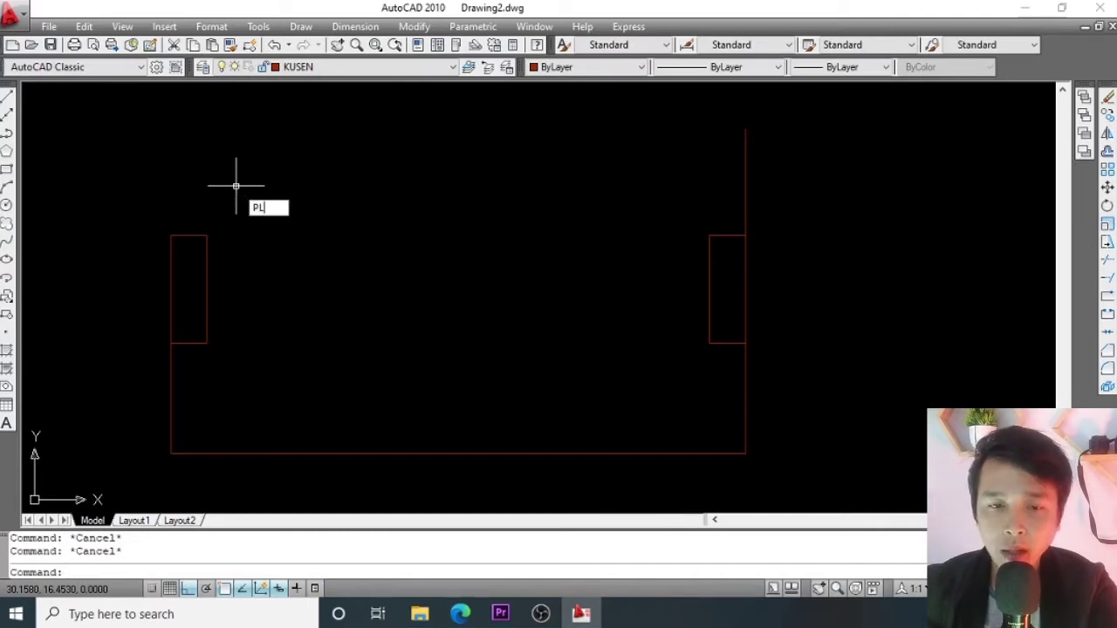
key(Return)
click(207, 235)
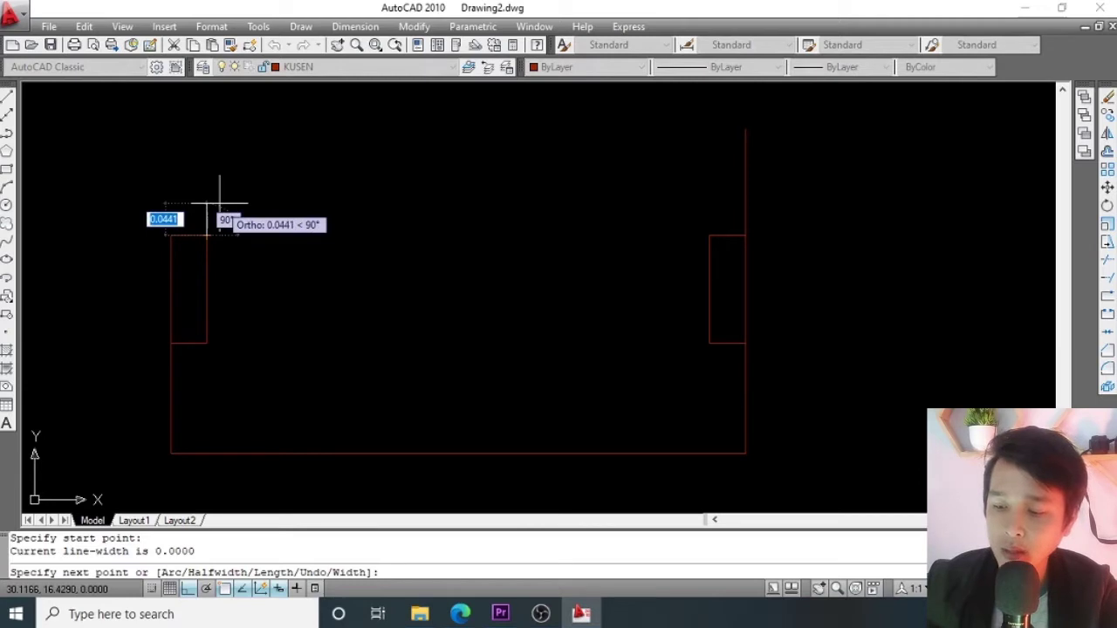
text(.)
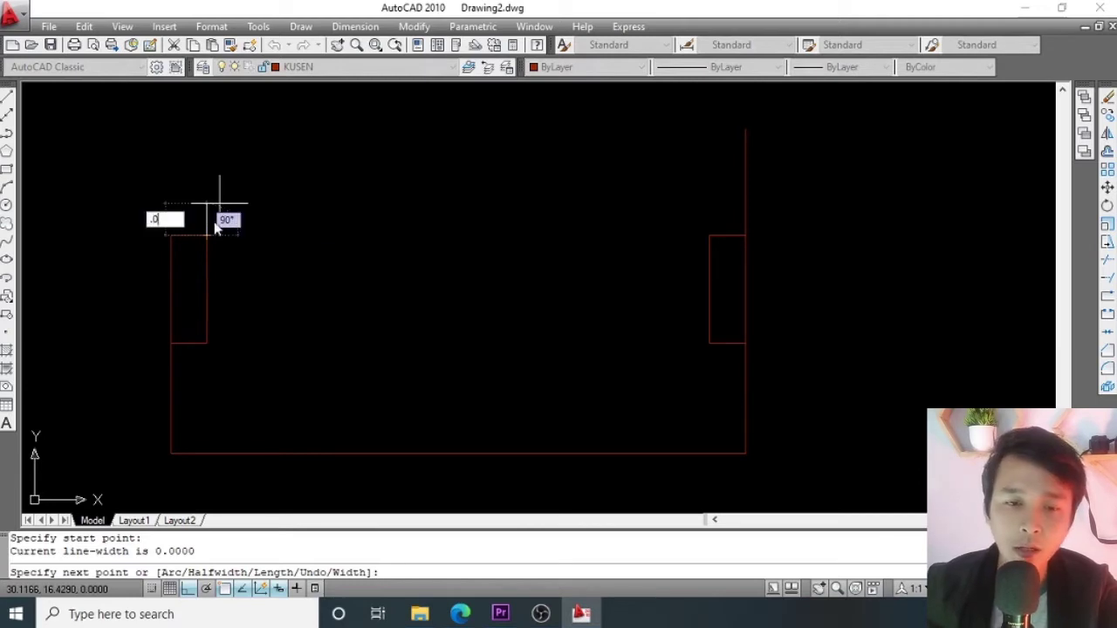
key(BackSpace)
key(BackSpace)
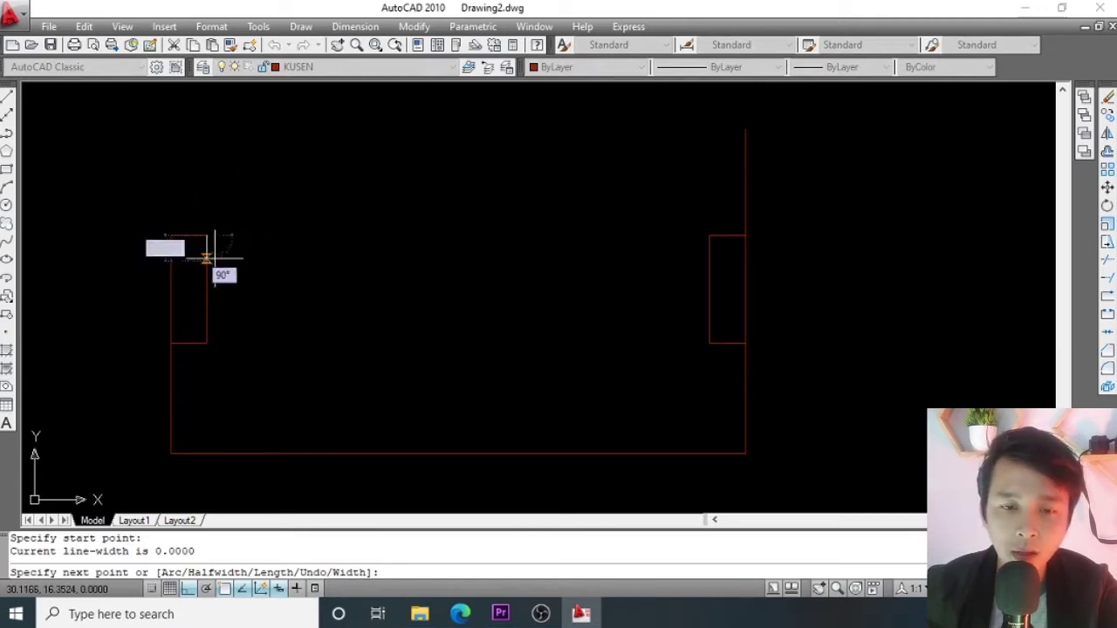
scroll(214, 258, up, 2)
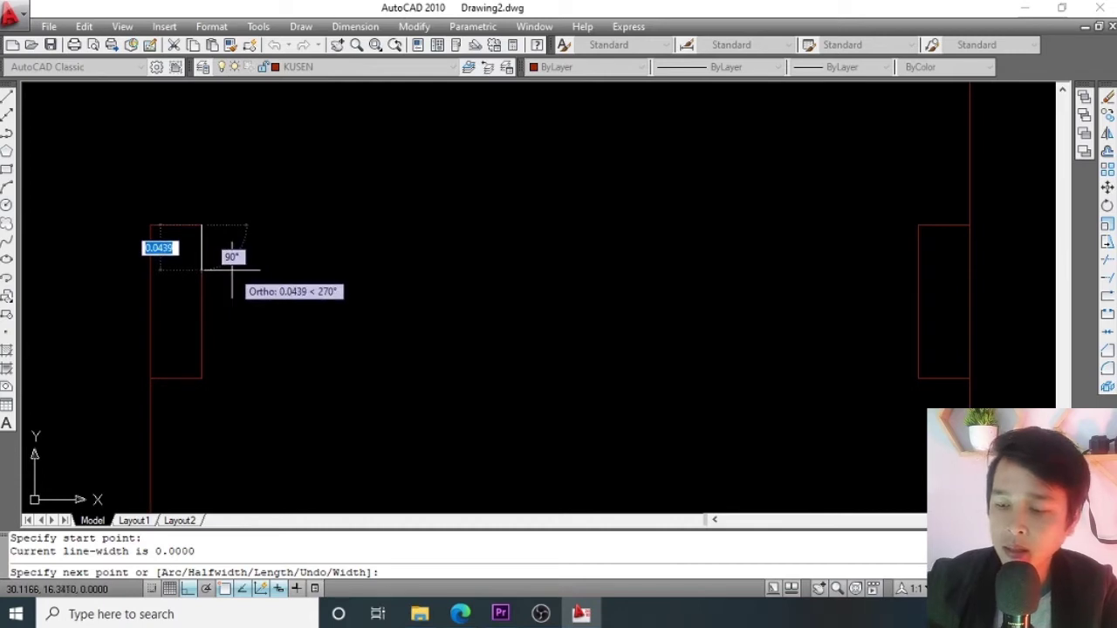
text(.03)
key(Return)
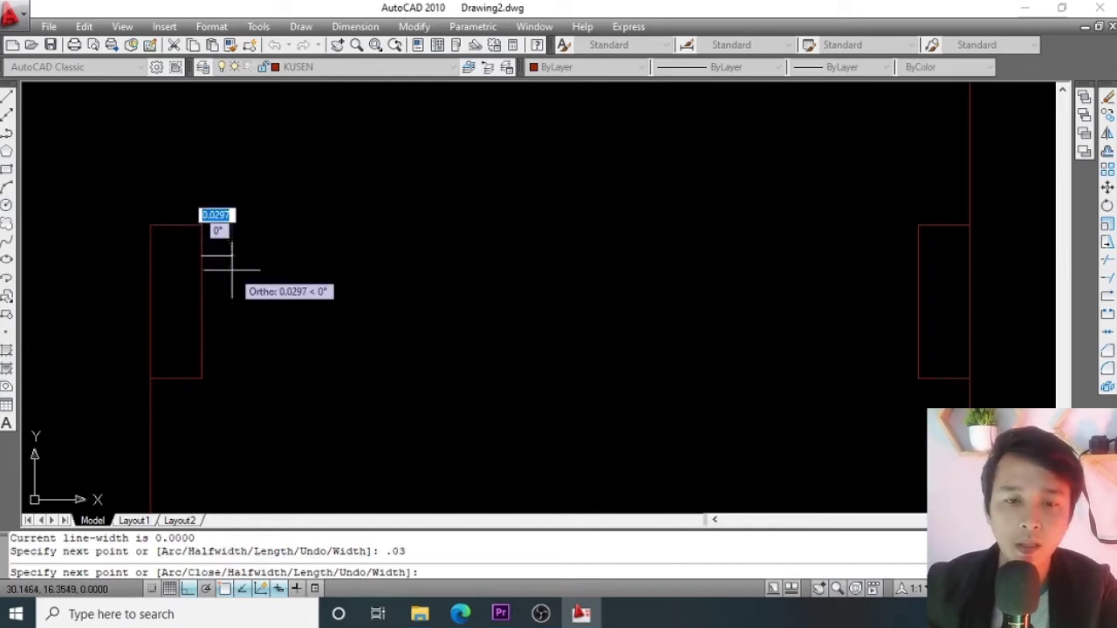
middle_drag(667, 255, 549, 218)
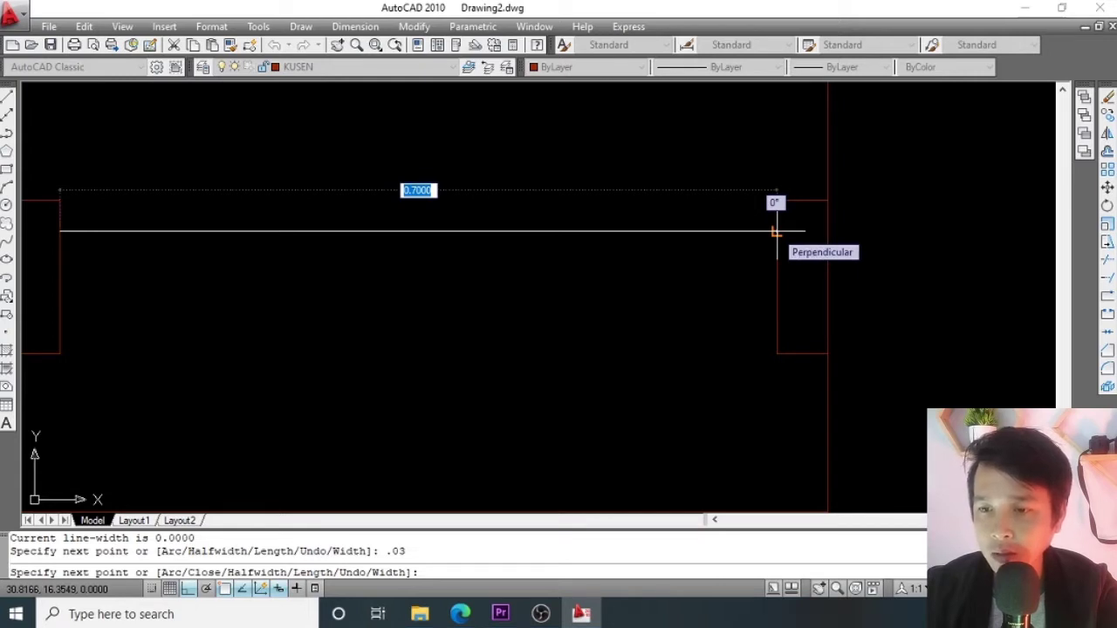
click(776, 231)
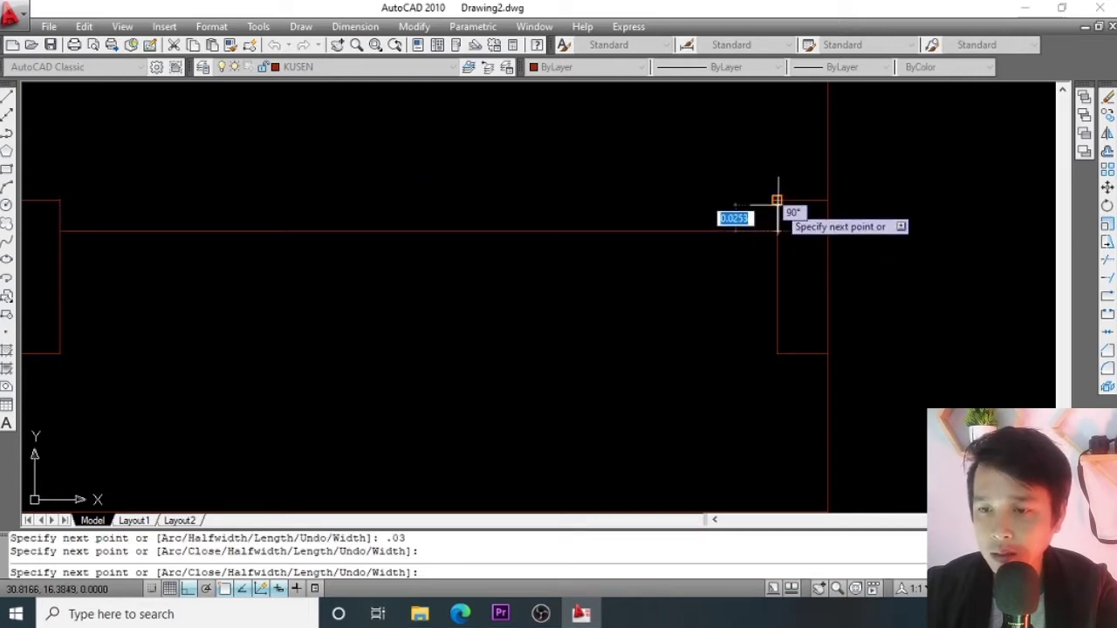
click(777, 201)
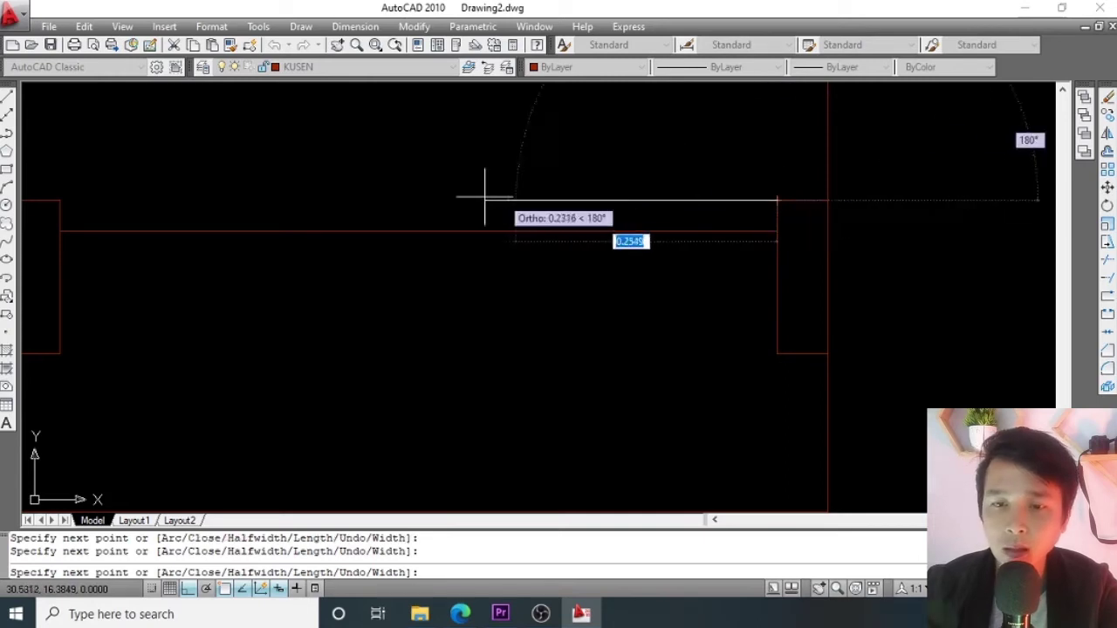
click(59, 201)
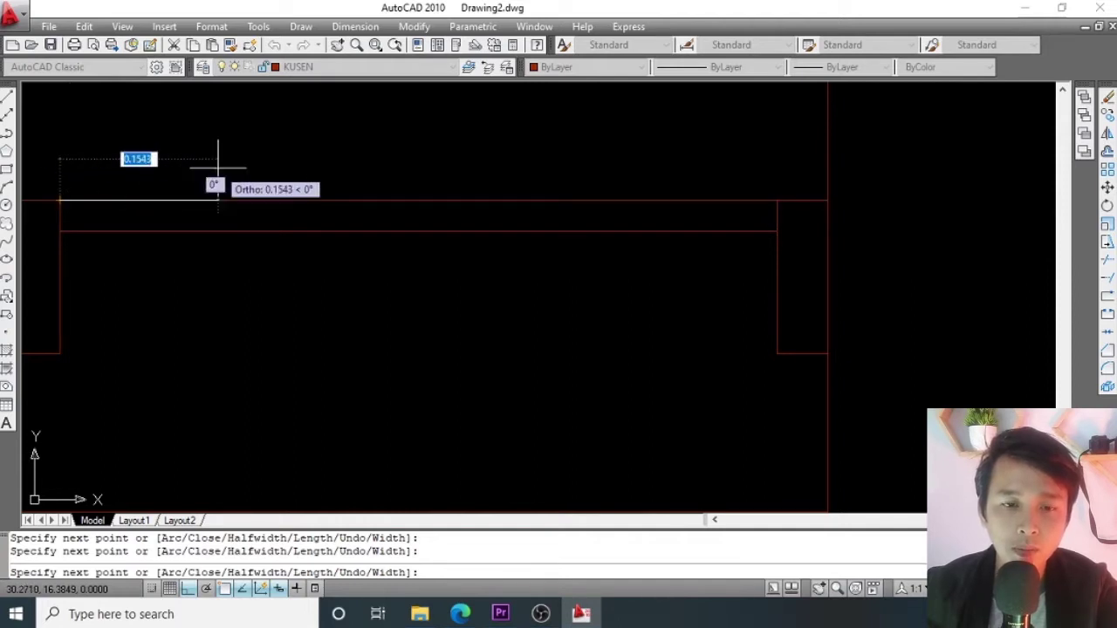
key(Return)
scroll(419, 236, down, 4)
click(439, 212)
click(413, 266)
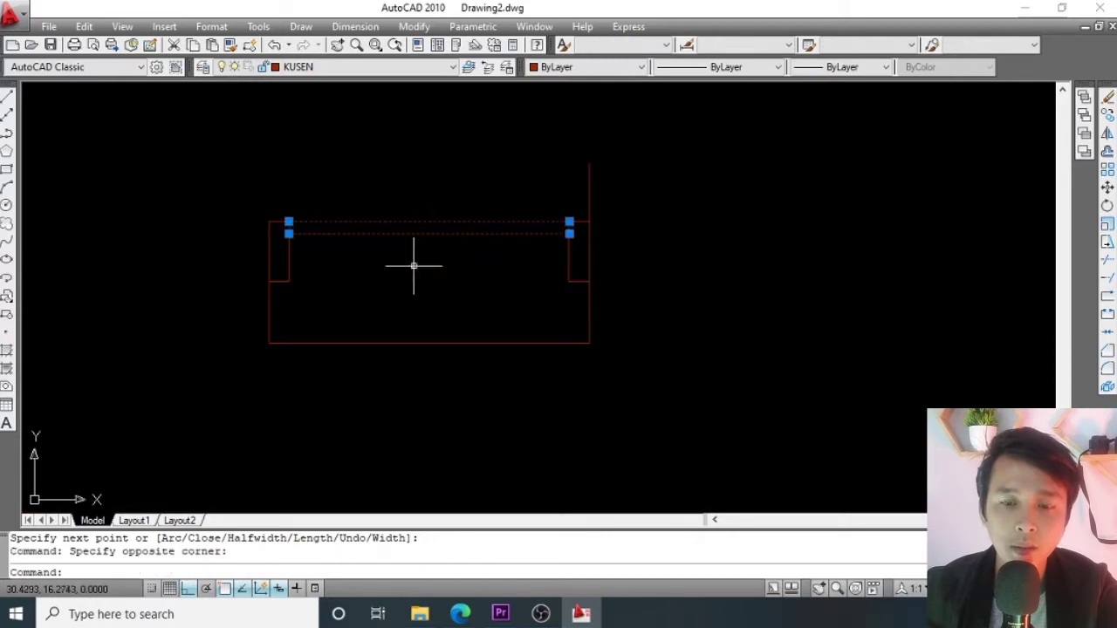
scroll(413, 266, up, 2)
key(Escape)
click(422, 207)
click(403, 253)
scroll(403, 253, up, 2)
middle_drag(428, 204, 399, 246)
scroll(424, 224, down, 4)
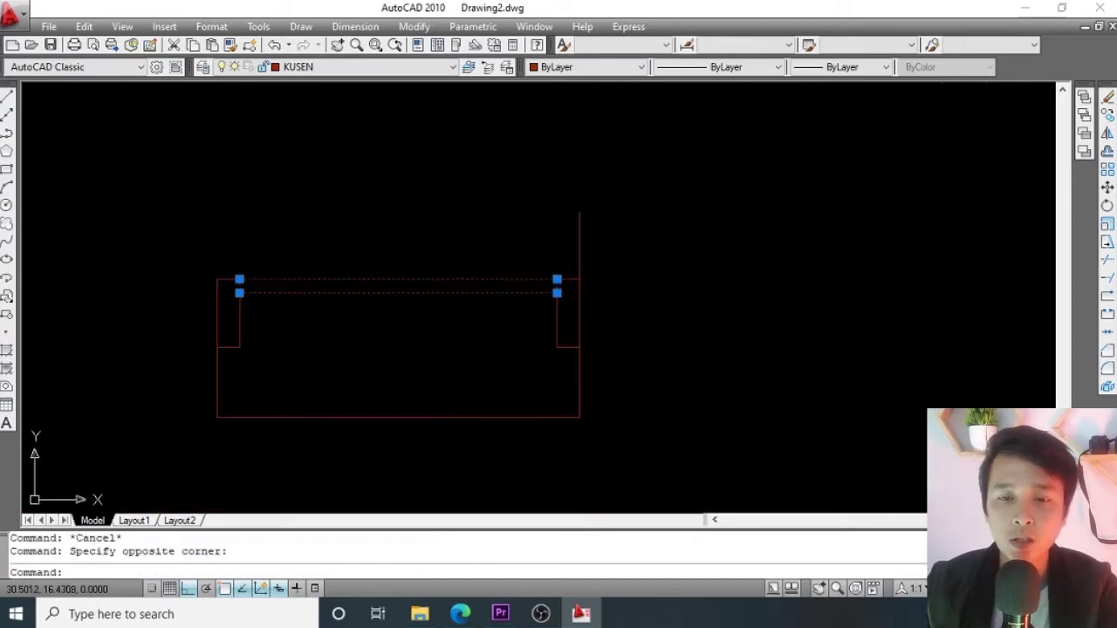
scroll(415, 259, up, 2)
key(Escape)
key(Escape)
Rotate the door leaf 270° about the right jamb's upper-left corner so it stands vertically above the frame.
click(449, 252)
click(414, 319)
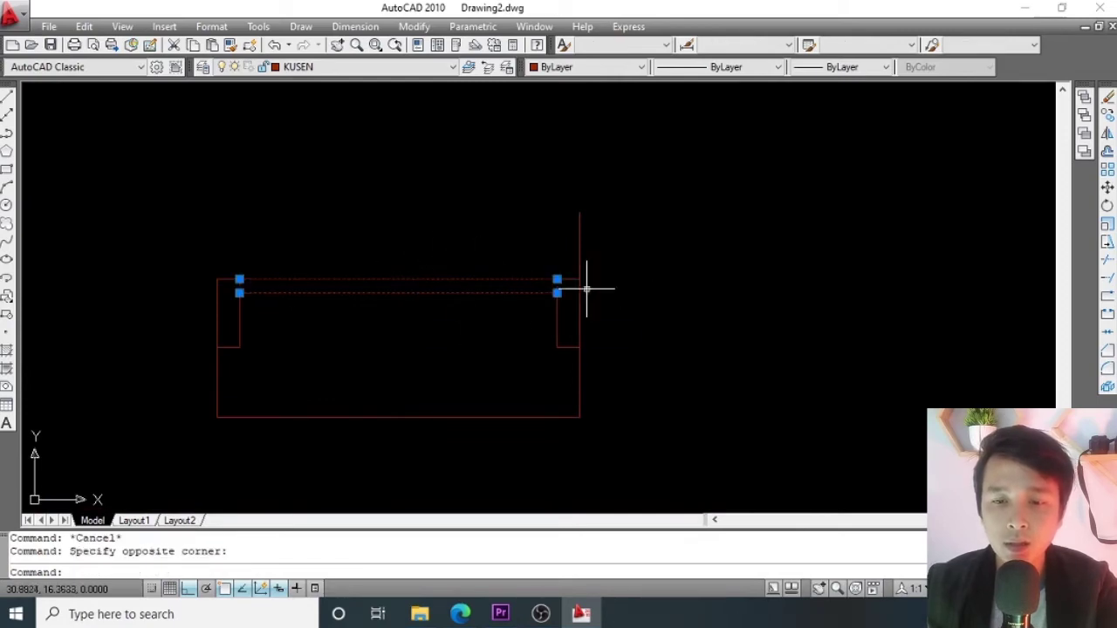
scroll(515, 278, up, 2)
scroll(528, 250, down, 2)
middle_drag(528, 249, 526, 253)
text(R)
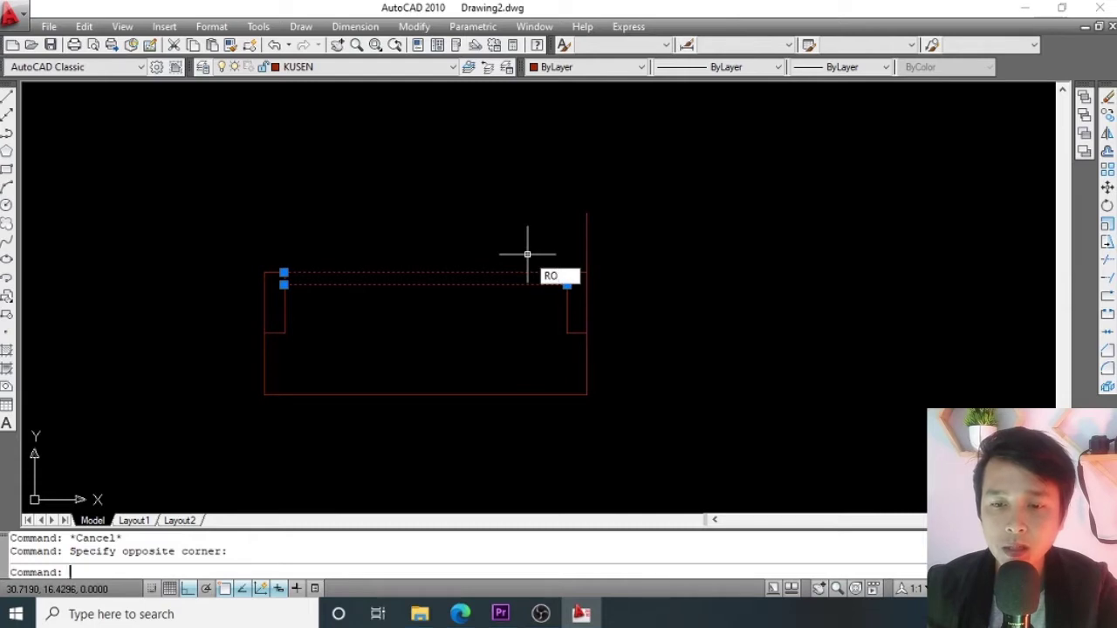
text(O)
key(Return)
scroll(561, 267, up, 3)
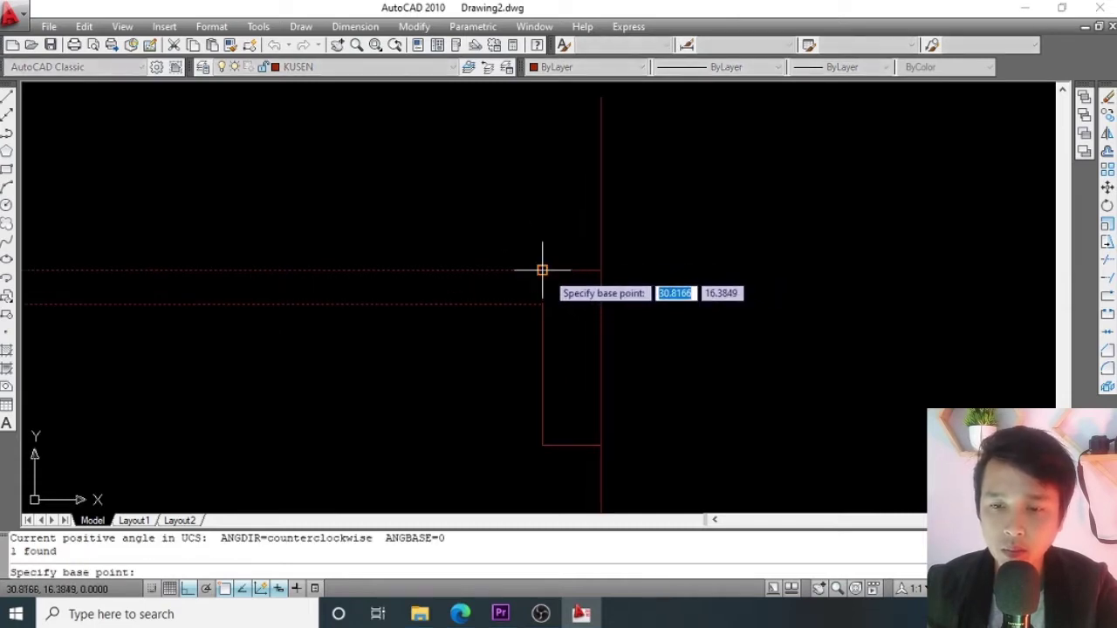
click(542, 269)
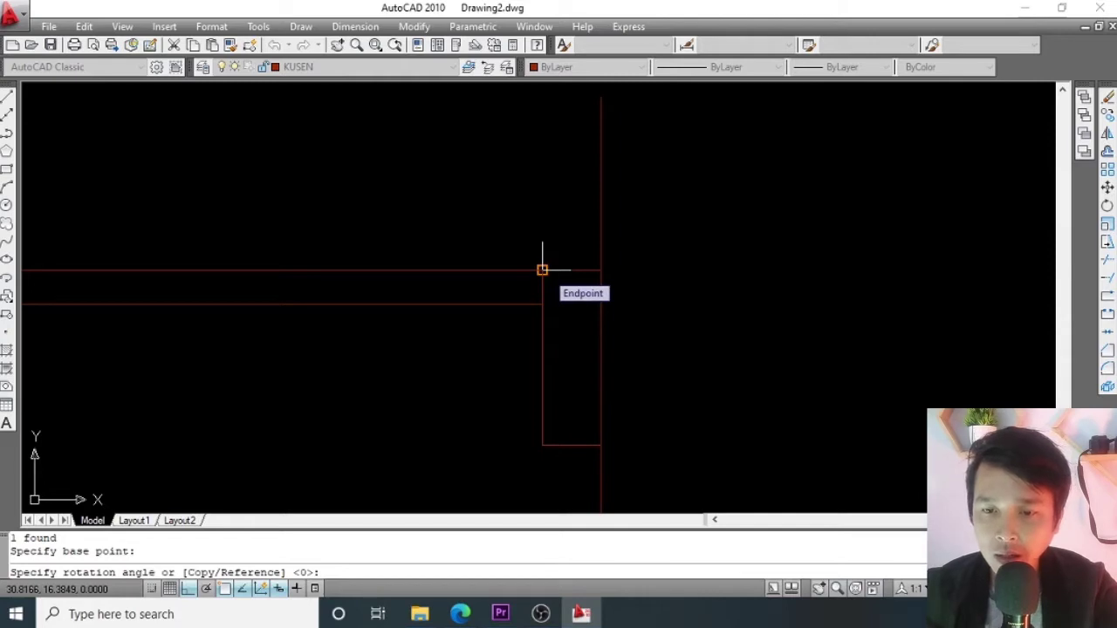
scroll(543, 309, down, 2)
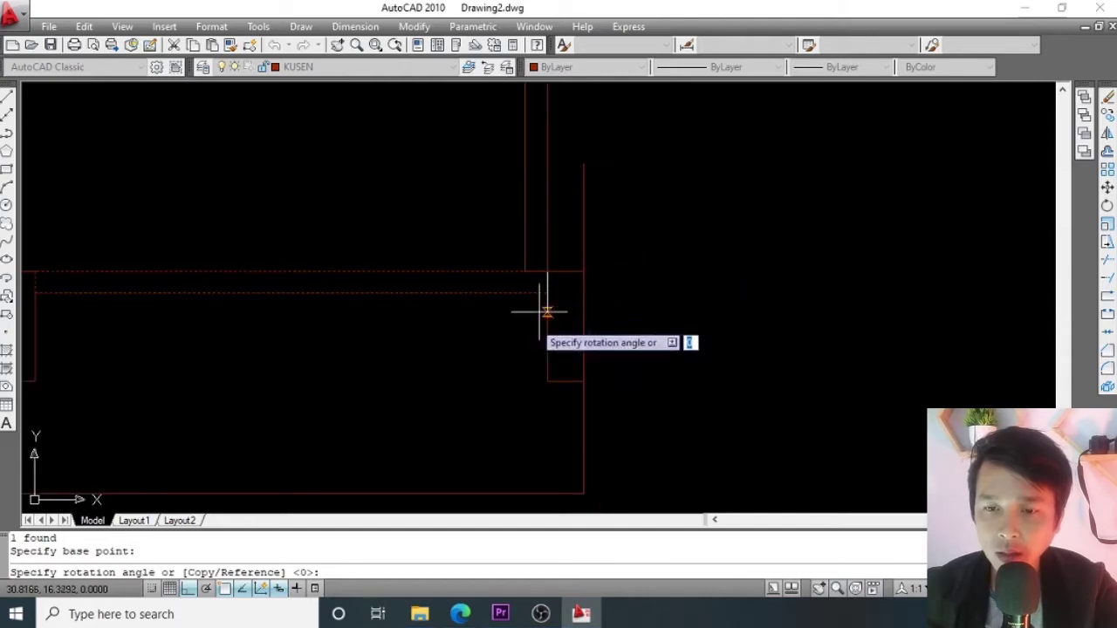
scroll(528, 339, down, 1)
scroll(499, 370, down, 2)
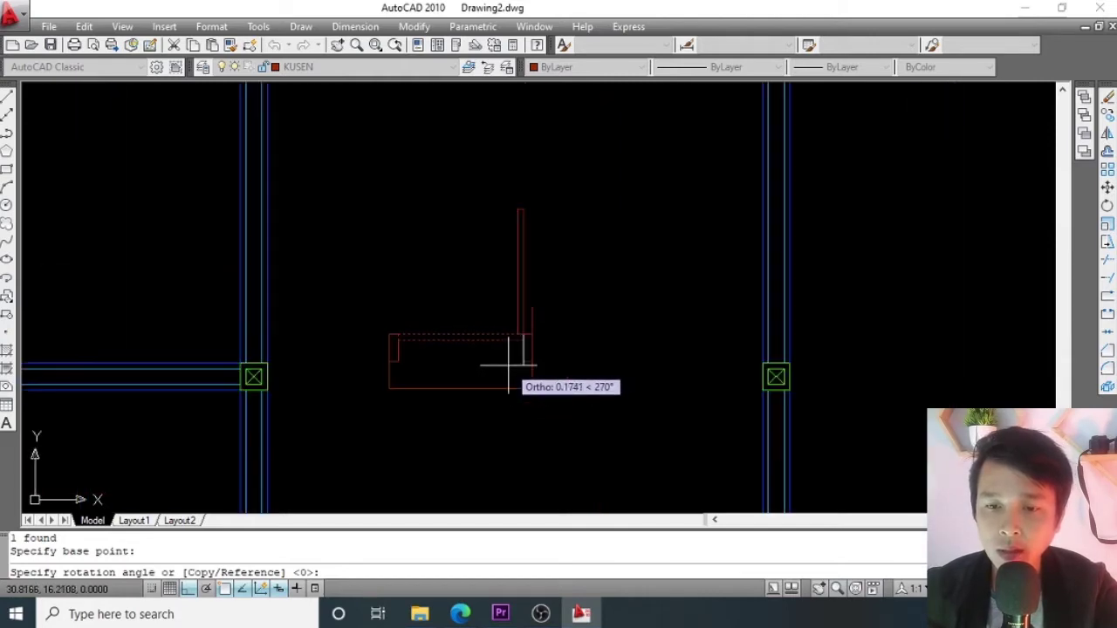
scroll(507, 372, up, 1)
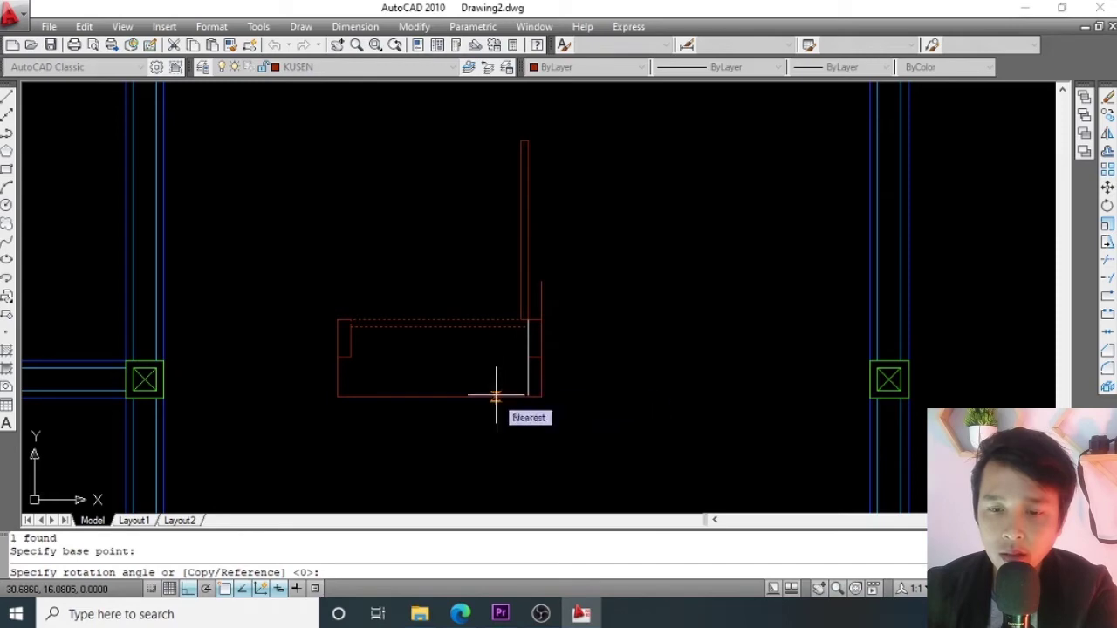
scroll(504, 393, up, 1)
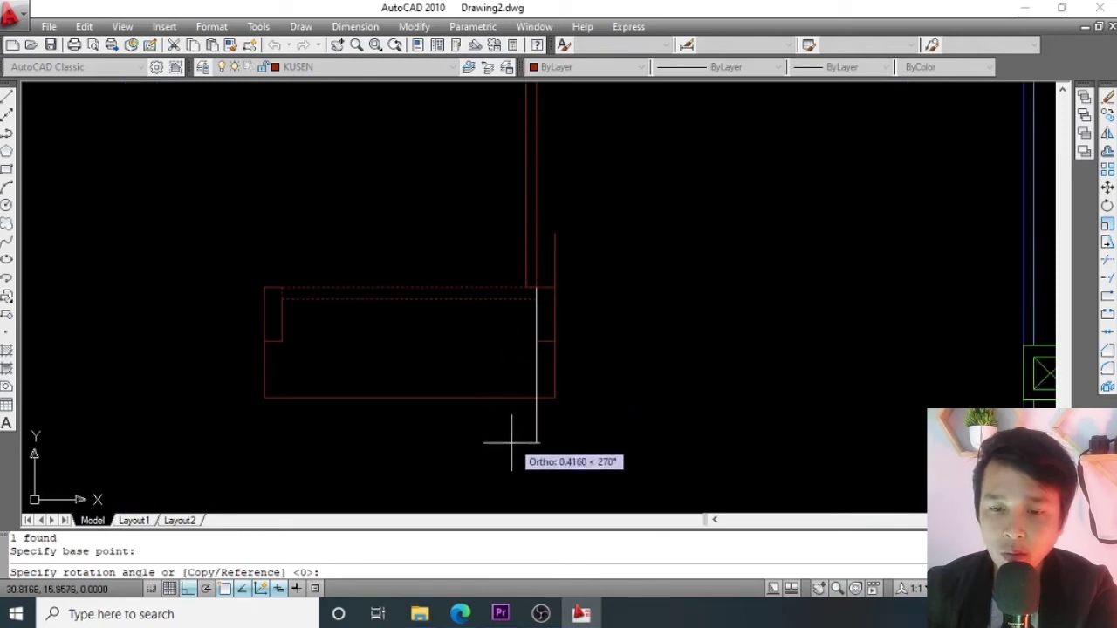
click(512, 363)
scroll(514, 328, down, 3)
scroll(523, 262, up, 1)
scroll(534, 272, down, 4)
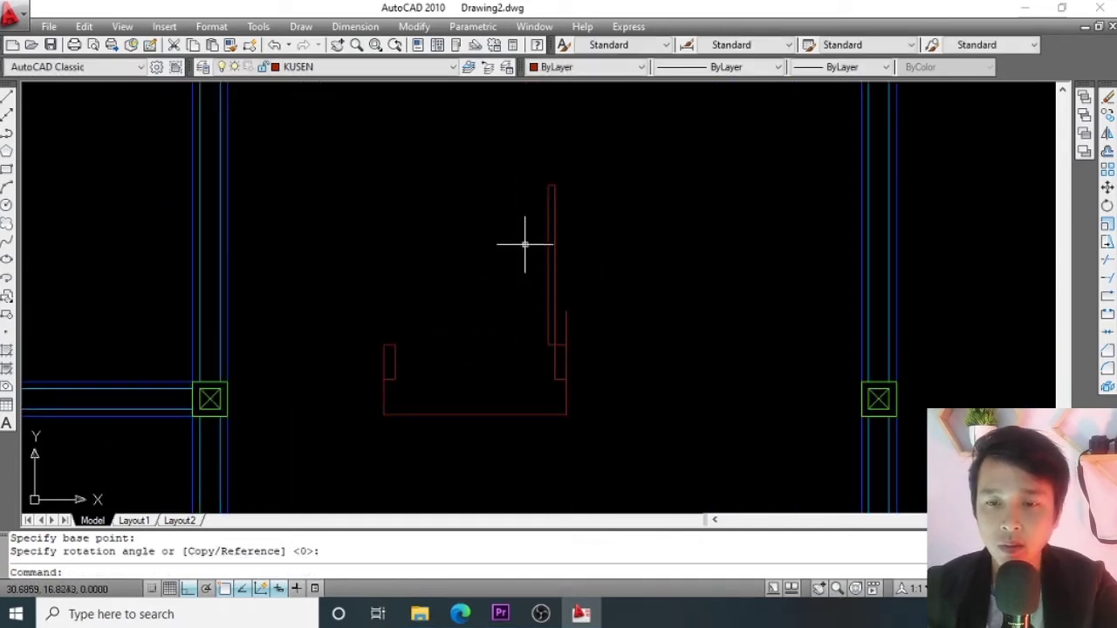
Draw a Start, End, Direction arc from the left jamb's upper-right corner to the leaf's upper-left corner, with an upward start tangent.
scroll(525, 245, up, 2)
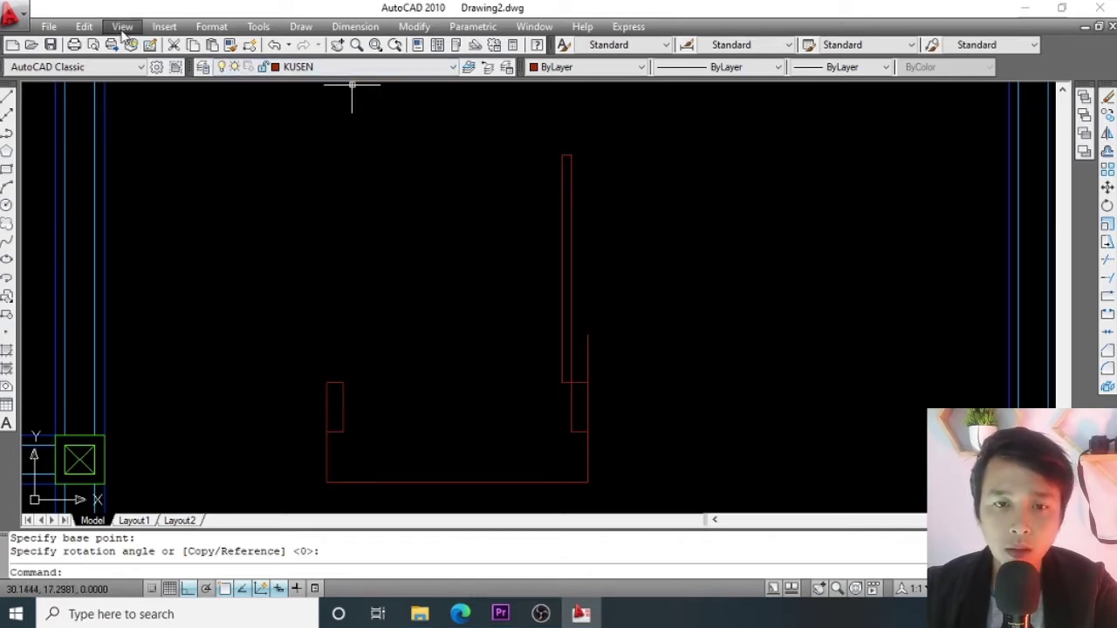
click(300, 28)
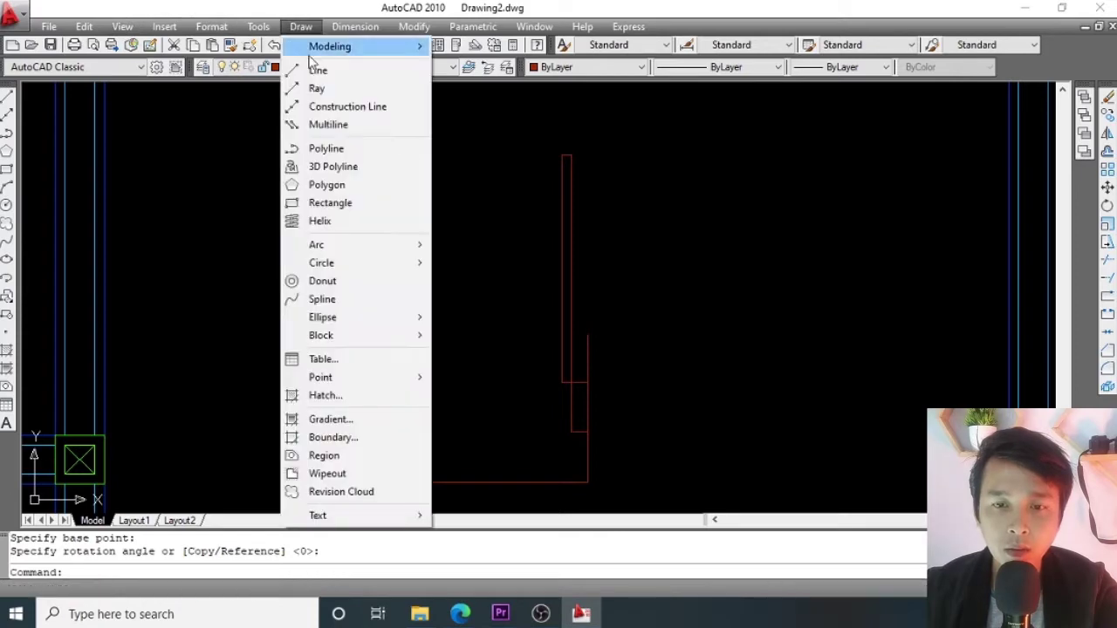
mouse_move(404, 248)
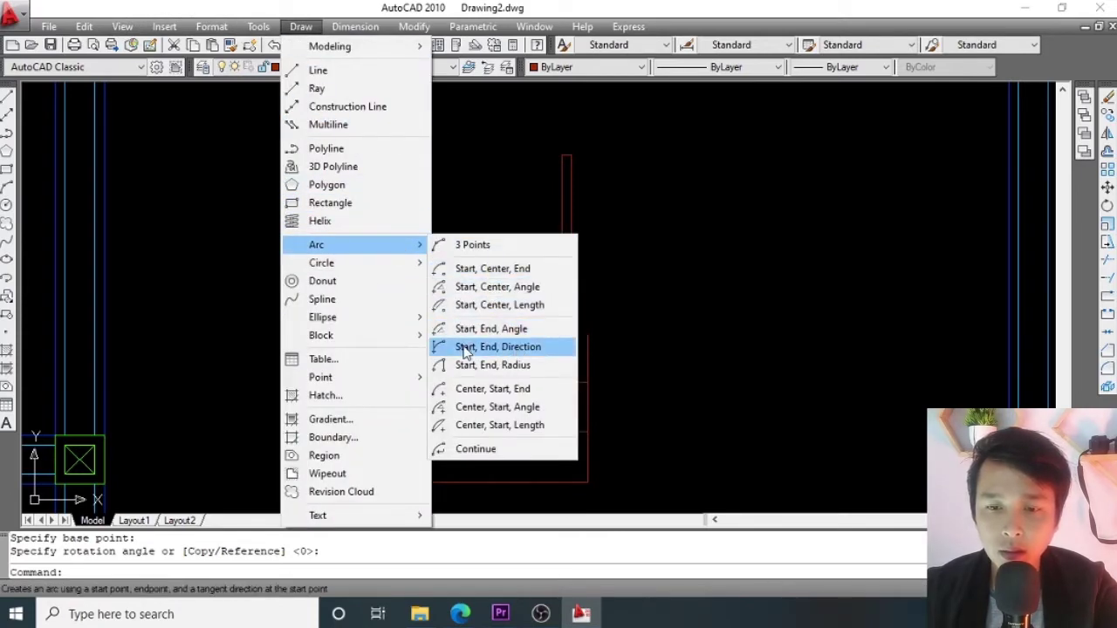
click(525, 351)
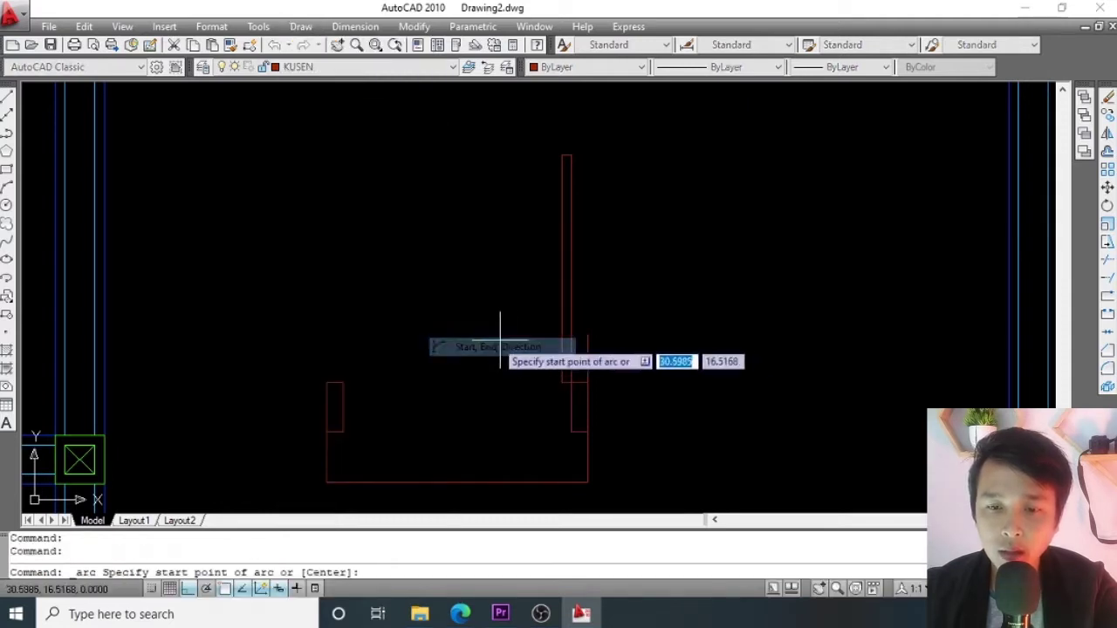
click(343, 382)
scroll(537, 184, up, 2)
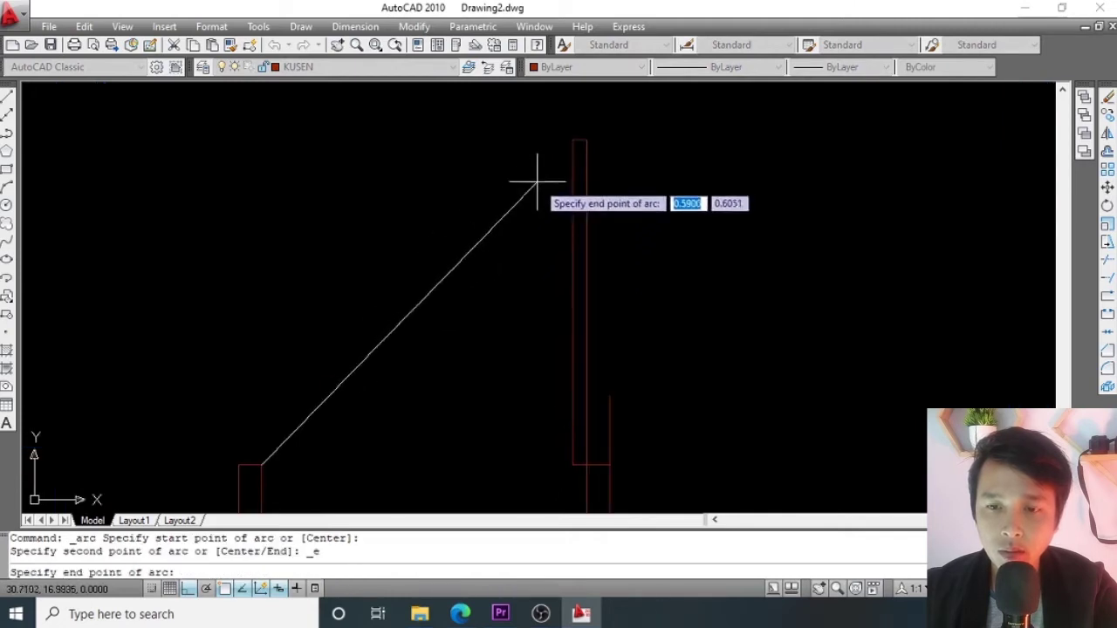
click(572, 139)
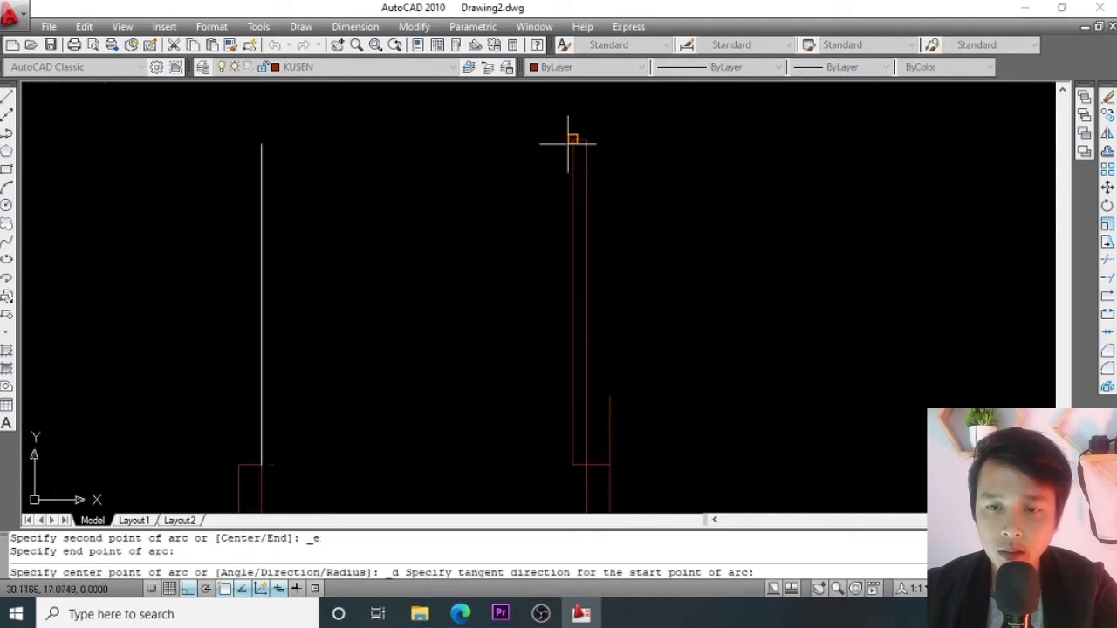
click(322, 137)
scroll(375, 168, down, 3)
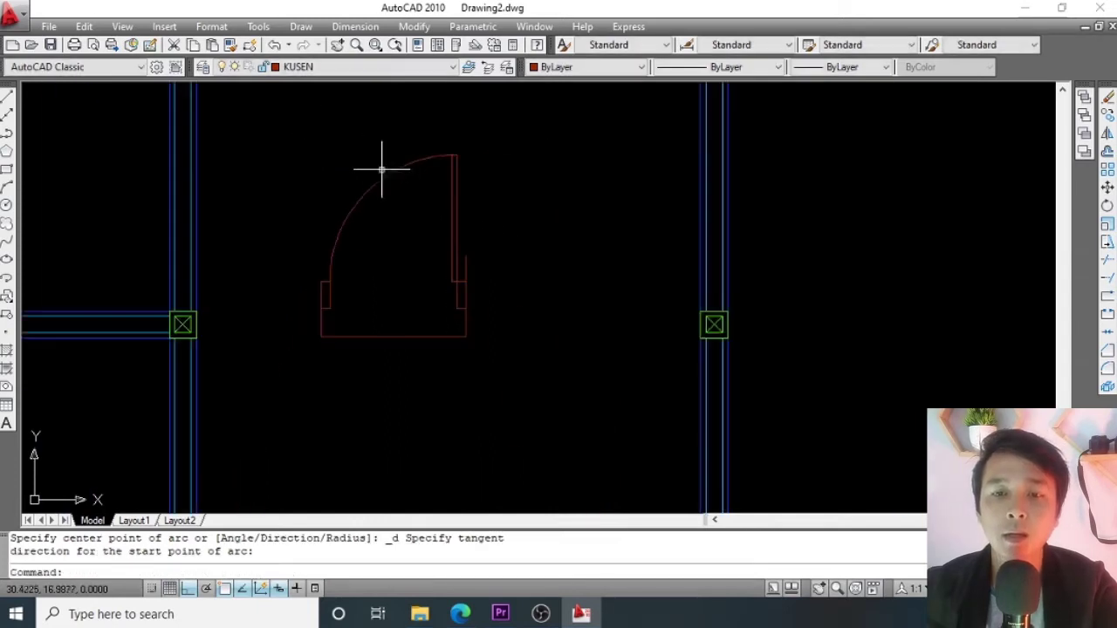
scroll(378, 225, up, 2)
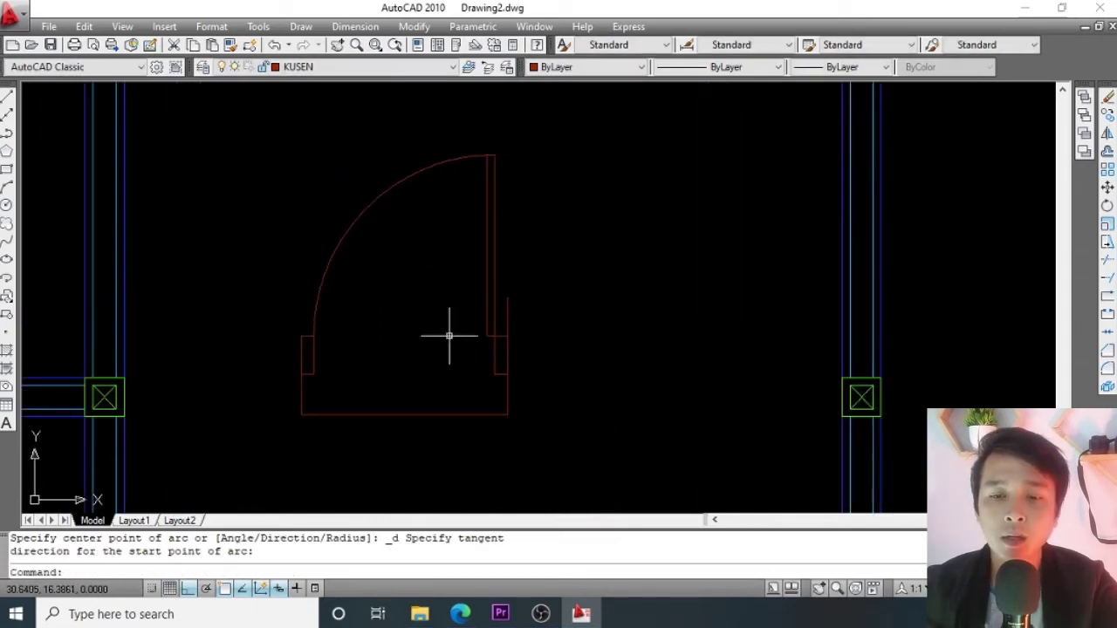
scroll(448, 335, up, 1)
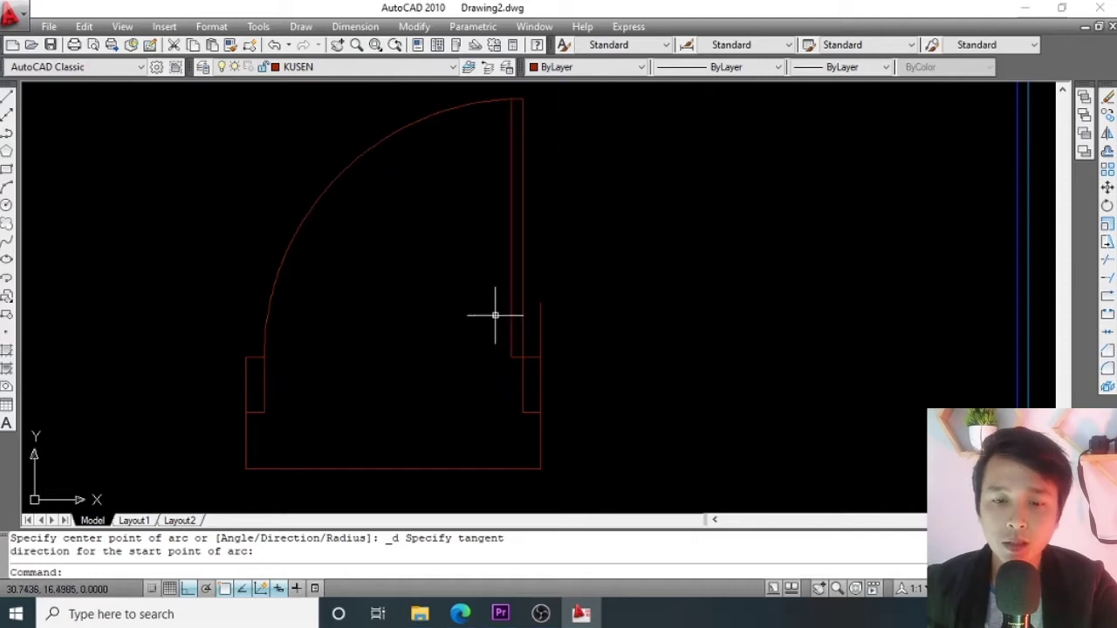
click(597, 446)
click(485, 472)
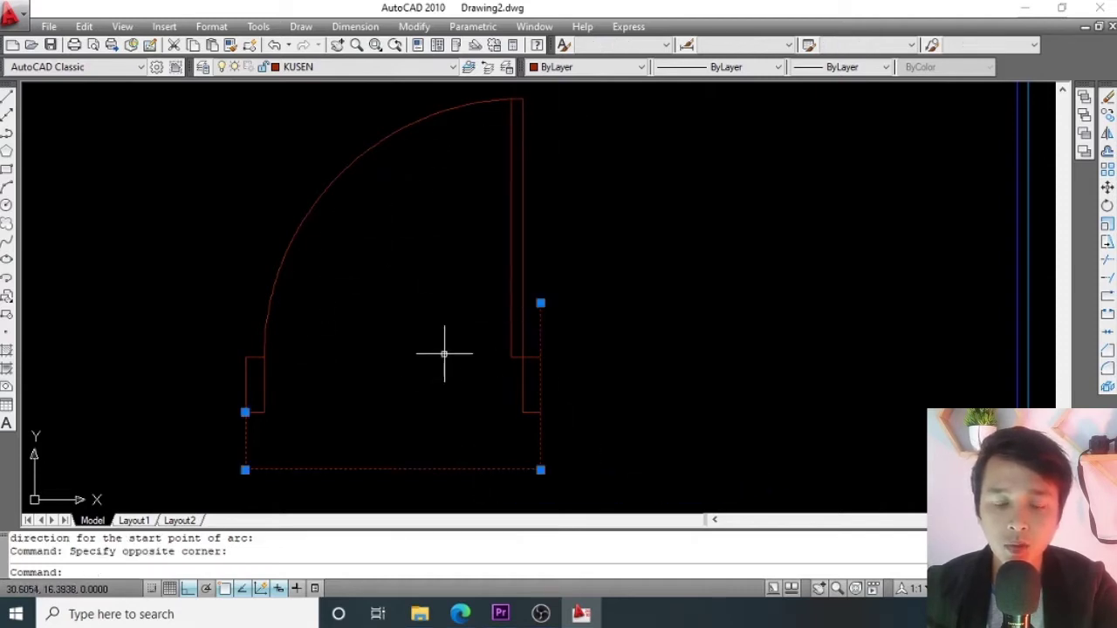
click(311, 379)
click(236, 416)
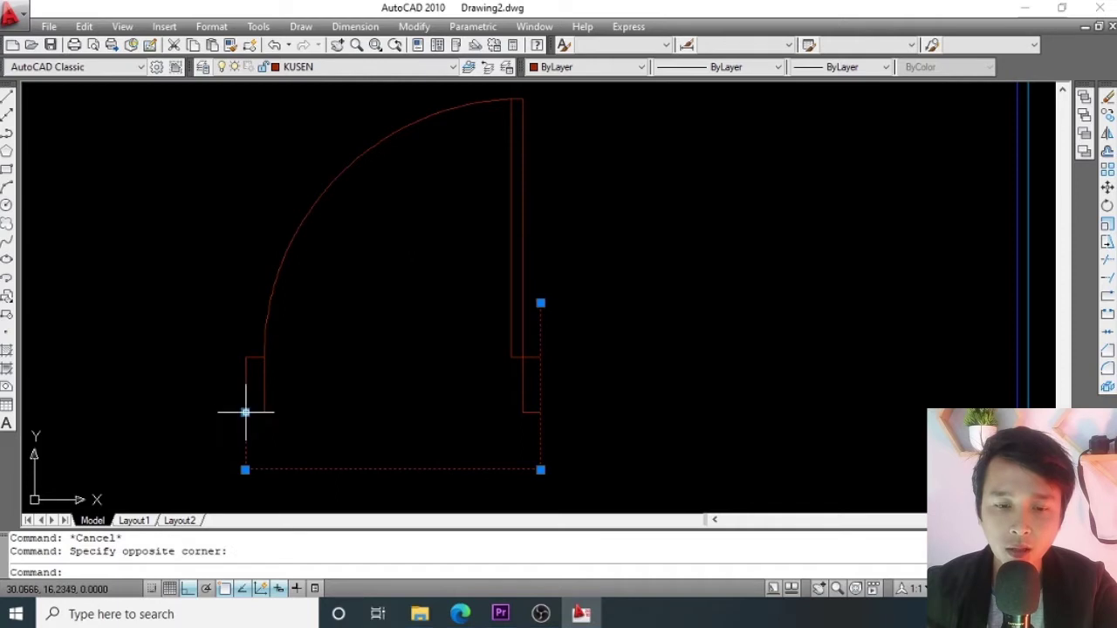
click(245, 412)
key(Escape)
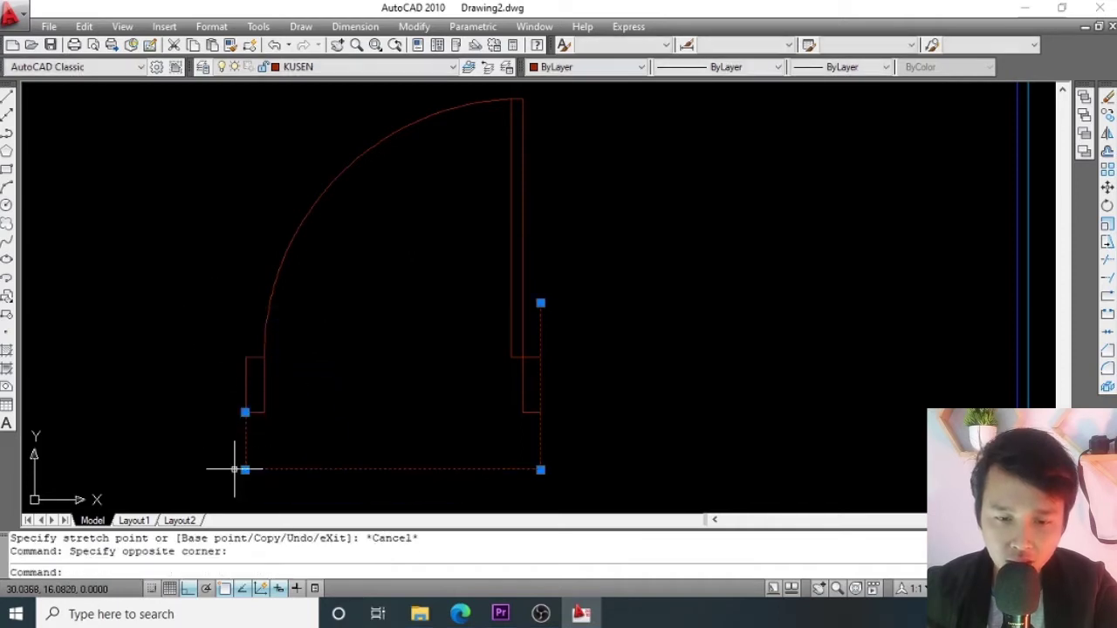
Stretch the left end of the door frame polyline straight up past the top of the left jamb.
scroll(246, 420, up, 2)
click(243, 407)
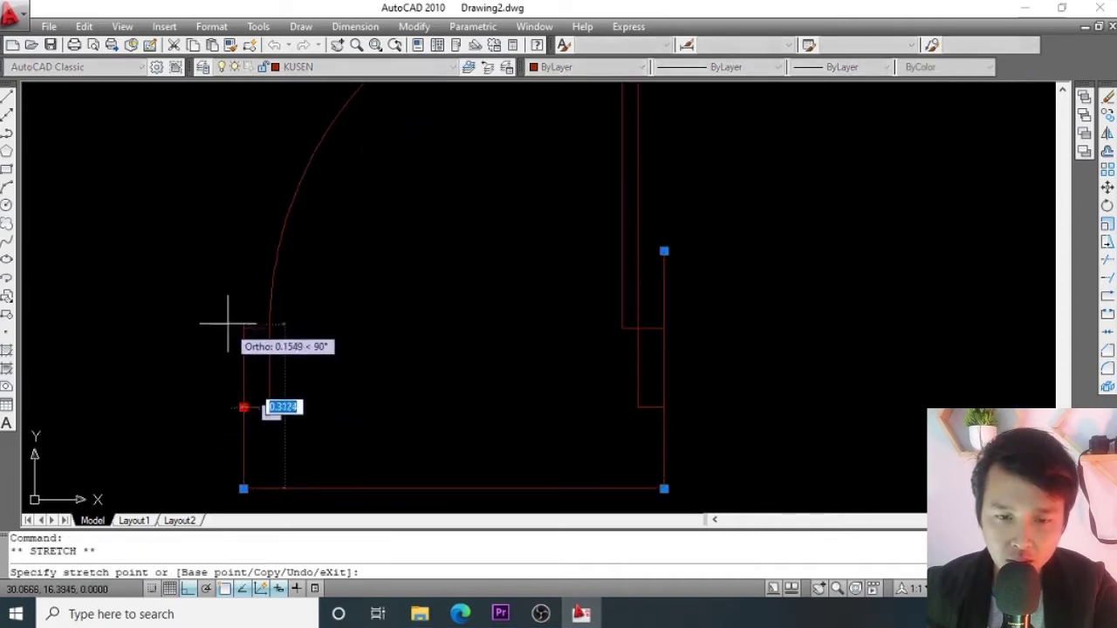
key(Escape)
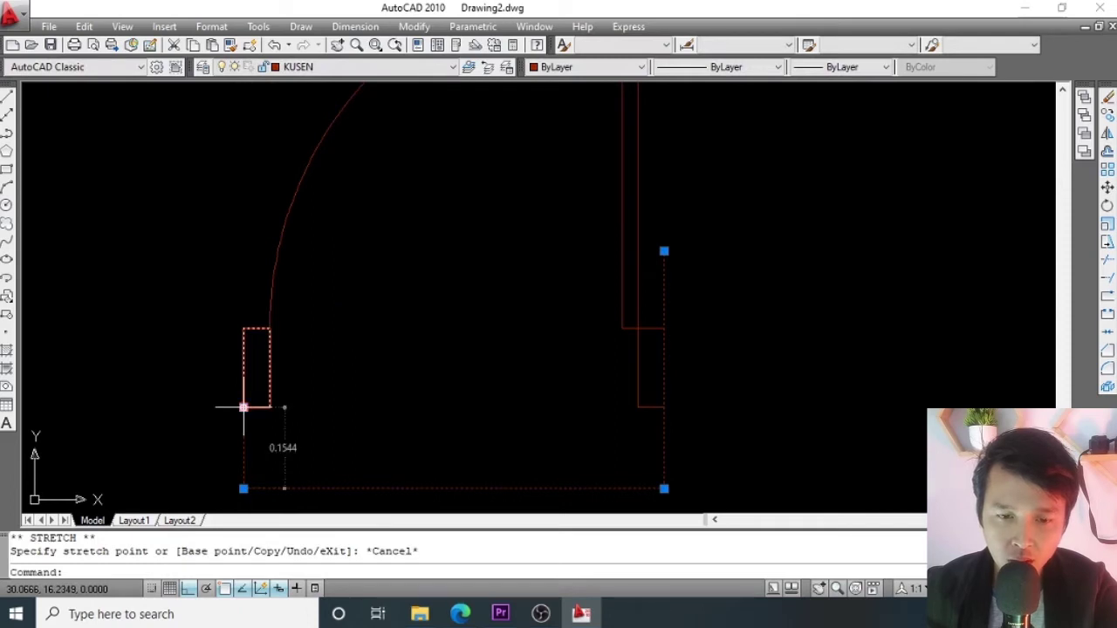
click(243, 408)
key(Escape)
key(Escape)
scroll(455, 301, down, 2)
scroll(466, 341, down, 4)
scroll(527, 326, up, 3)
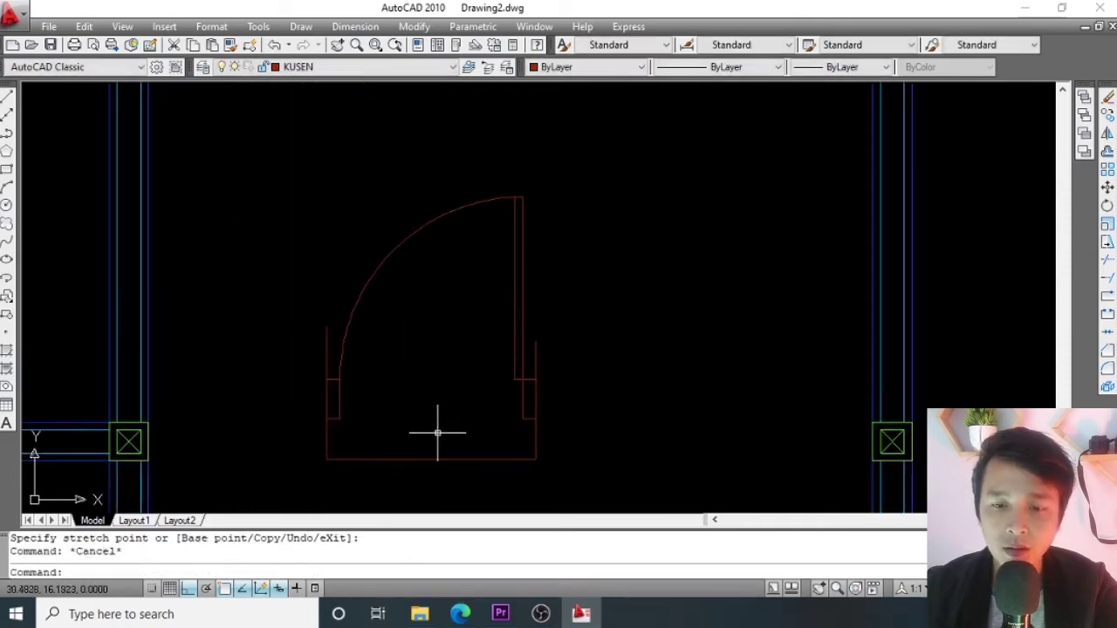
drag(437, 432, 406, 464)
key(Escape)
middle_drag(438, 341, 442, 269)
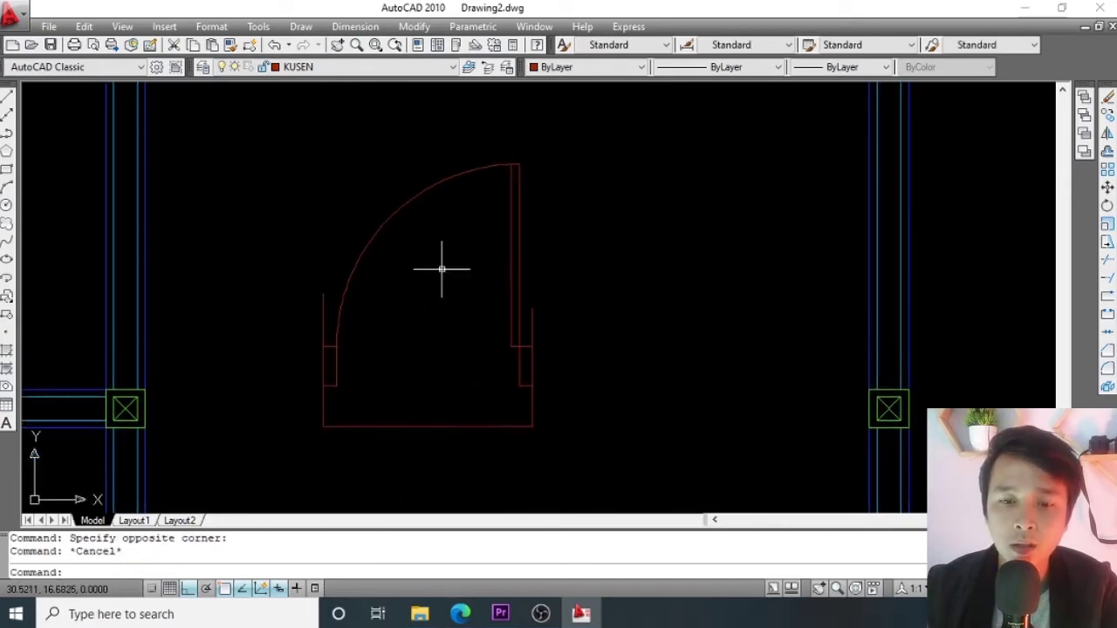
Define a block named PINTU 1 from the whole door: frame polyline, both jambs, leaf and swing arc.
click(269, 142)
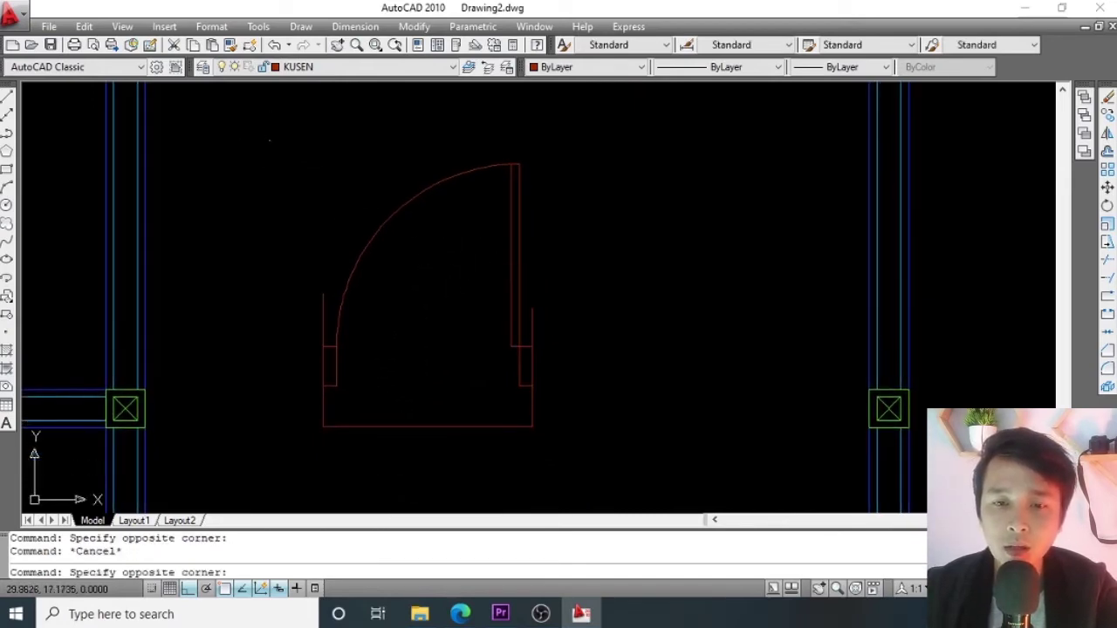
click(337, 175)
click(583, 148)
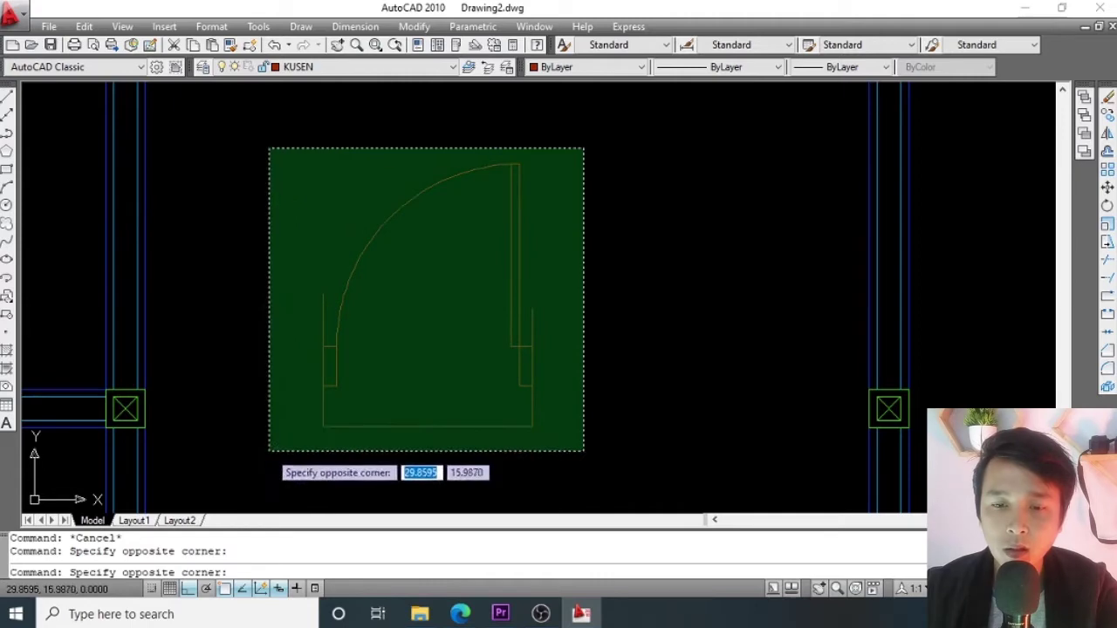
click(267, 453)
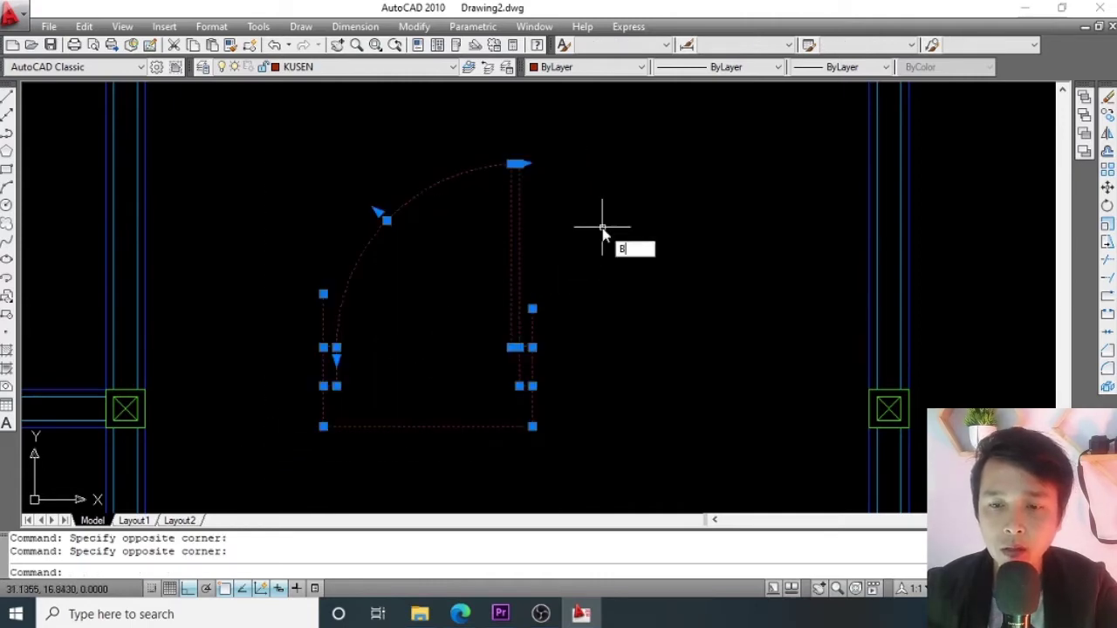
key(Return)
text(PINTU 1)
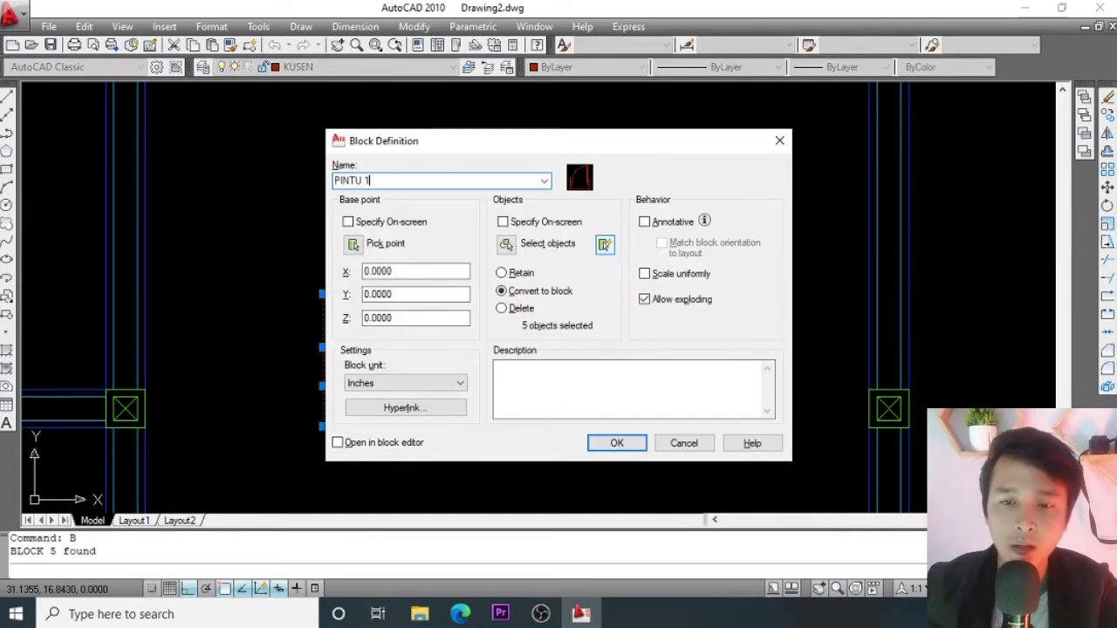
click(616, 442)
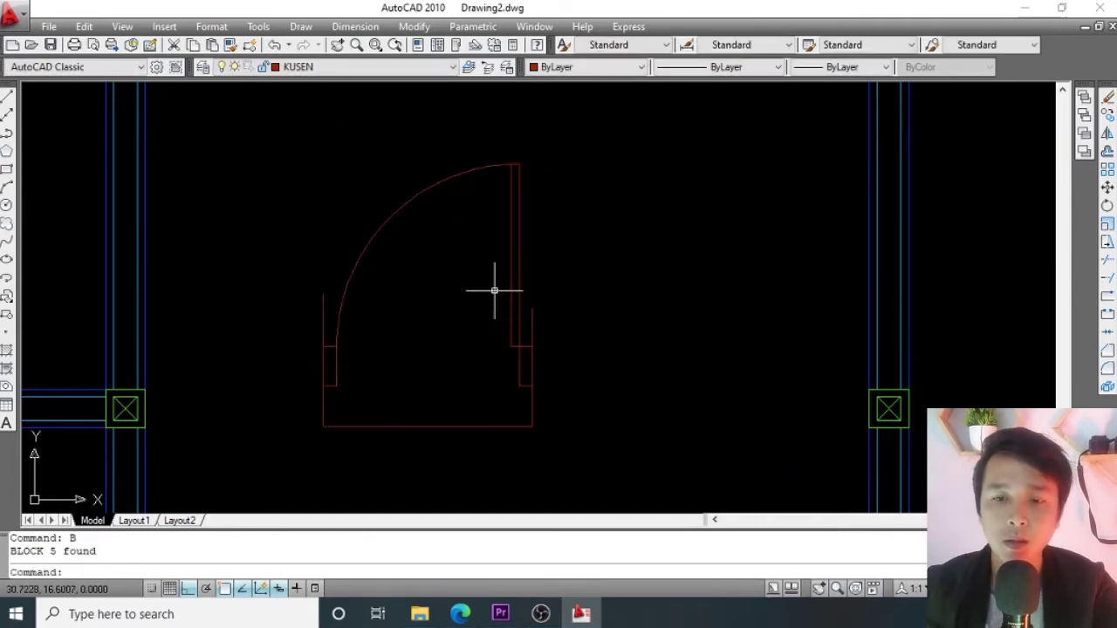
scroll(497, 284, down, 5)
scroll(493, 293, up, 3)
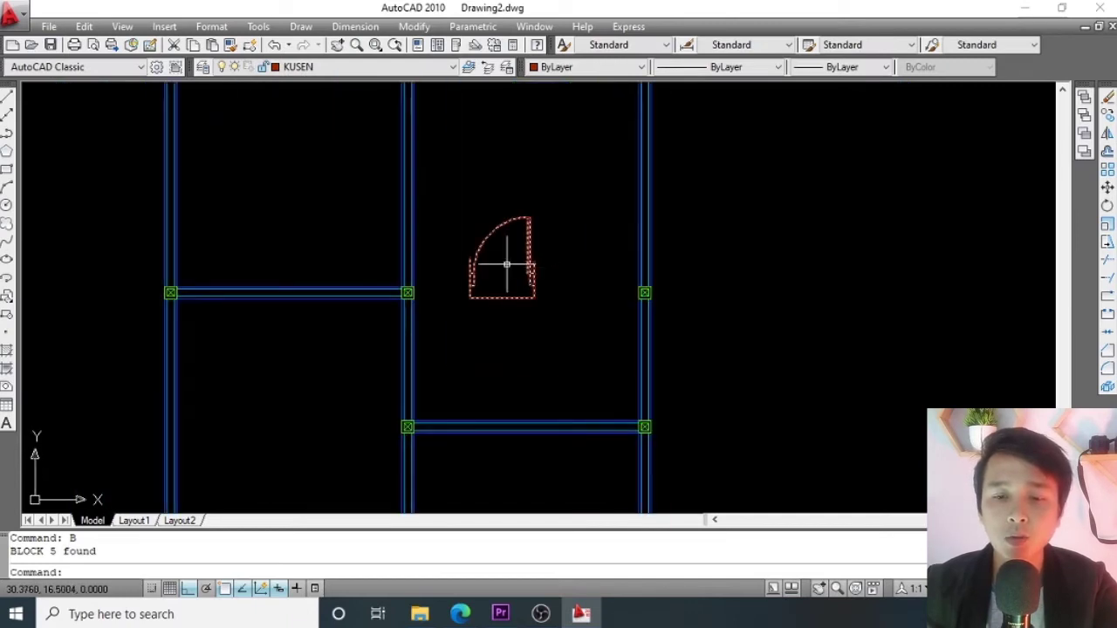
scroll(418, 369, up, 2)
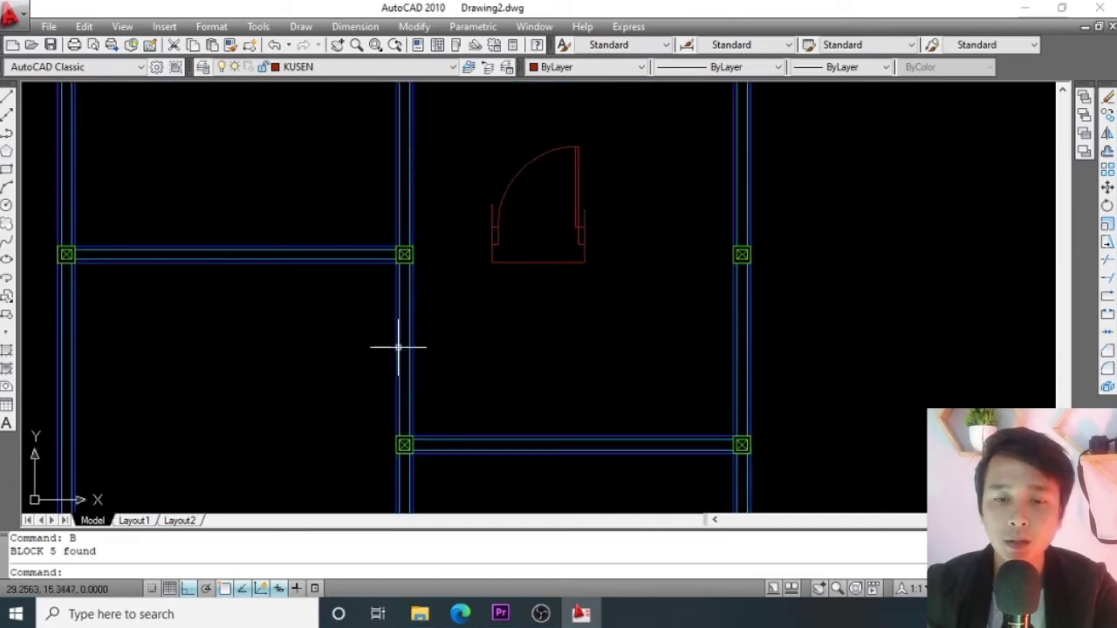
middle_drag(622, 210, 587, 239)
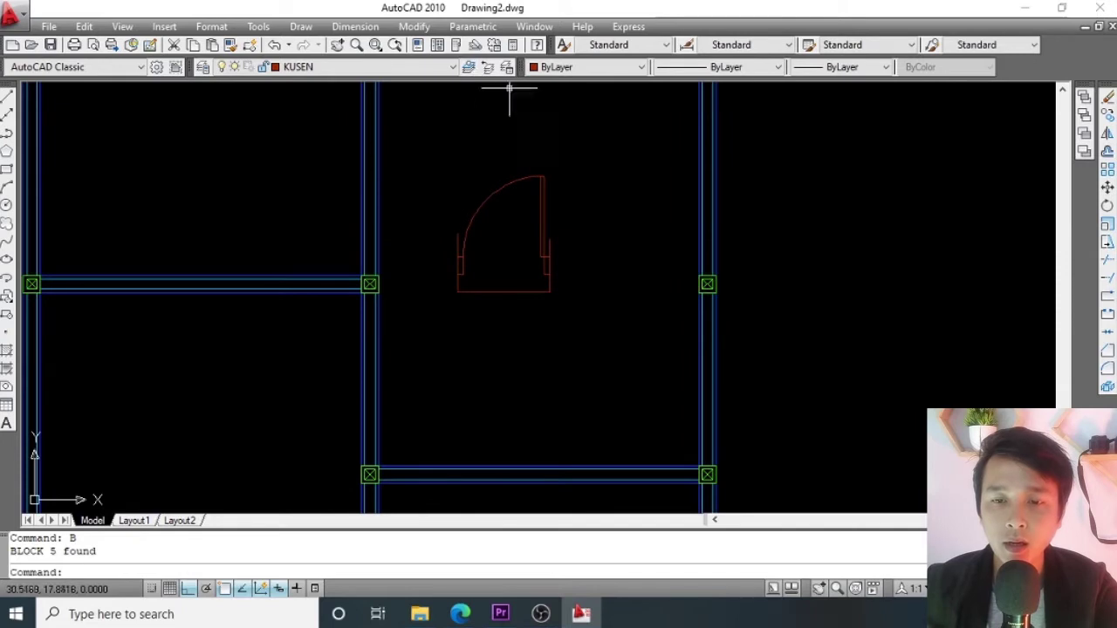
Rotate the PINTU 1 door block 270° about a point inside it, so the leaf lies horizontally with the swing facing right.
scroll(426, 314, up, 4)
click(585, 212)
key(Escape)
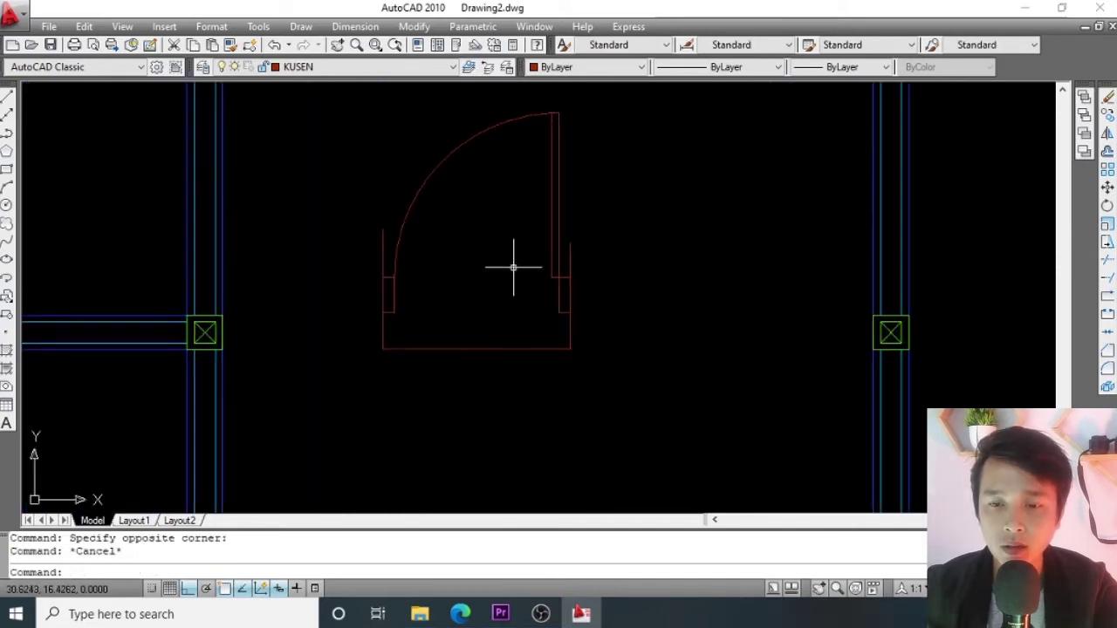
key(Escape)
text(RO)
key(Return)
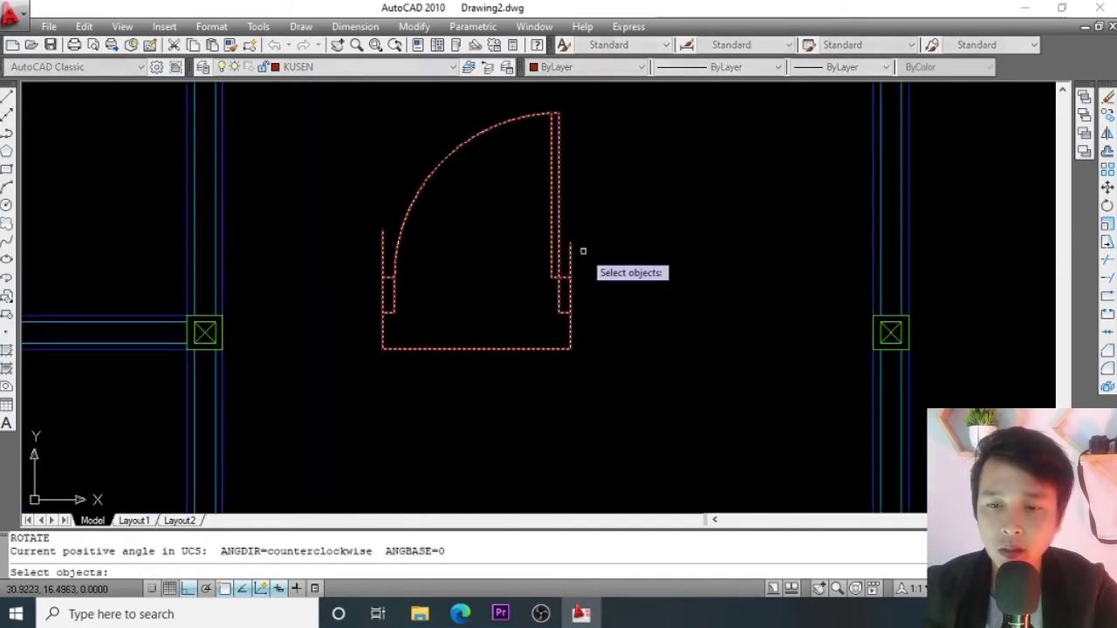
click(583, 249)
click(545, 279)
key(Return)
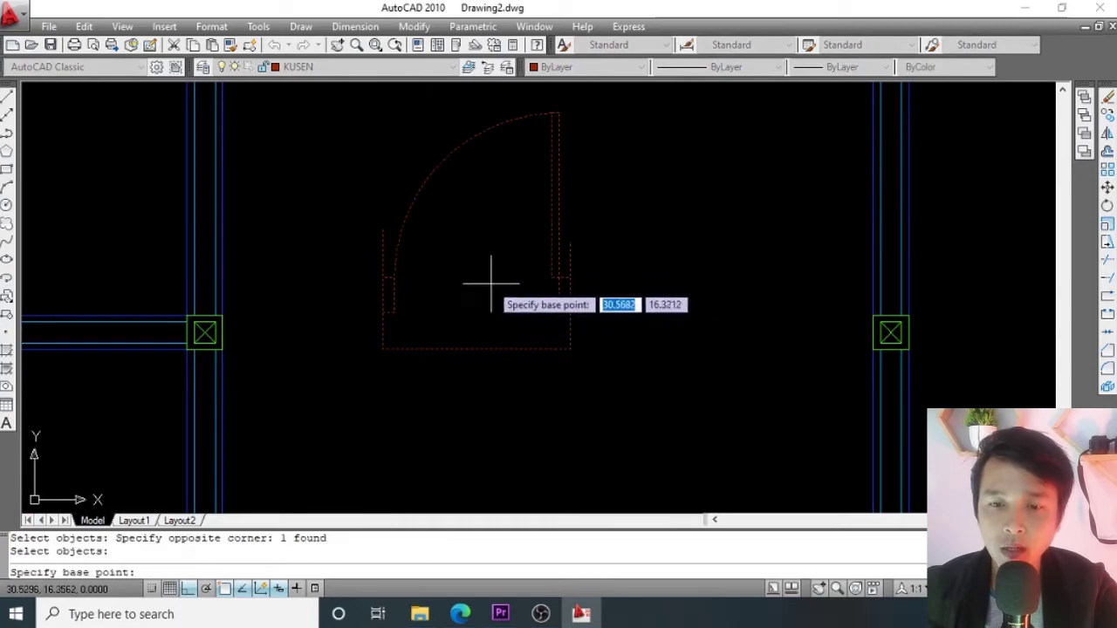
click(478, 260)
scroll(483, 248, down, 4)
scroll(485, 314, up, 3)
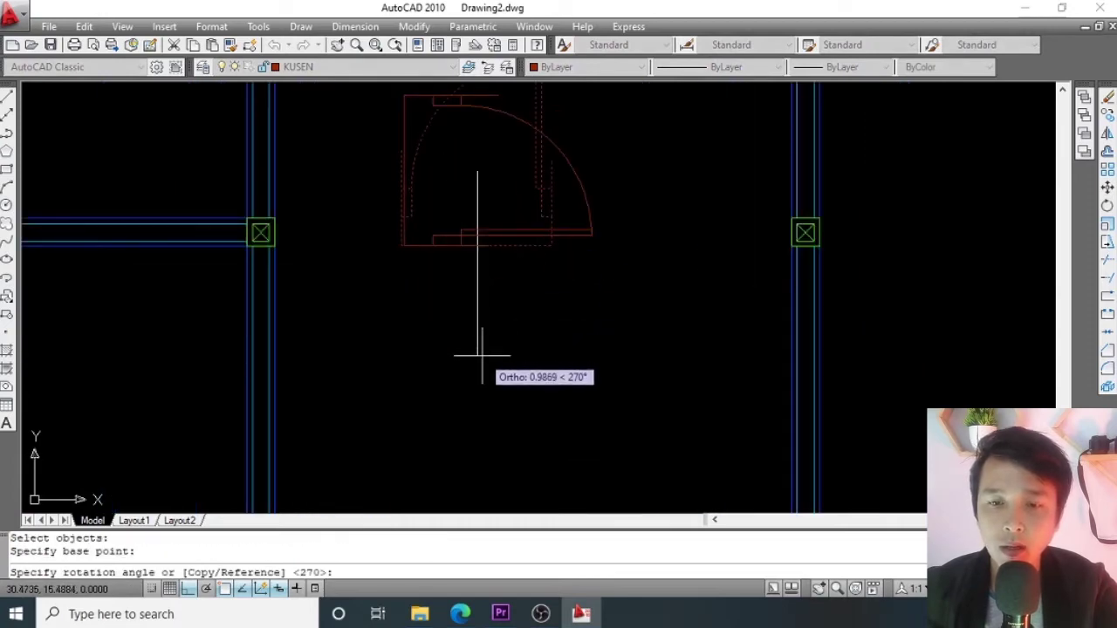
click(482, 355)
scroll(523, 271, down, 4)
scroll(516, 269, up, 2)
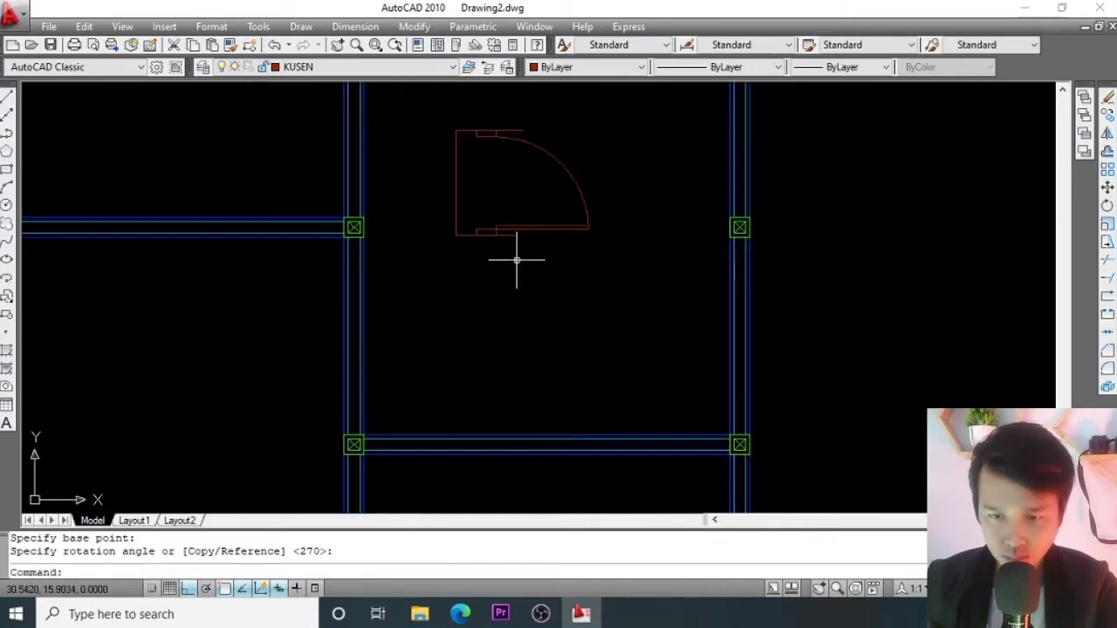
middle_drag(404, 370, 424, 335)
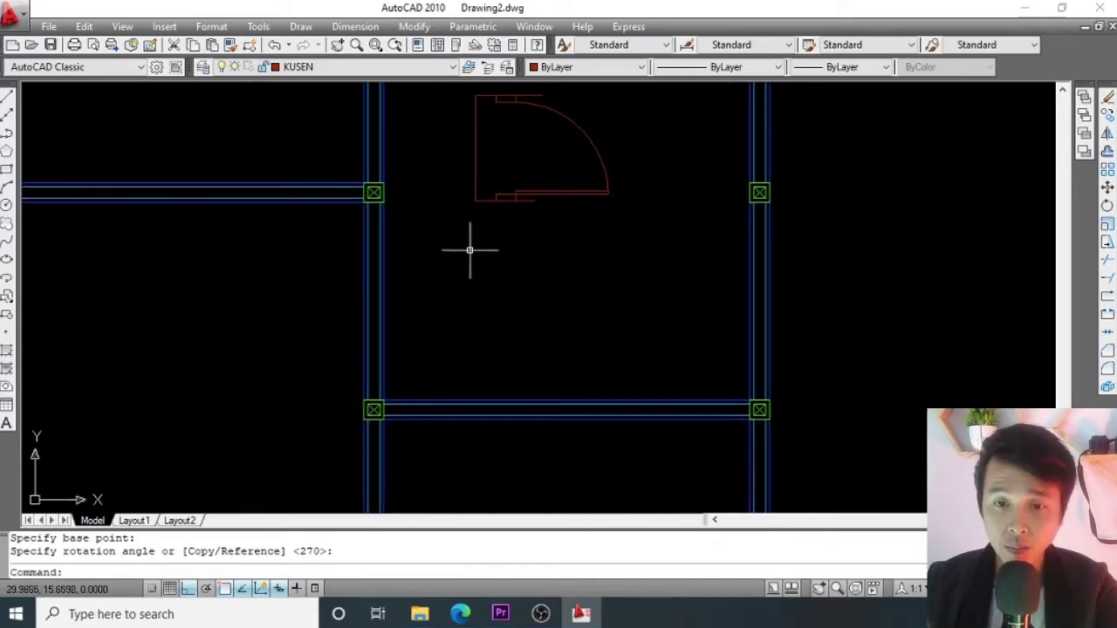
scroll(393, 366, up, 2)
scroll(383, 375, up, 2)
scroll(386, 379, down, 5)
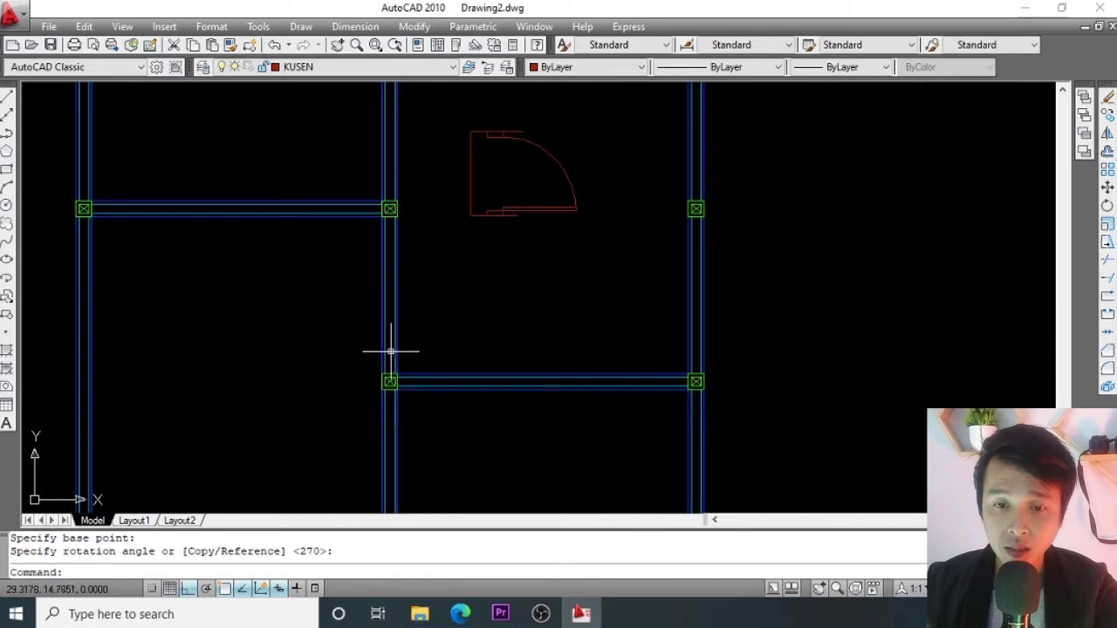
scroll(488, 237, up, 2)
click(488, 236)
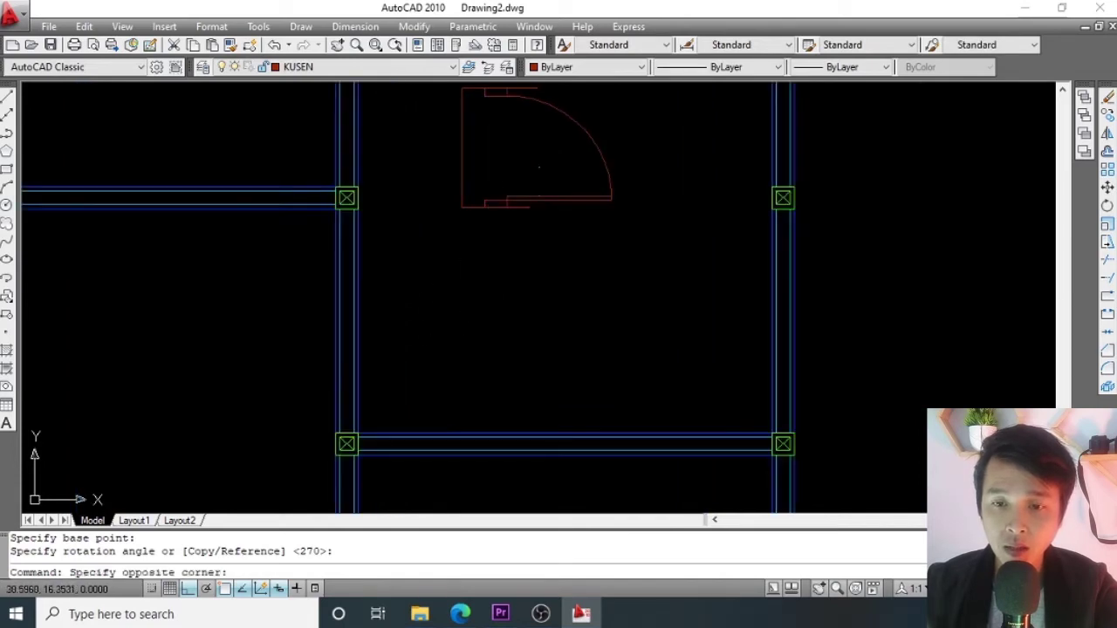
click(481, 237)
key(Escape)
key(Escape)
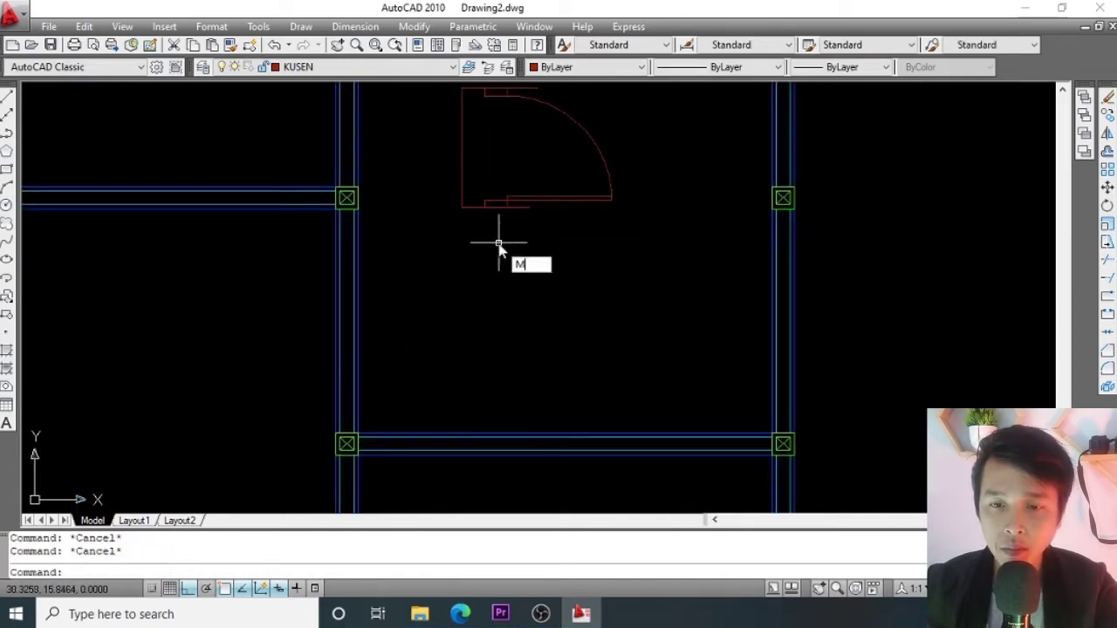
Move the door block by its lower jamb's lower-left corner onto the middle vertical wall's left outer line, just above the lower column.
text(M)
key(Return)
click(531, 197)
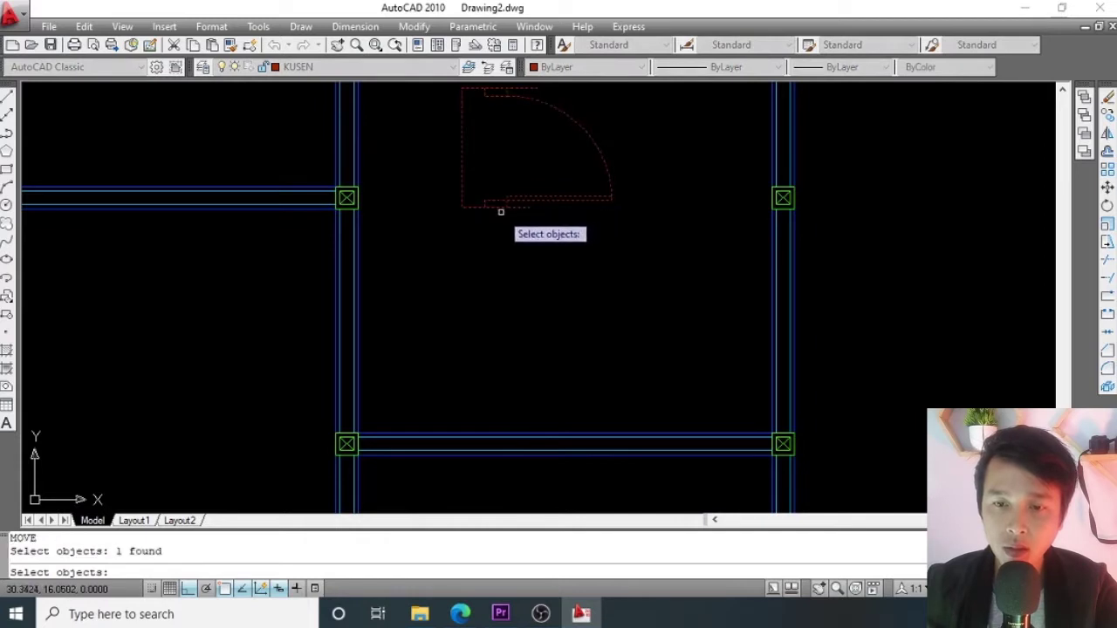
key(Return)
scroll(485, 213, up, 4)
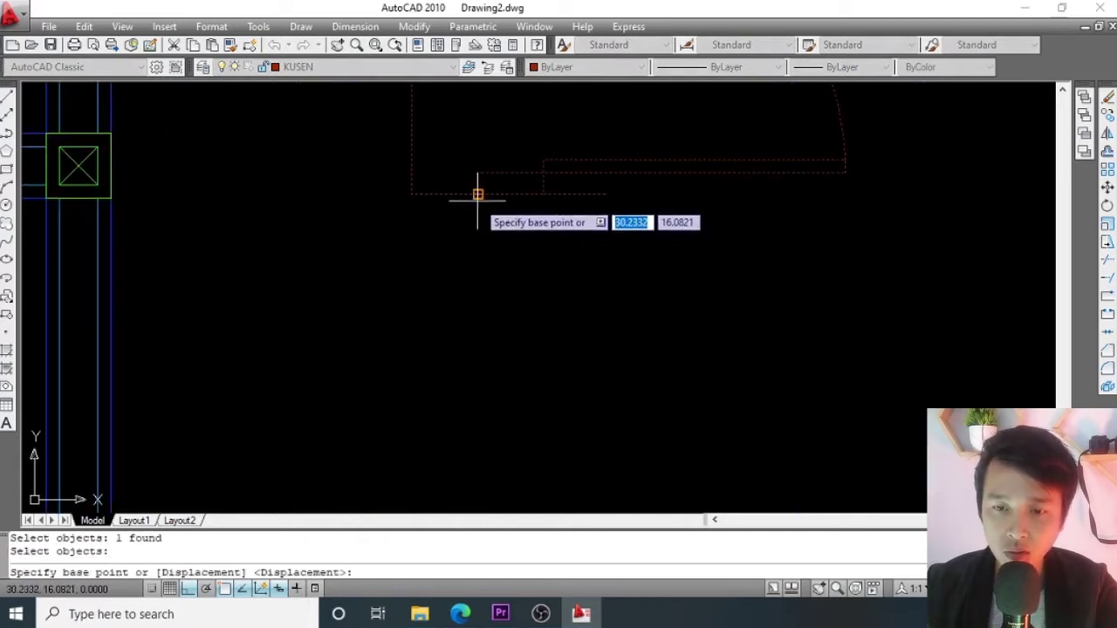
click(477, 194)
scroll(488, 179, down, 3)
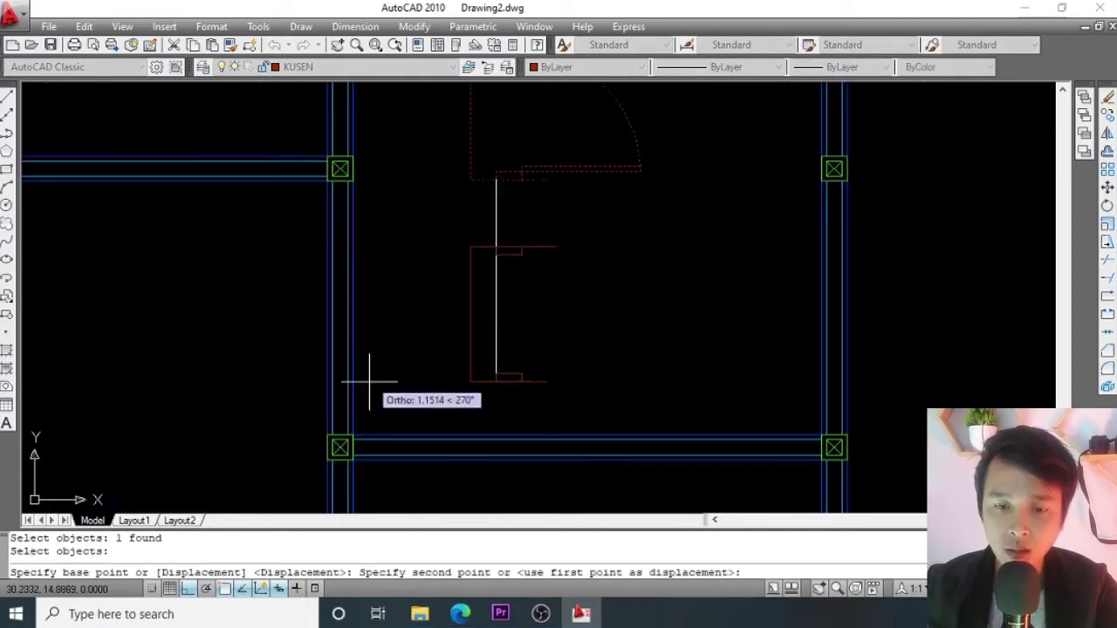
scroll(331, 440, up, 4)
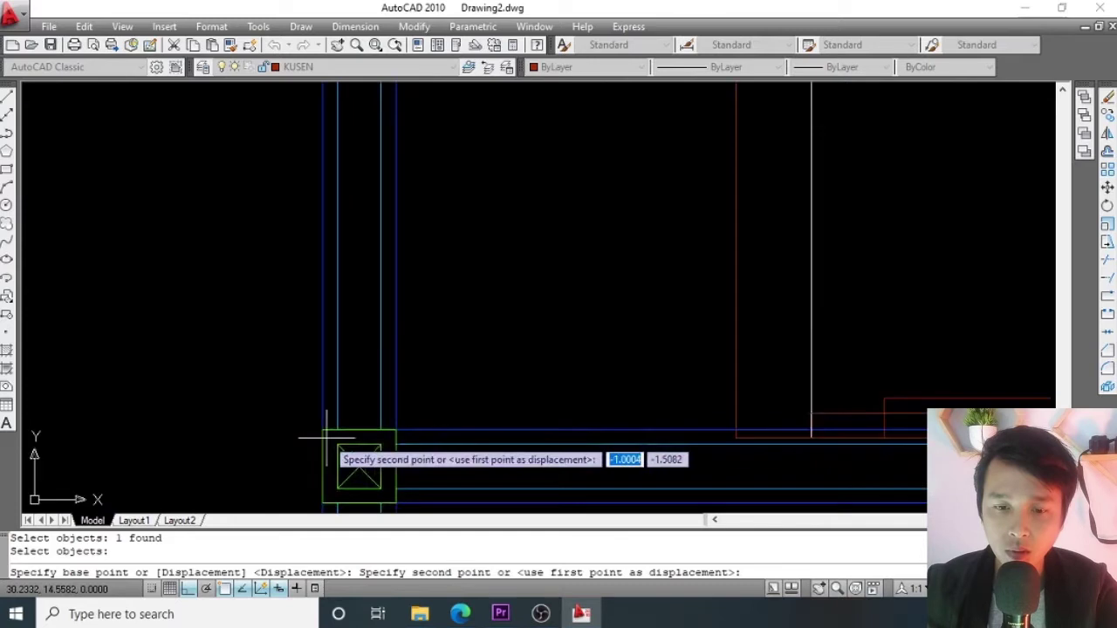
click(322, 395)
scroll(422, 432, down, 4)
scroll(411, 399, up, 3)
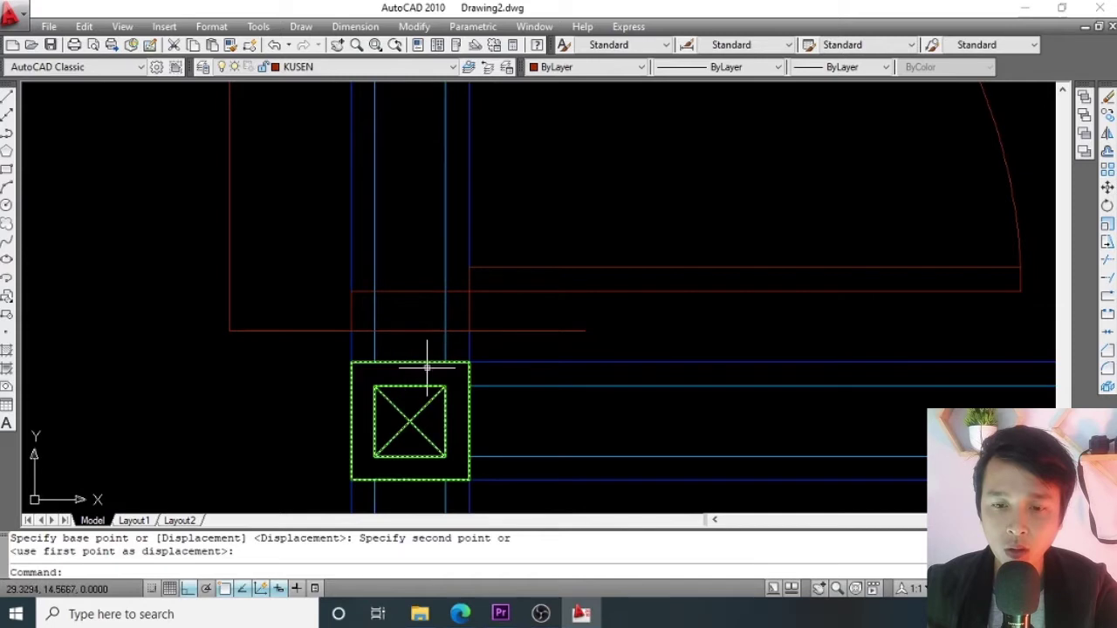
Move the door block down from its lower jamb's lower-right corner so its frame sits on the column's upper edge.
scroll(417, 349, down, 4)
mouse_move(493, 314)
middle_down()
mouse_move(485, 339)
mouse_move(474, 337)
middle_up()
scroll(475, 342, up, 3)
text(m)
key(Return)
scroll(436, 349, up, 2)
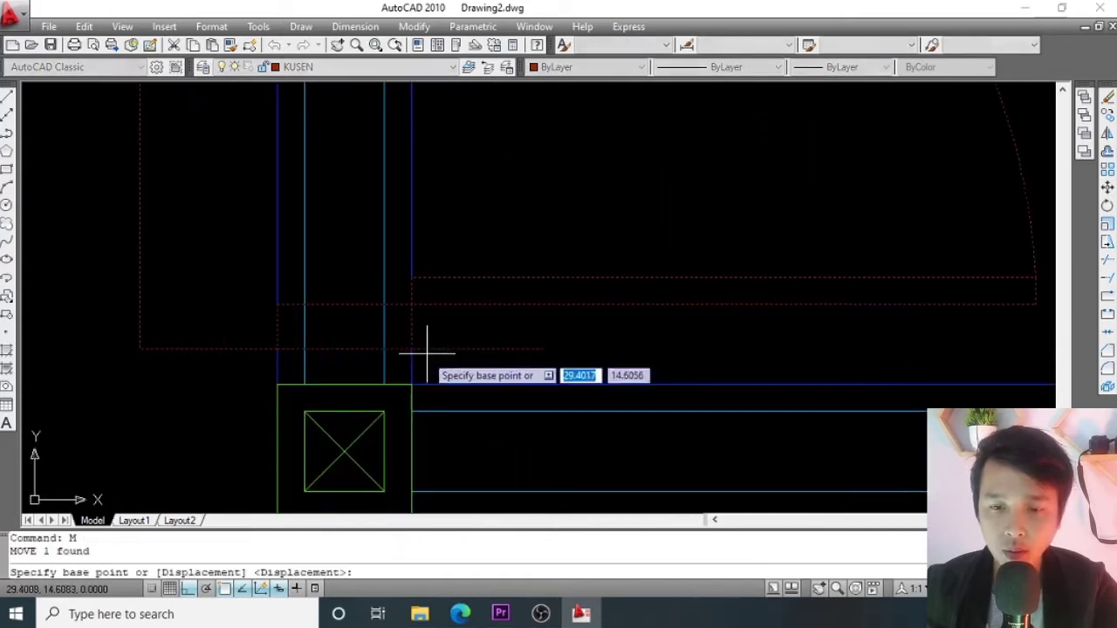
click(411, 359)
click(409, 380)
scroll(409, 380, down, 4)
scroll(463, 309, up, 1)
scroll(480, 326, down, 1)
scroll(489, 270, up, 2)
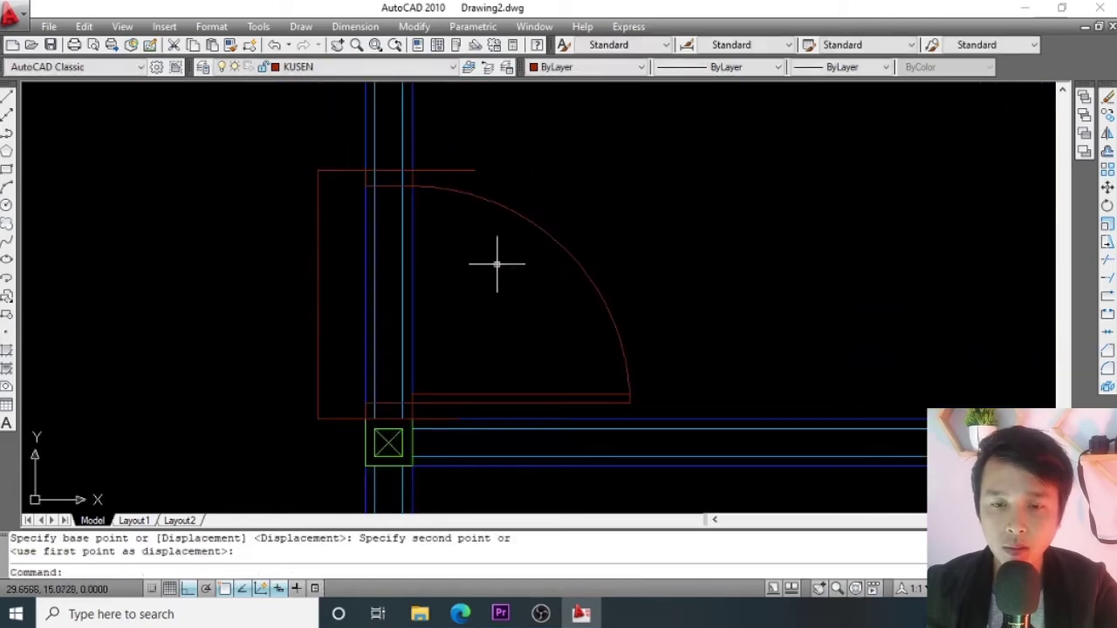
Trim the middle wall's right outer line and both inner lines across the door opening, using the door block's frame as the cutting edge.
scroll(475, 253, down, 7)
mouse_move(486, 242)
middle_down()
mouse_move(463, 332)
mouse_move(438, 317)
middle_up()
scroll(463, 331, down, 2)
scroll(437, 334, up, 2)
scroll(441, 324, up, 4)
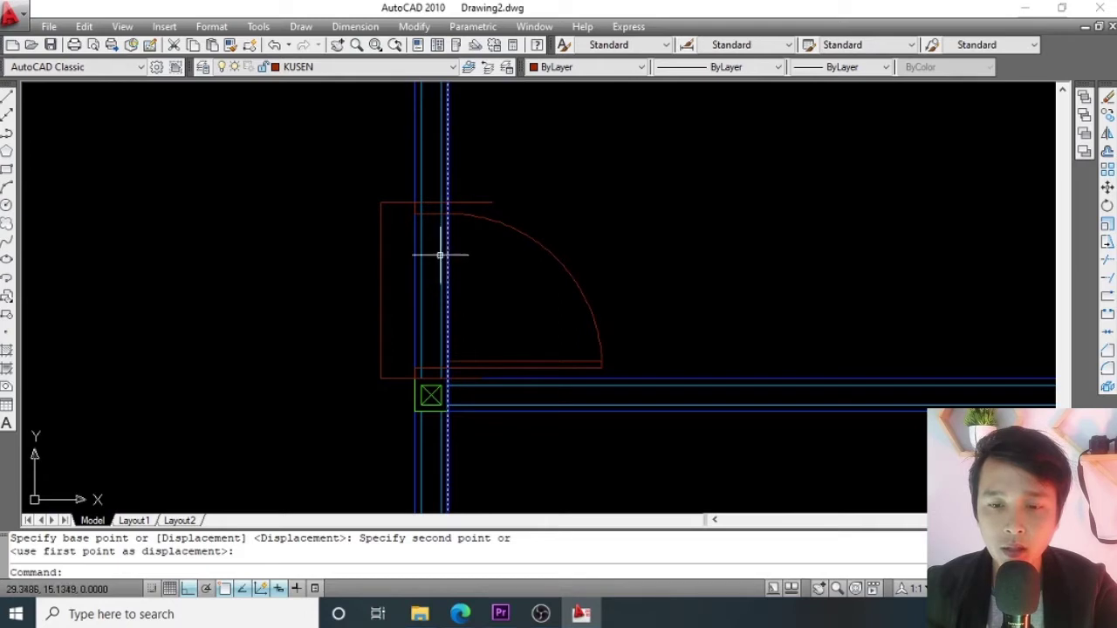
scroll(434, 271, up, 2)
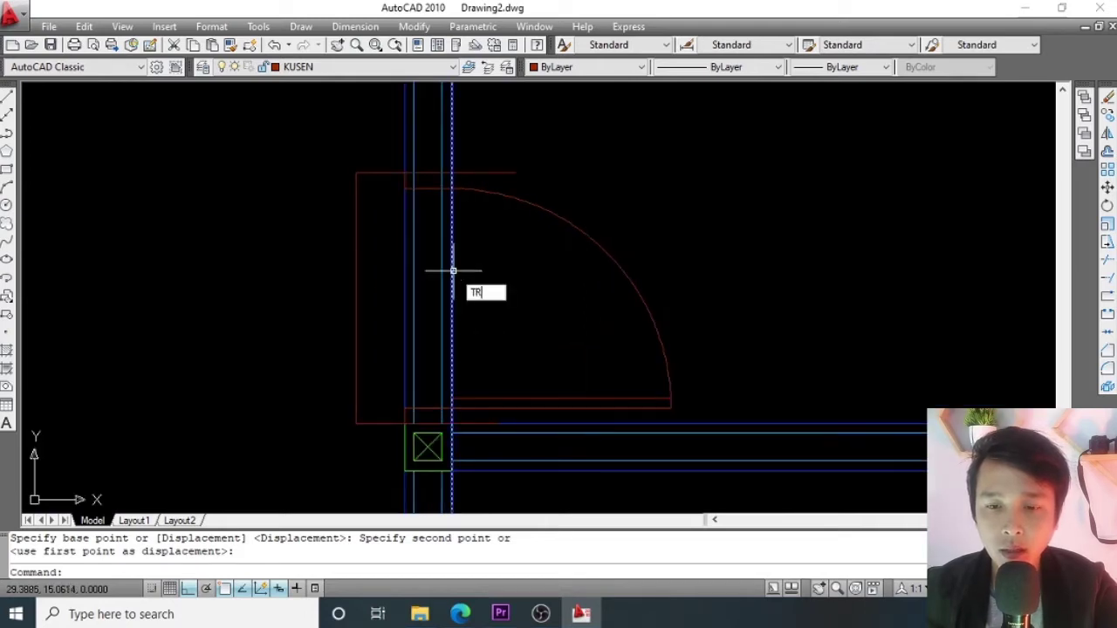
key(Return)
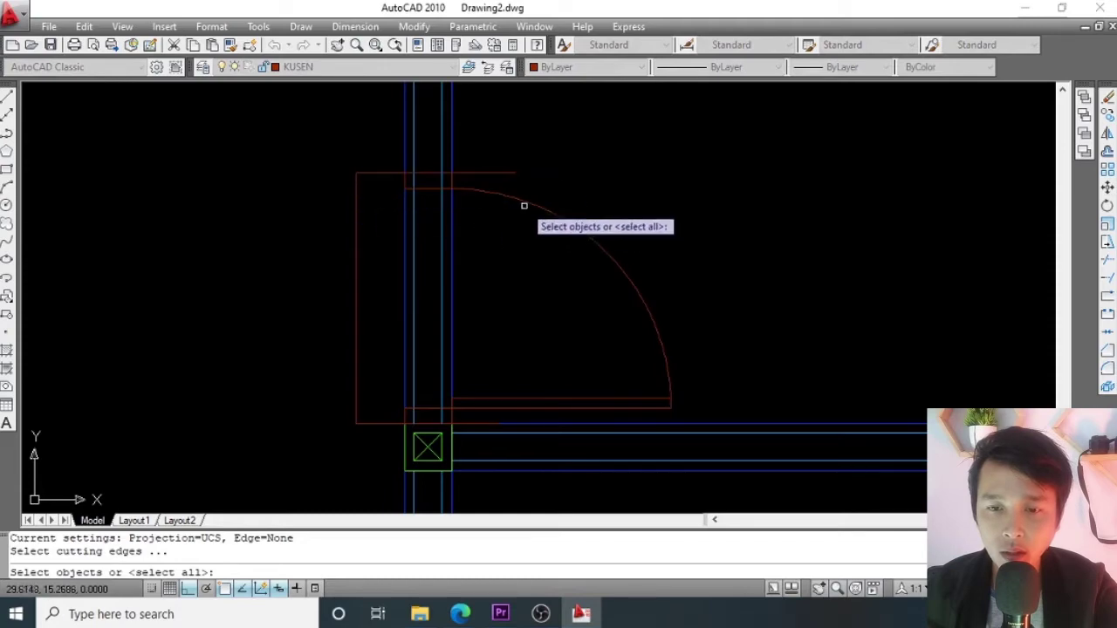
click(377, 174)
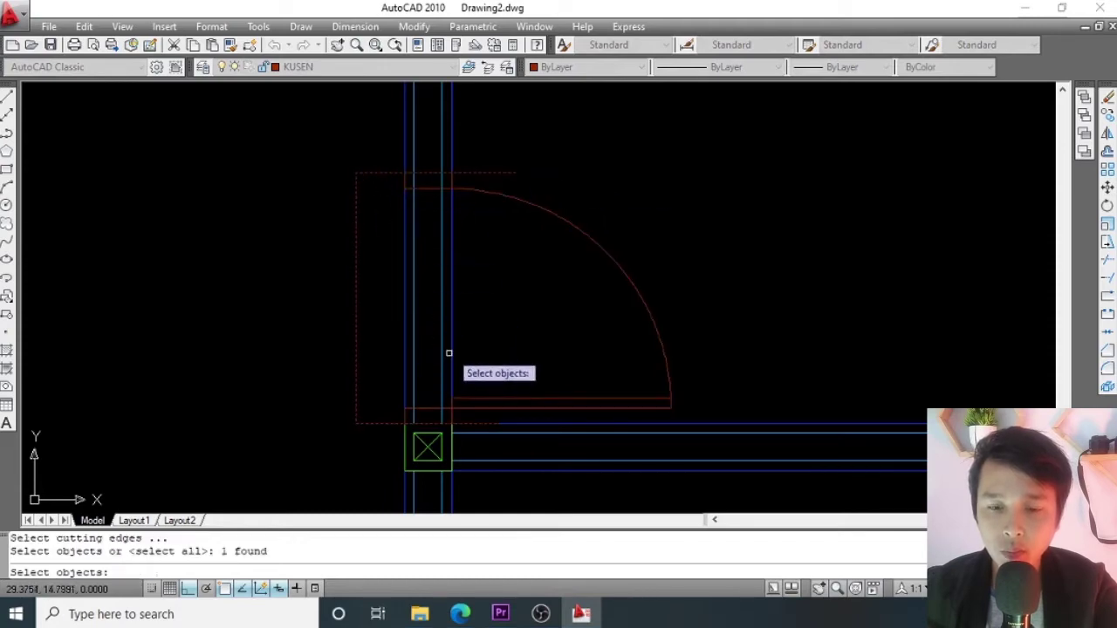
key(Return)
click(471, 298)
click(454, 307)
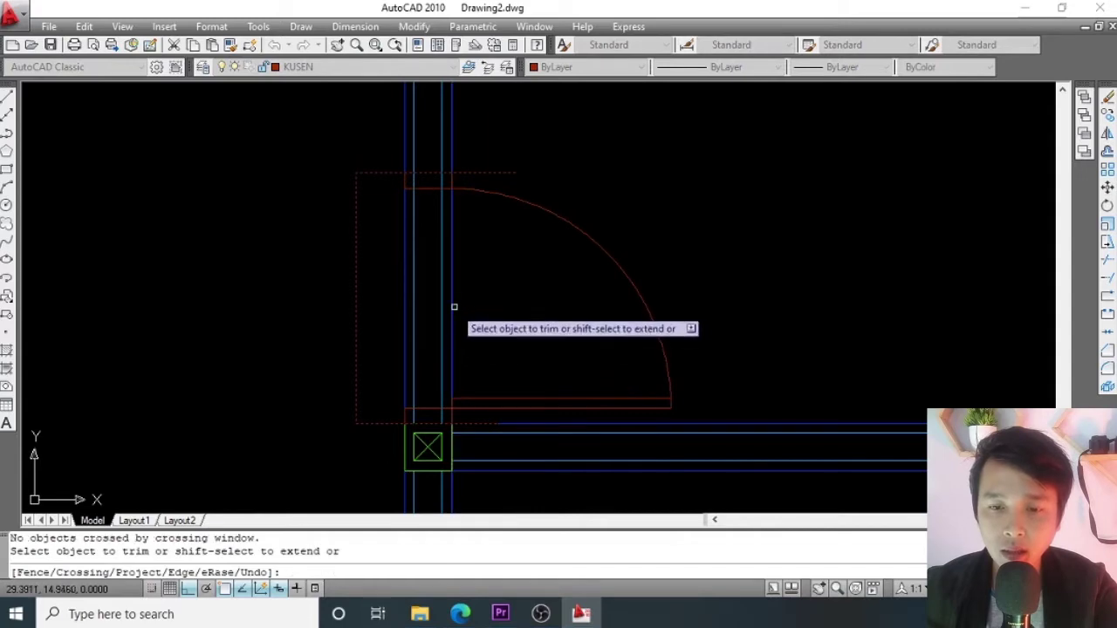
click(453, 306)
click(441, 298)
click(415, 297)
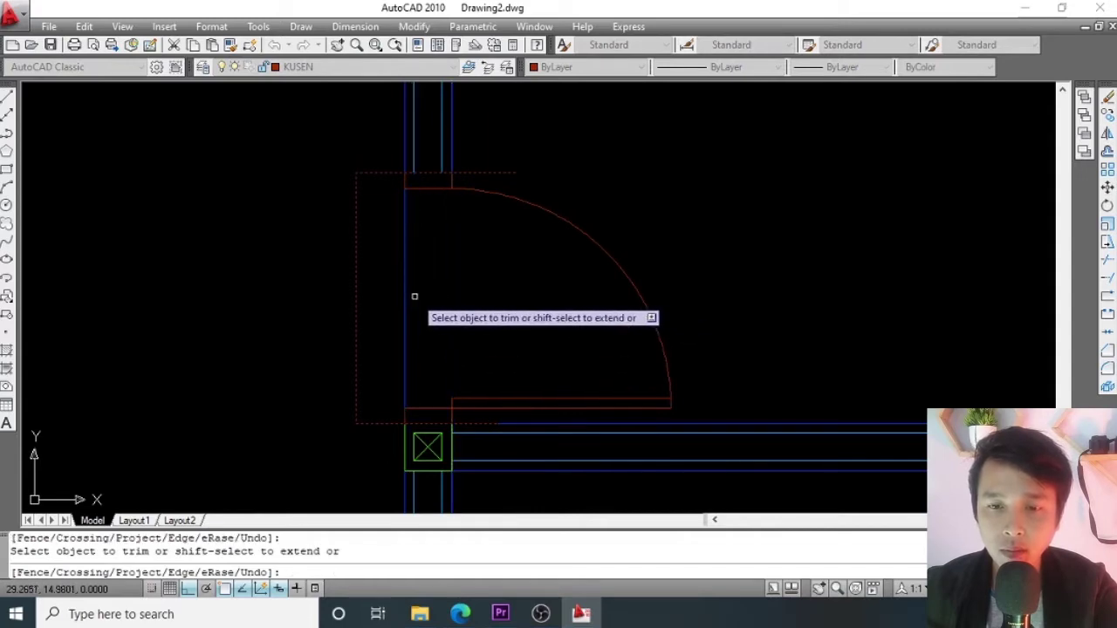
key(Return)
scroll(411, 267, down, 3)
scroll(419, 332, up, 2)
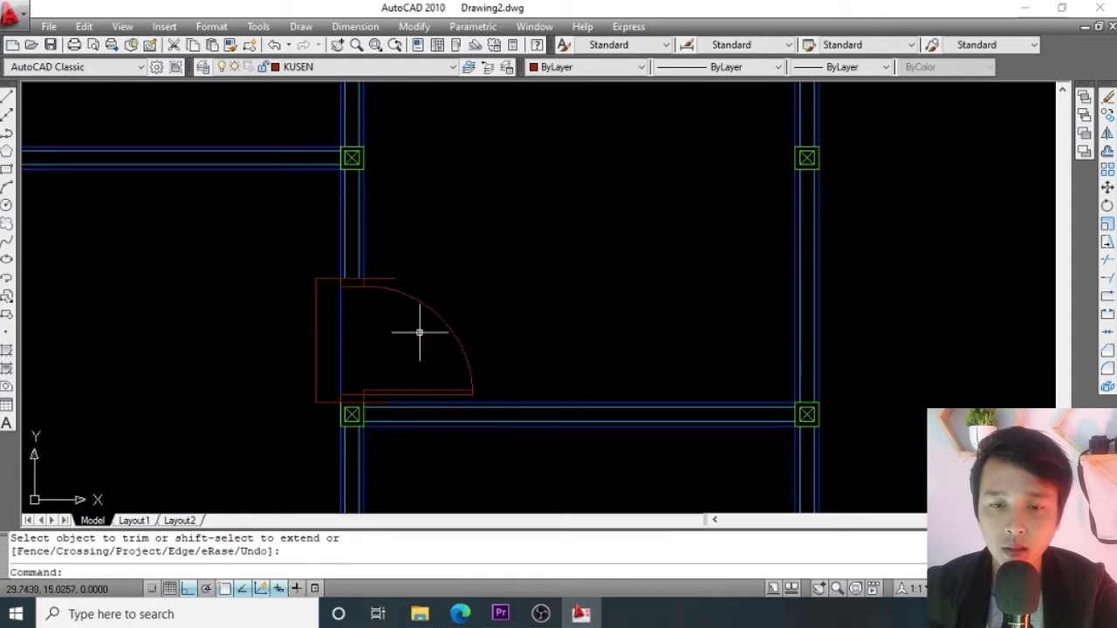
scroll(364, 341, down, 2)
click(441, 309)
click(407, 325)
scroll(406, 324, down, 2)
scroll(462, 306, down, 2)
scroll(414, 236, up, 3)
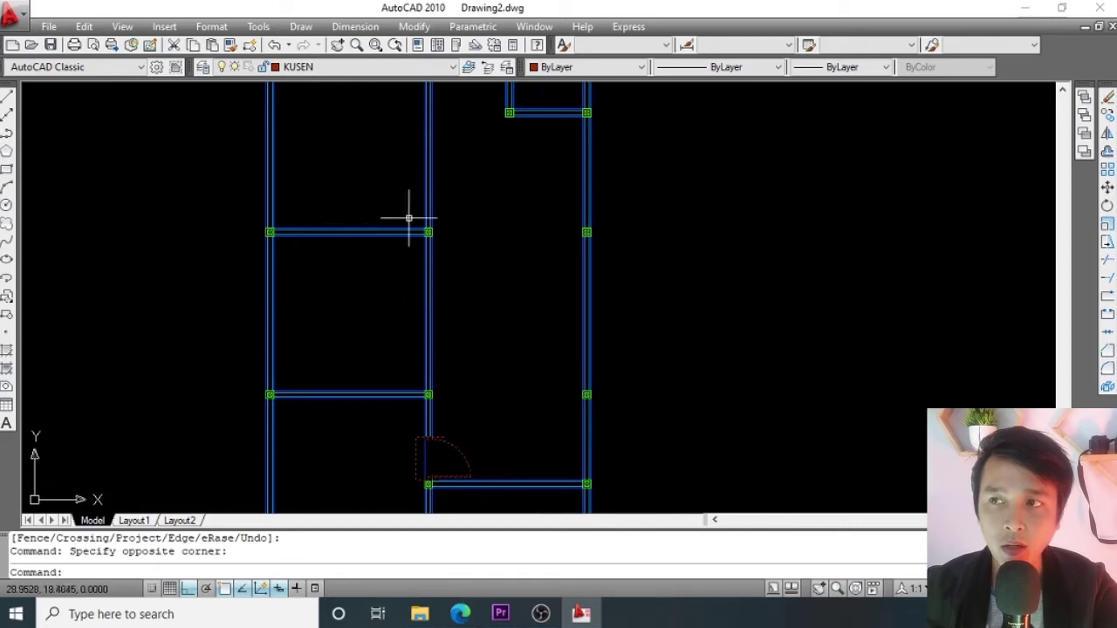
scroll(408, 218, down, 3)
scroll(442, 249, up, 4)
middle_drag(451, 324, 450, 358)
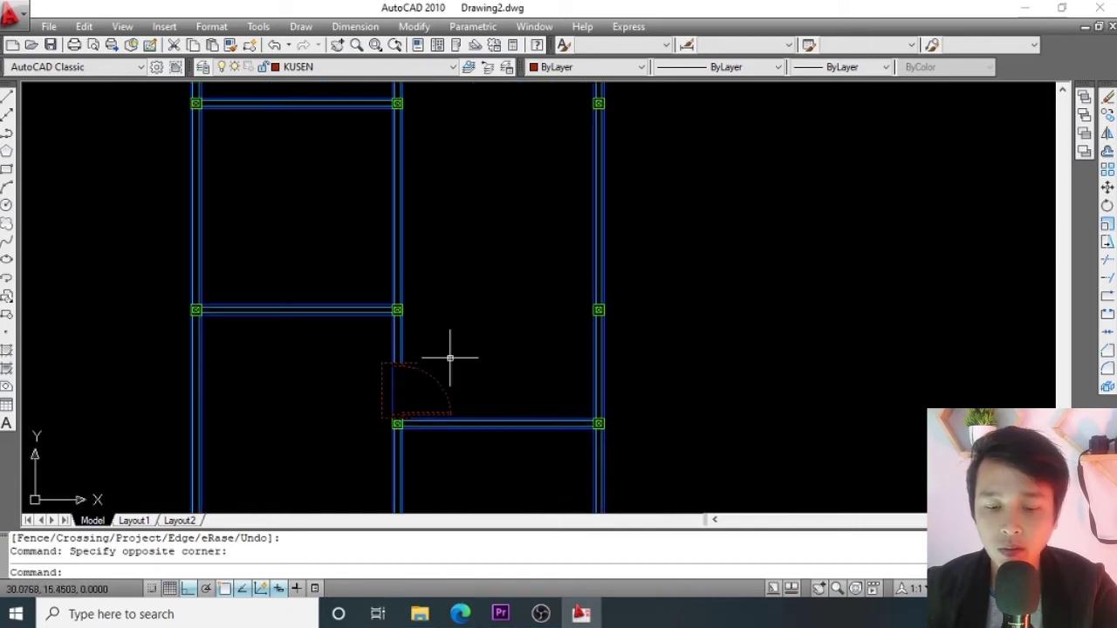
key(Escape)
key(Escape)
scroll(418, 391, up, 5)
scroll(450, 322, down, 2)
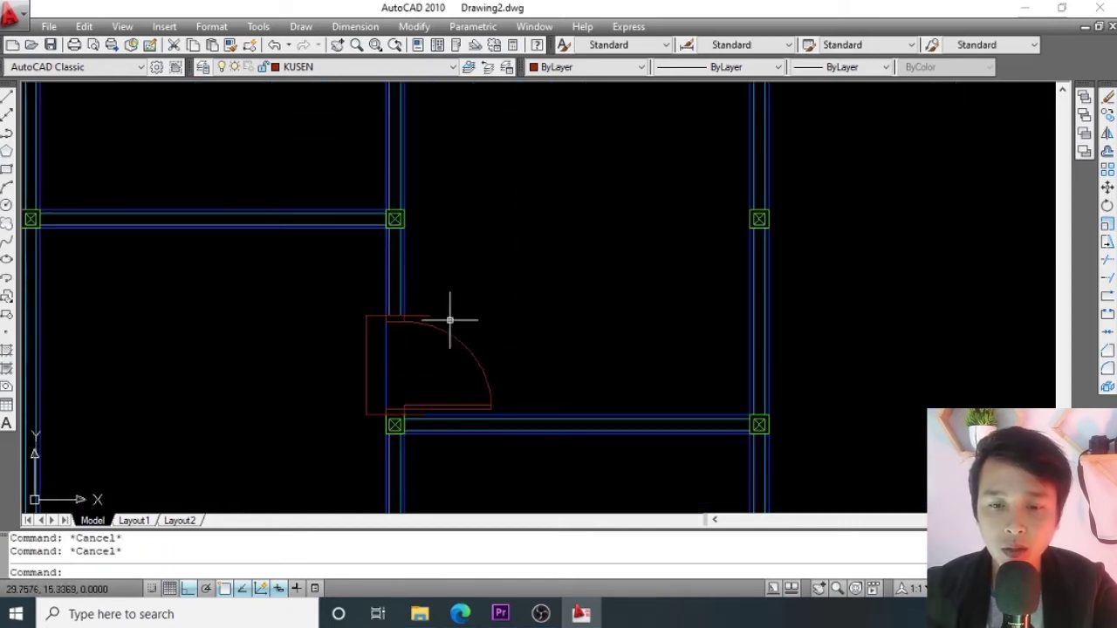
Mirror the door block upward about a horizontal line just above the wall junction over it, keeping the source door.
click(463, 329)
click(443, 356)
scroll(457, 323, down, 4)
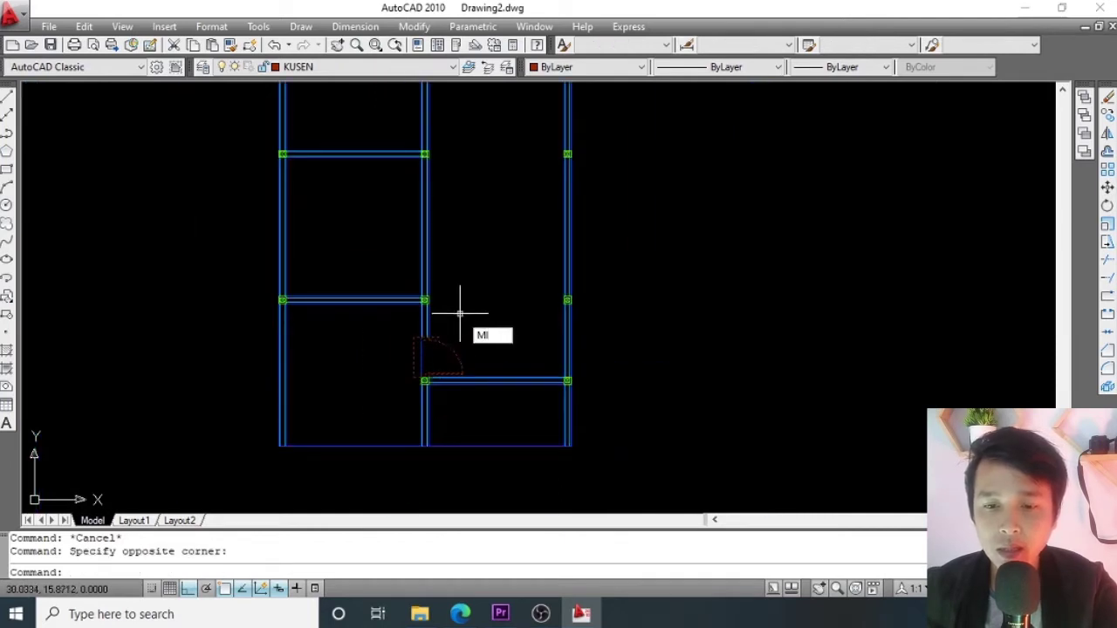
key(Return)
scroll(454, 297, up, 2)
click(445, 294)
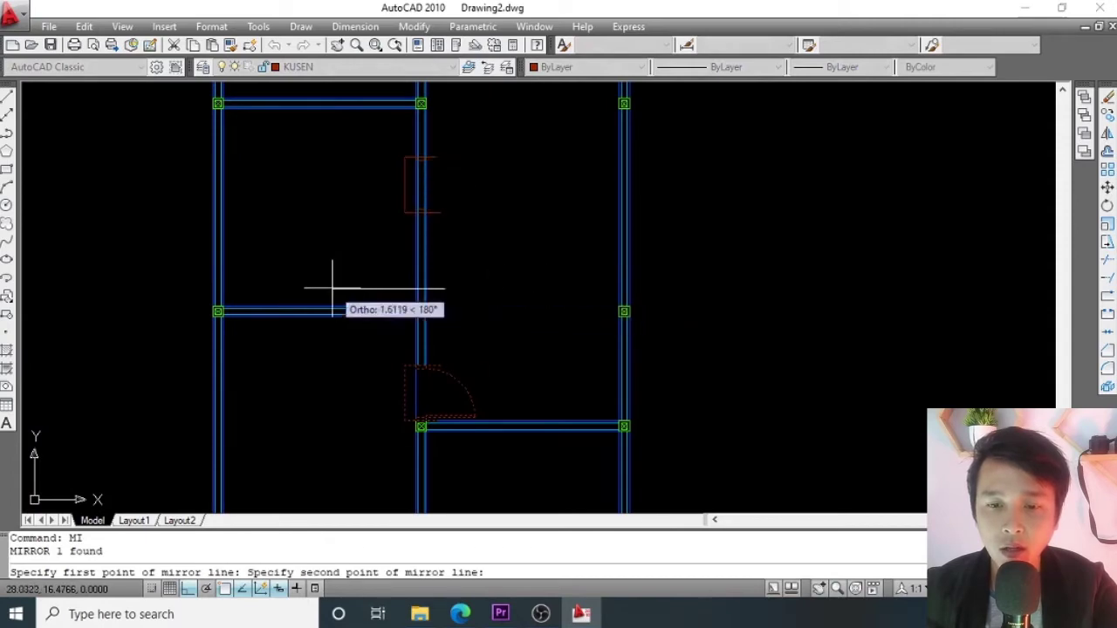
click(548, 304)
key(Return)
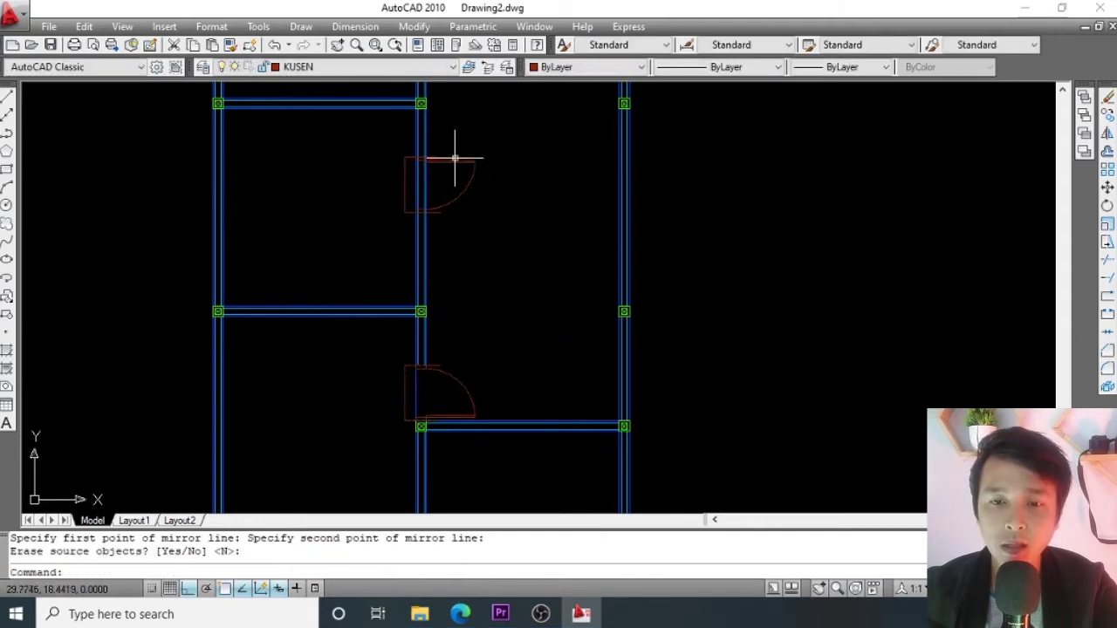
scroll(455, 158, up, 3)
scroll(435, 334, down, 4)
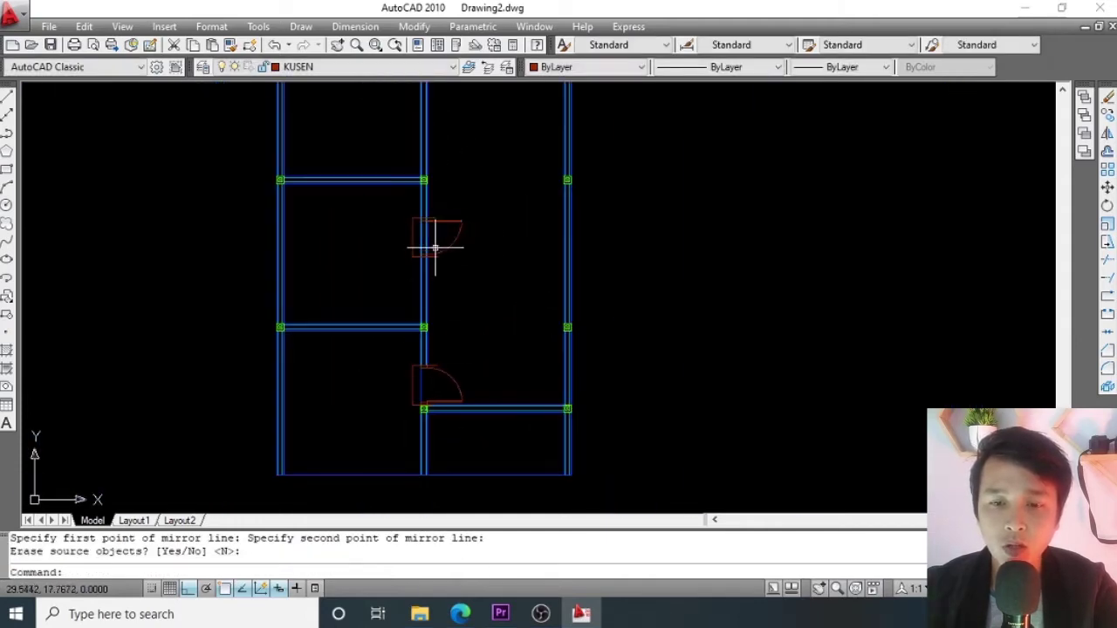
scroll(436, 248, up, 5)
scroll(462, 221, down, 5)
scroll(464, 192, up, 7)
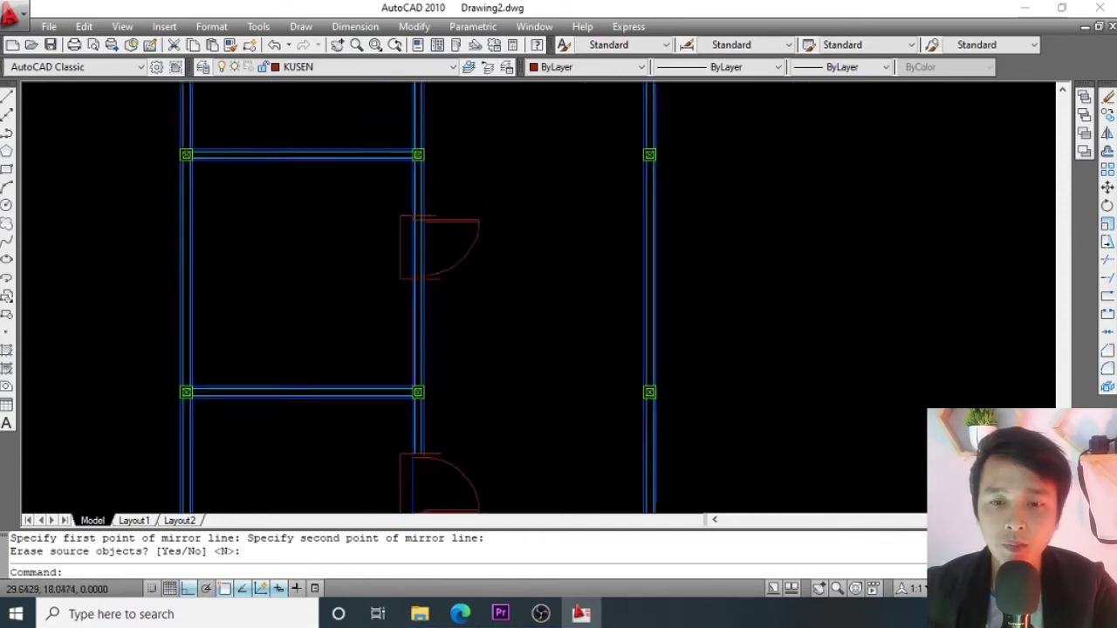
click(564, 271)
click(431, 252)
scroll(436, 195, down, 4)
scroll(424, 232, up, 2)
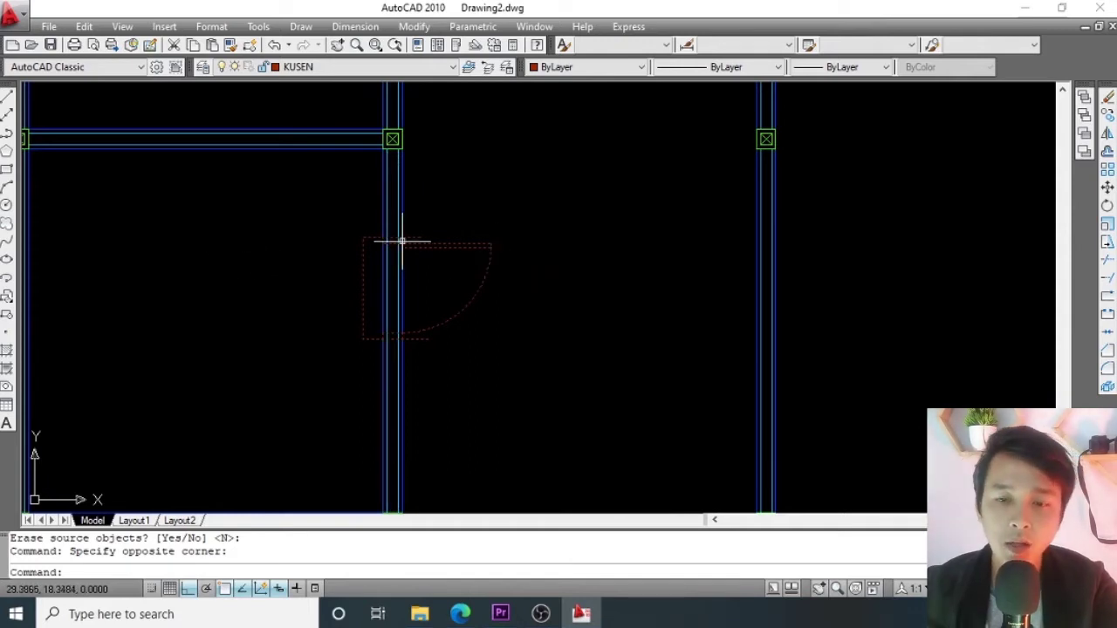
key(Escape)
key(Escape)
Mirror the upper door block about a vertical line through its upper jamb's midpoint, so it swings left, keeping the source.
click(451, 236)
click(414, 253)
scroll(413, 253, up, 3)
click(465, 232)
click(447, 260)
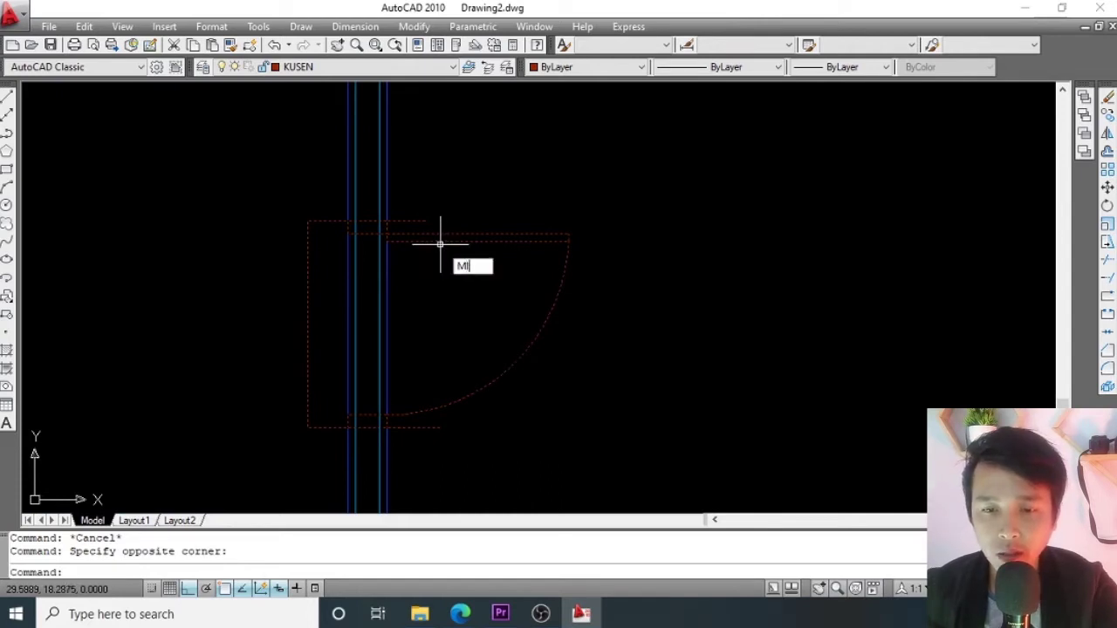
key(Return)
scroll(369, 229, up, 3)
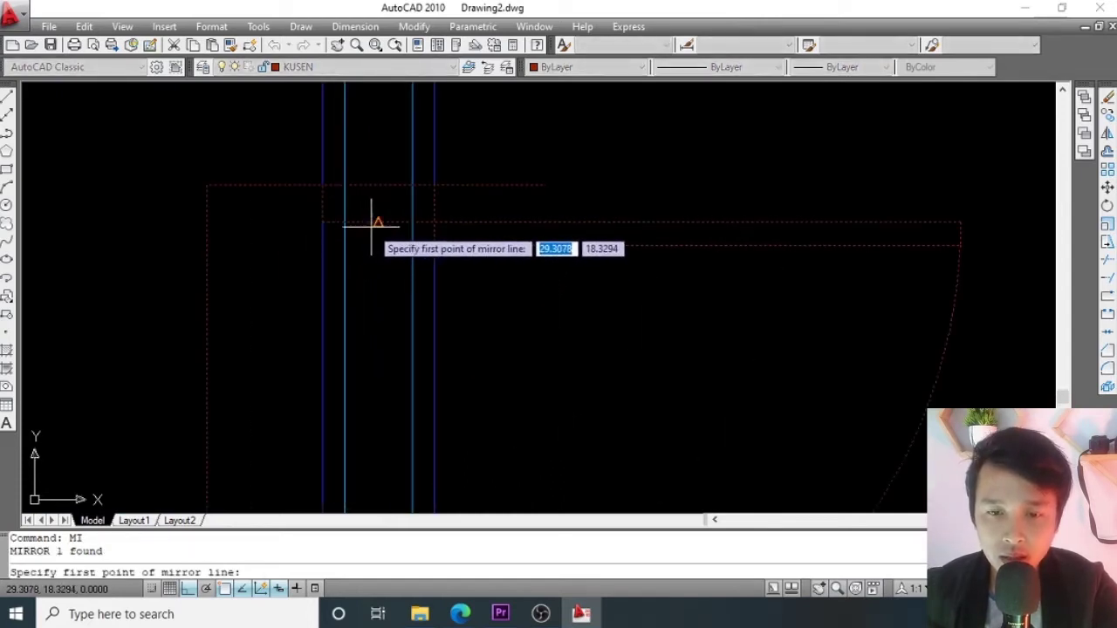
scroll(381, 221, up, 3)
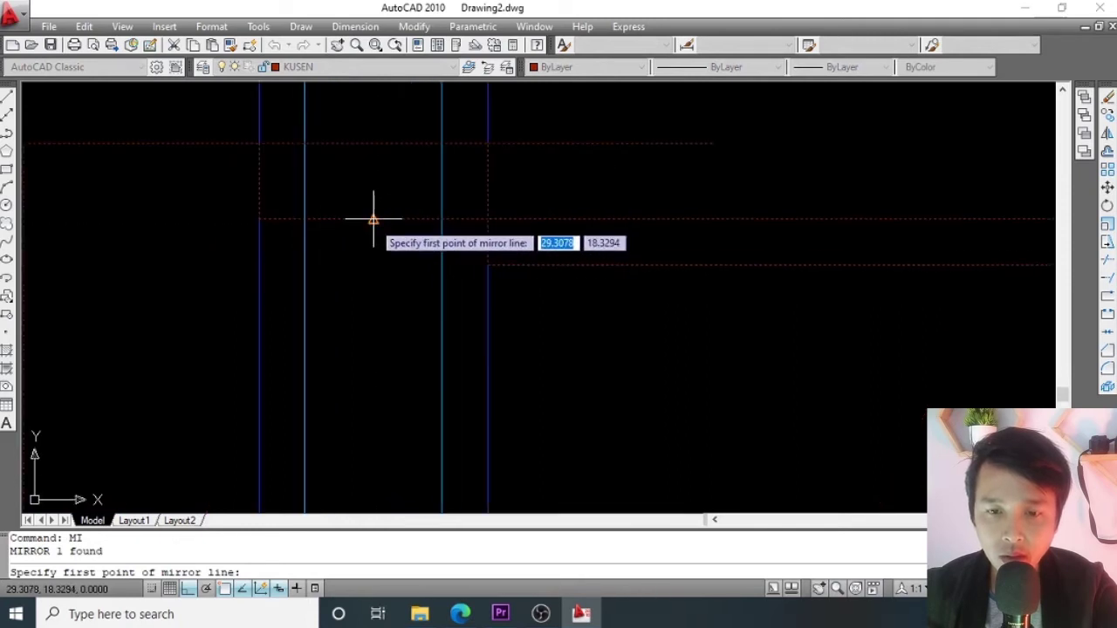
click(373, 219)
scroll(373, 235, down, 2)
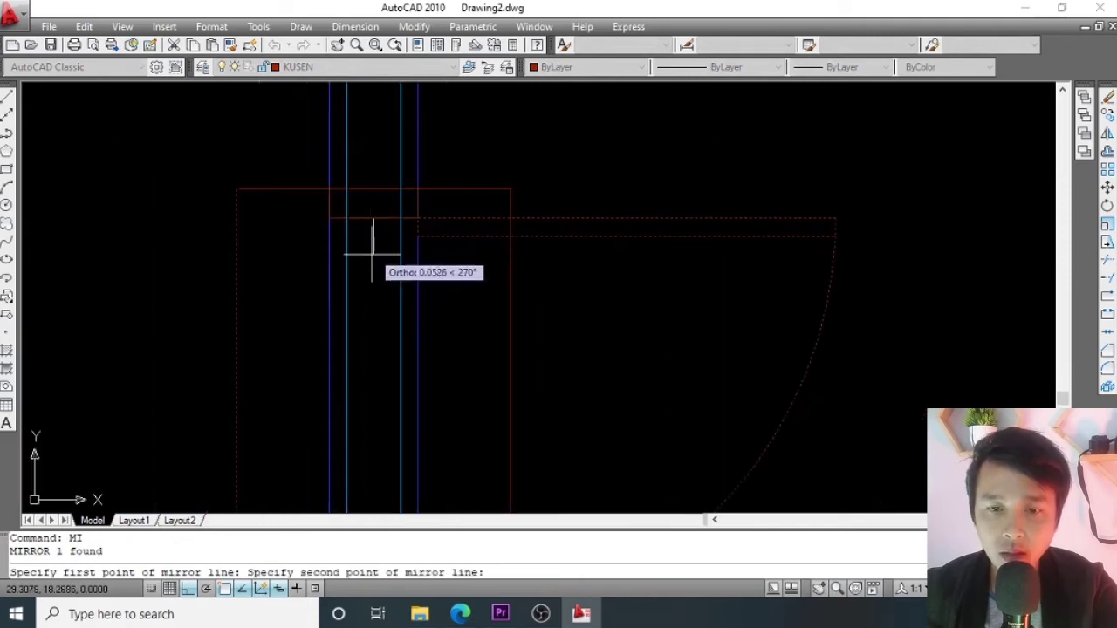
click(372, 309)
scroll(381, 243, down, 3)
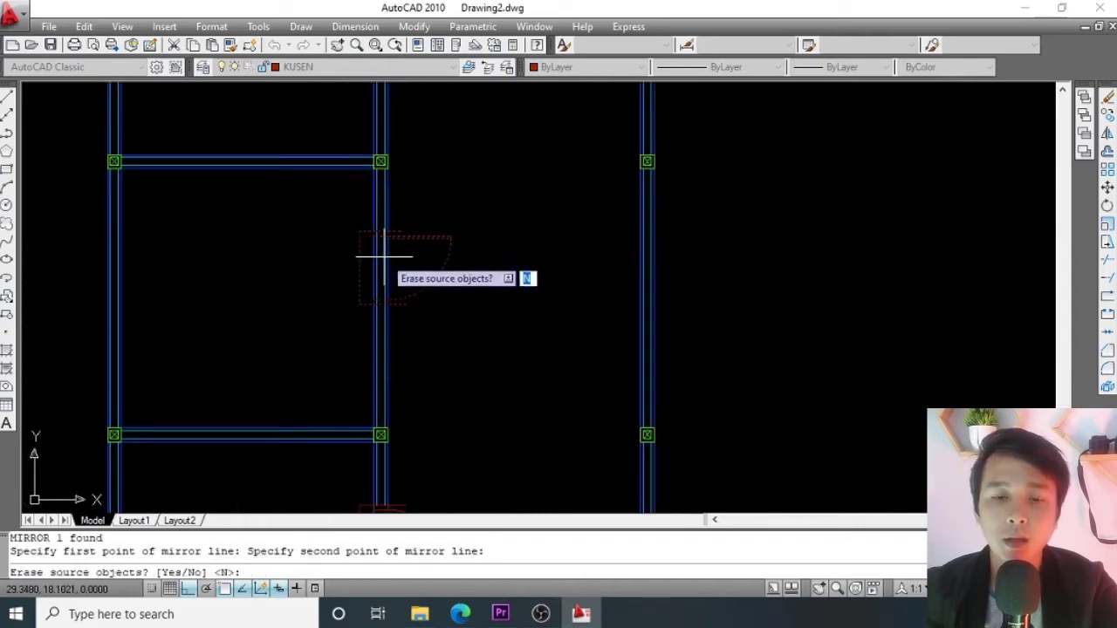
key(Return)
Erase the upper door block that swings to the right.
scroll(424, 239, up, 3)
click(480, 206)
click(455, 248)
text(E)
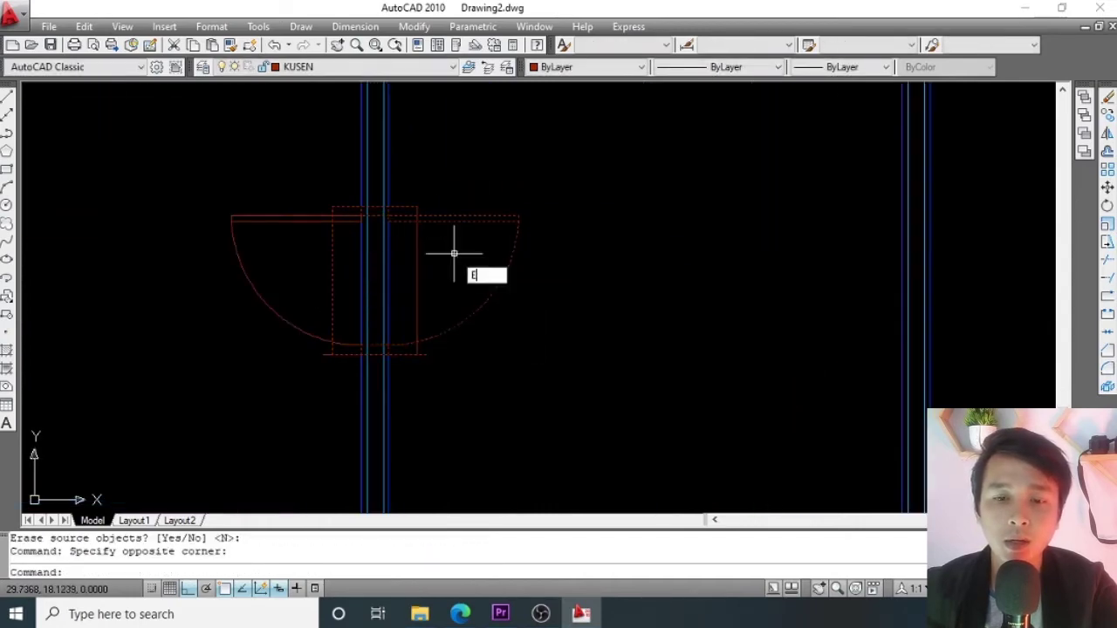
key(Return)
Move the left-swinging door from its upper jamb's upper-right corner to the lower-right corner of the column above it.
scroll(411, 225, down, 3)
scroll(397, 257, up, 4)
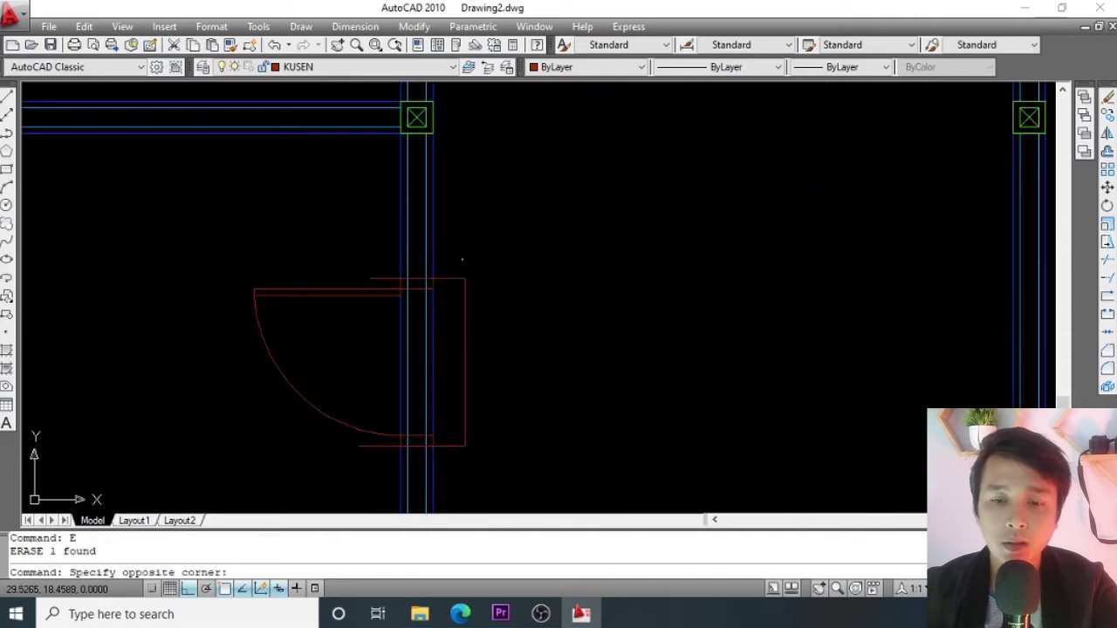
click(451, 303)
text(M)
key(Return)
scroll(449, 282, up, 2)
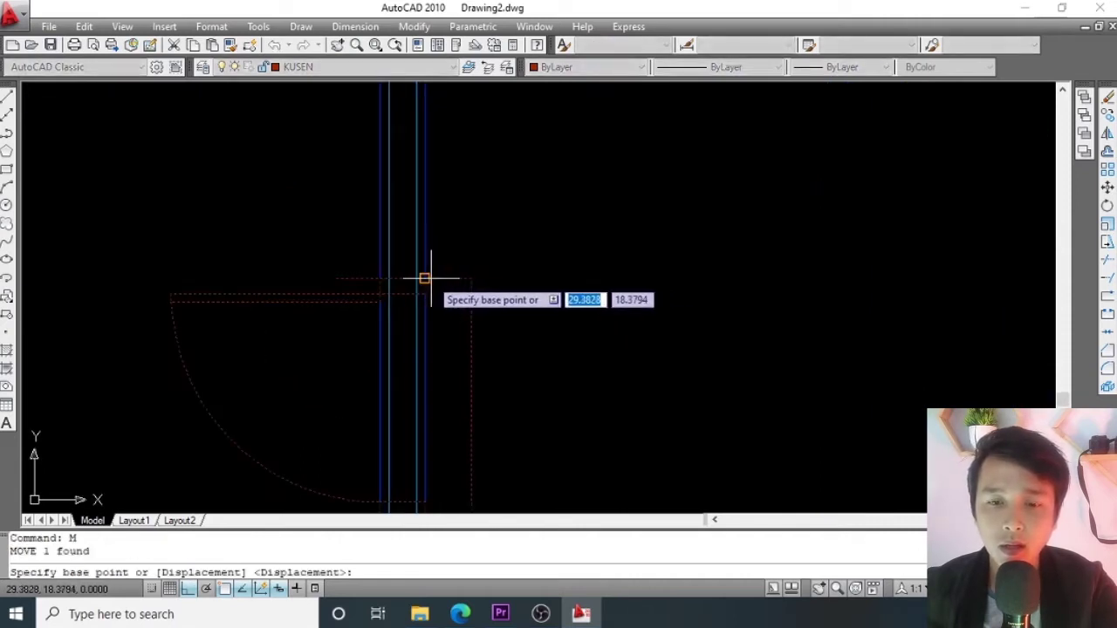
click(422, 278)
middle_drag(445, 192, 439, 311)
scroll(423, 202, up, 3)
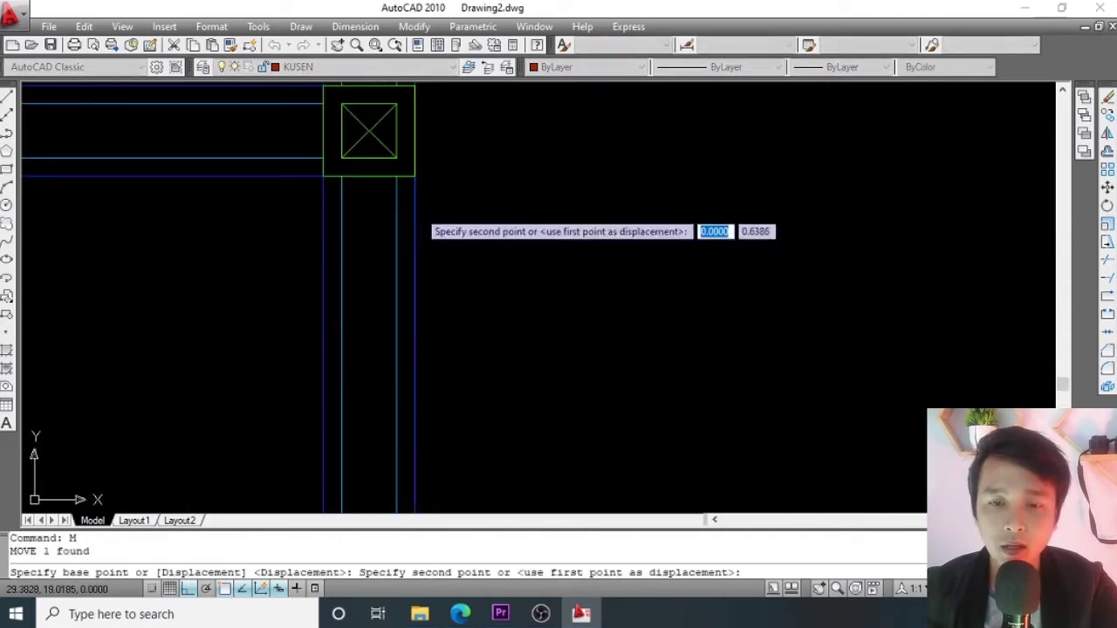
click(418, 179)
scroll(455, 213, down, 2)
scroll(458, 213, down, 3)
scroll(466, 224, up, 3)
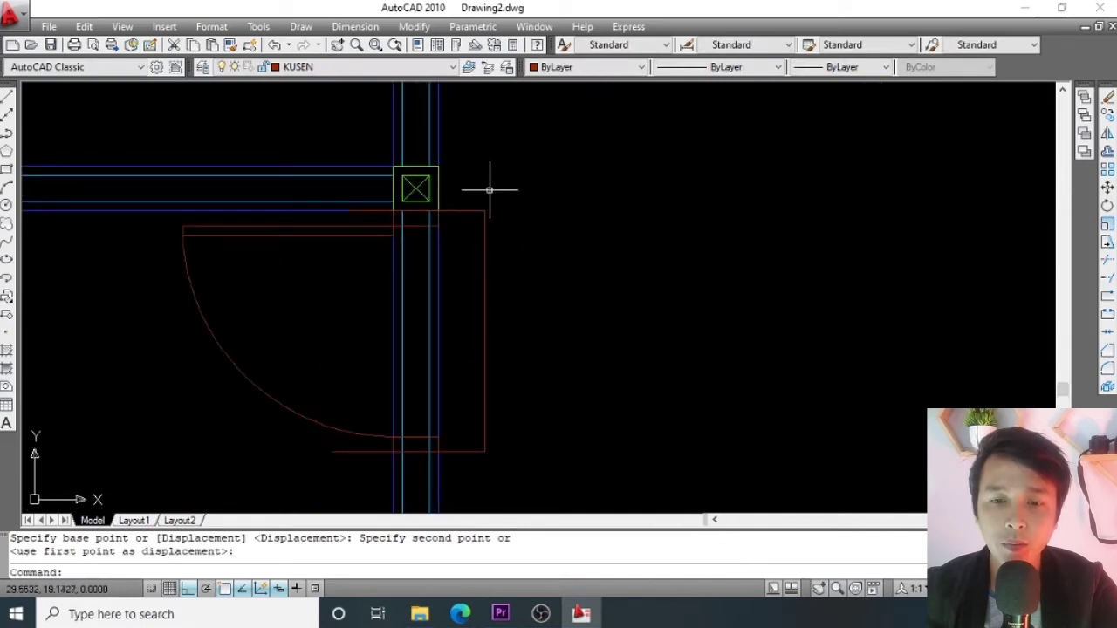
Mirror the left-swinging door upward about a horizontal line through the midpoint of the column's right edge, keeping the source door.
scroll(474, 180, down, 3)
middle_drag(474, 180, 430, 242)
scroll(389, 308, up, 3)
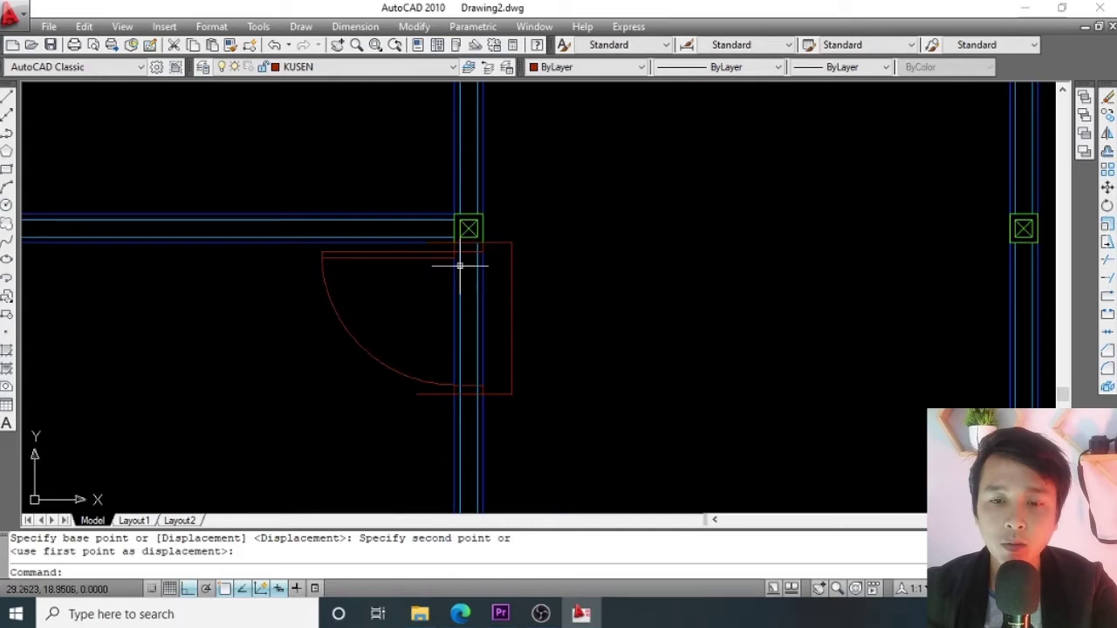
middle_drag(393, 294, 339, 281)
click(469, 208)
click(450, 252)
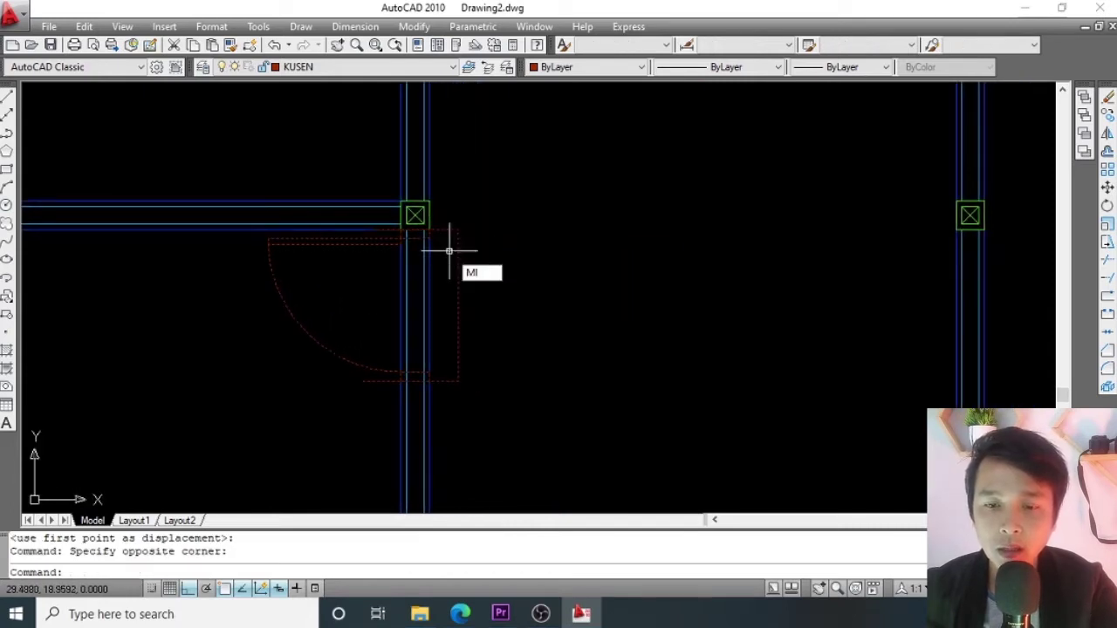
text(MI)
key(Return)
scroll(434, 222, up, 4)
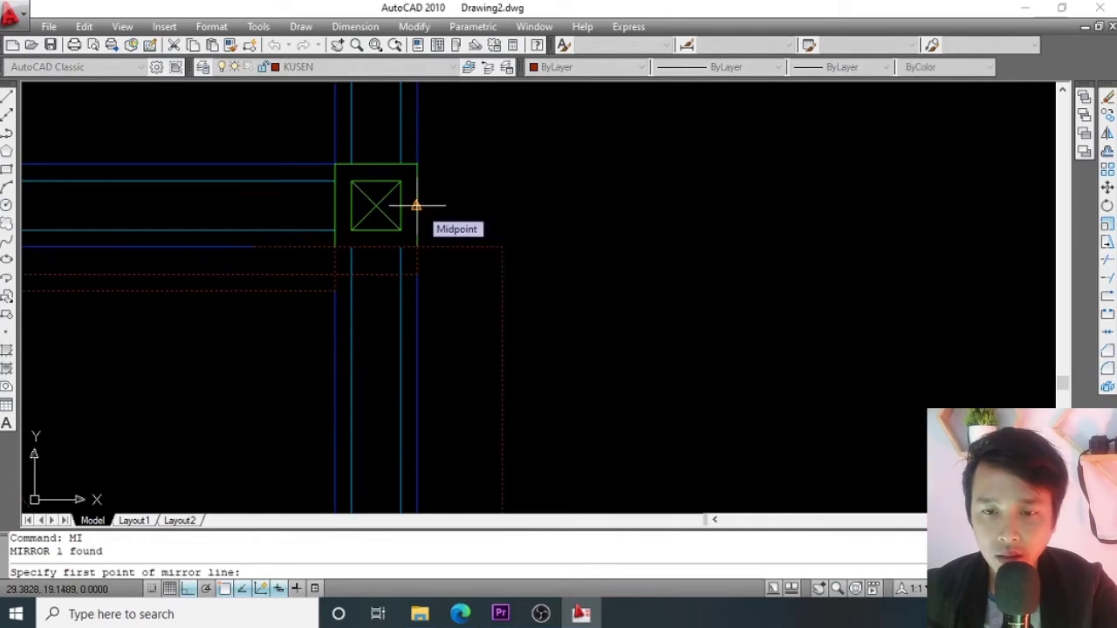
click(416, 206)
scroll(411, 204, down, 2)
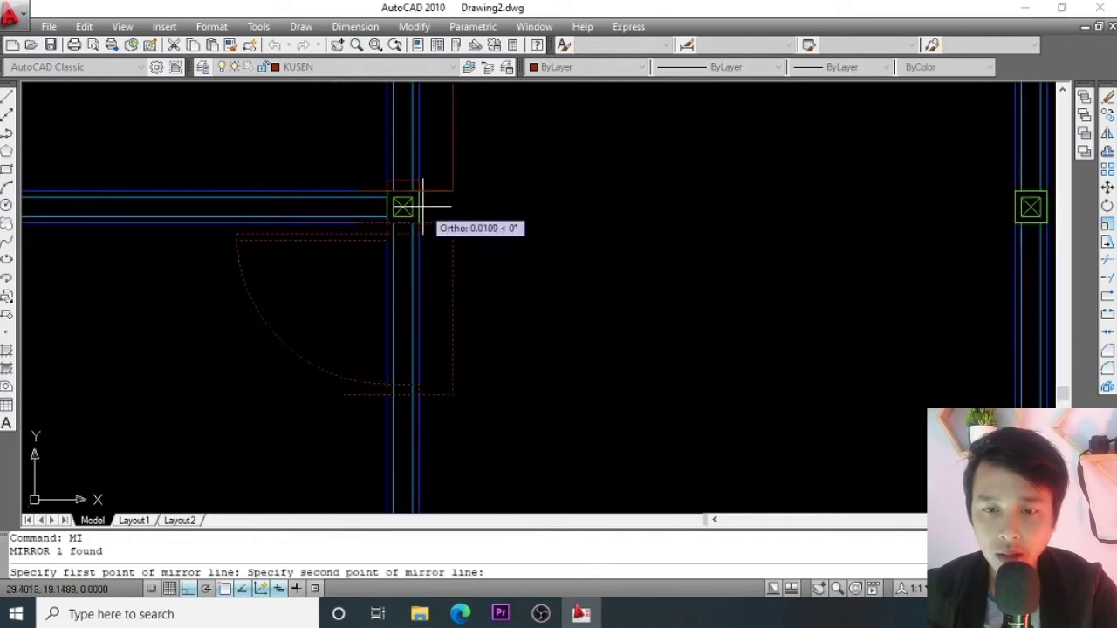
click(588, 216)
key(Return)
scroll(588, 219, down, 4)
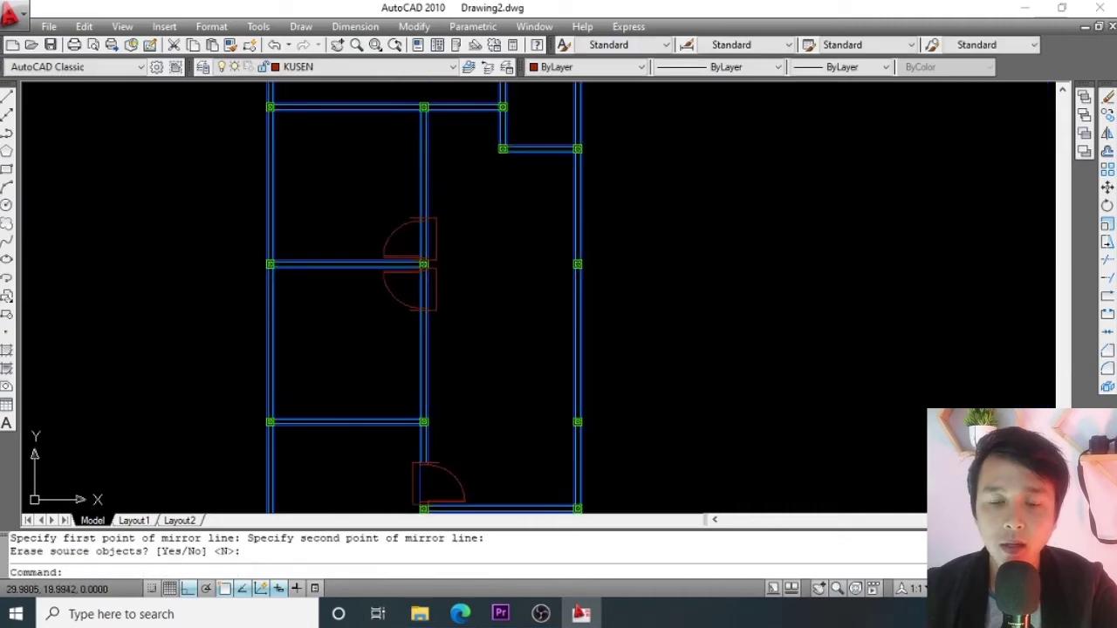
scroll(443, 245, down, 4)
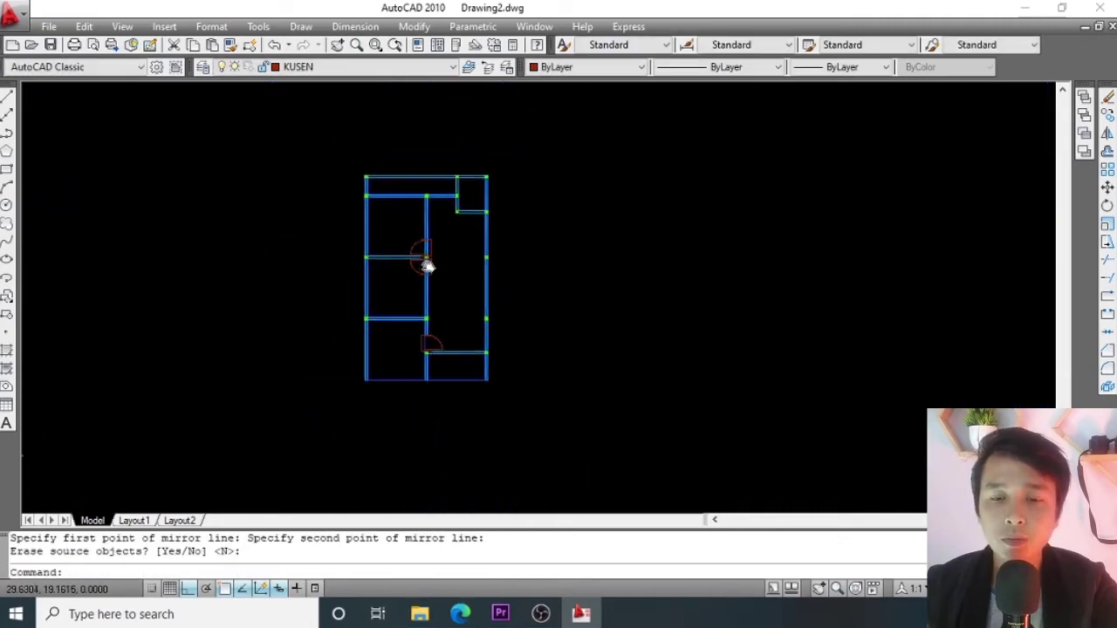
scroll(444, 234, up, 5)
scroll(391, 262, up, 3)
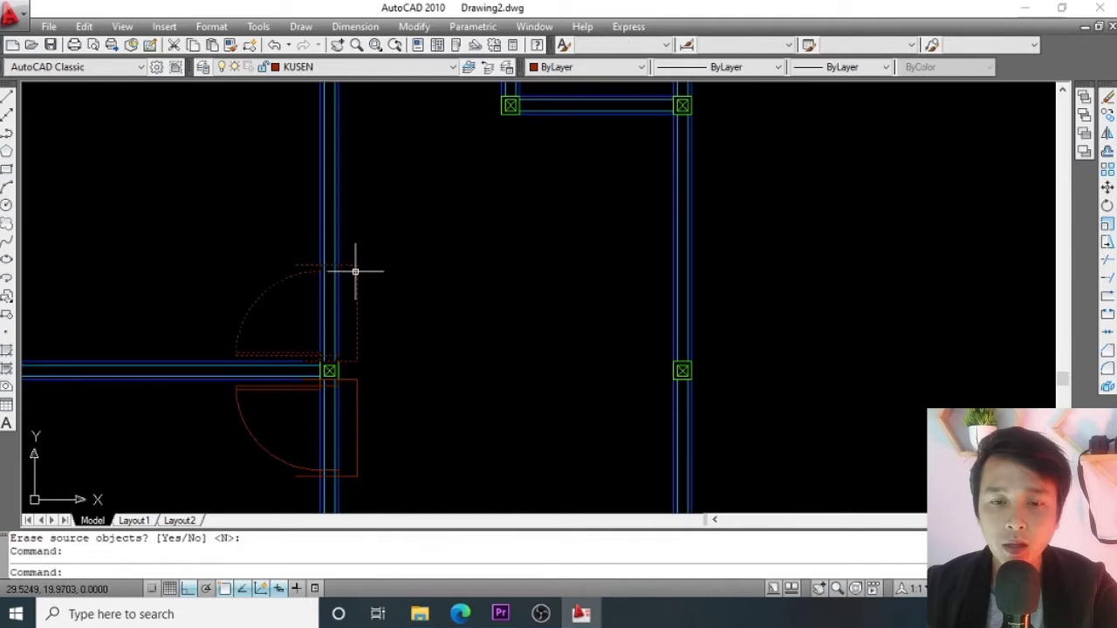
scroll(362, 264, down, 4)
scroll(386, 268, up, 2)
key(Escape)
key(Escape)
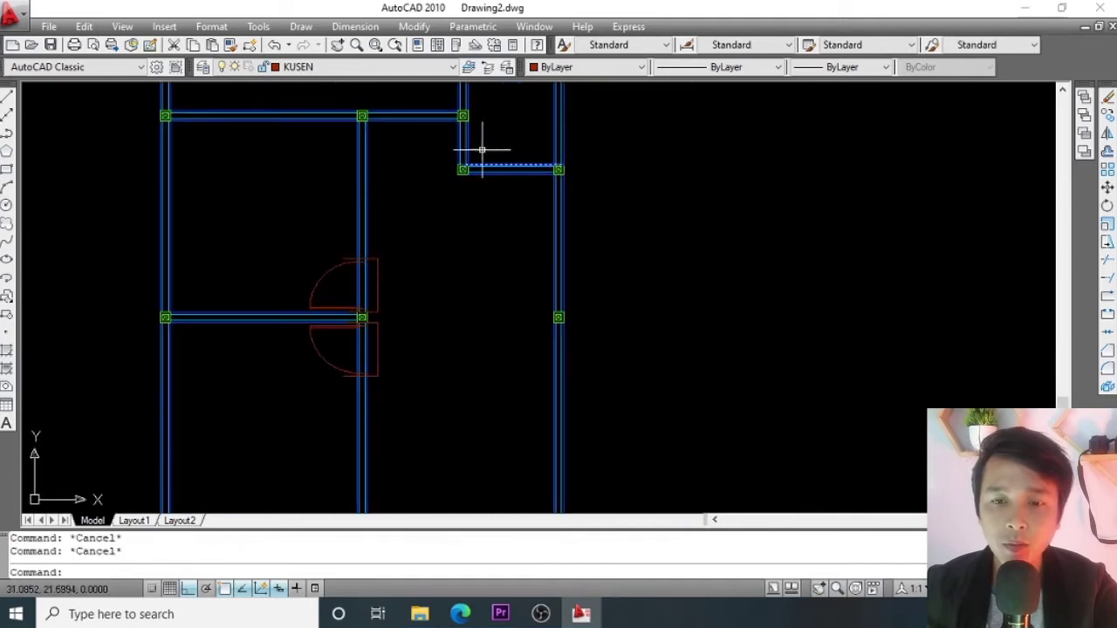
scroll(383, 285, up, 2)
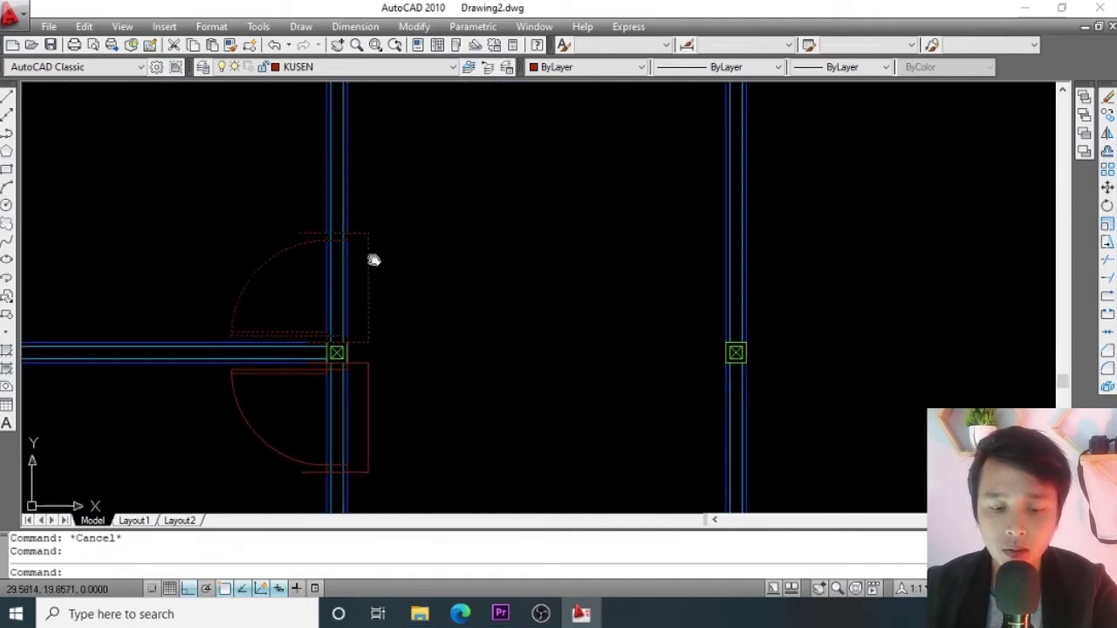
text(o)
key(Return)
click(362, 298)
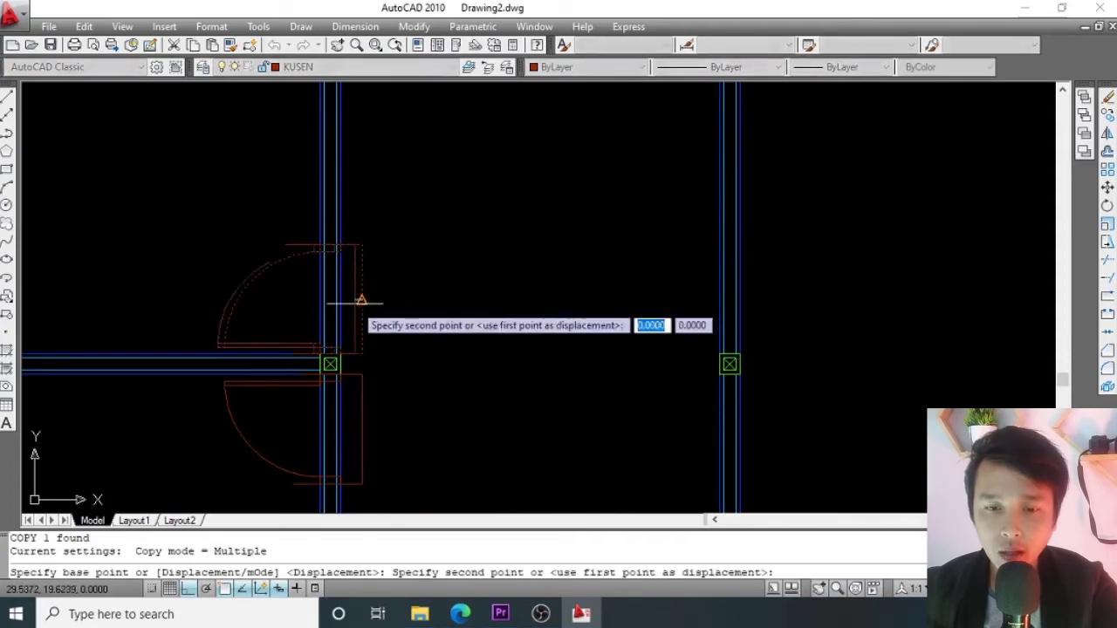
scroll(366, 293, down, 2)
scroll(392, 282, up, 2)
key(Escape)
Copy the upper left-swinging door block into the open space below the small upper-right room.
click(349, 299)
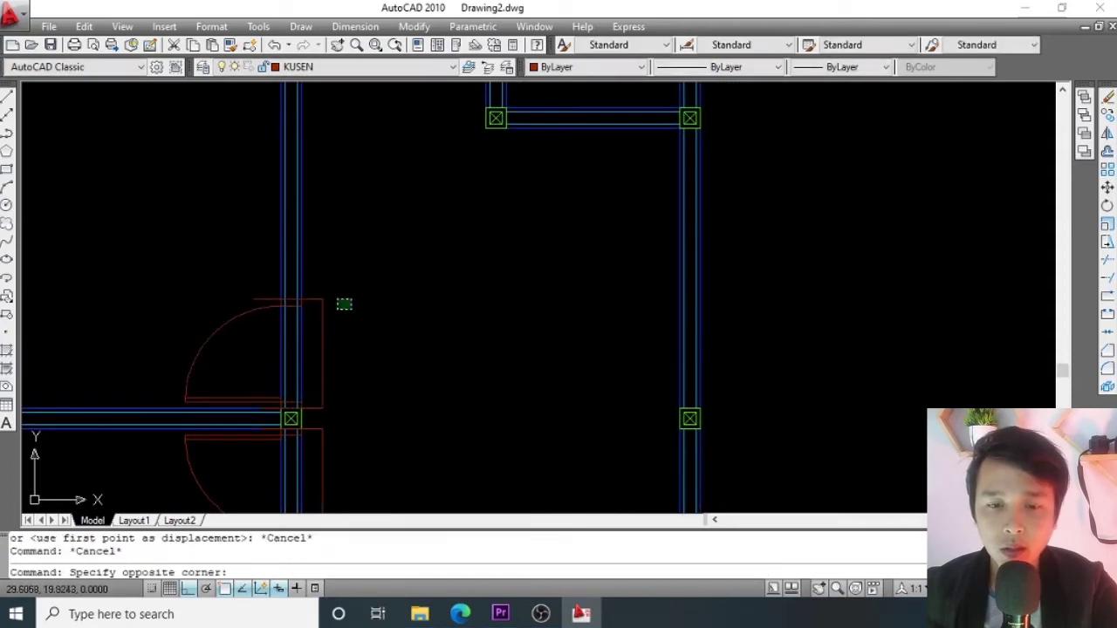
click(315, 325)
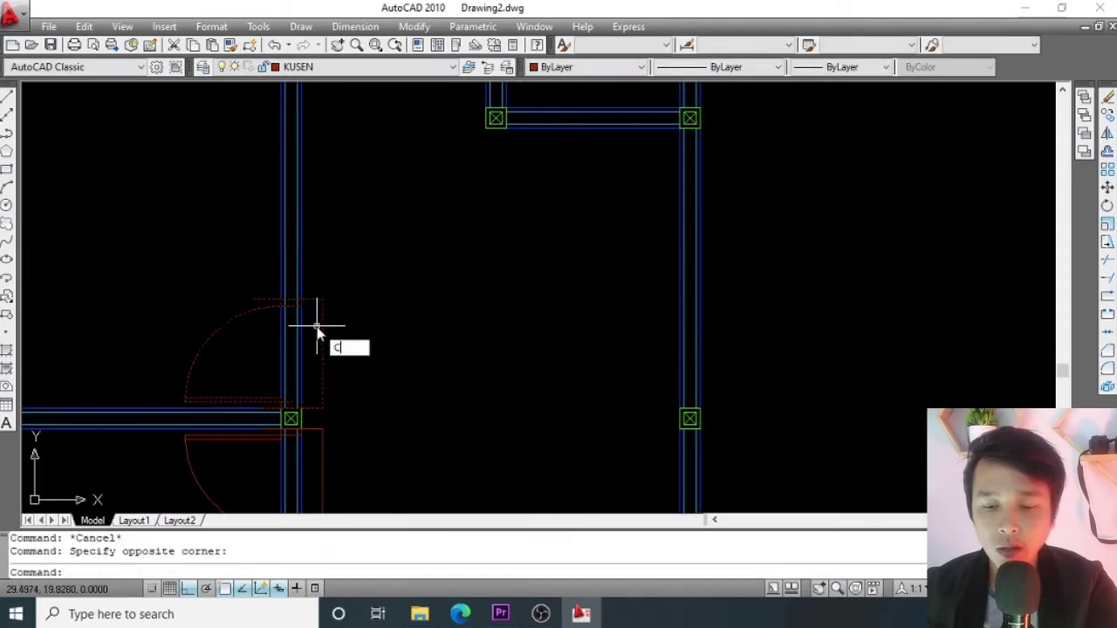
text(co)
key(Return)
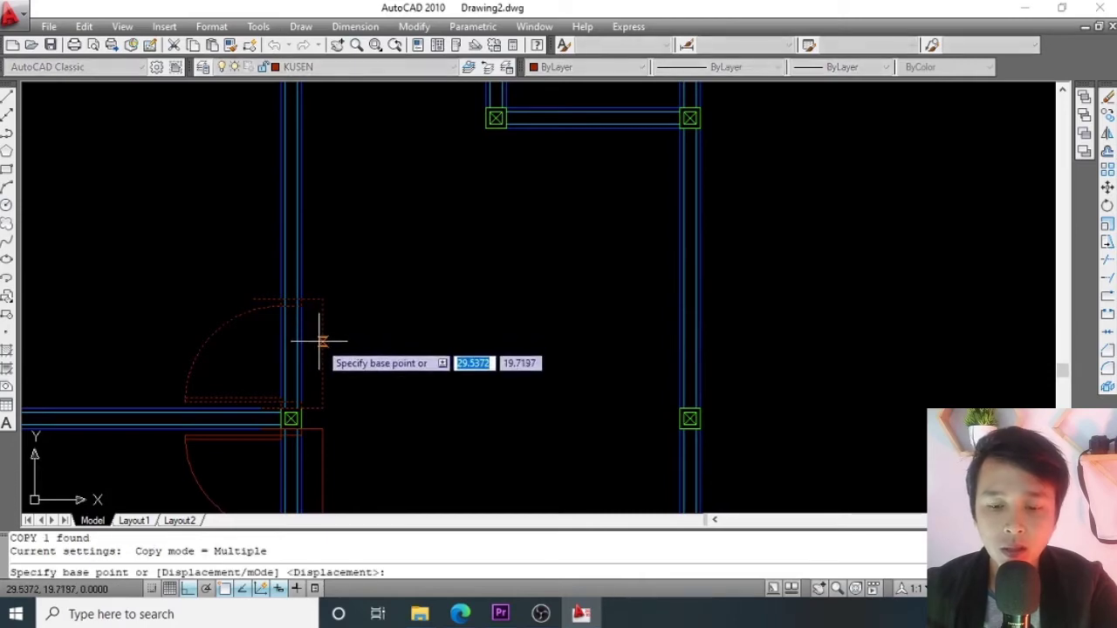
click(322, 339)
click(512, 228)
key(Escape)
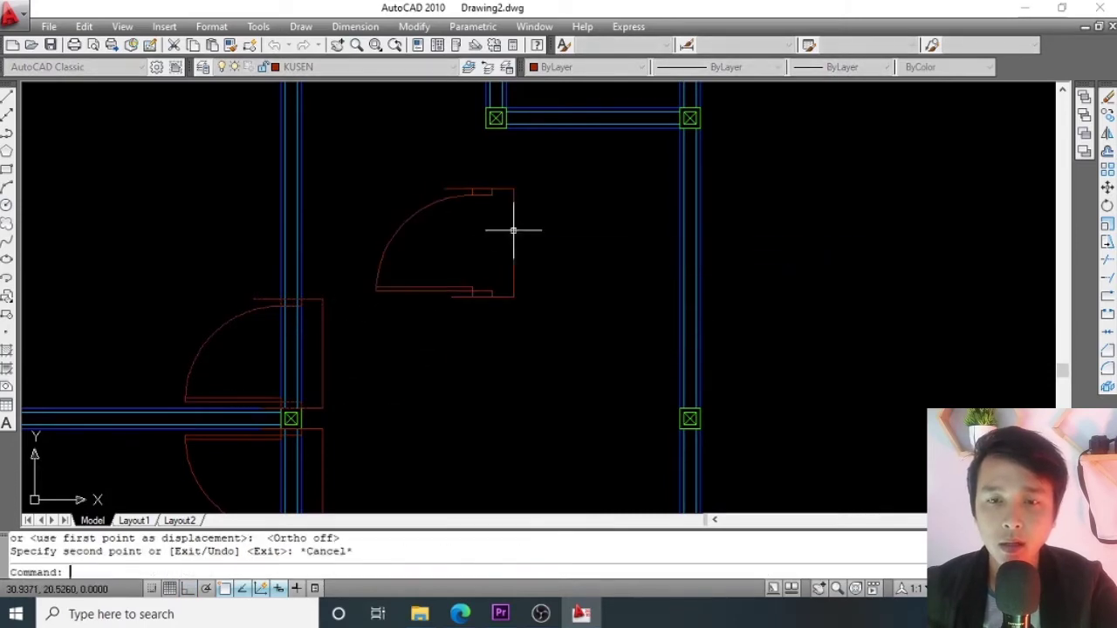
Rotate the copied door block 270° about a point inside it, so that it swings upward.
scroll(491, 205, up, 4)
scroll(492, 199, down, 3)
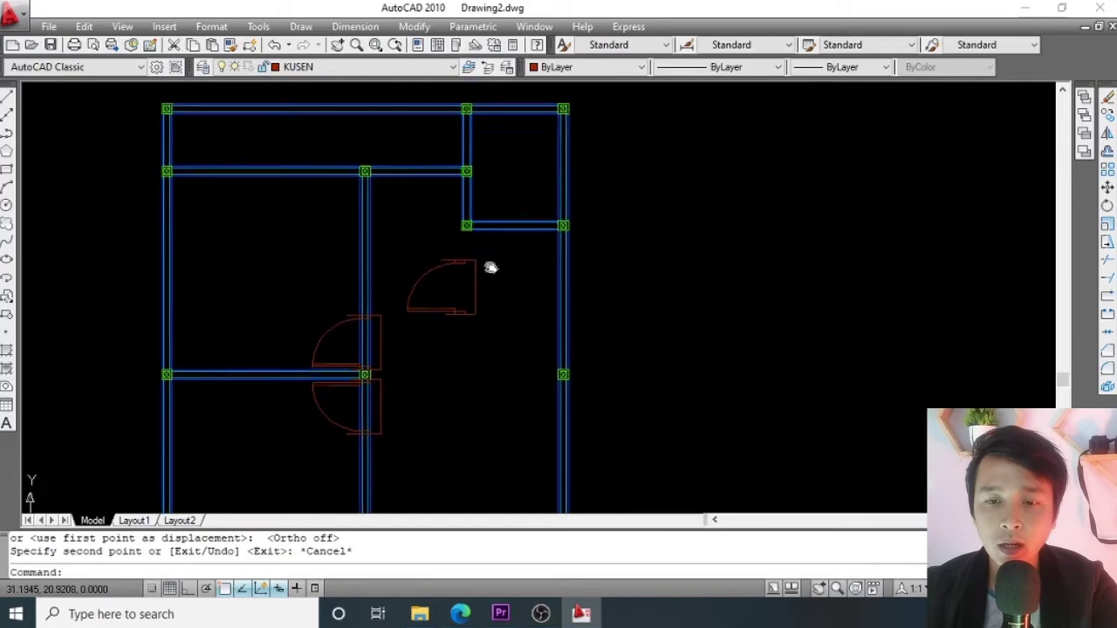
scroll(448, 337, up, 3)
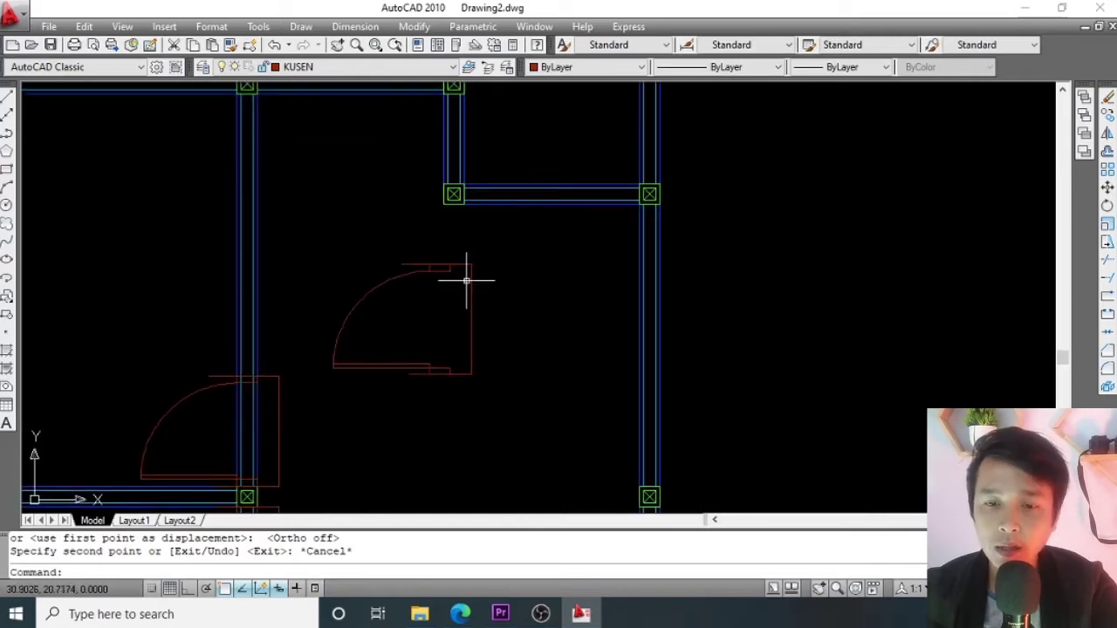
middle_drag(467, 280, 493, 245)
click(488, 257)
click(500, 261)
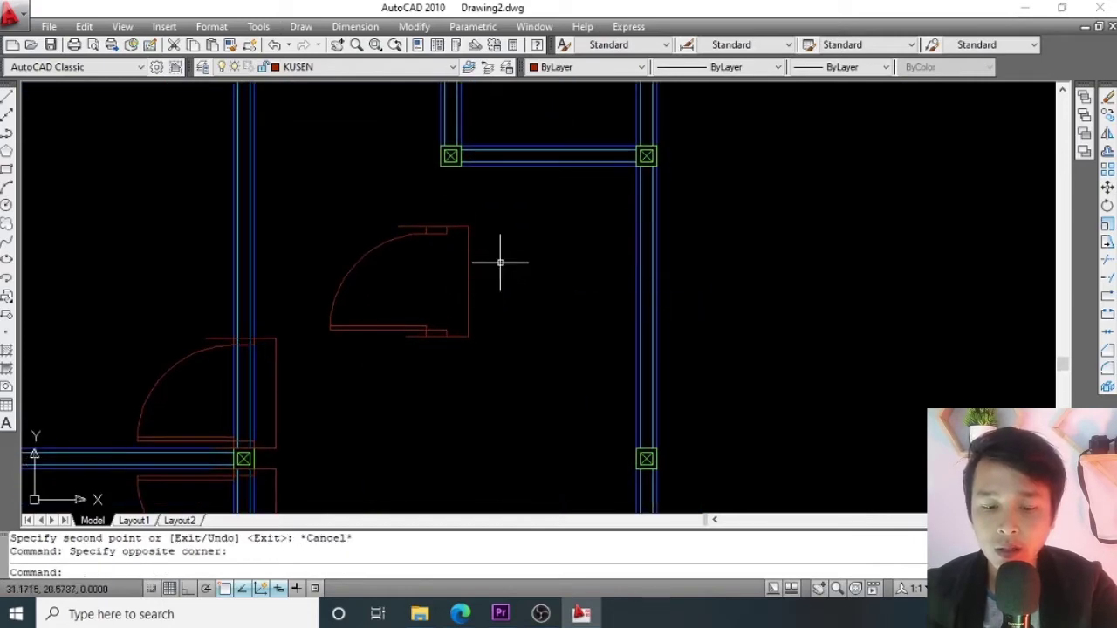
text(RO)
key(Return)
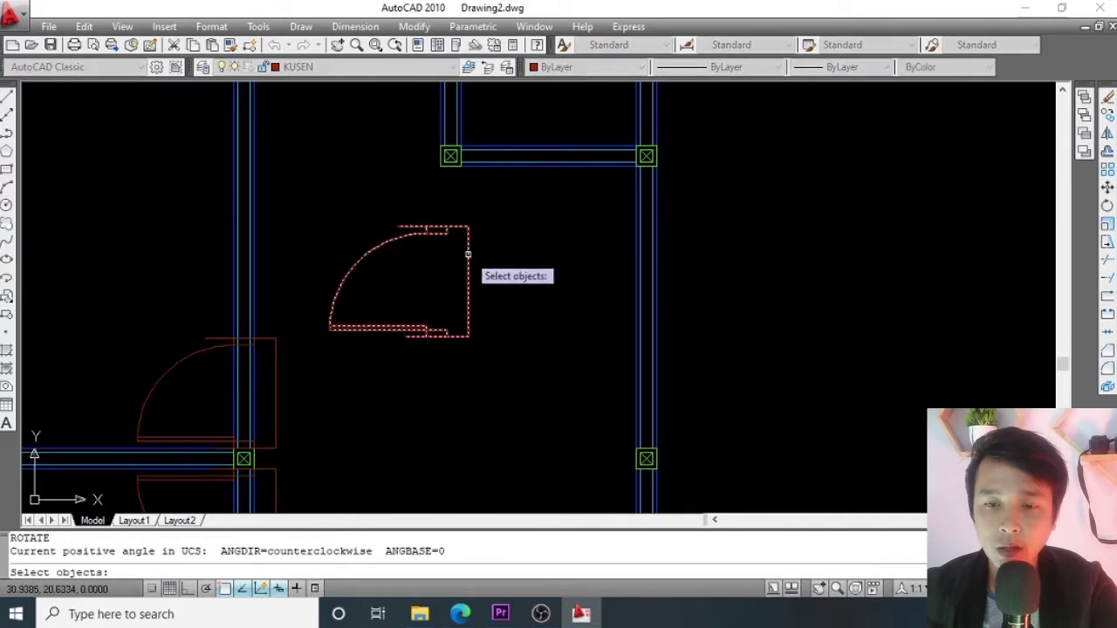
click(466, 255)
key(Return)
click(436, 270)
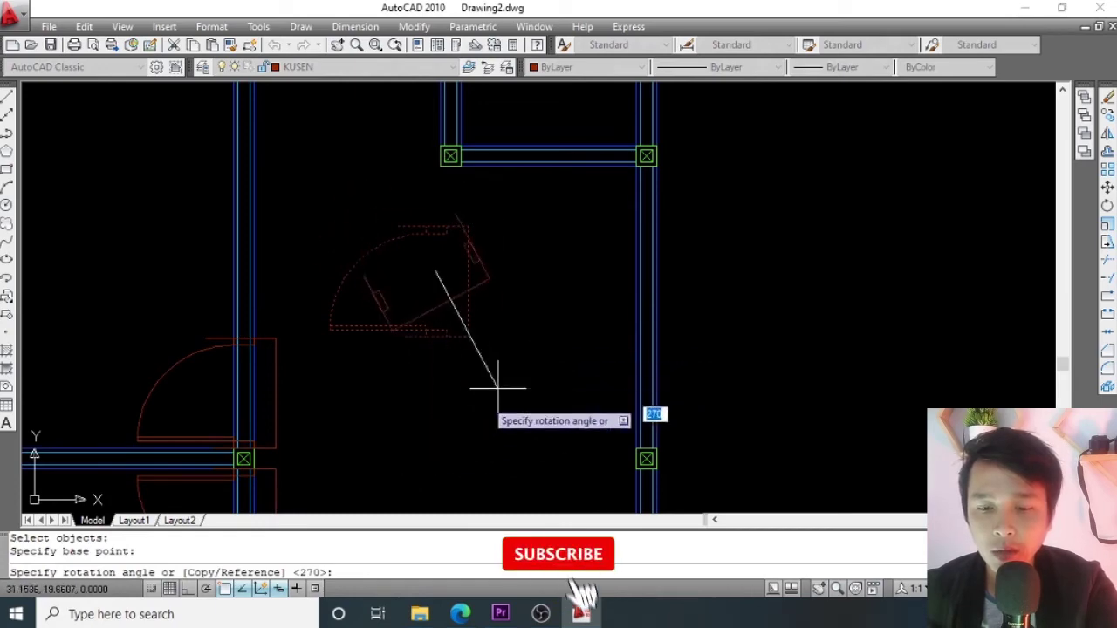
key(F8)
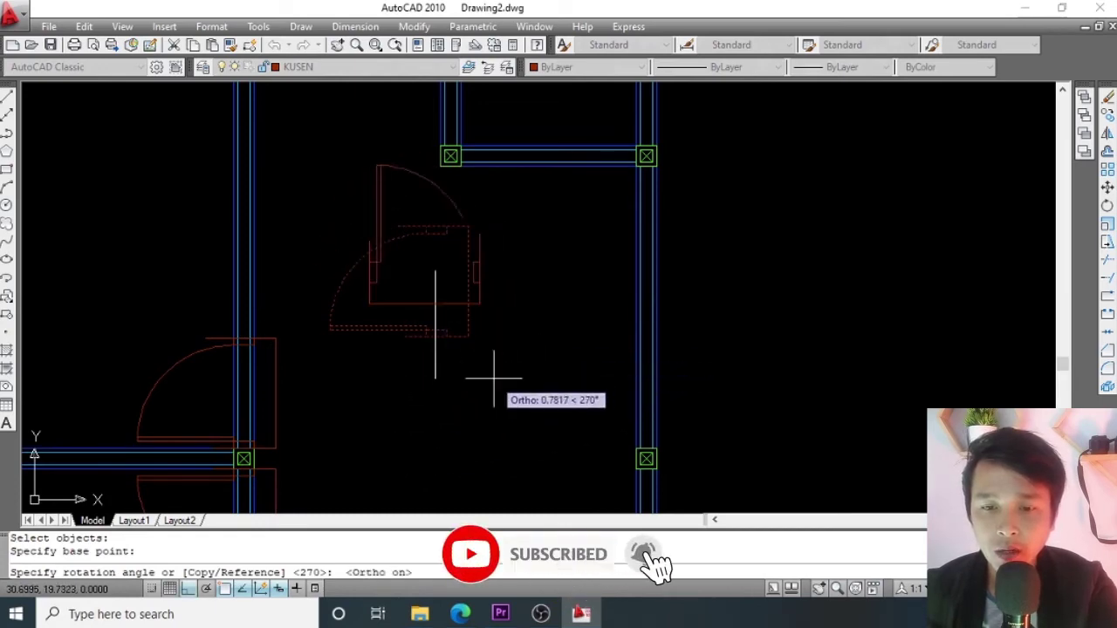
click(452, 404)
Move the rotated door from its left jamb's lower-left corner to the lower-right corner of the small room's lower-left column.
scroll(463, 346, up, 4)
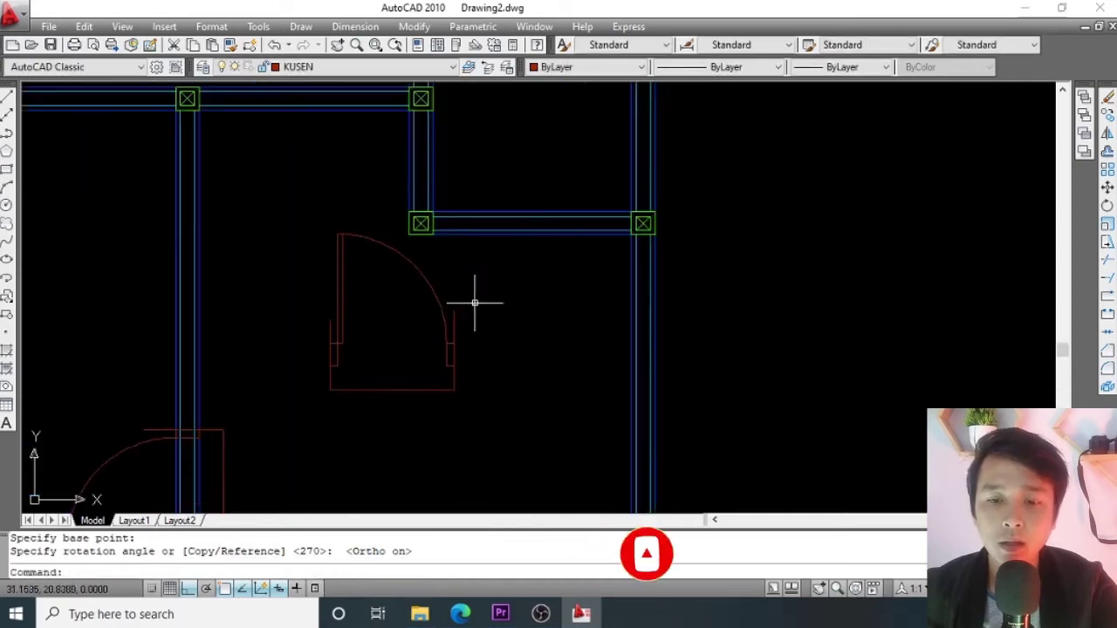
click(405, 382)
key(Escape)
key(Escape)
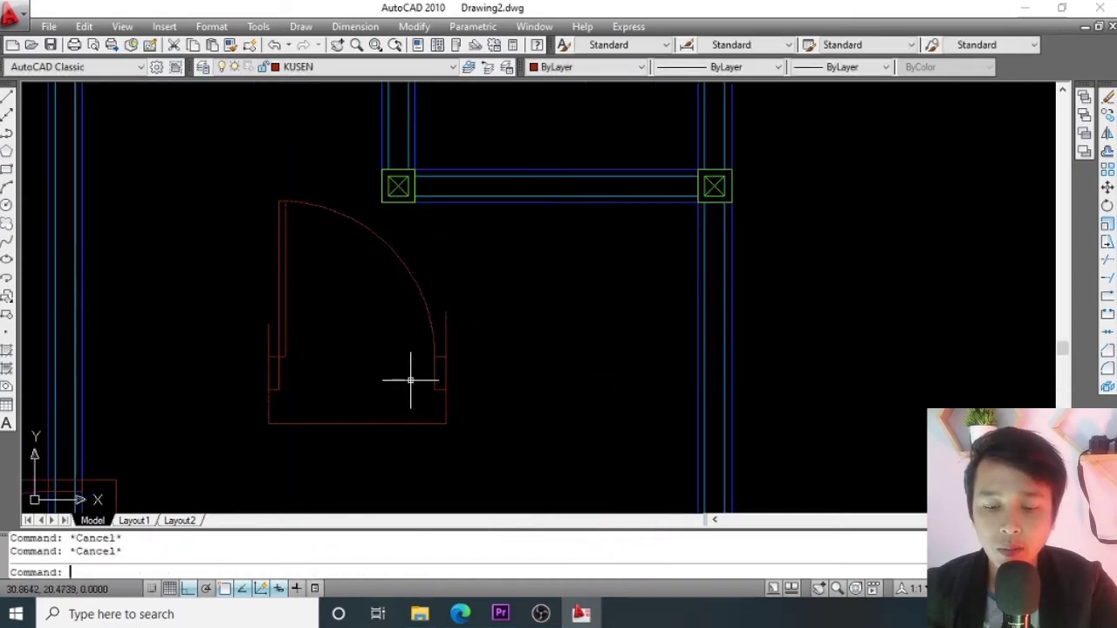
text(M)
key(Return)
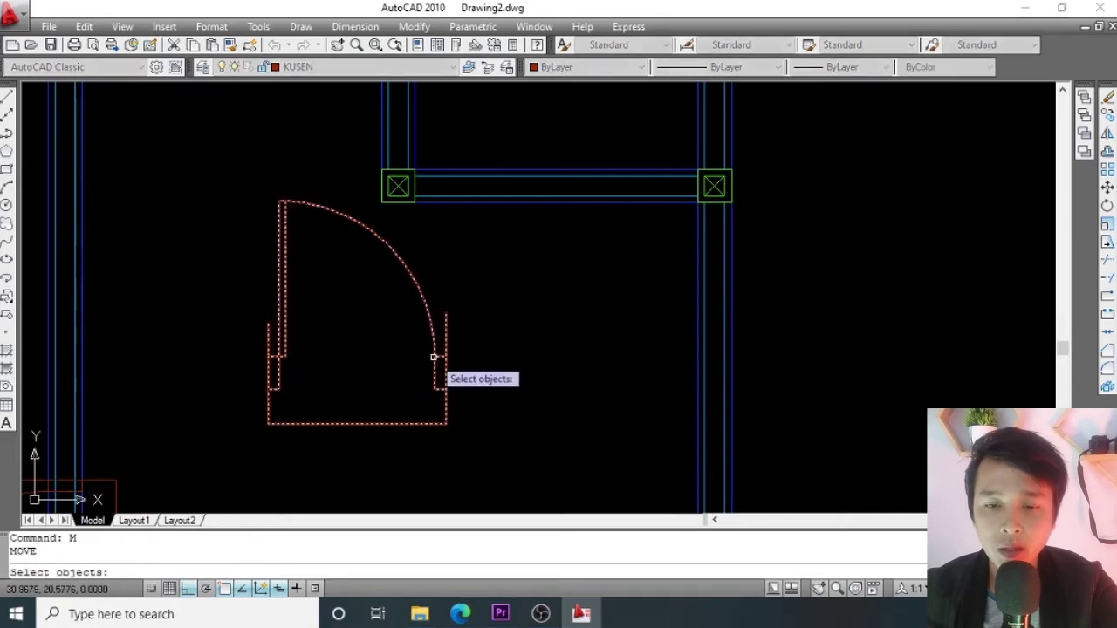
click(433, 357)
key(Return)
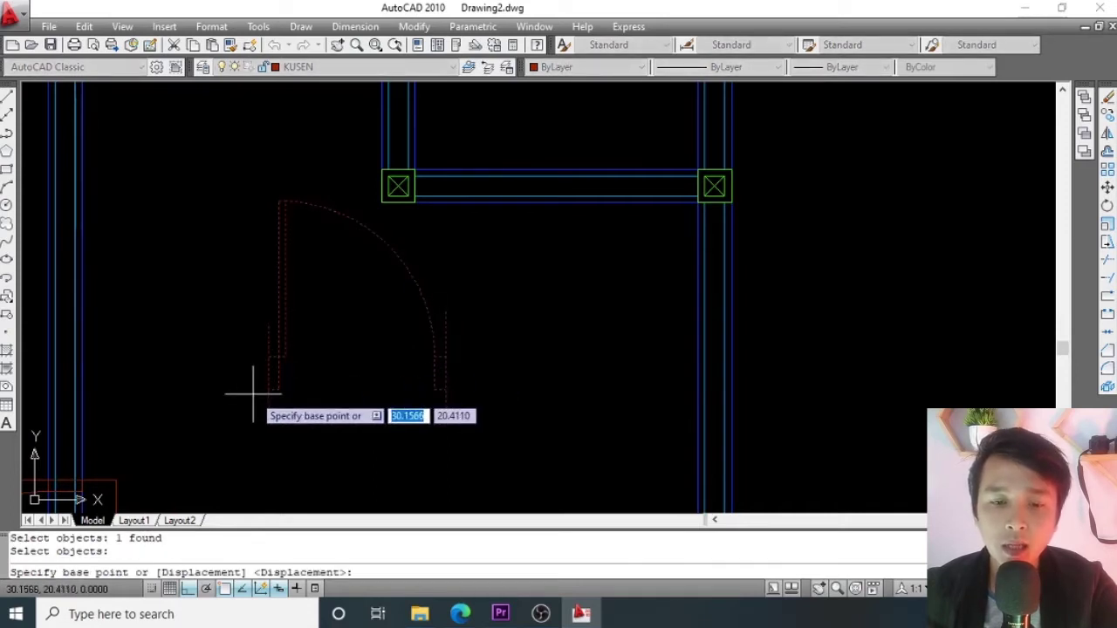
scroll(261, 392, up, 3)
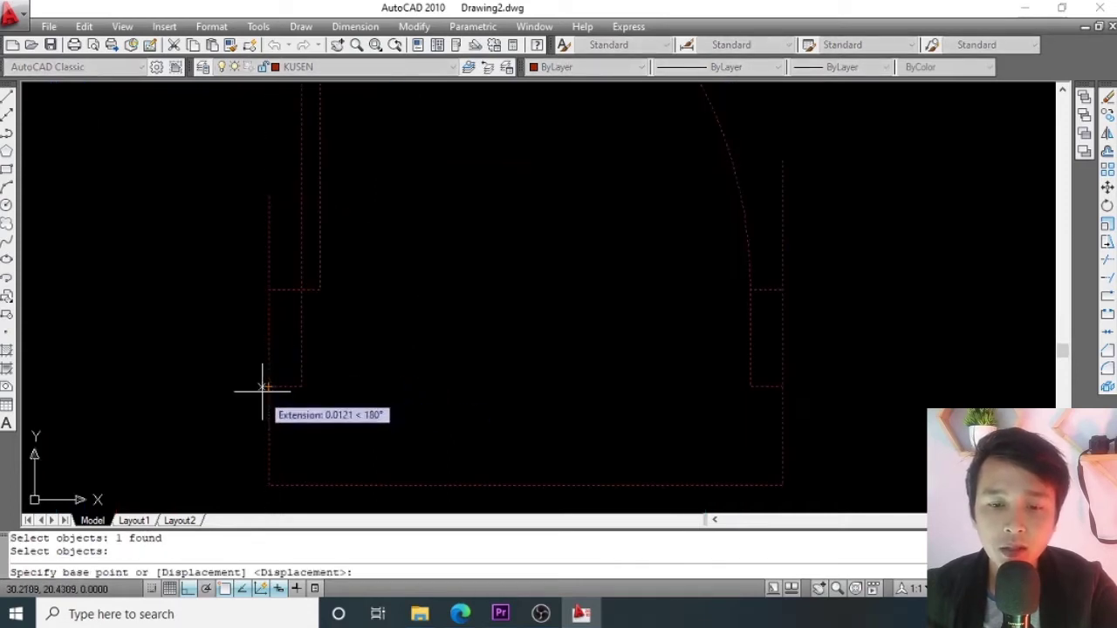
click(266, 390)
scroll(265, 390, down, 2)
scroll(463, 157, up, 4)
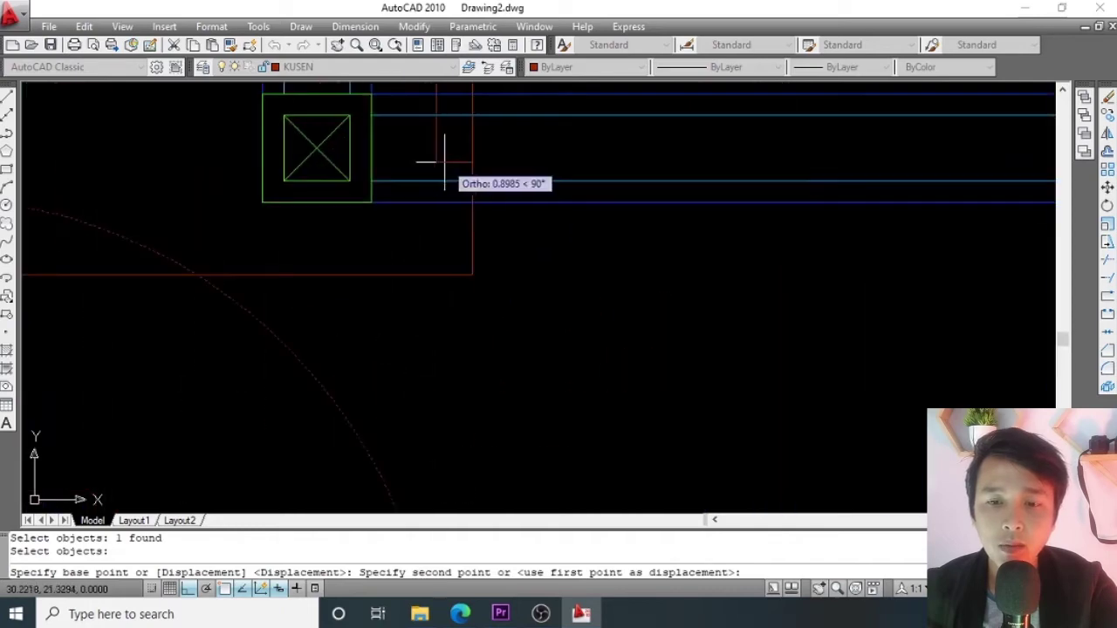
middle_drag(449, 149, 399, 257)
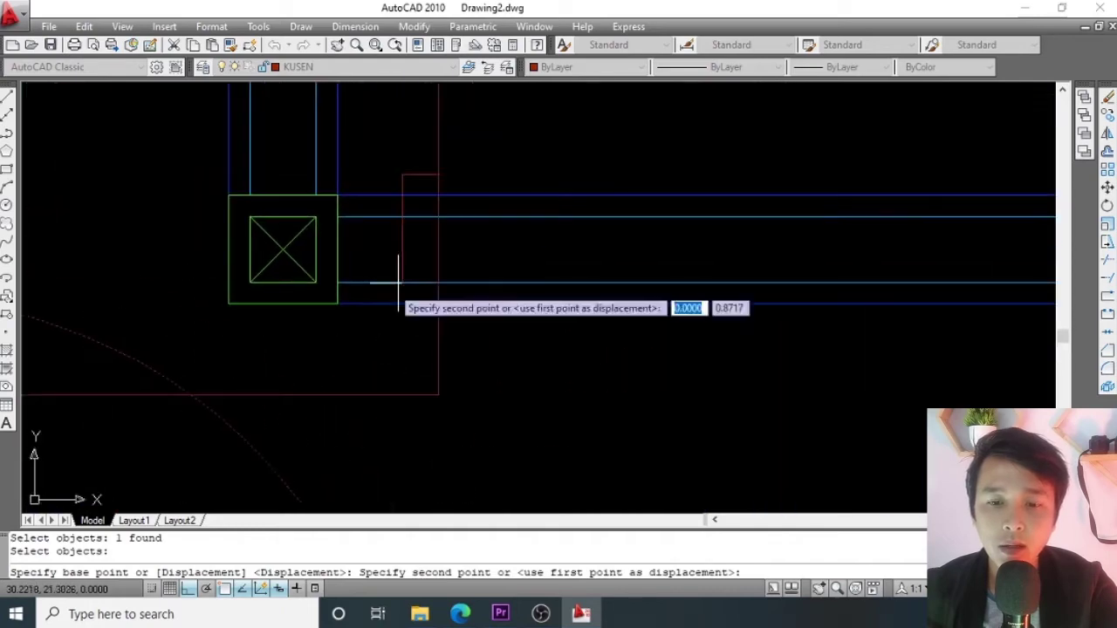
click(337, 303)
Examine the placed doors across the floor plan and how the walls meet each door opening.
scroll(367, 270, down, 4)
scroll(405, 243, up, 3)
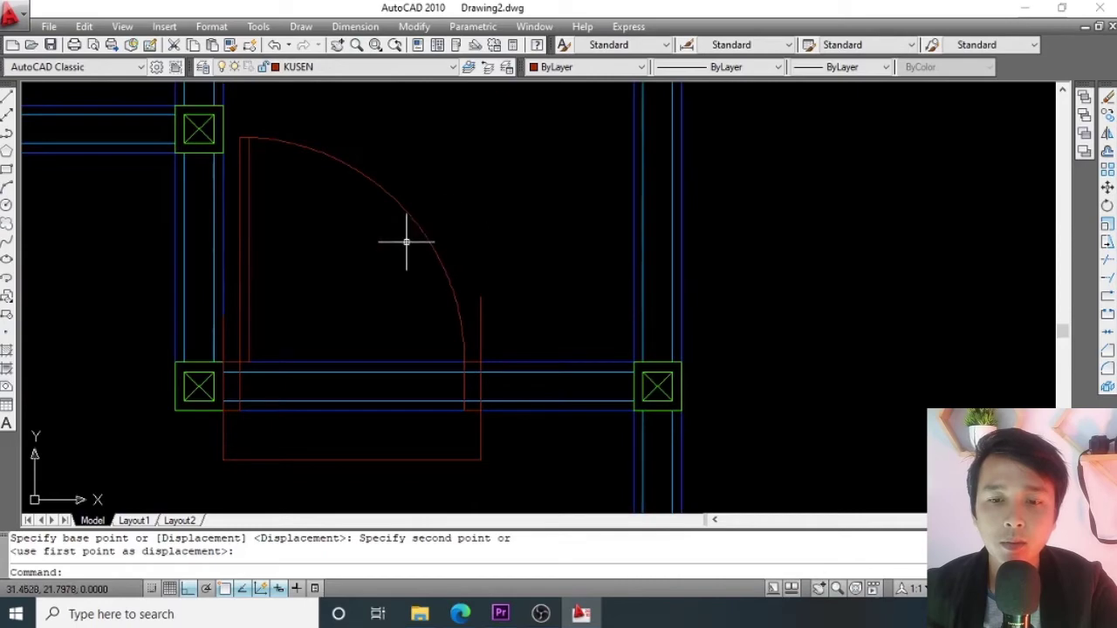
scroll(406, 242, down, 4)
scroll(462, 234, up, 2)
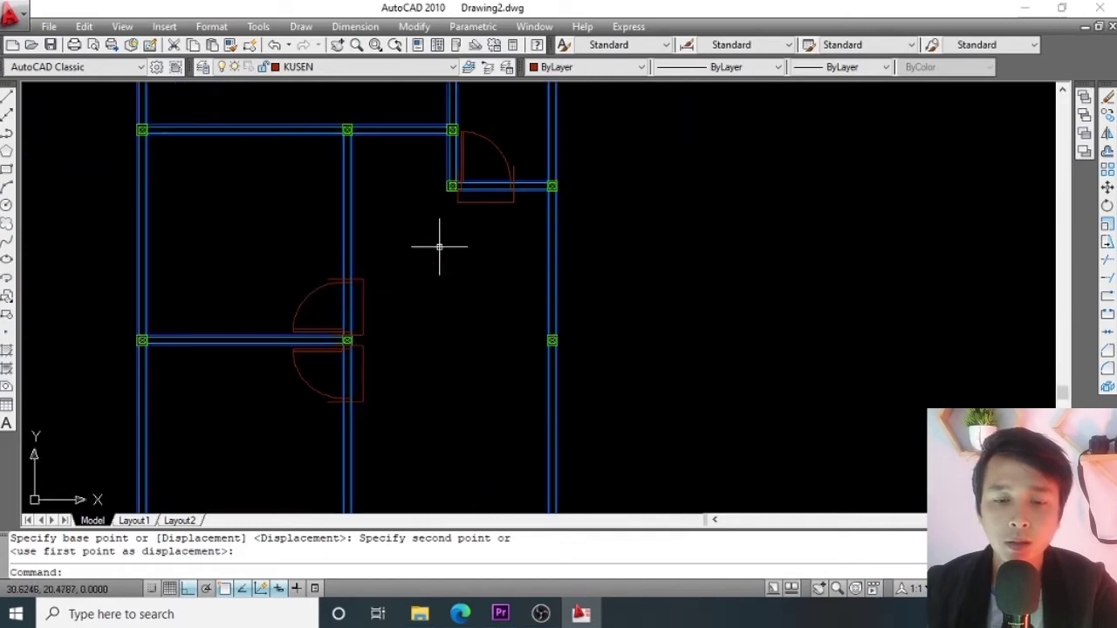
scroll(439, 247, down, 3)
scroll(392, 243, up, 7)
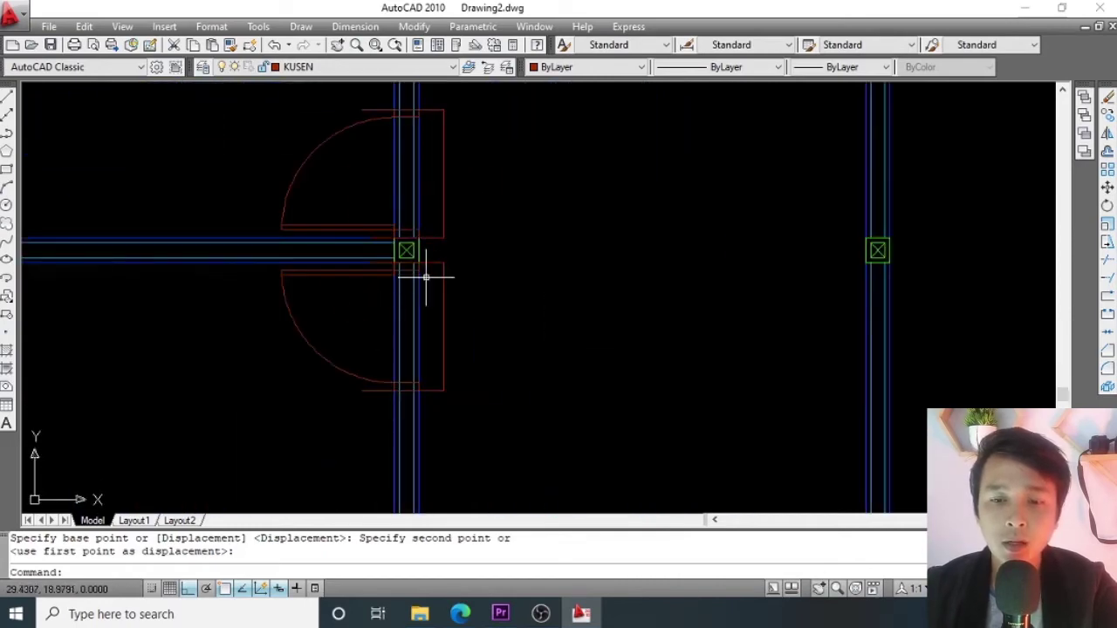
scroll(426, 278, down, 5)
scroll(404, 311, up, 6)
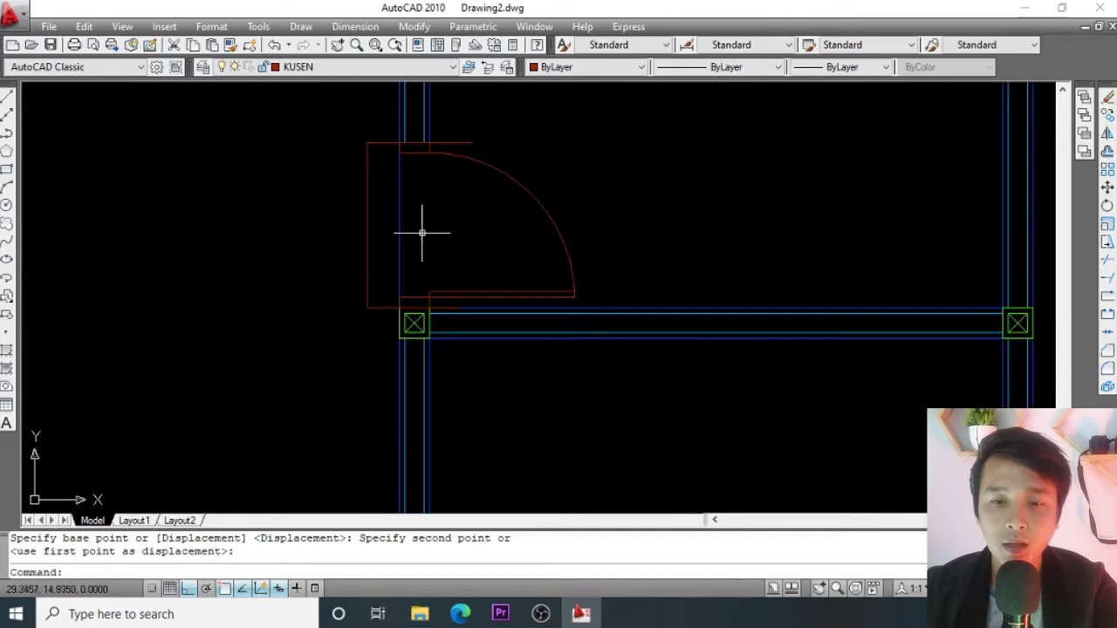
scroll(440, 228, down, 3)
scroll(375, 305, up, 2)
scroll(398, 195, down, 2)
scroll(374, 282, up, 3)
scroll(375, 282, up, 4)
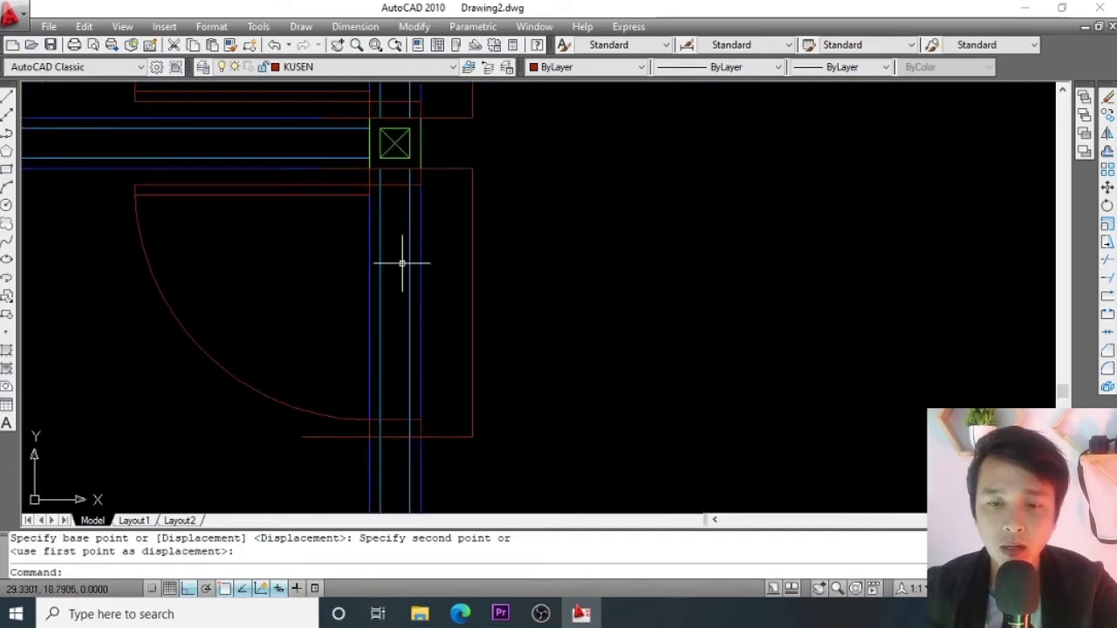
click(410, 267)
key(Escape)
click(395, 269)
click(344, 293)
key(Escape)
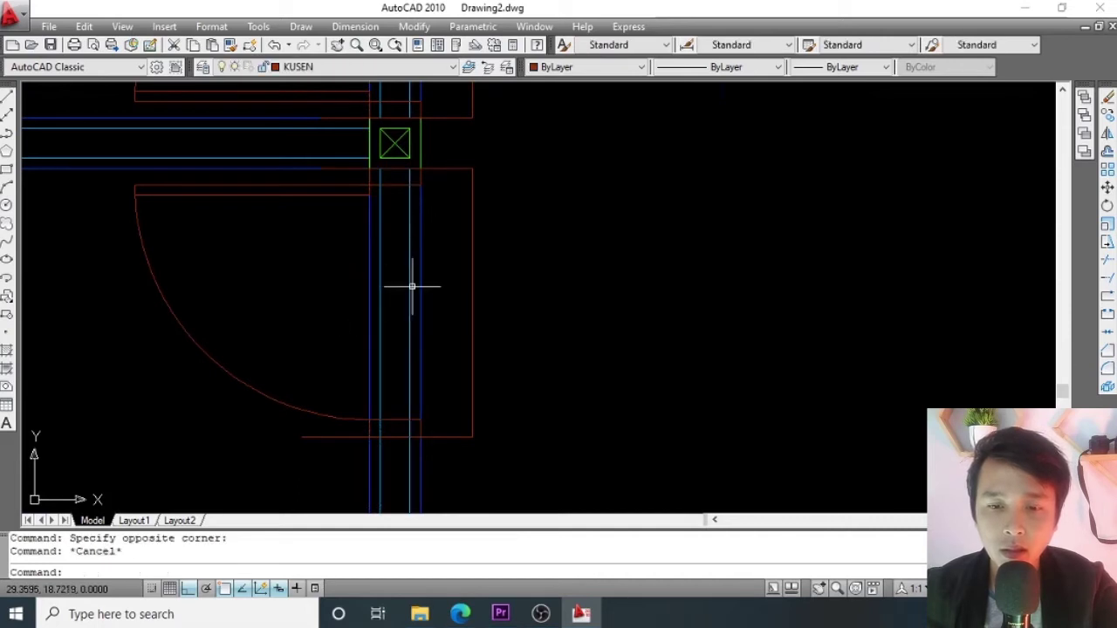
click(399, 276)
key(Escape)
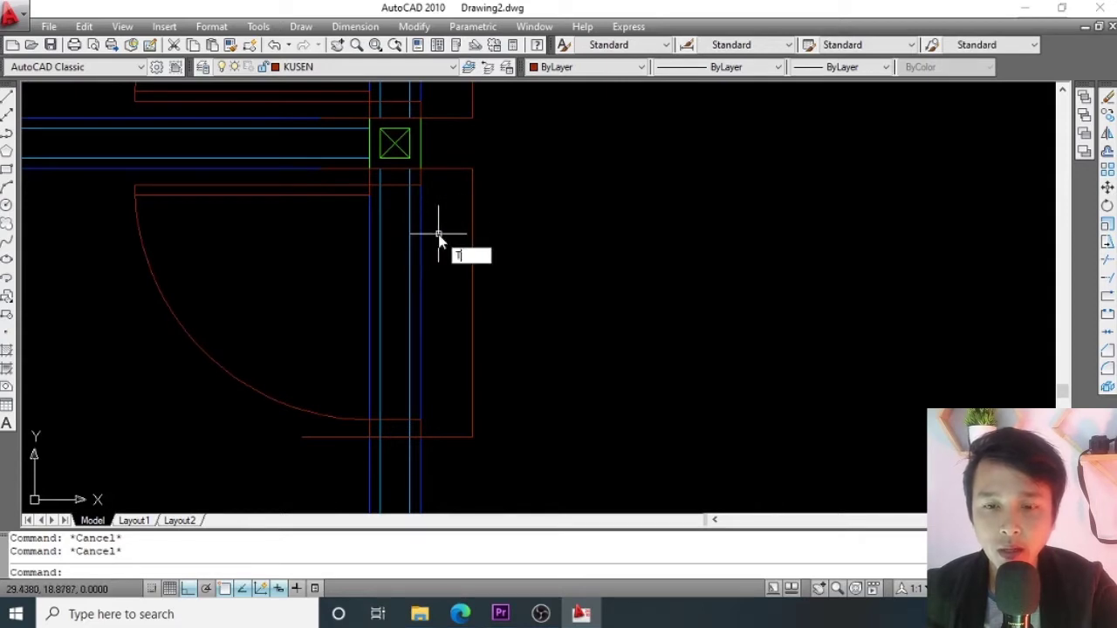
Trim the wall's two inner lines and left outer line within the lower left-swinging door's opening, using the door block as cutting edge.
key(Return)
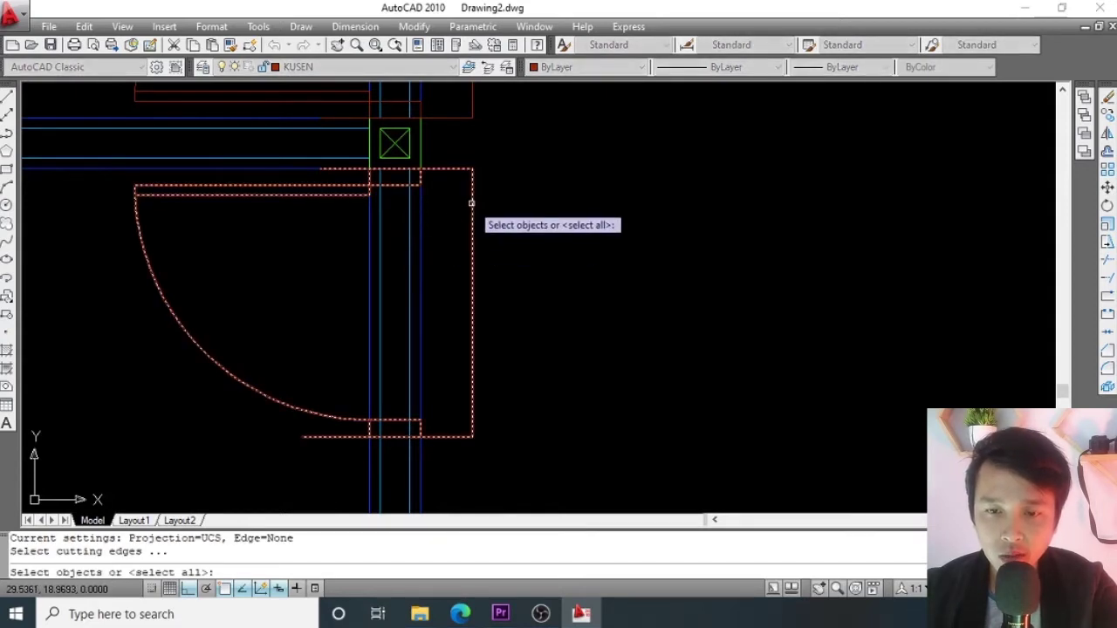
click(471, 203)
key(Return)
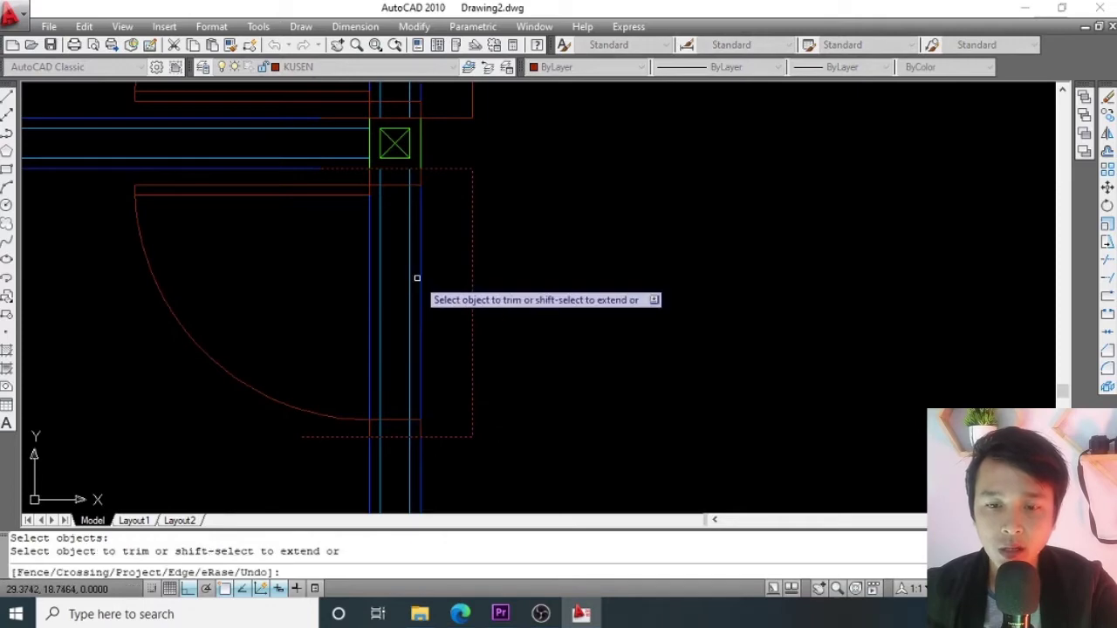
click(409, 268)
click(380, 262)
click(371, 256)
scroll(374, 256, down, 4)
key(Escape)
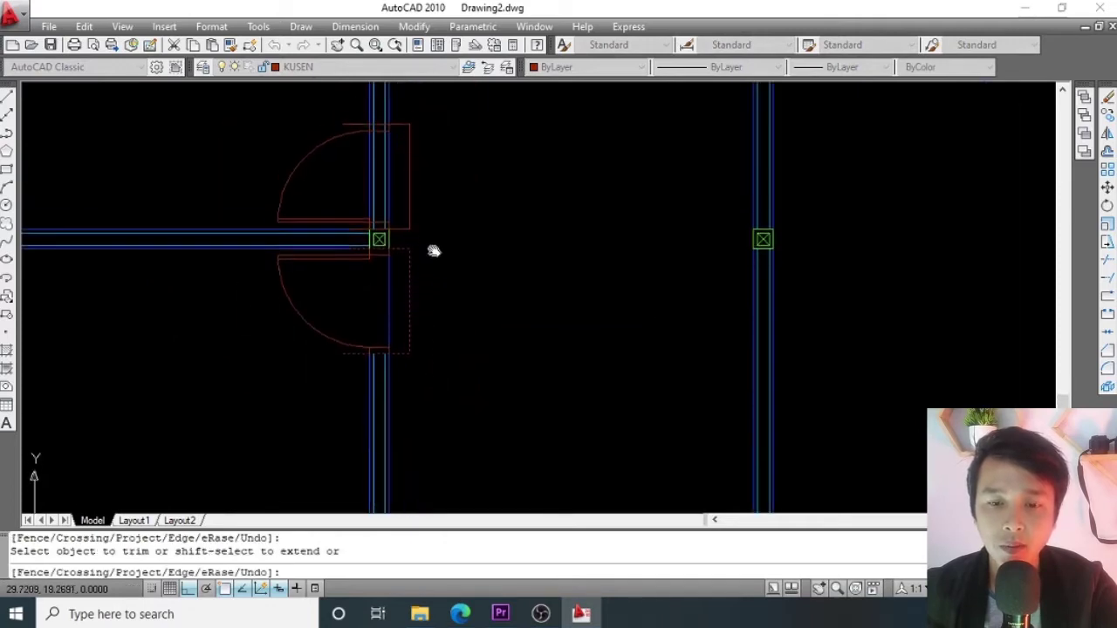
Trim the wall's two inner lines and left outer line within the upper left-swinging door's opening, using that door block as cutting edge.
scroll(429, 250, up, 4)
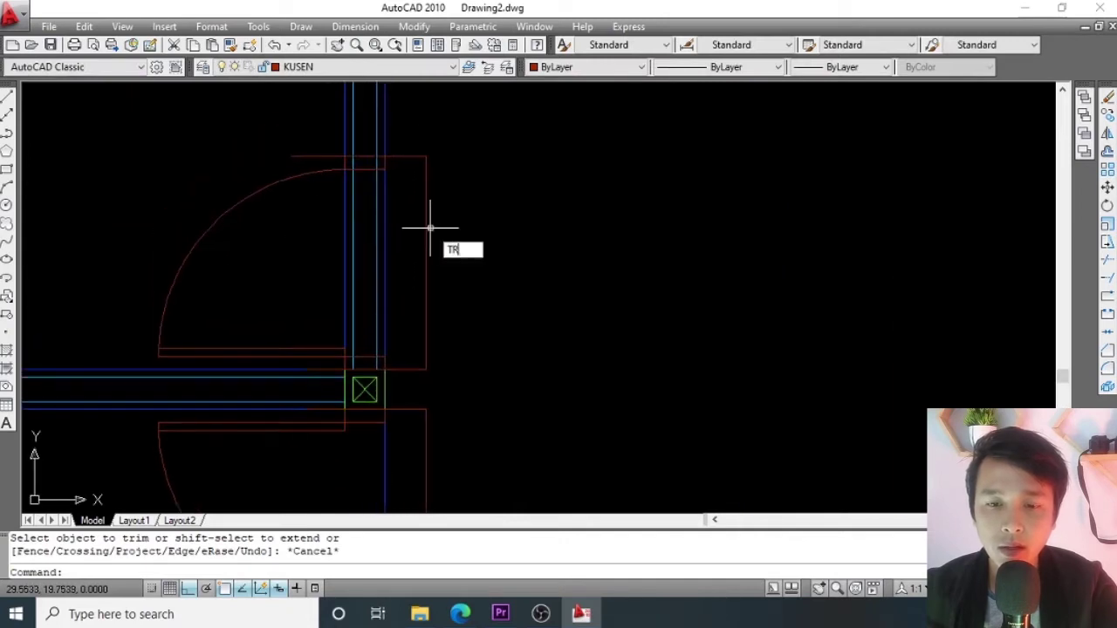
key(Return)
click(425, 221)
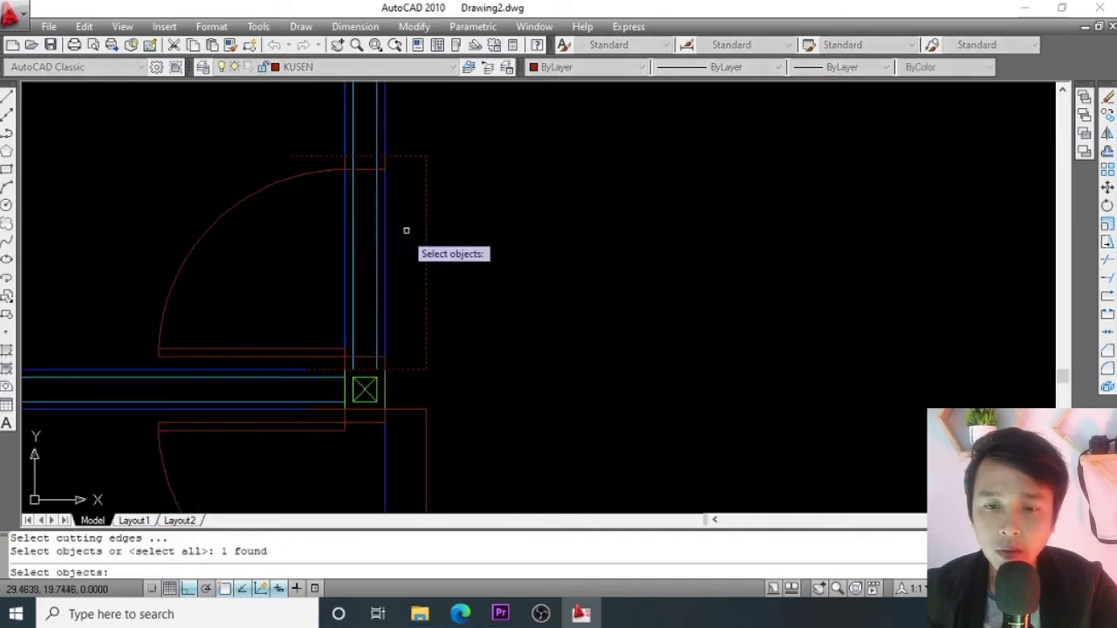
key(Return)
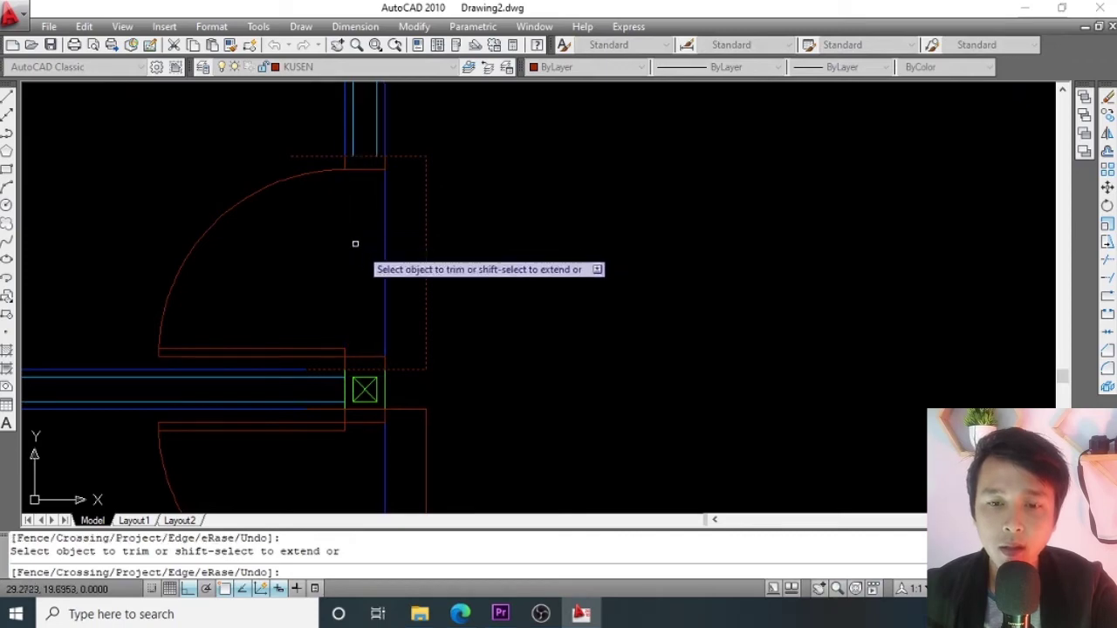
key(Return)
Trim the wall's upper outer line and two inner lines within the small upper room's door opening, using the door block as cutting edge.
scroll(480, 187, down, 8)
scroll(479, 185, up, 10)
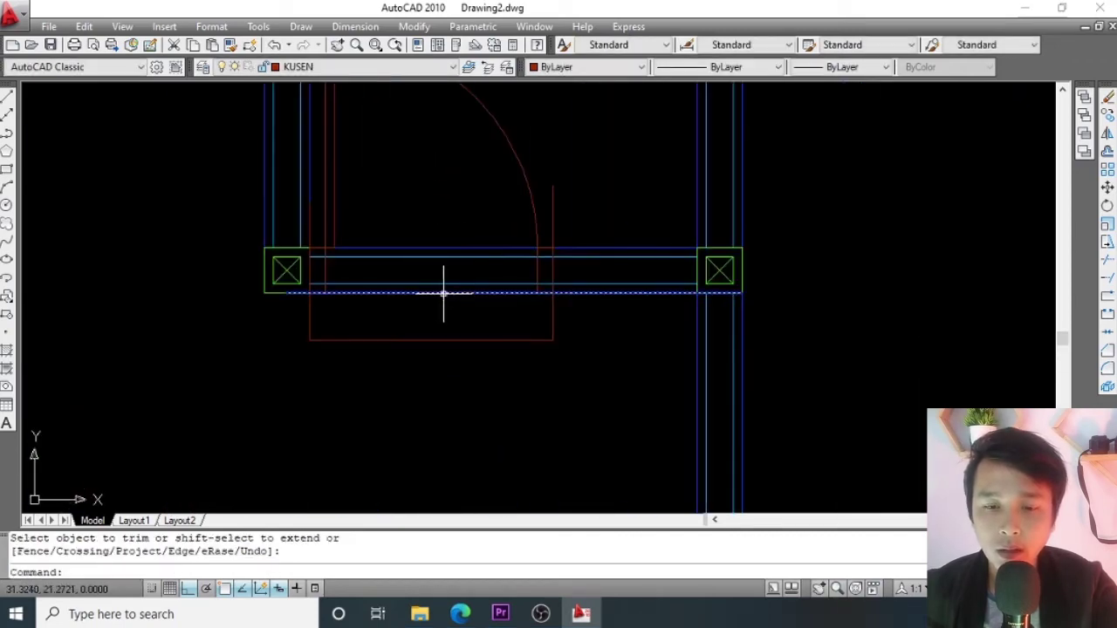
key(Return)
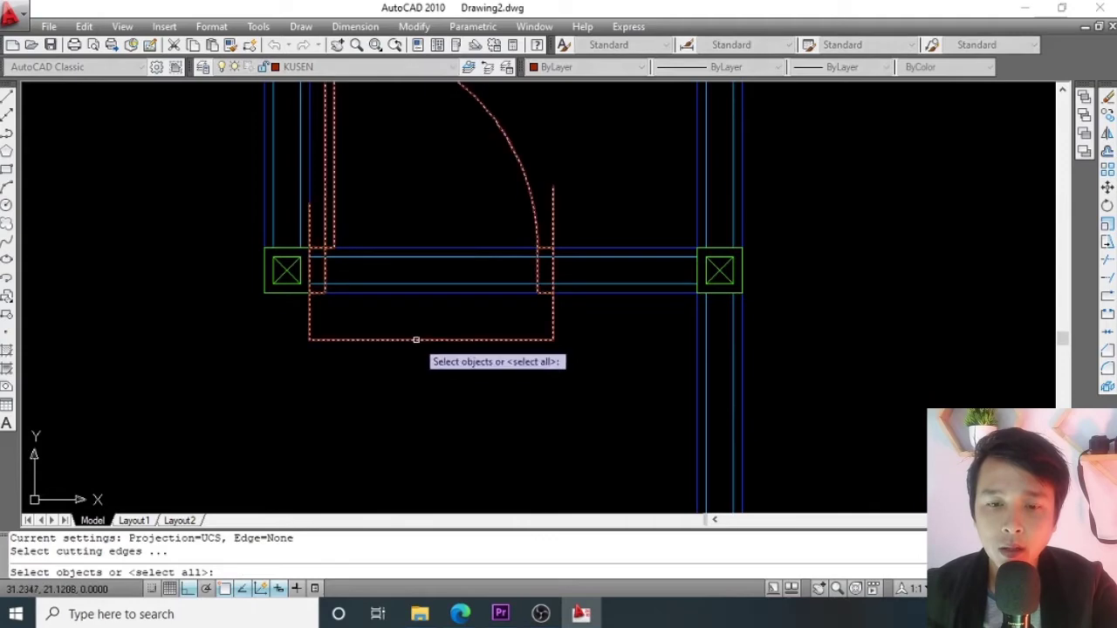
click(419, 336)
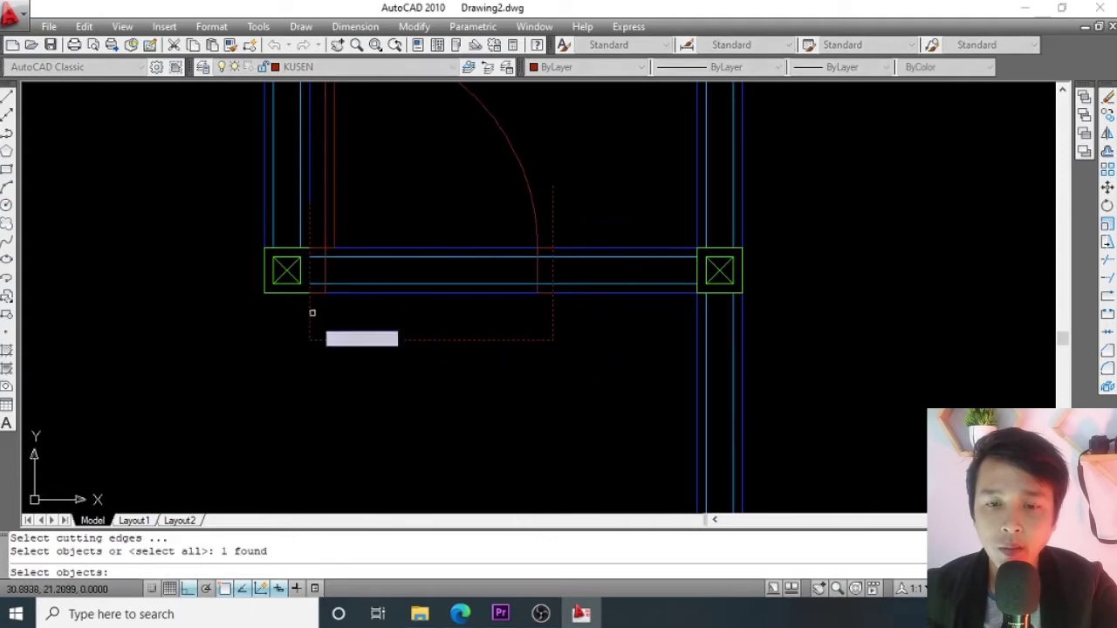
key(Return)
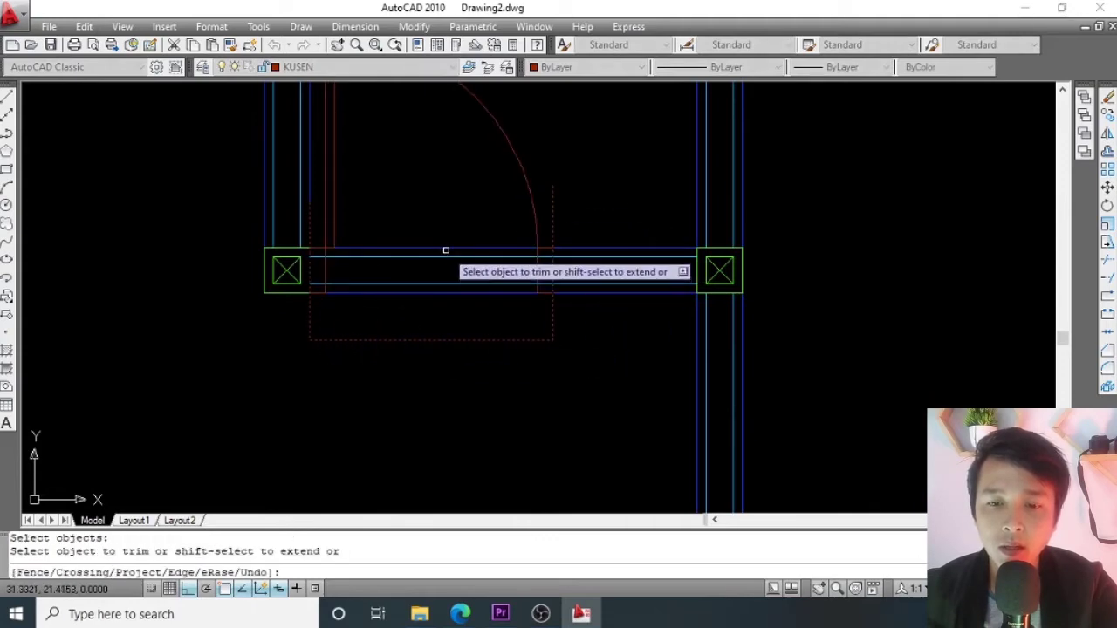
click(443, 249)
click(442, 256)
click(428, 283)
key(Return)
Open the PINTU 1 block definition in the Block Editor from the right-swinging door in the lower part of the plan.
scroll(463, 274, down, 5)
scroll(441, 353, up, 2)
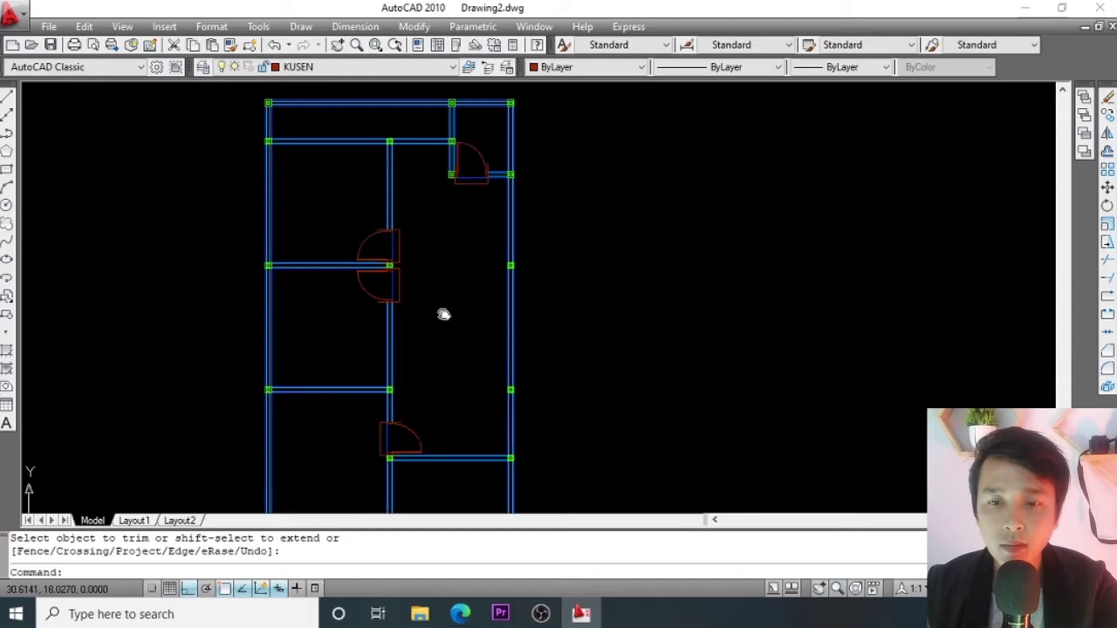
scroll(393, 408, up, 3)
scroll(403, 308, up, 5)
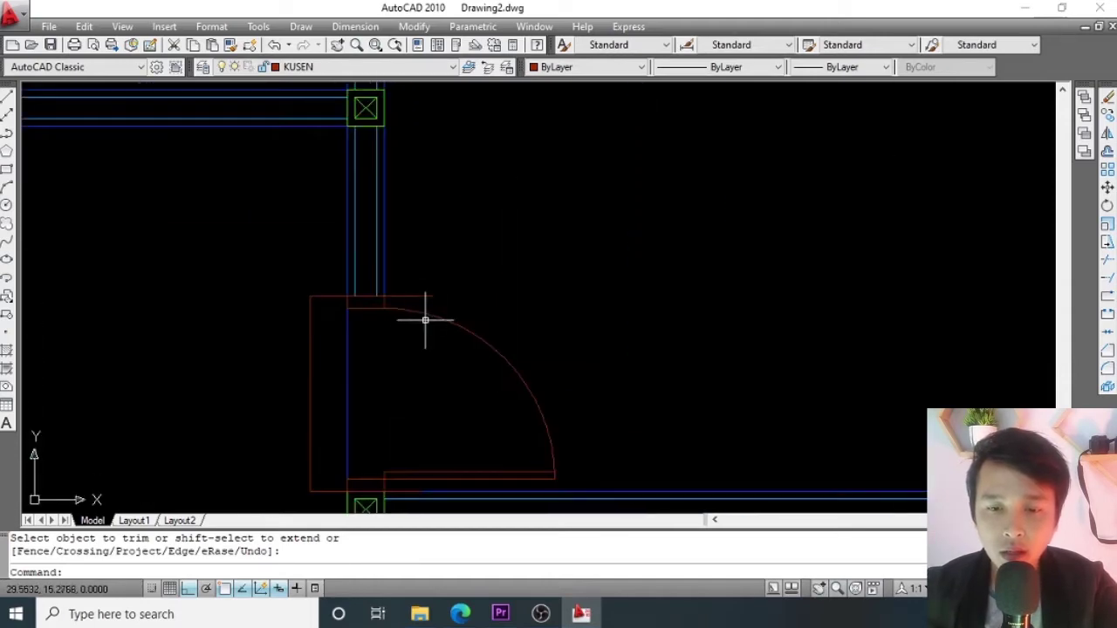
key(Escape)
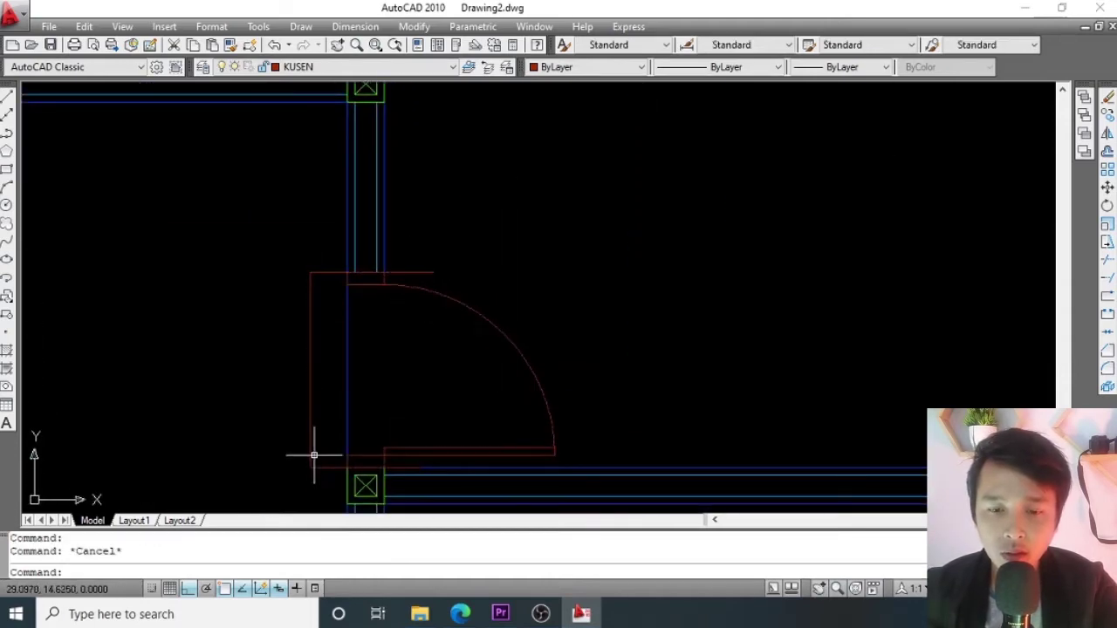
middle_drag(419, 291, 433, 236)
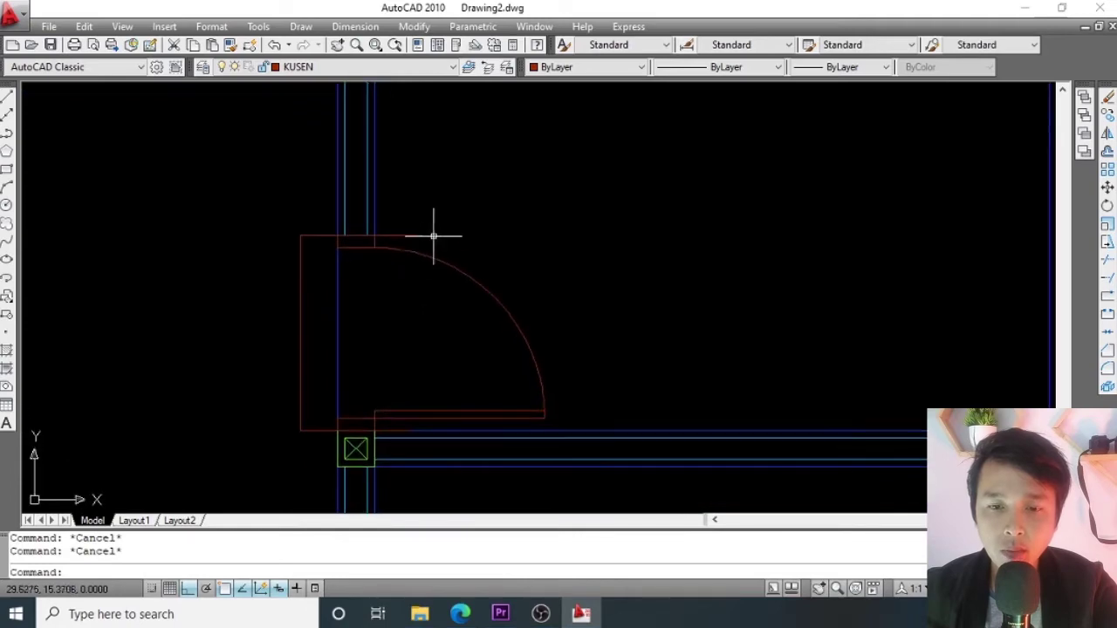
mouse_move(419, 251)
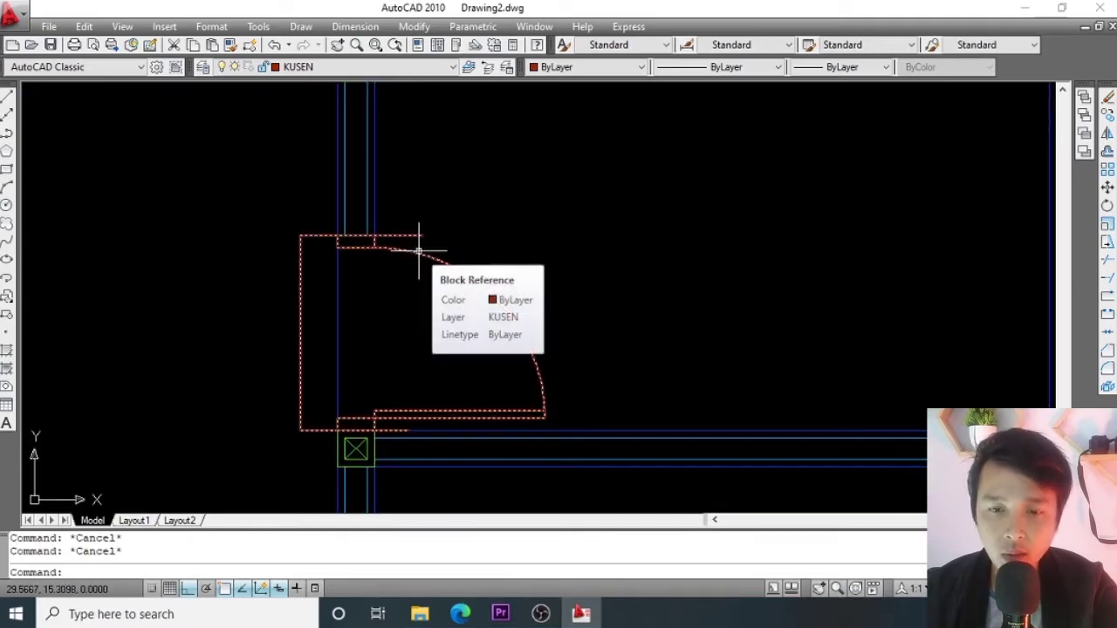
click(420, 251)
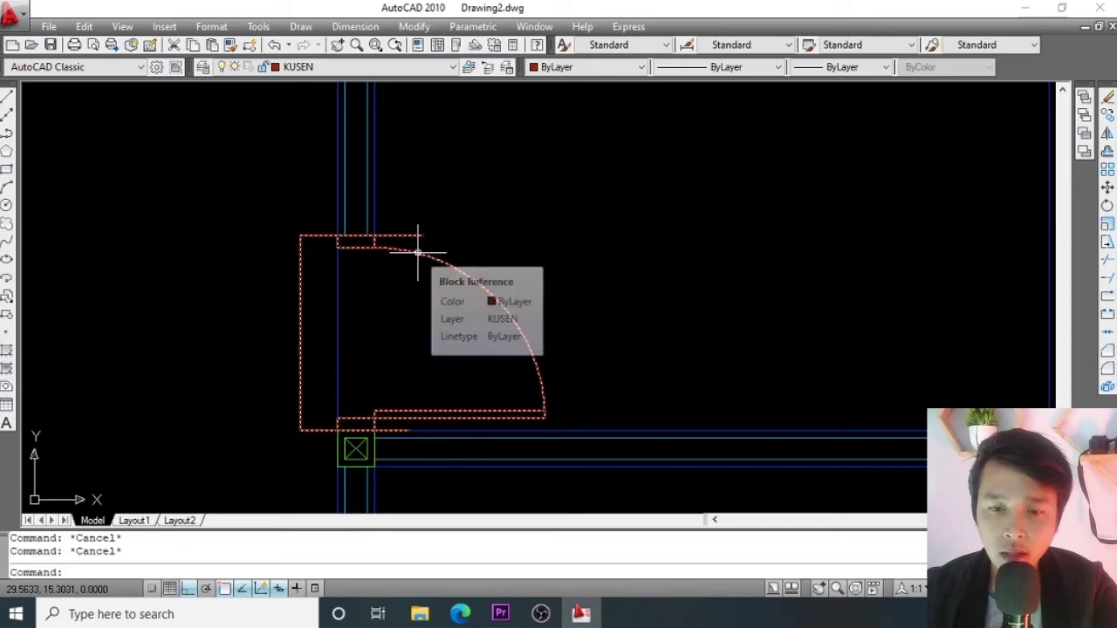
double_click(418, 252)
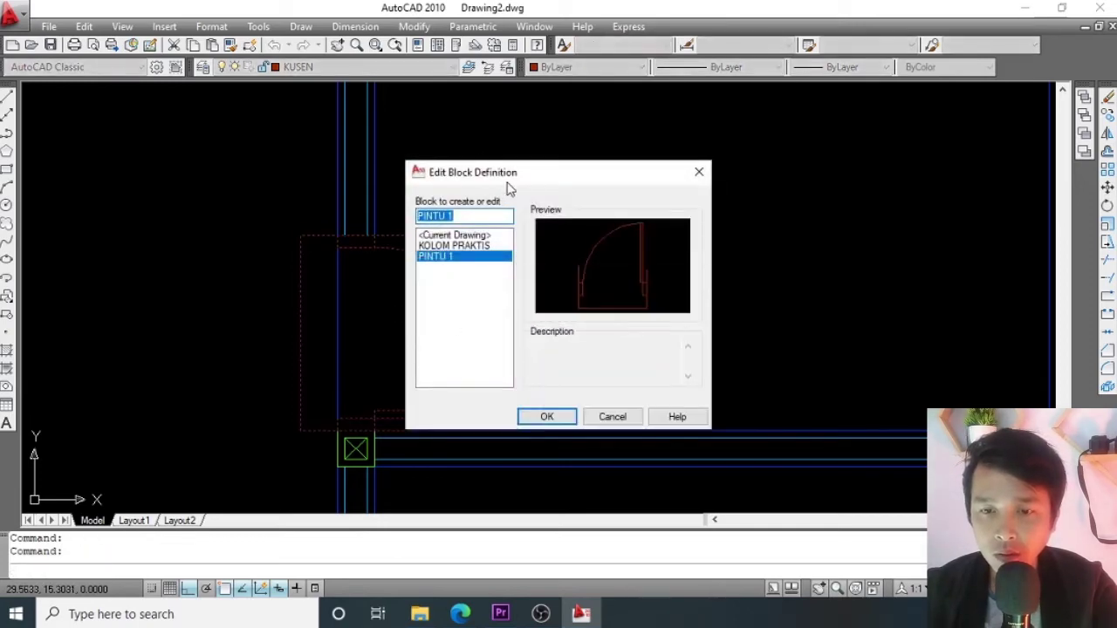
click(544, 418)
Erase the three-sided guide polyline around the door jambs and save the changes to PINTU 1.
key(Escape)
click(680, 442)
click(620, 461)
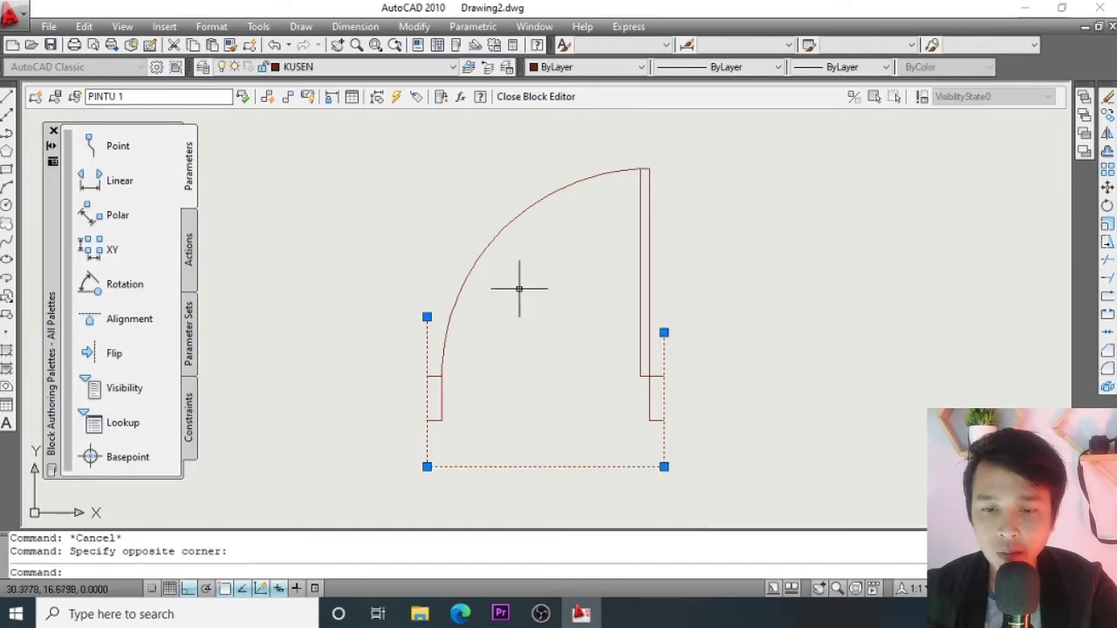
text(E)
key(Return)
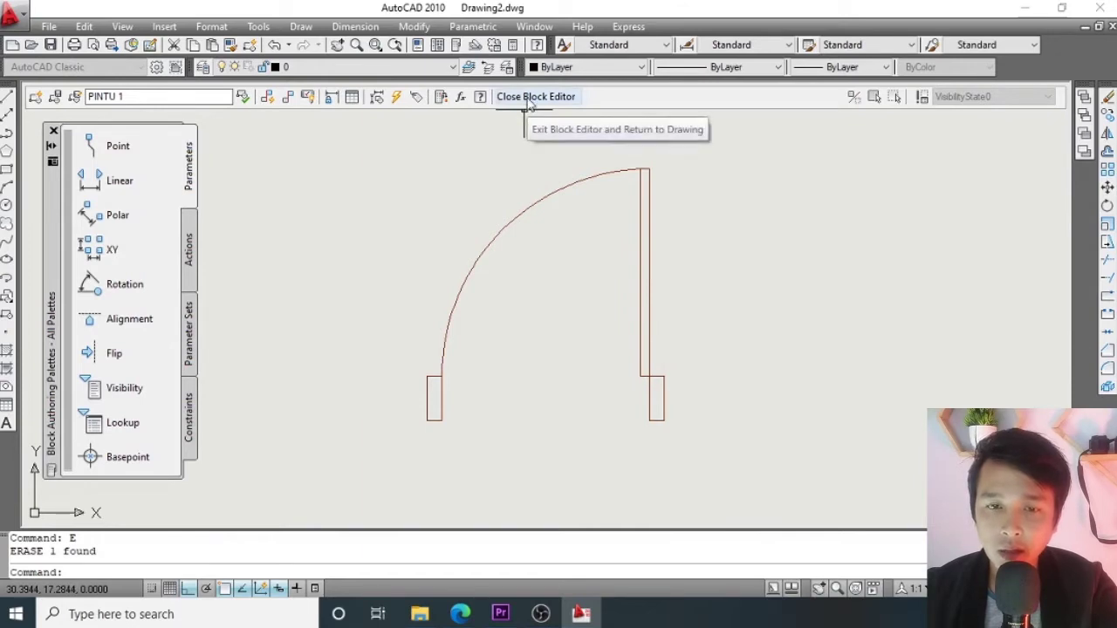
click(527, 99)
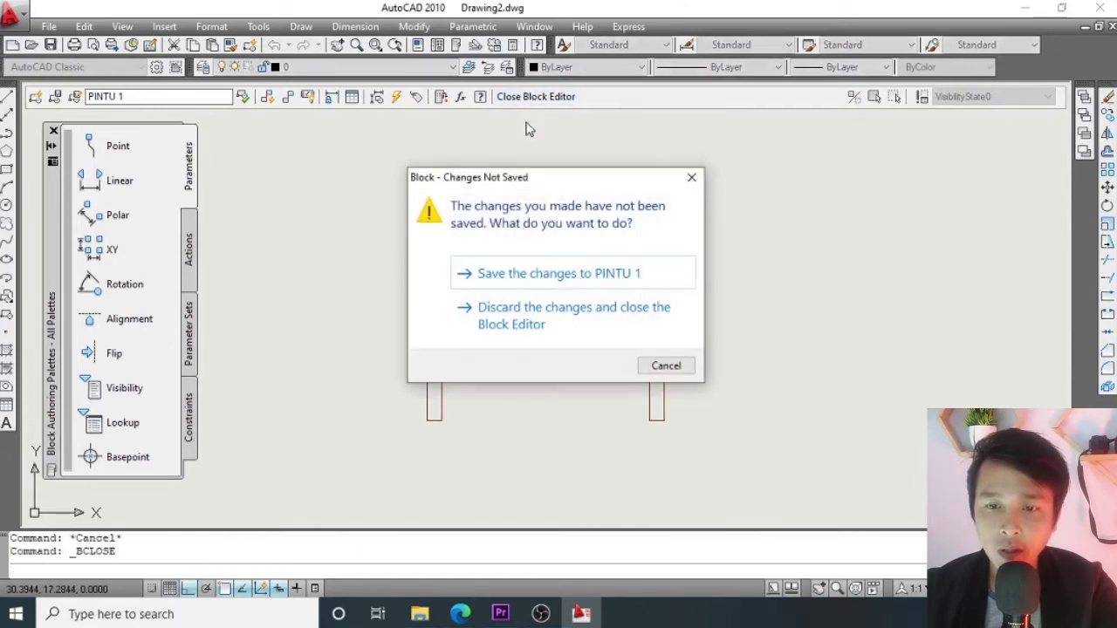
click(518, 278)
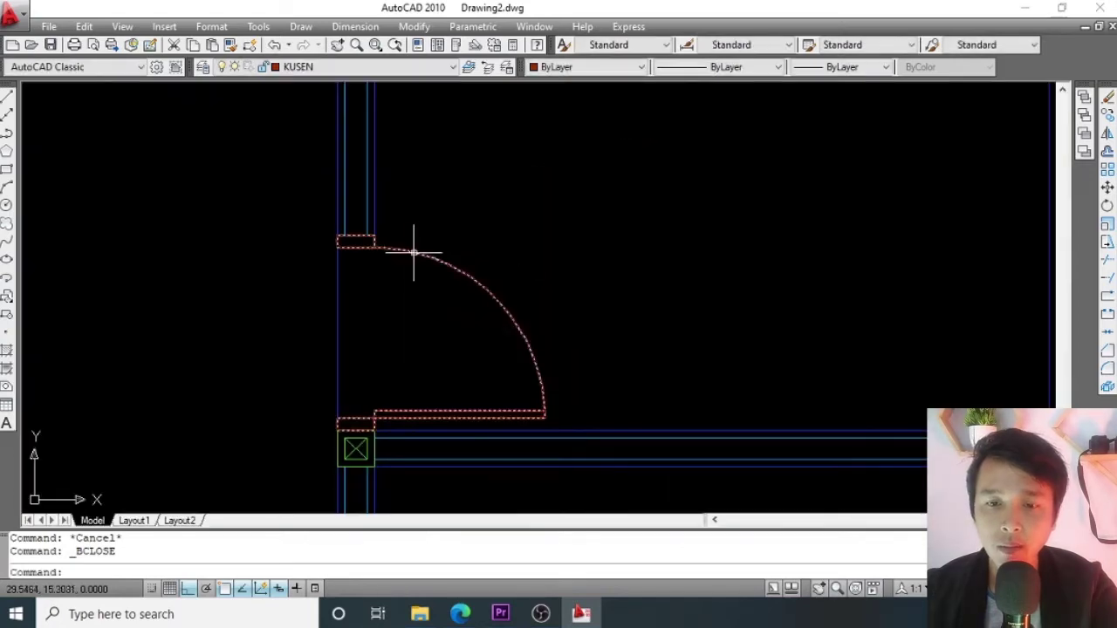
Examine the updated door blocks and trimmed wall openings across the whole floor plan.
scroll(418, 244, down, 5)
middle_drag(411, 173, 413, 291)
scroll(421, 394, up, 5)
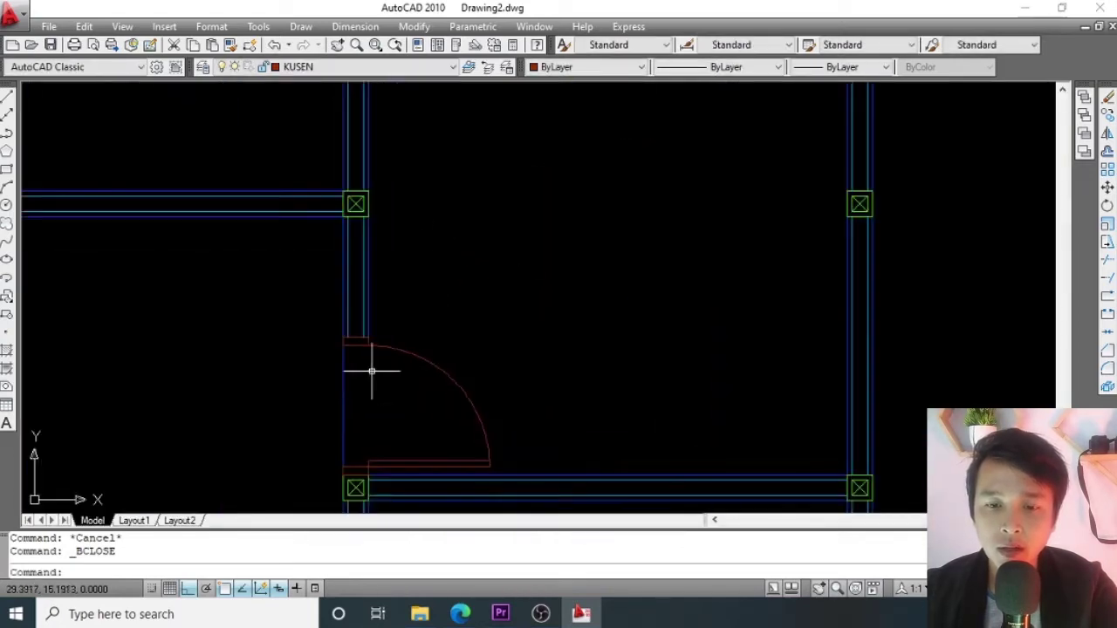
scroll(397, 314, down, 4)
middle_drag(384, 137, 385, 344)
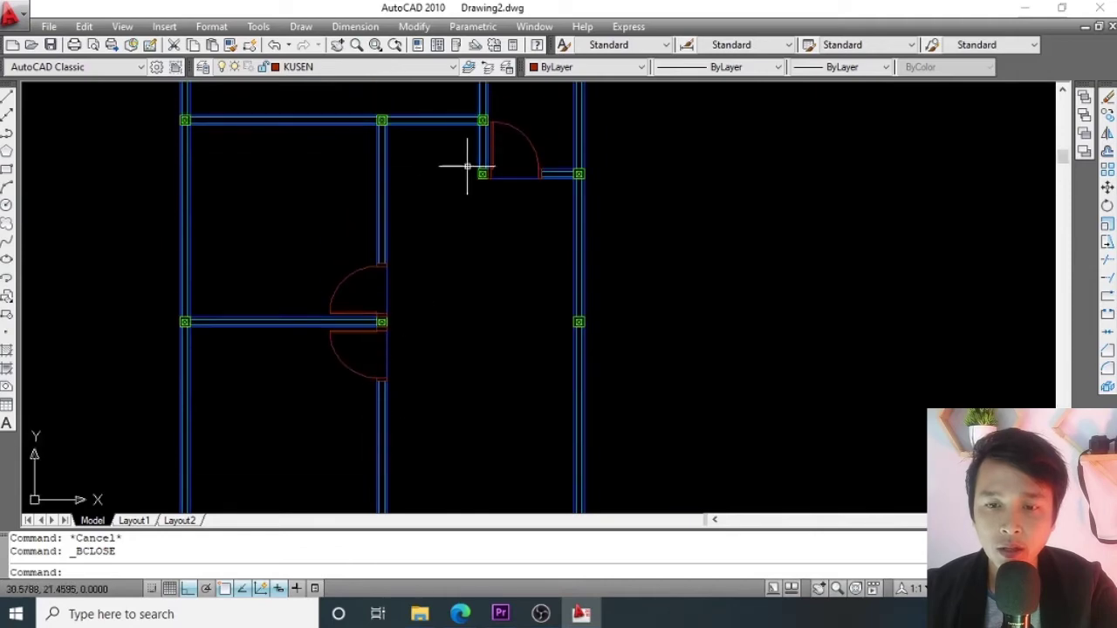
scroll(470, 165, up, 4)
scroll(442, 254, down, 2)
middle_drag(441, 292, 449, 216)
text(z)
key(Return)
text(A)
key(Return)
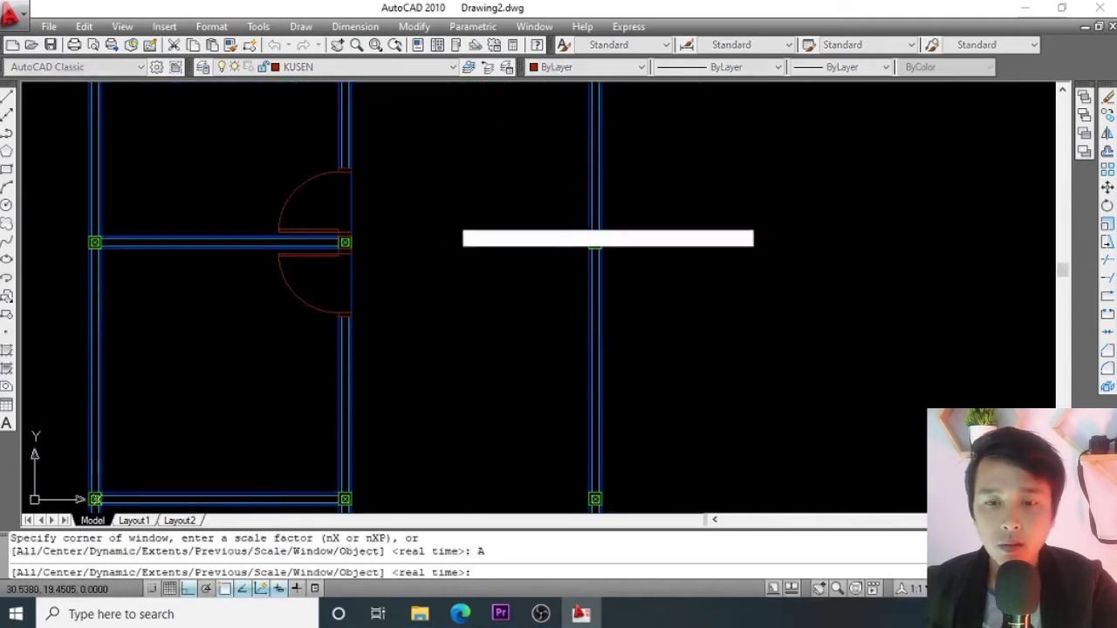
middle_drag(581, 218, 404, 342)
scroll(631, 317, up, 8)
middle_drag(632, 317, 315, 375)
scroll(356, 384, down, 6)
scroll(362, 288, up, 3)
middle_drag(366, 270, 424, 319)
scroll(420, 300, down, 2)
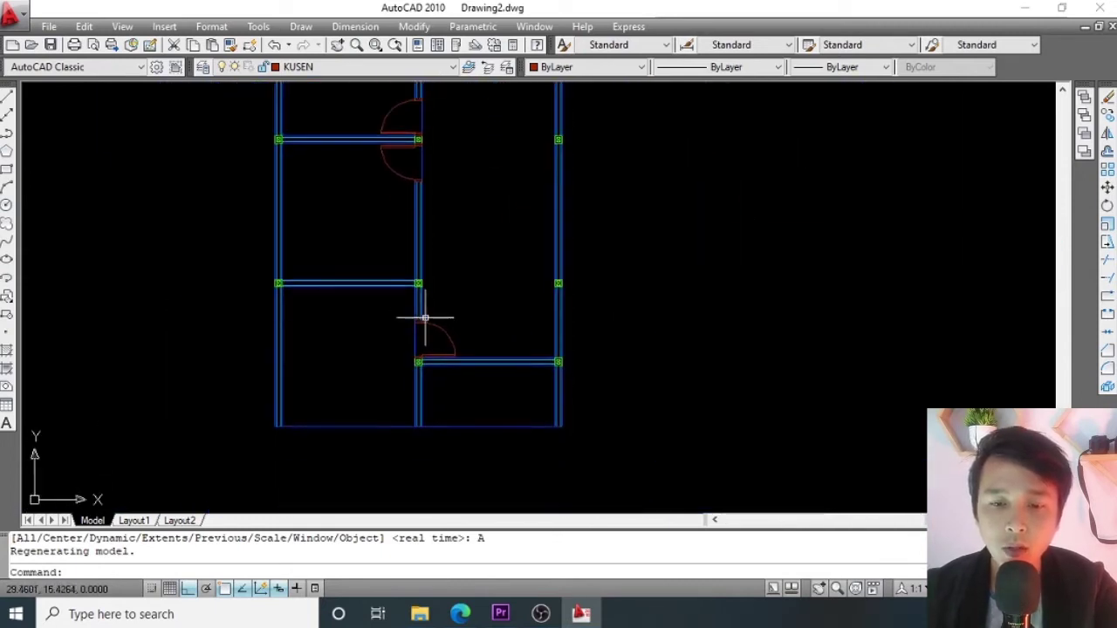
scroll(448, 327, up, 5)
scroll(423, 342, down, 4)
middle_drag(439, 270, 441, 299)
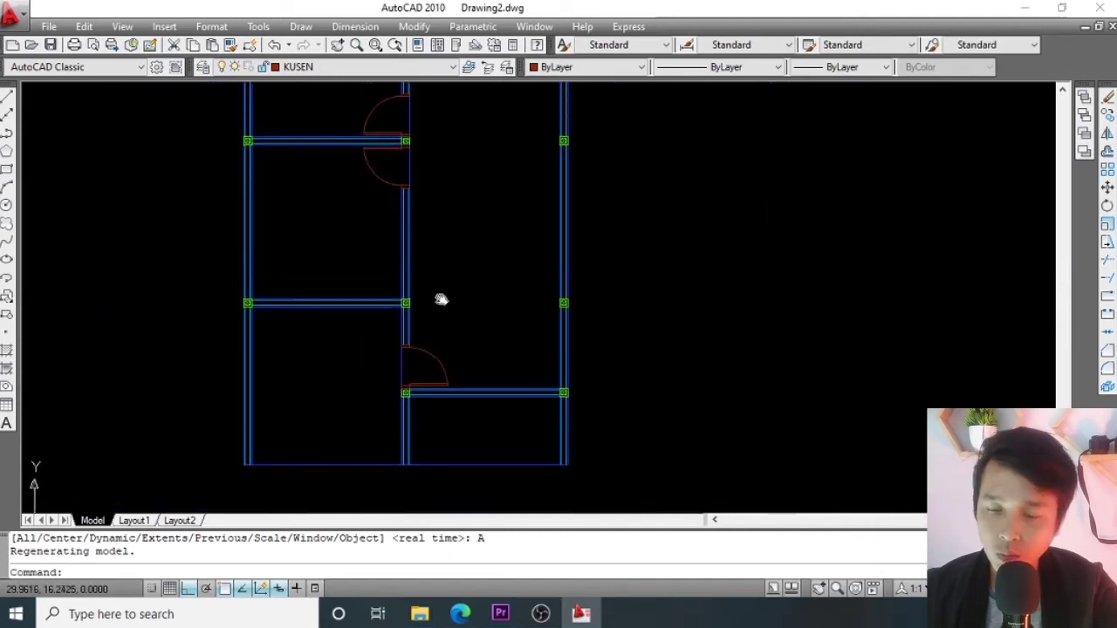
scroll(441, 299, down, 4)
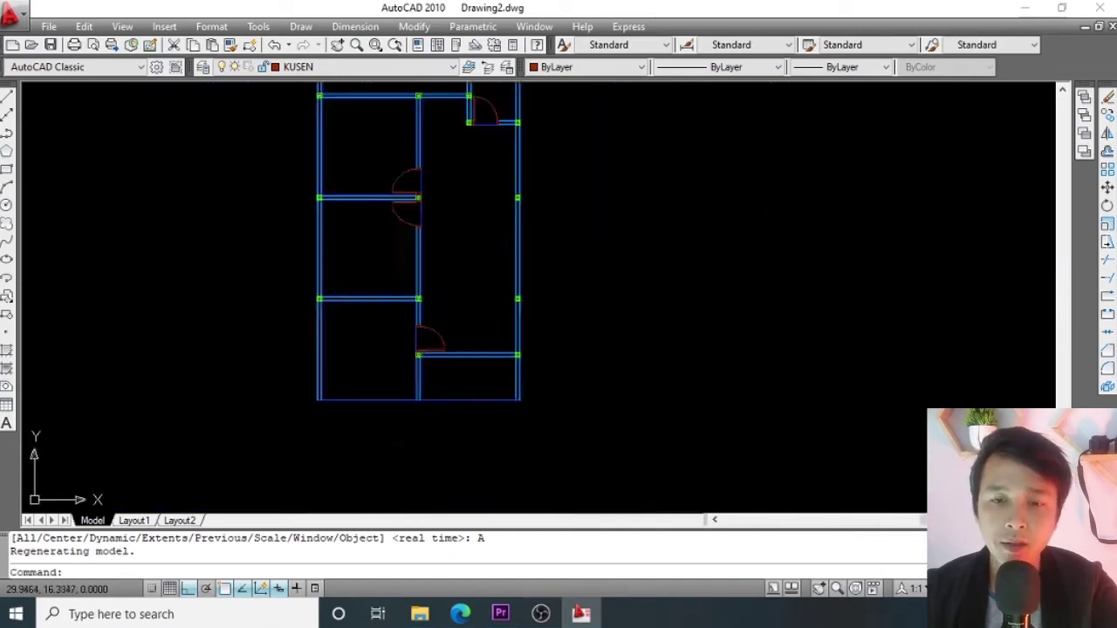
scroll(446, 279, up, 7)
middle_drag(447, 270, 443, 224)
scroll(440, 262, down, 5)
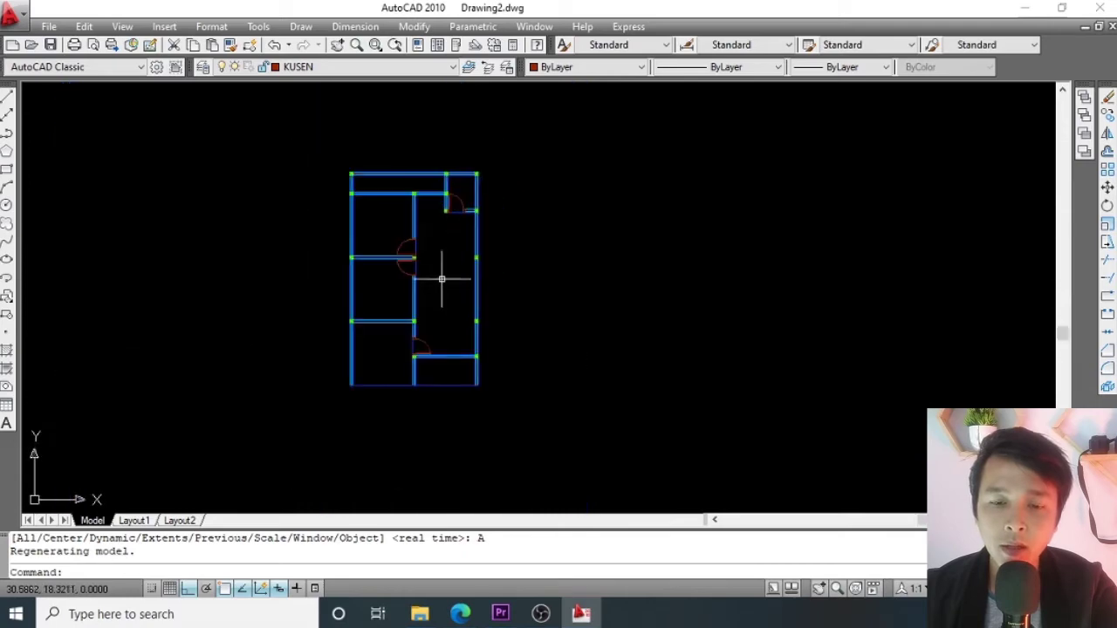
scroll(436, 279, up, 6)
middle_drag(429, 291, 424, 251)
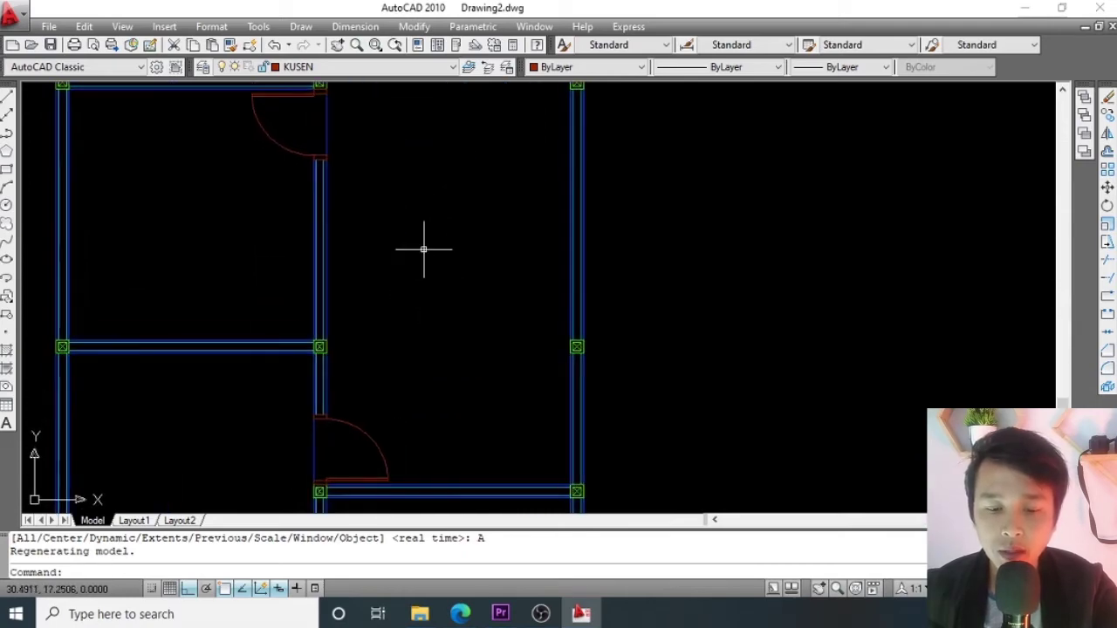
Draw a 0.05 by 0.15 rectangle in the open space of the large room between the middle and right walls.
scroll(400, 295, up, 2)
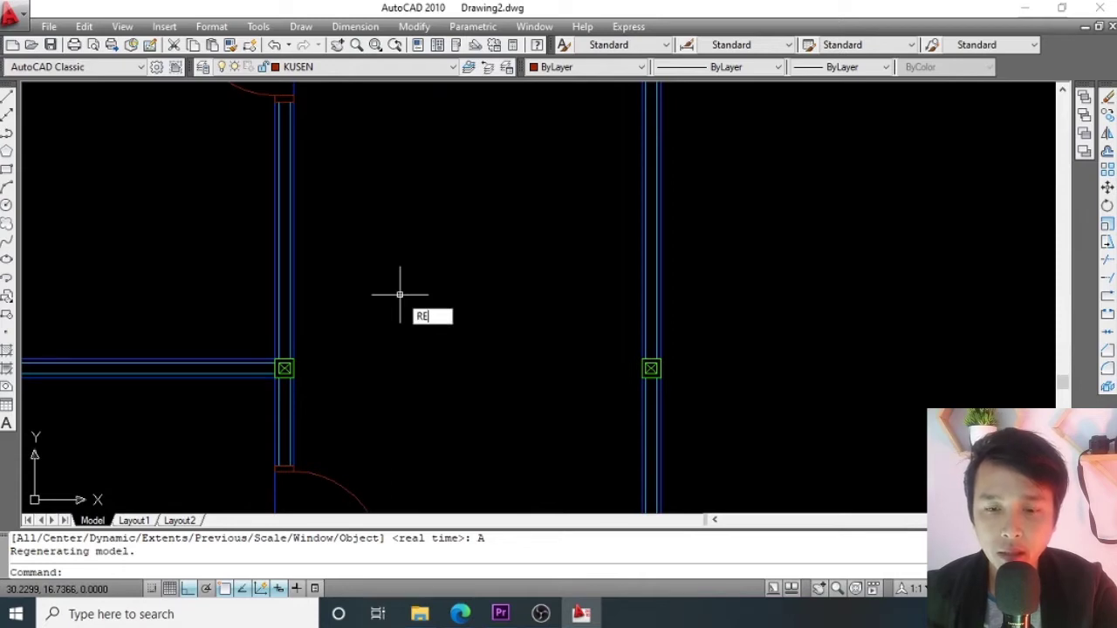
key(Return)
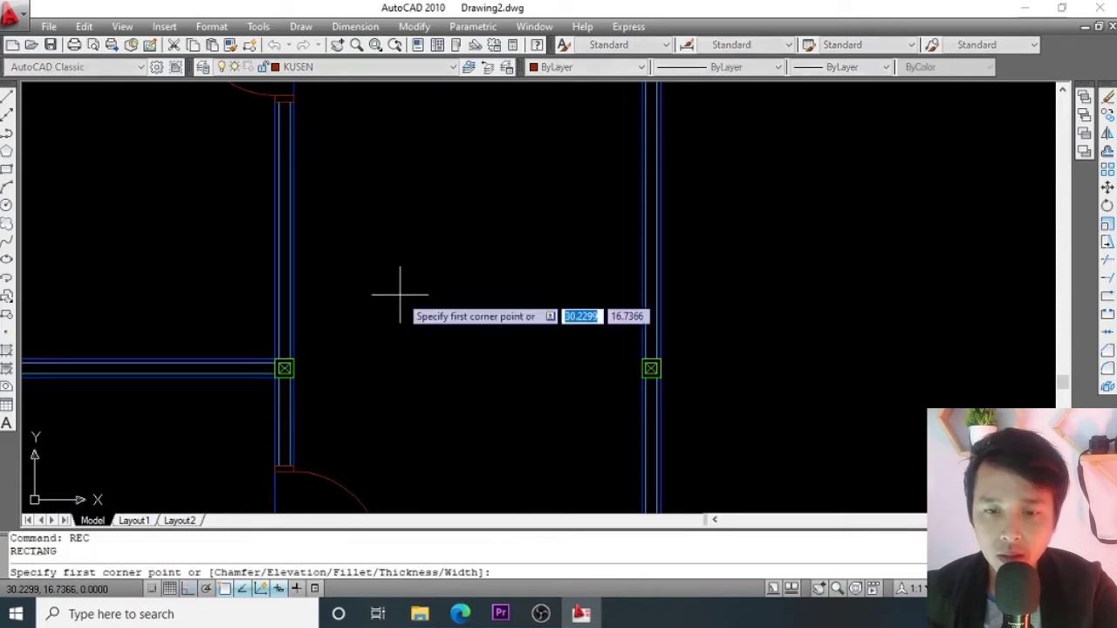
click(386, 253)
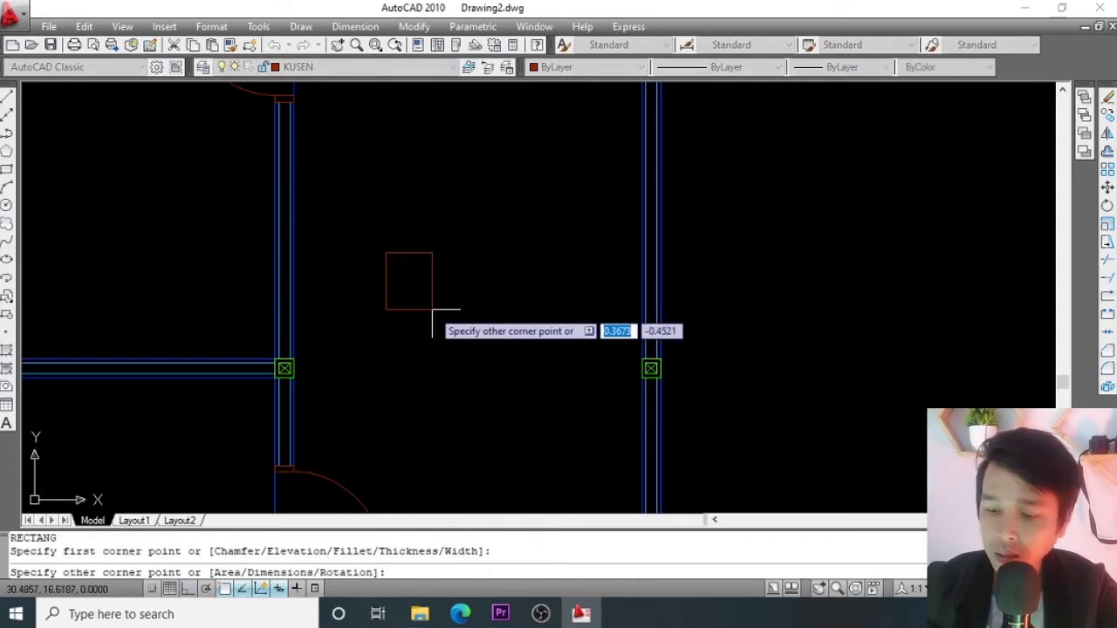
text(.05)
key(Tab)
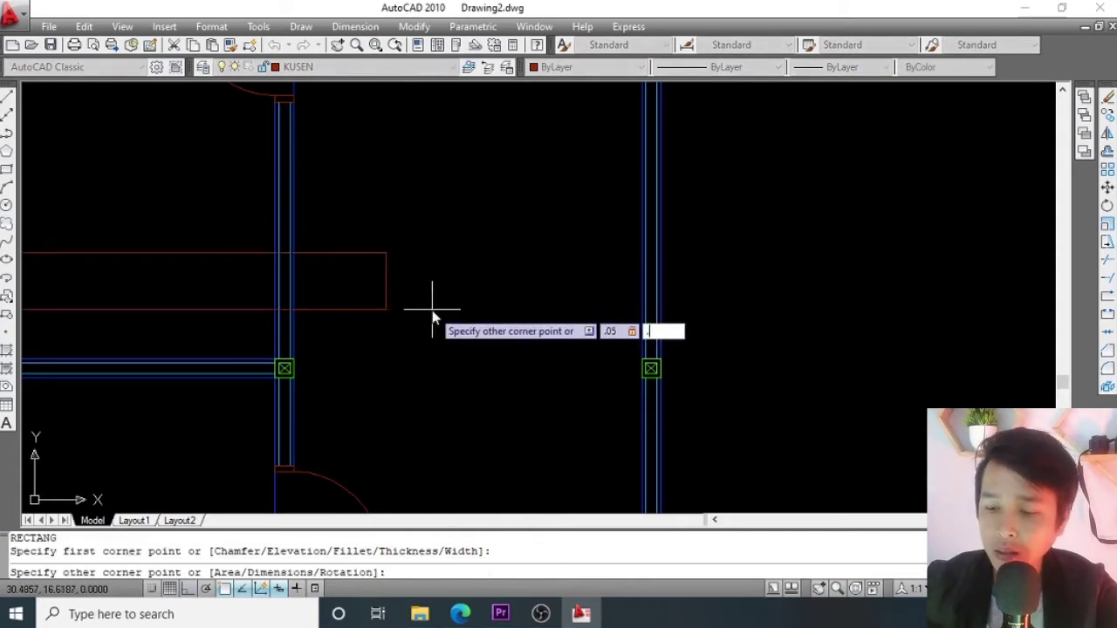
text(.15)
key(Return)
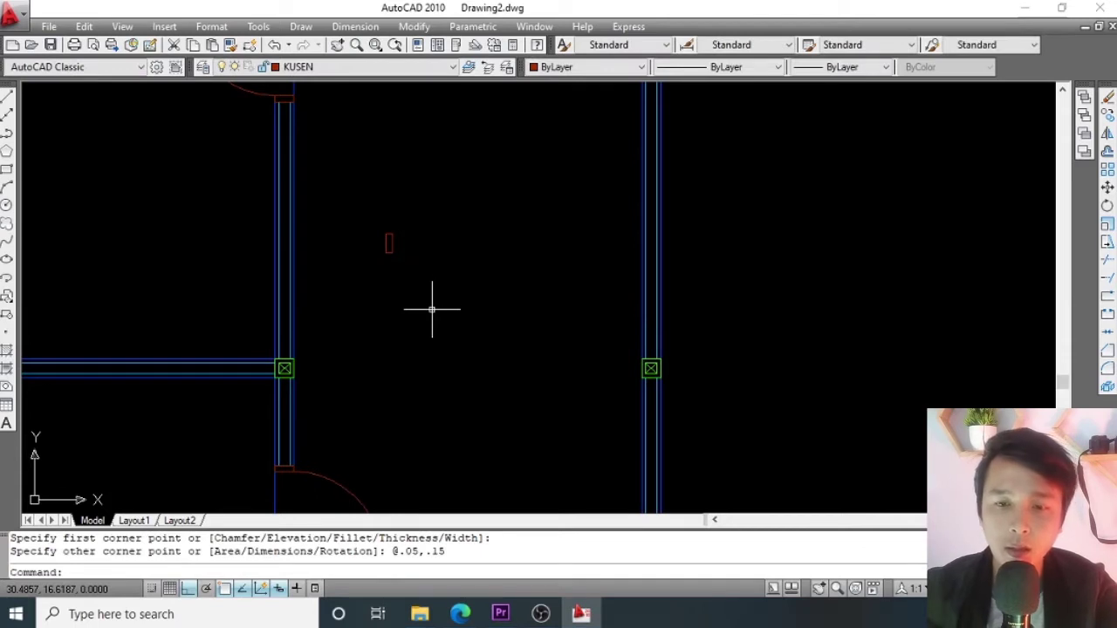
scroll(391, 241, up, 5)
key(Escape)
key(Escape)
middle_drag(398, 275, 401, 281)
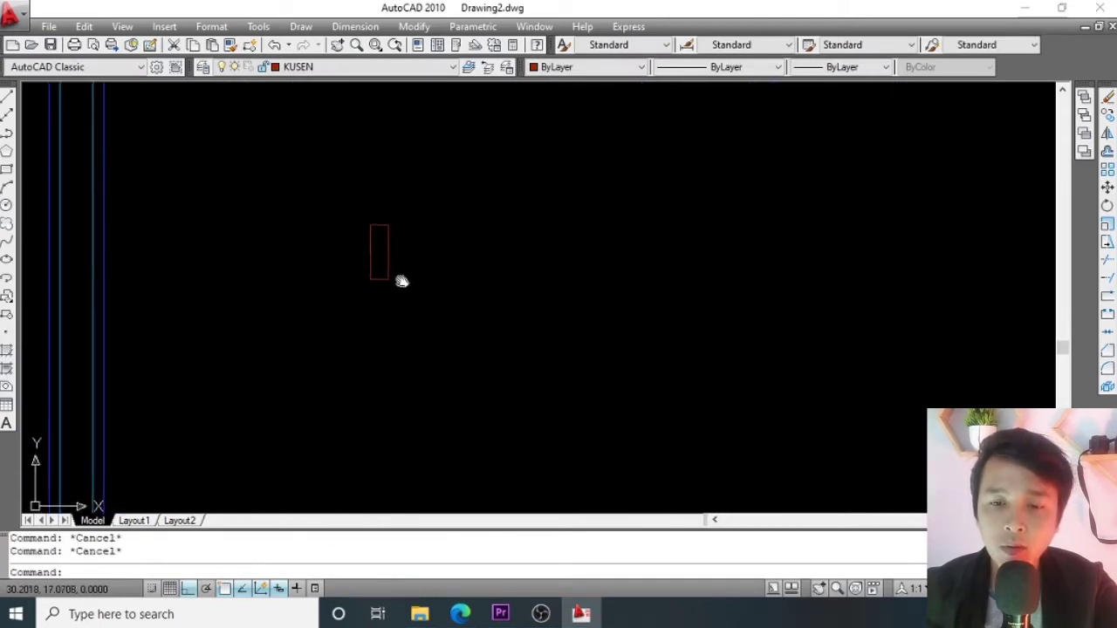
text(PL)
key(Return)
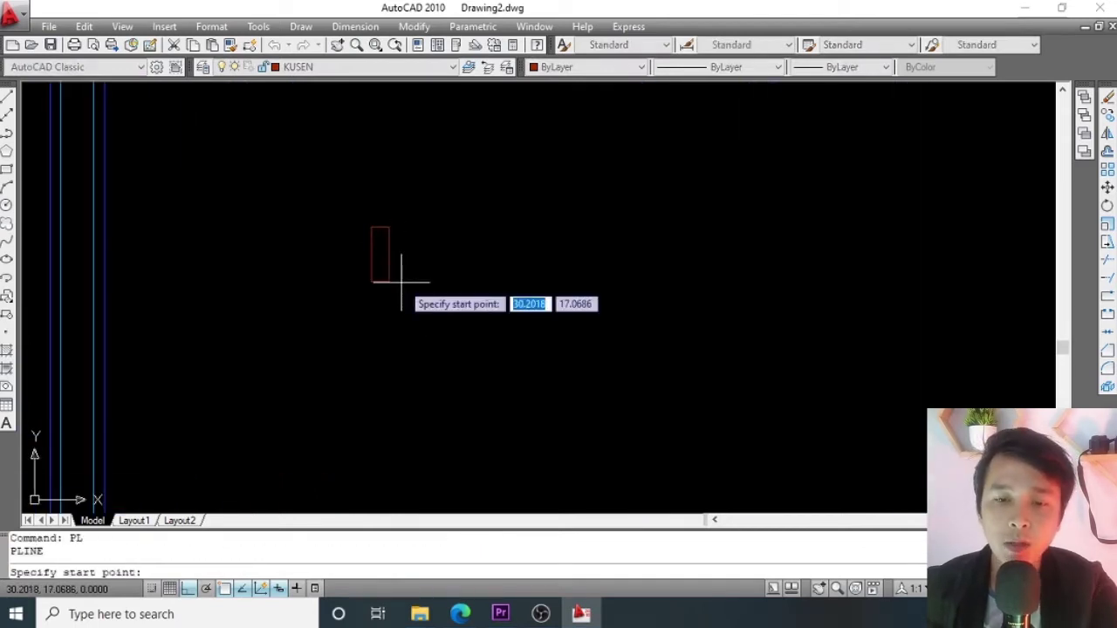
scroll(385, 288, up, 3)
key(Escape)
key(Escape)
key(Escape)
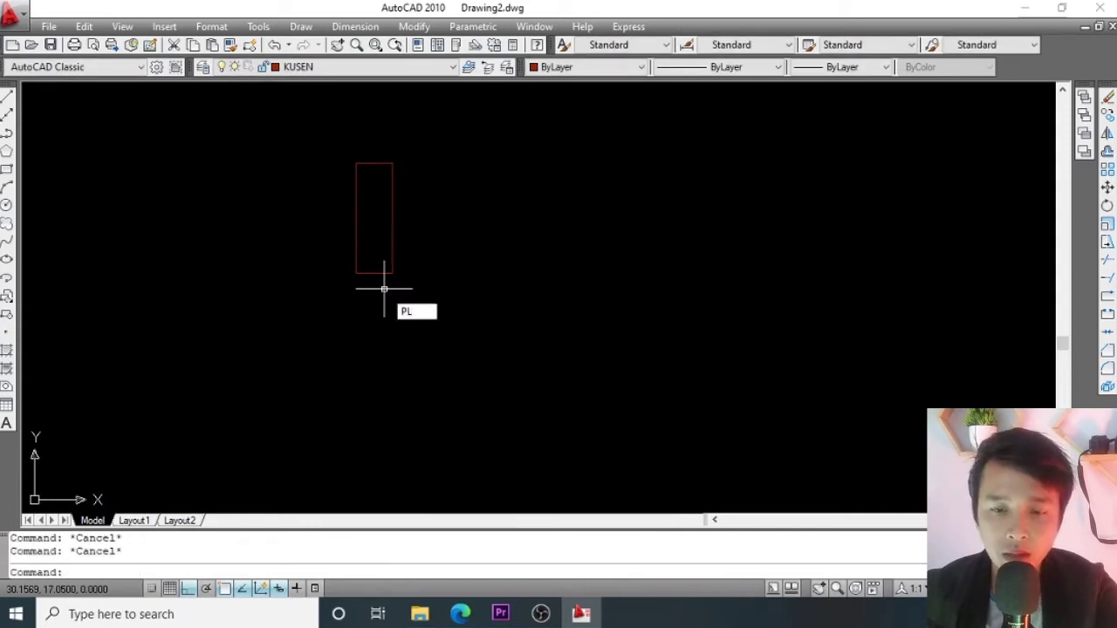
Draw a guide polyline from the jamb's lower outer corner: a short segment down, 0.5 to the right, and a long segment up.
text(PL)
key(Return)
click(356, 273)
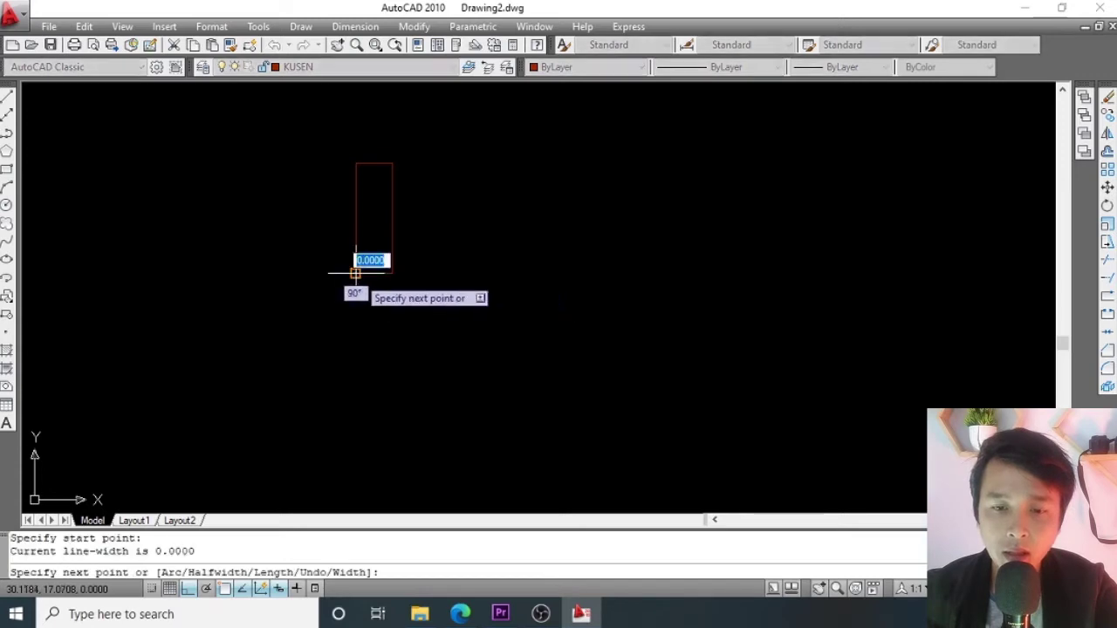
click(371, 336)
scroll(357, 320, down, 2)
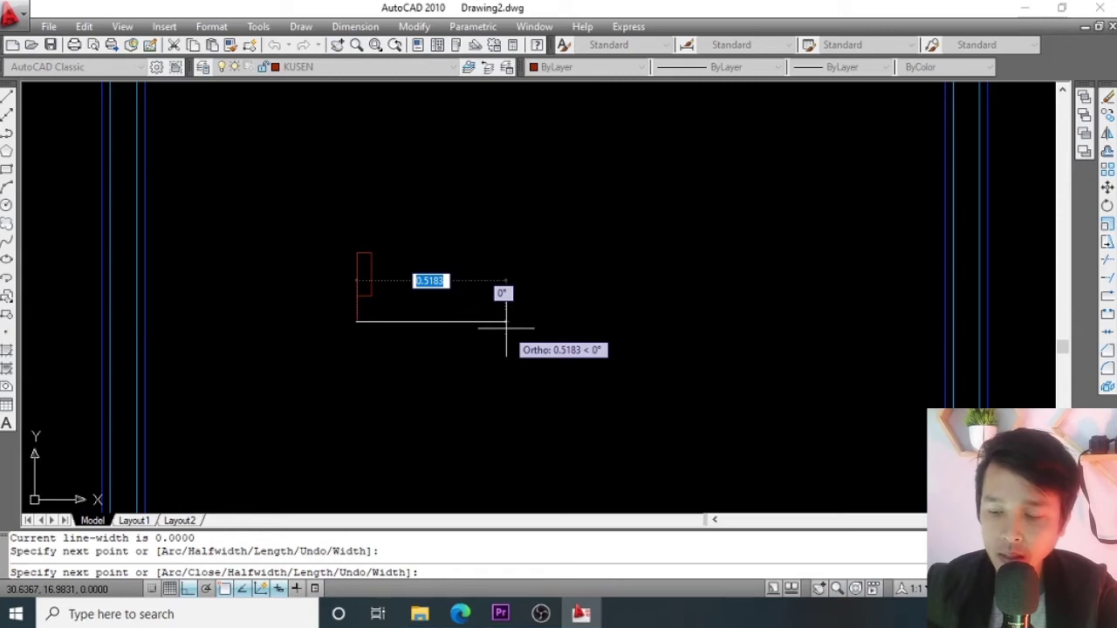
text(.5)
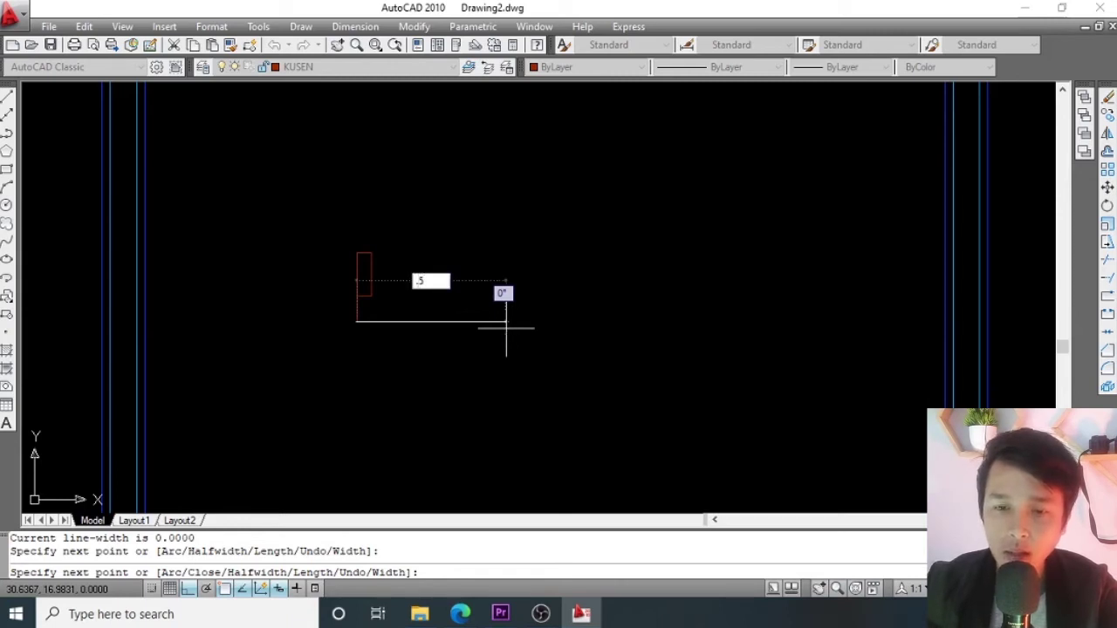
key(Return)
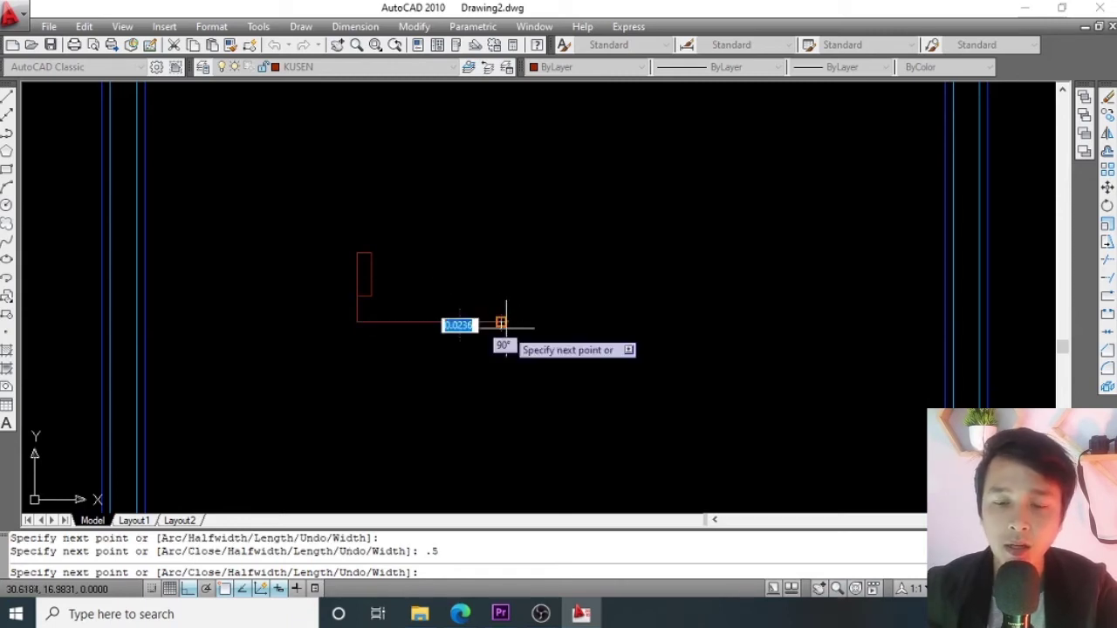
click(508, 181)
key(Return)
scroll(504, 322, up, 2)
key(Escape)
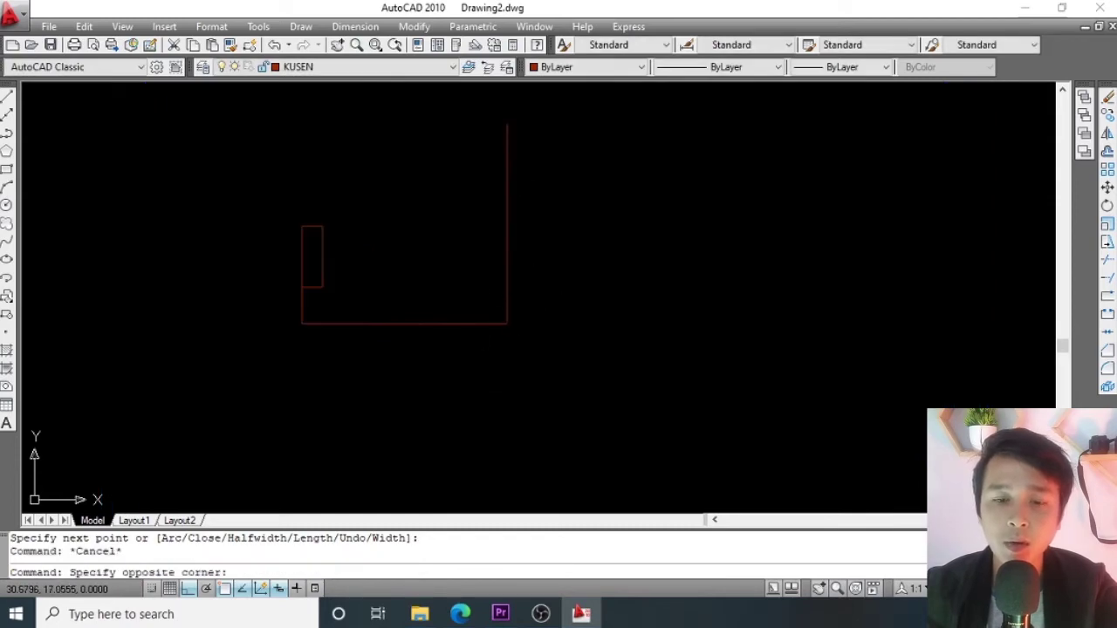
click(530, 294)
click(430, 279)
key(Escape)
scroll(431, 281, down, 2)
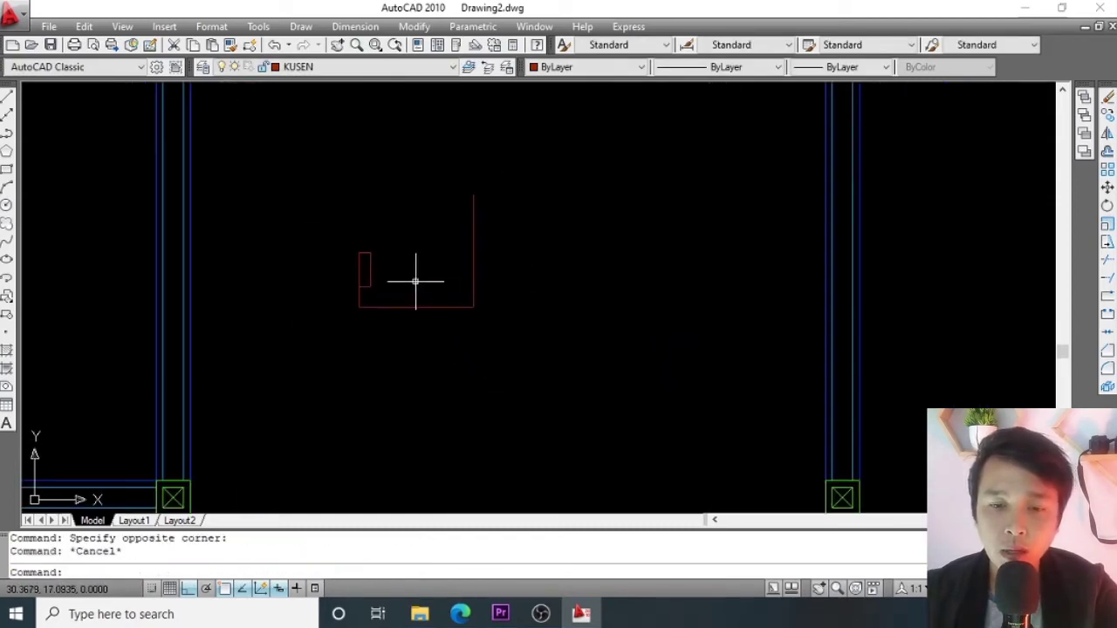
scroll(408, 301, up, 2)
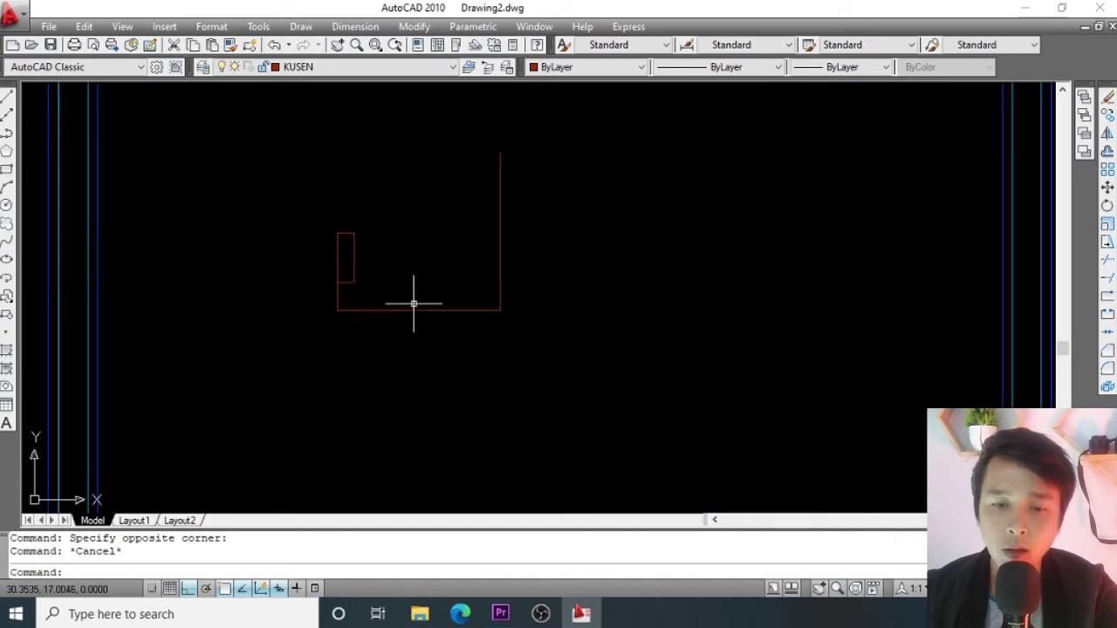
Copy the guide polyline to the right so its lower-left corner meets the original's lower-right corner.
click(418, 295)
click(391, 329)
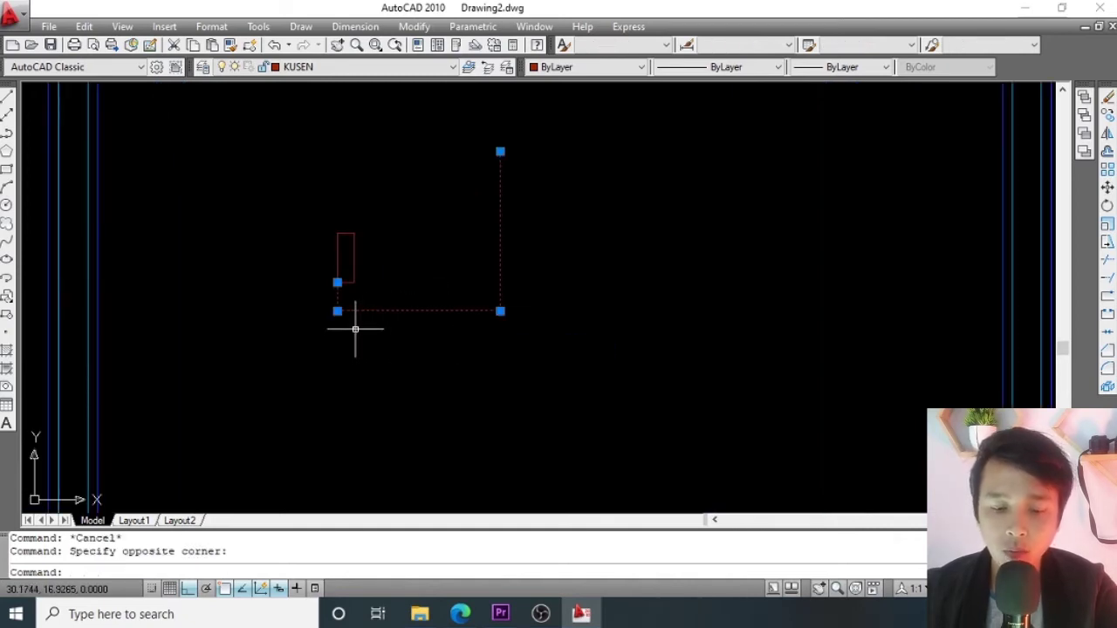
key(Return)
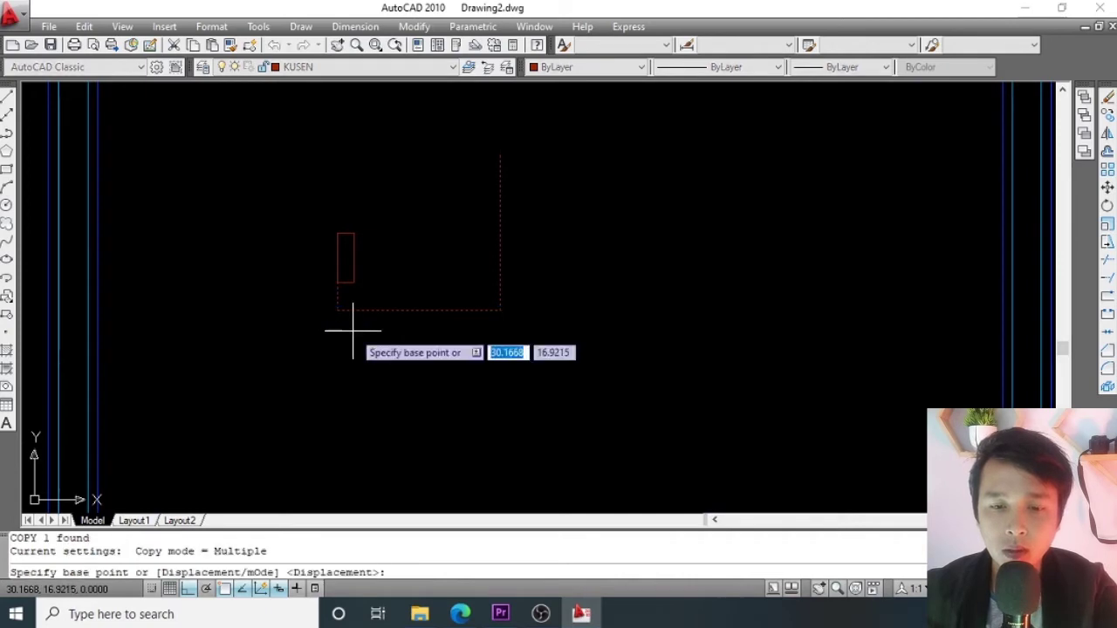
click(337, 311)
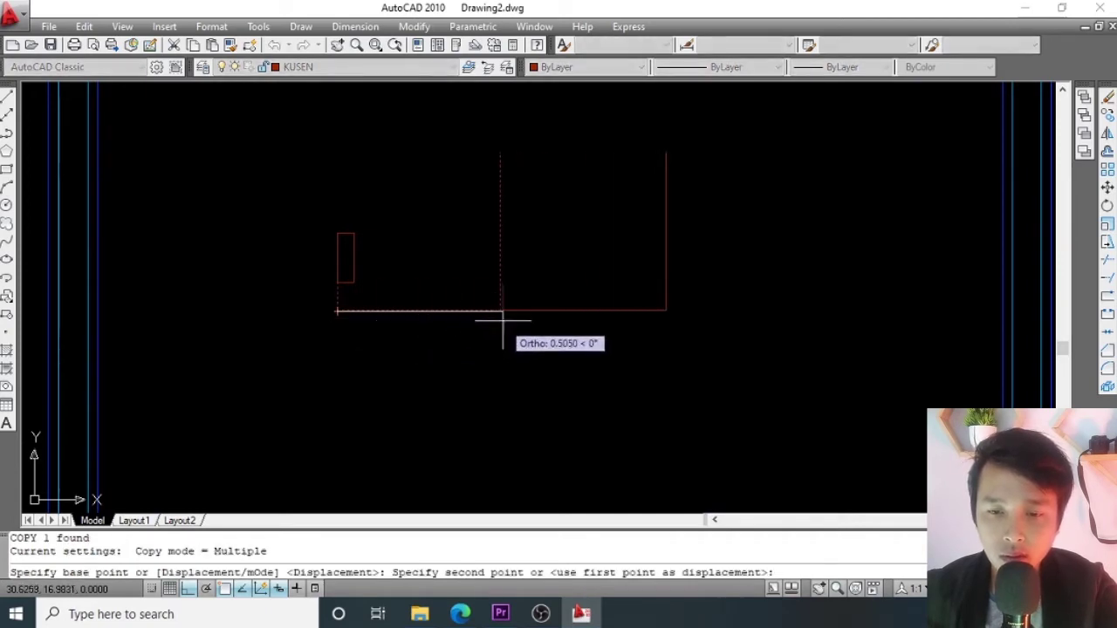
click(499, 311)
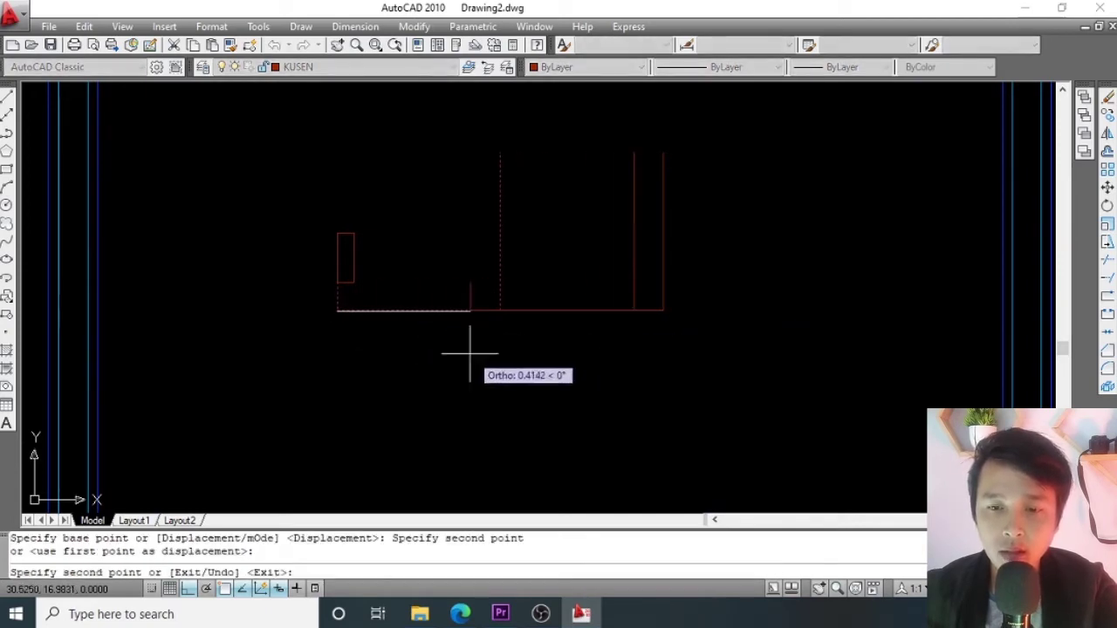
key(Return)
scroll(411, 320, down, 2)
scroll(453, 309, up, 3)
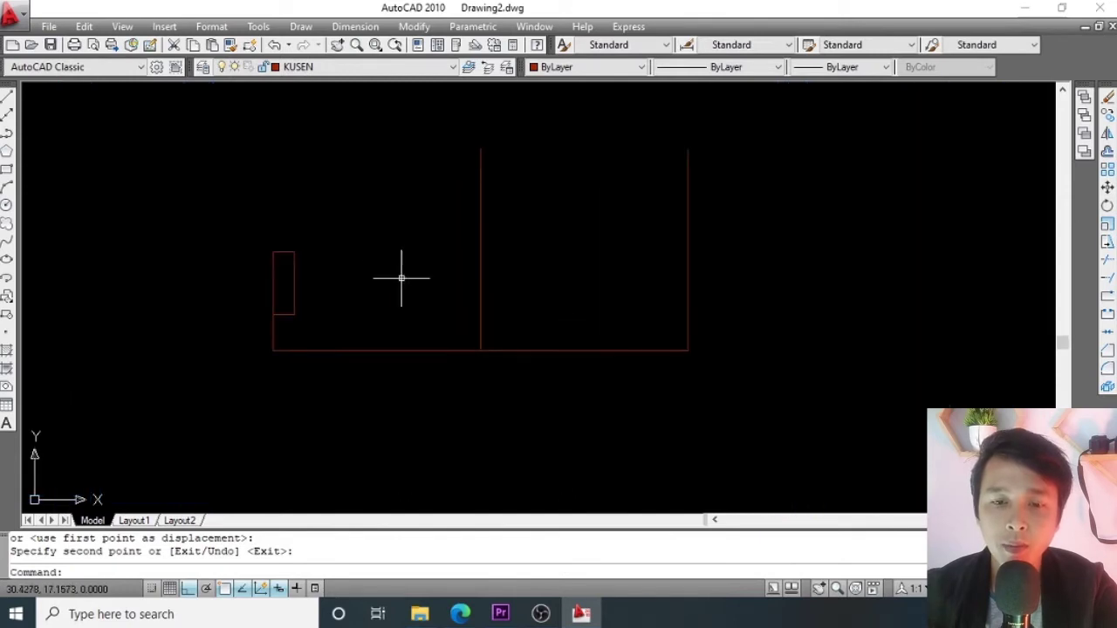
Copy the jamb rectangle horizontally so its right side lies against the far-right vertical guide line.
click(244, 224)
click(324, 334)
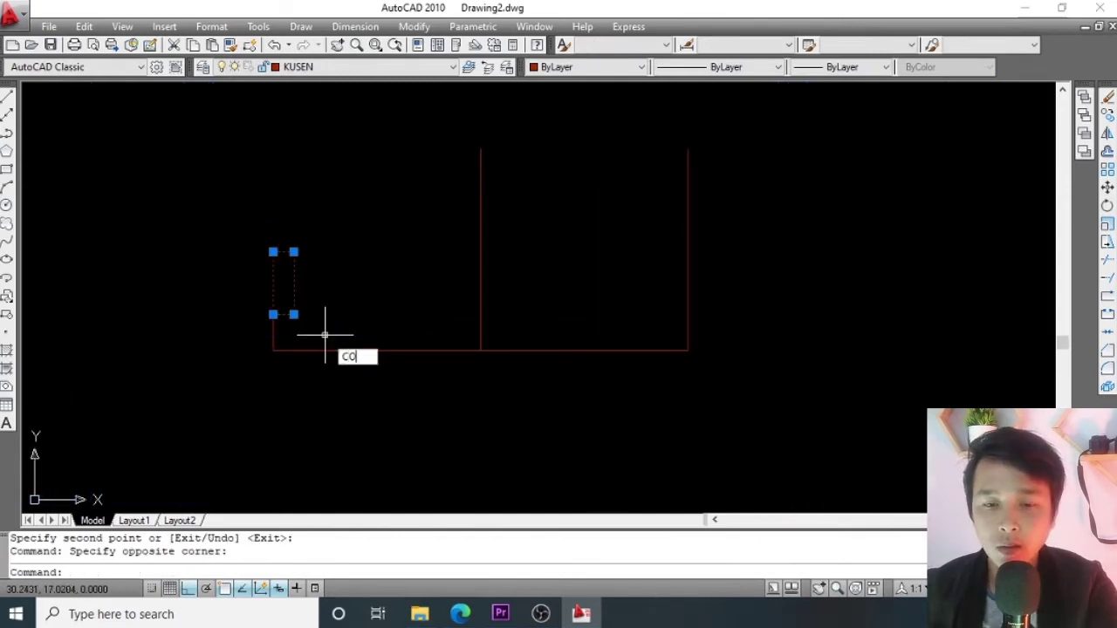
key(Return)
click(293, 314)
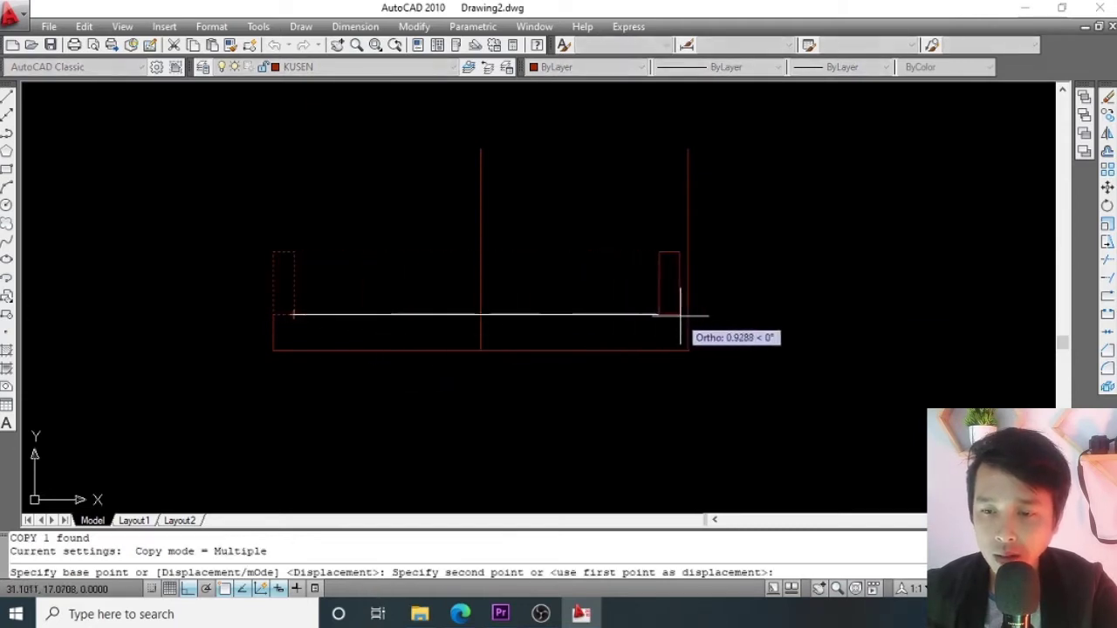
click(687, 315)
key(Escape)
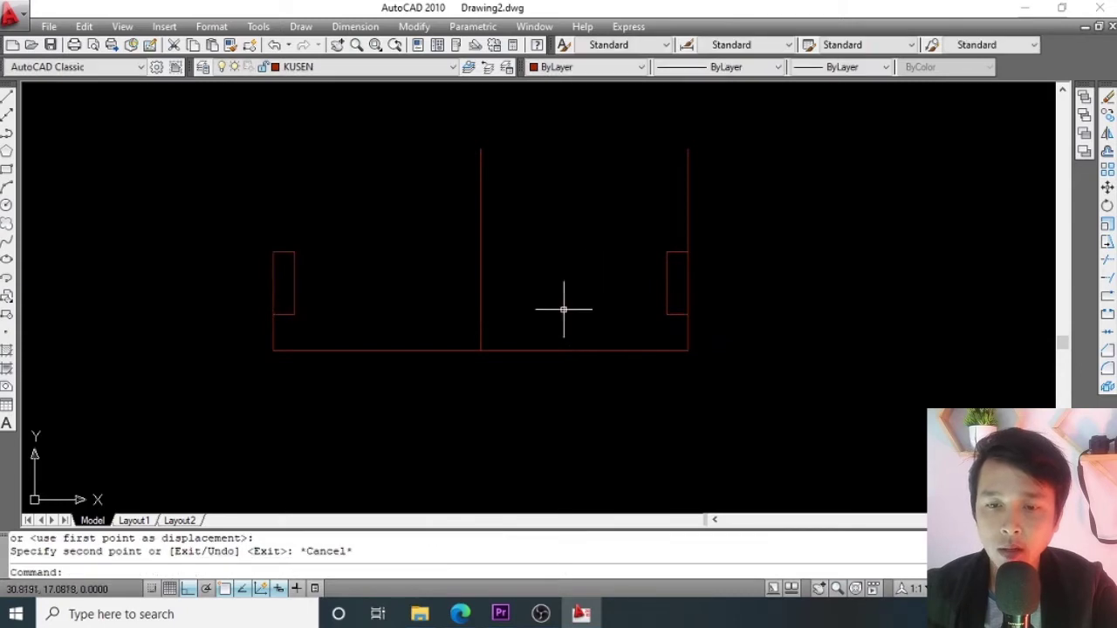
Copy the left jamb by the midpoint of its top edge onto the middle vertical guide line, level with the other jambs.
scroll(321, 273, up, 3)
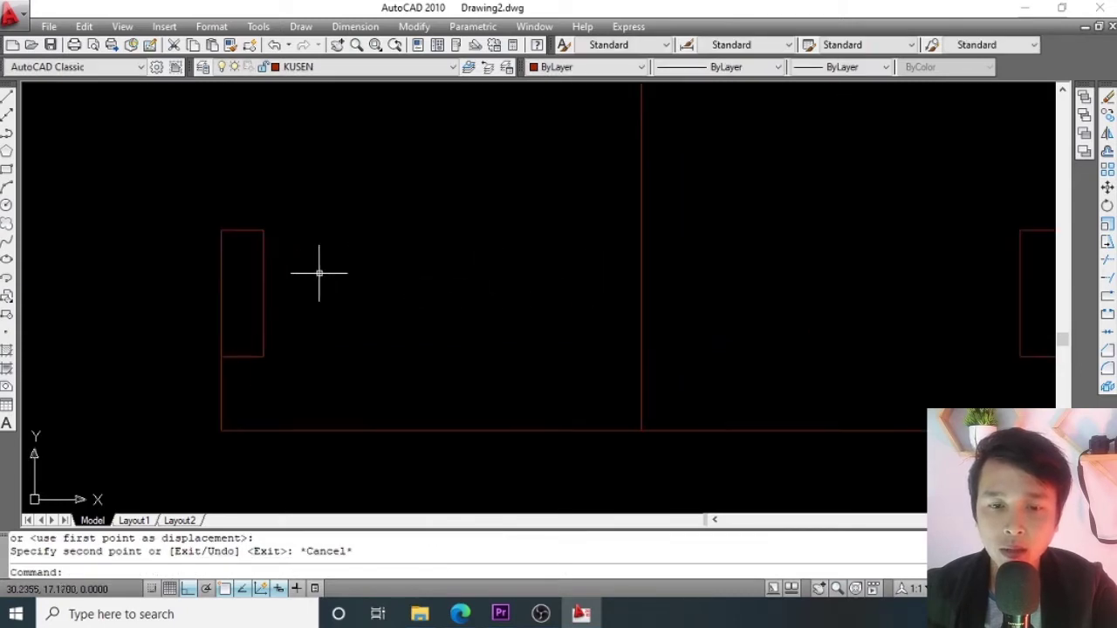
click(324, 278)
click(227, 291)
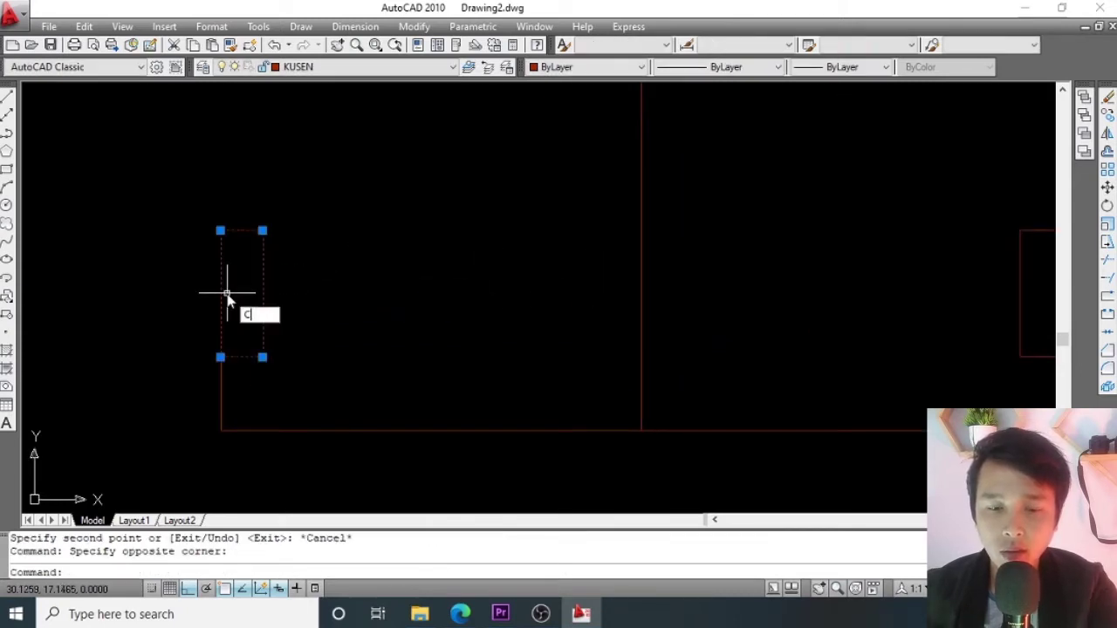
key(Return)
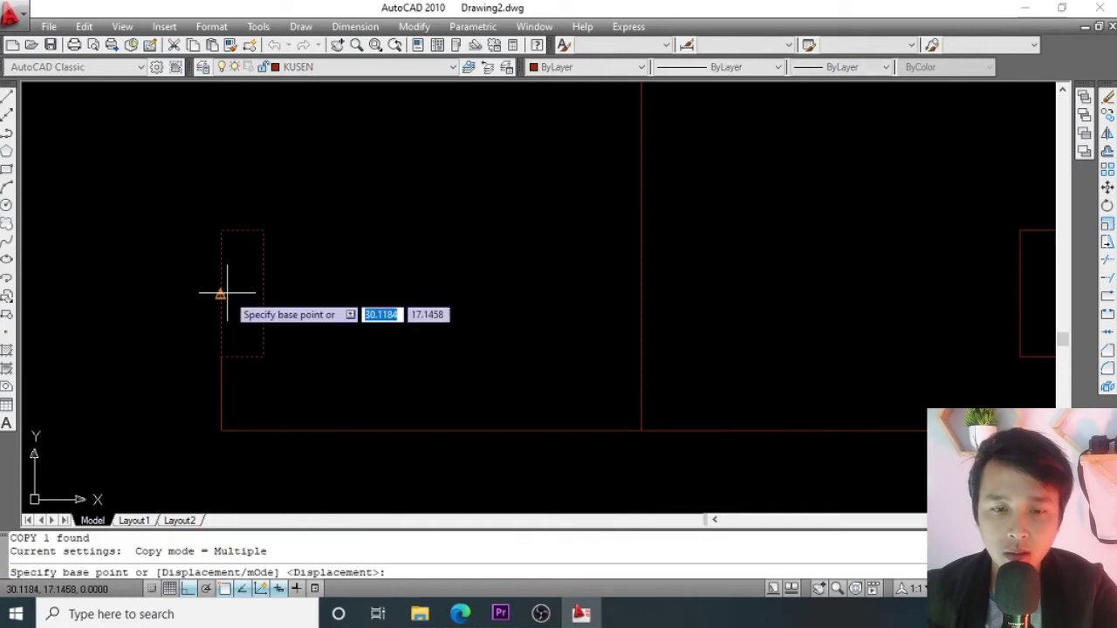
click(242, 231)
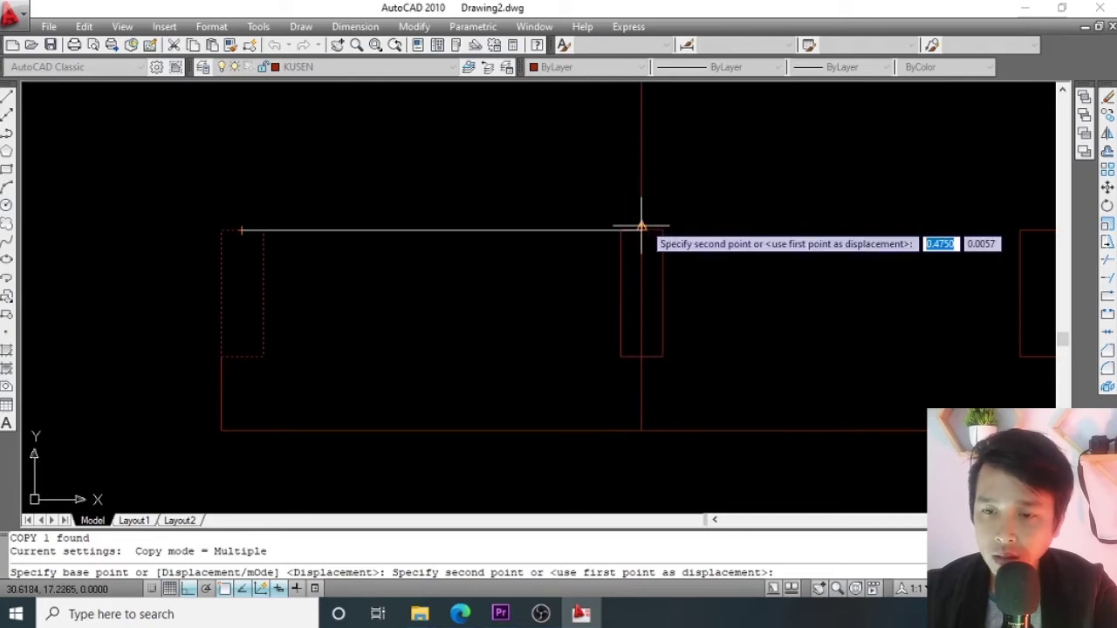
scroll(641, 231, up, 6)
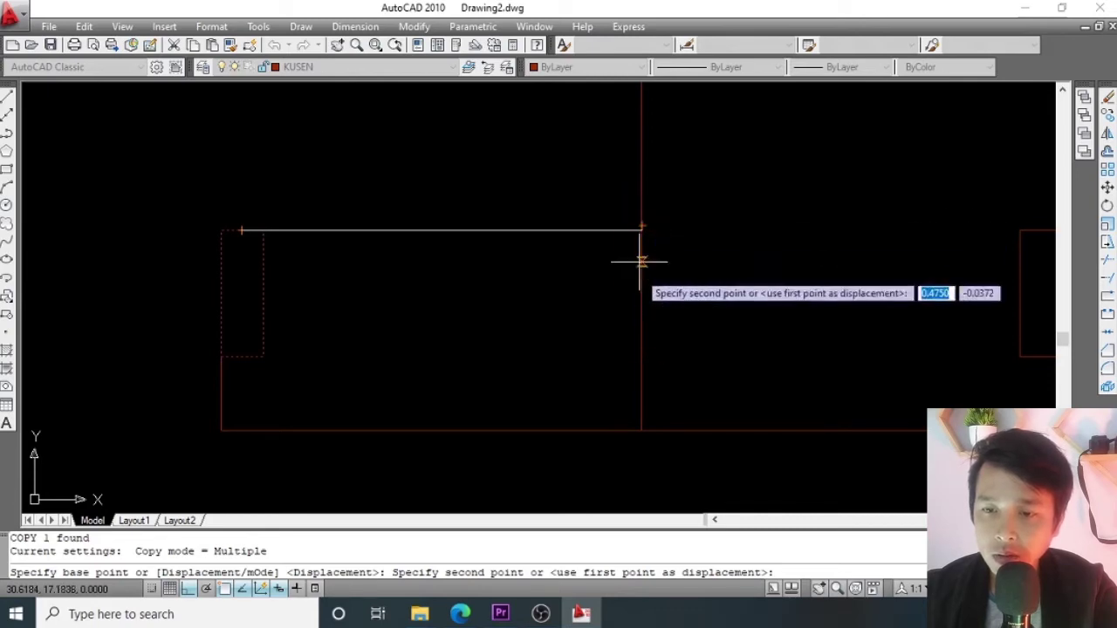
scroll(641, 194, down, 1)
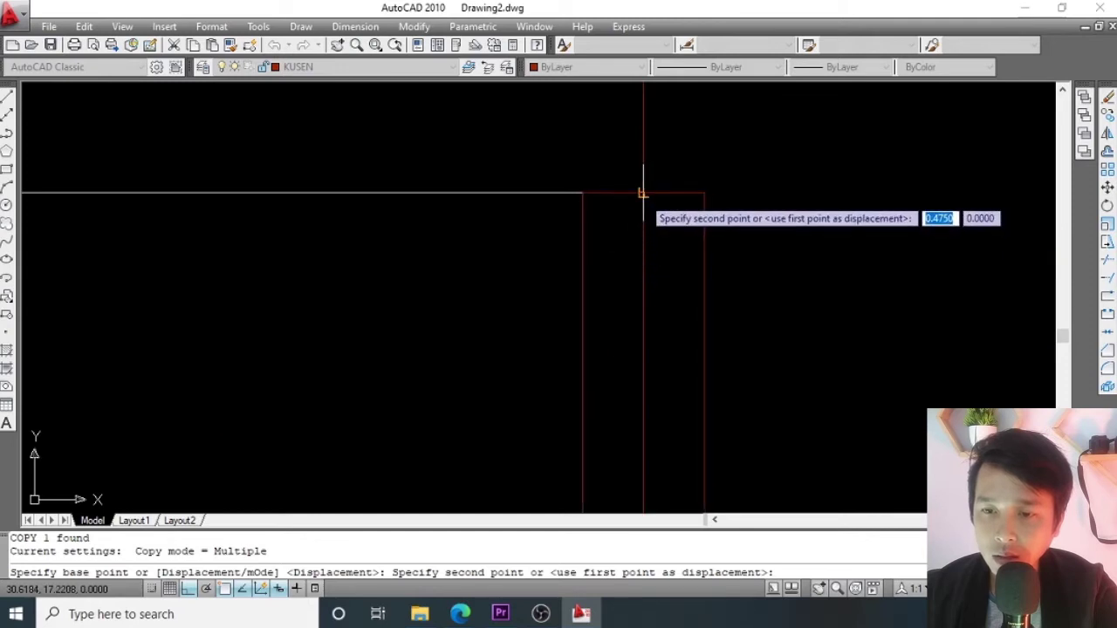
click(643, 191)
scroll(432, 252, down, 4)
key(Escape)
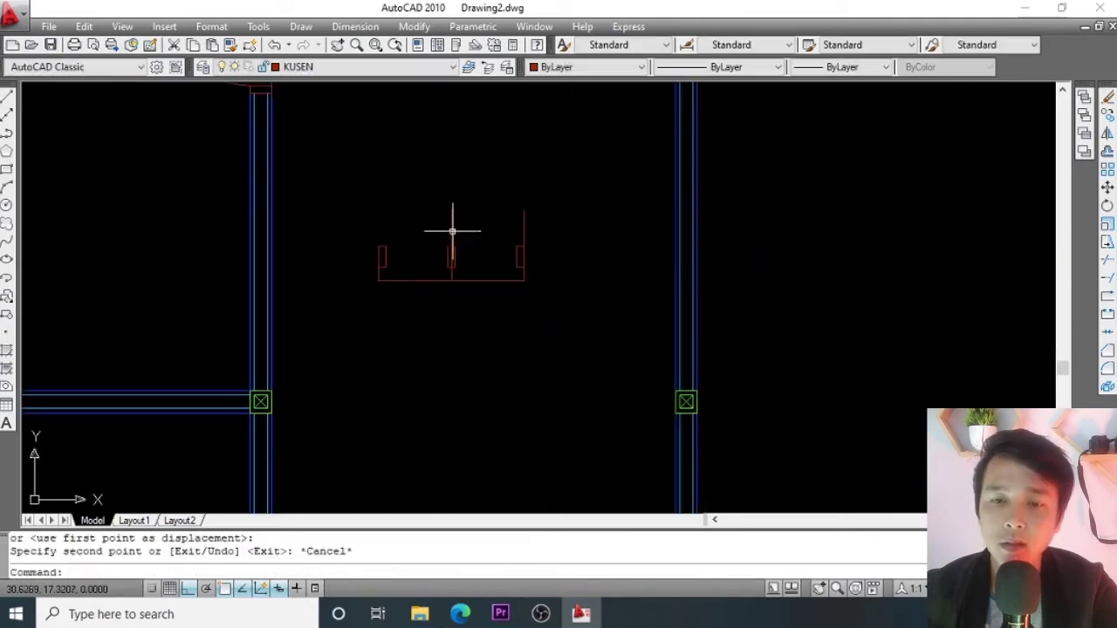
scroll(467, 253, up, 5)
click(889, 379)
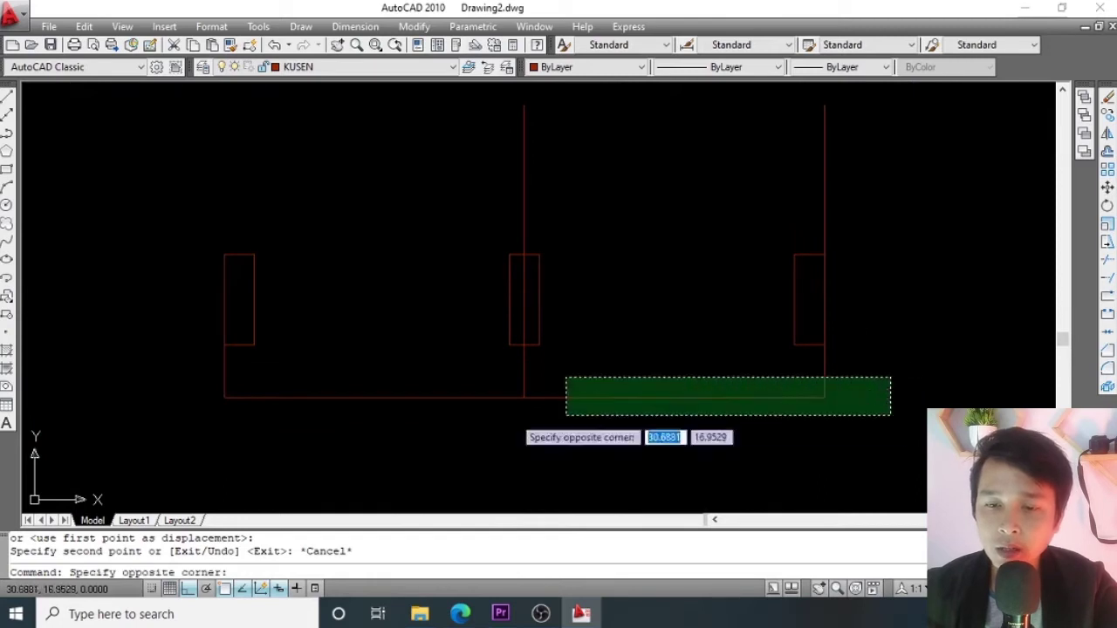
click(523, 394)
key(Escape)
click(654, 374)
click(593, 418)
key(Escape)
click(452, 376)
click(412, 436)
scroll(378, 393, down, 4)
scroll(378, 381, up, 2)
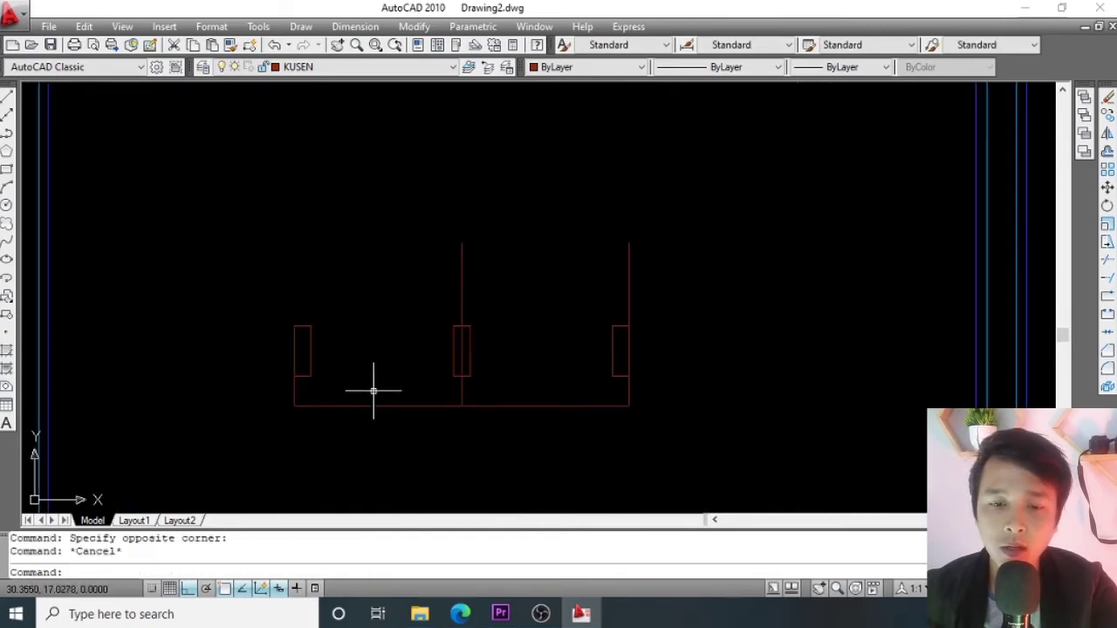
Stretch the free left end of the guide polyline straight up to a point above the left jamb.
scroll(279, 378, up, 2)
click(300, 377)
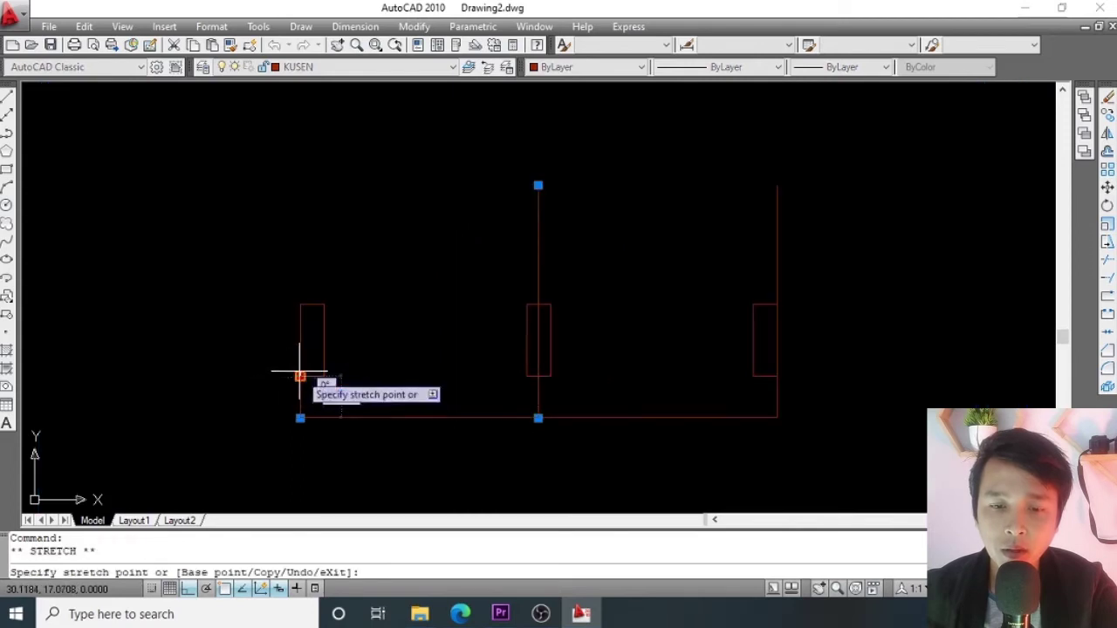
key(Escape)
key(Escape)
scroll(411, 305, down, 3)
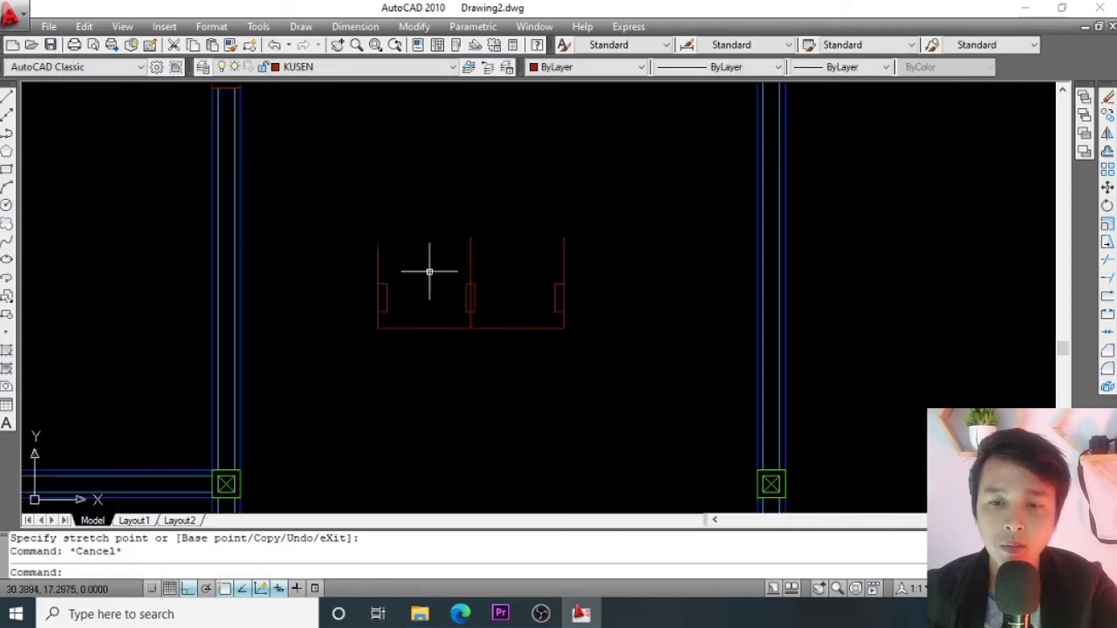
scroll(259, 298, up, 2)
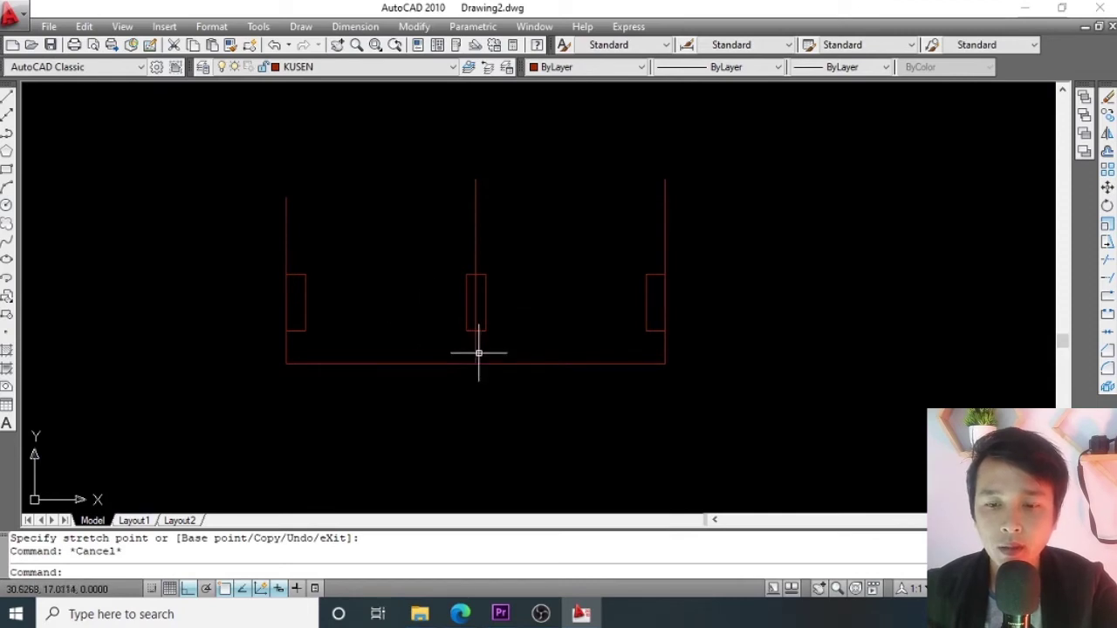
click(711, 185)
click(614, 225)
key(Escape)
click(293, 208)
click(253, 223)
key(Escape)
scroll(498, 262, up, 2)
click(501, 229)
click(427, 239)
key(Escape)
key(Escape)
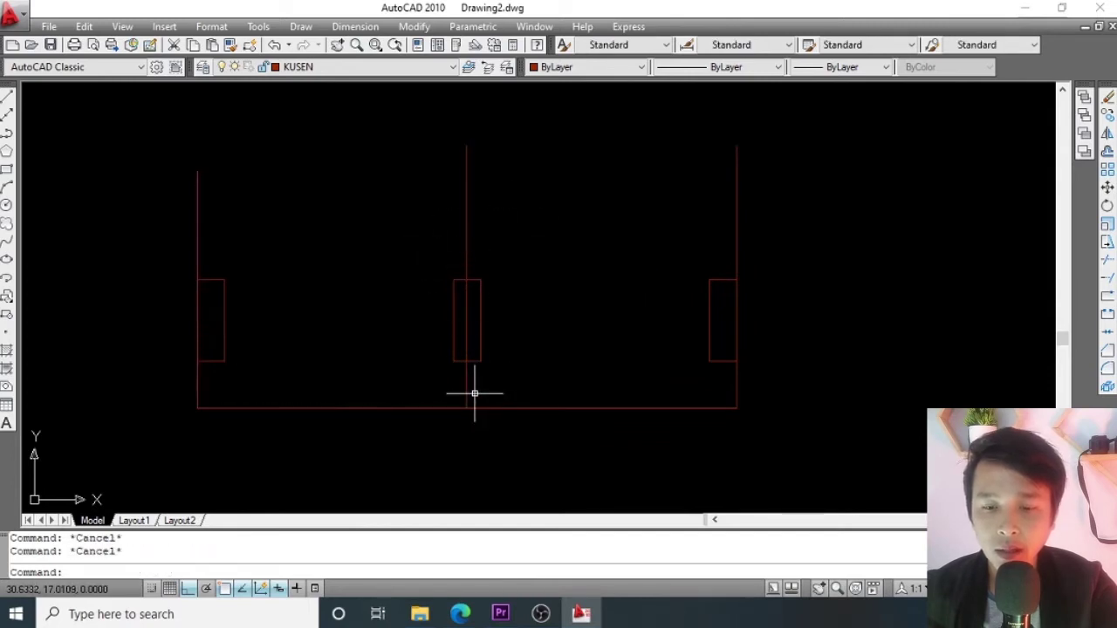
Trim the middle guide line below the centre jamb and erase the remaining line running up through it.
key(Return)
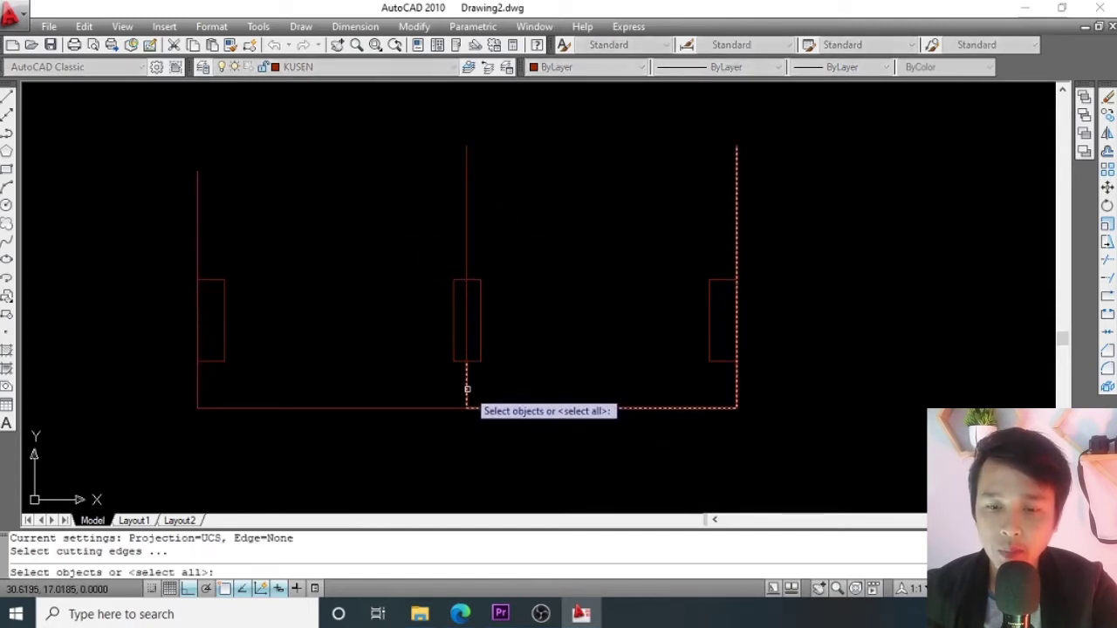
key(Return)
click(467, 386)
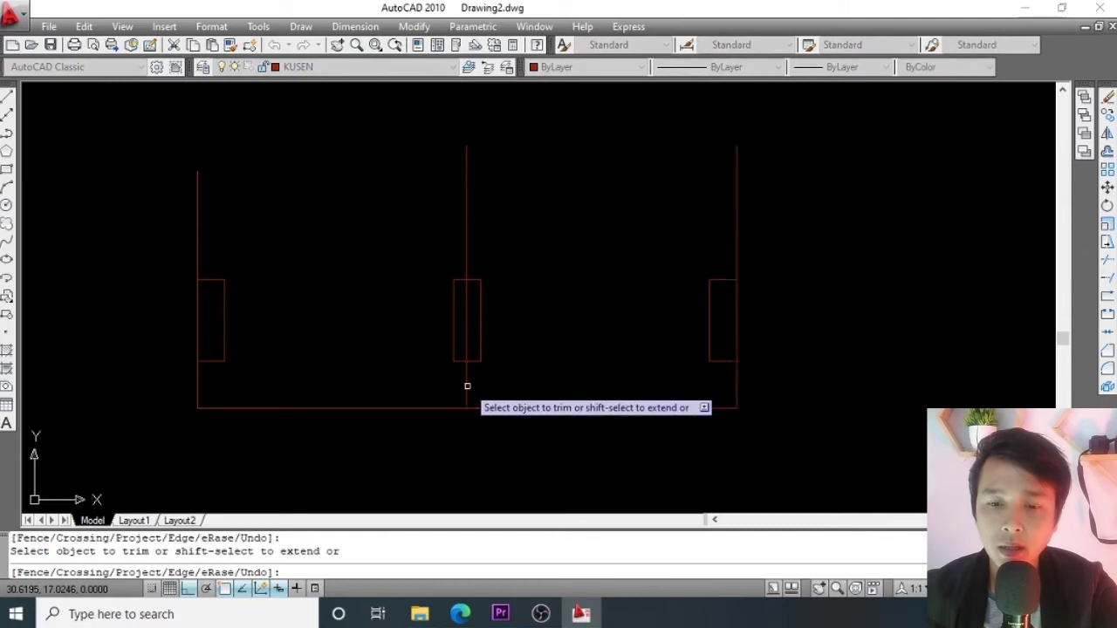
key(Return)
click(499, 243)
click(439, 219)
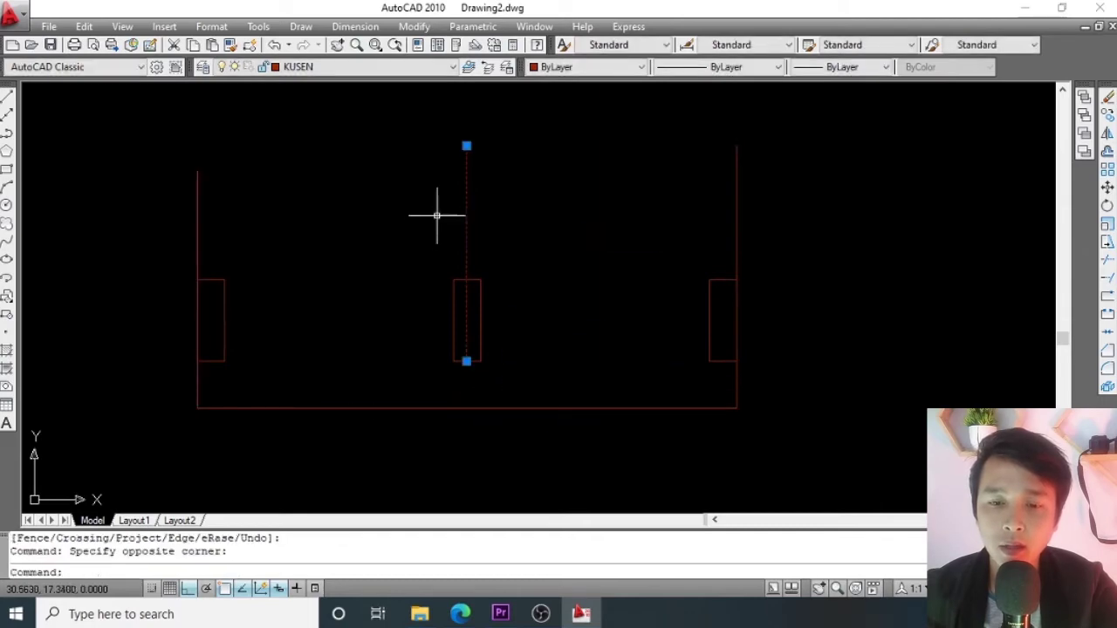
key(Return)
scroll(468, 289, down, 5)
scroll(469, 294, up, 3)
scroll(376, 294, up, 4)
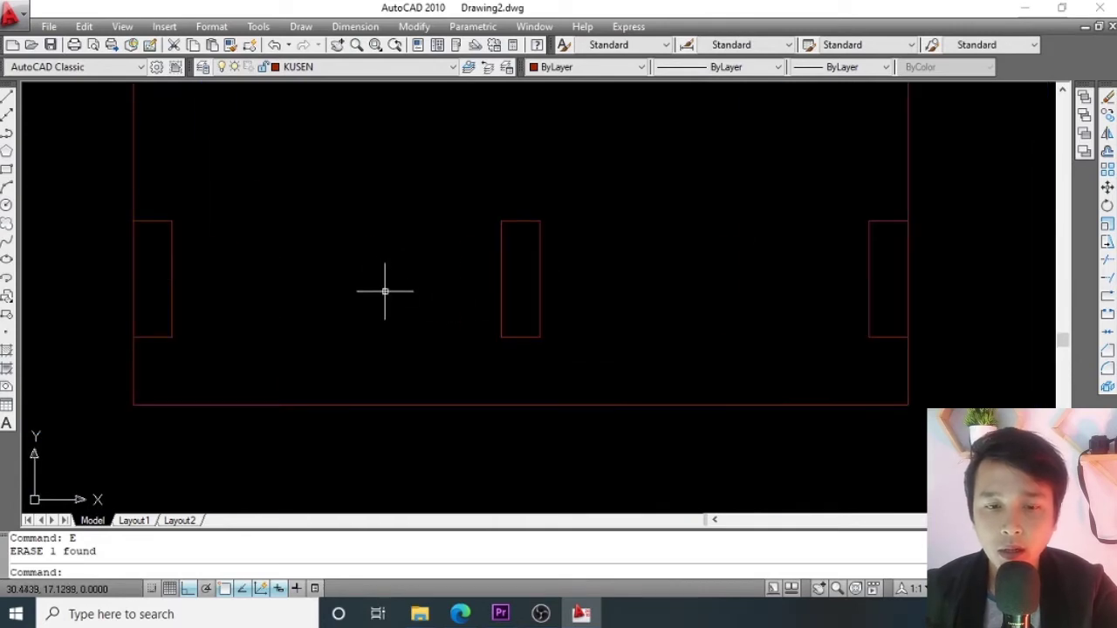
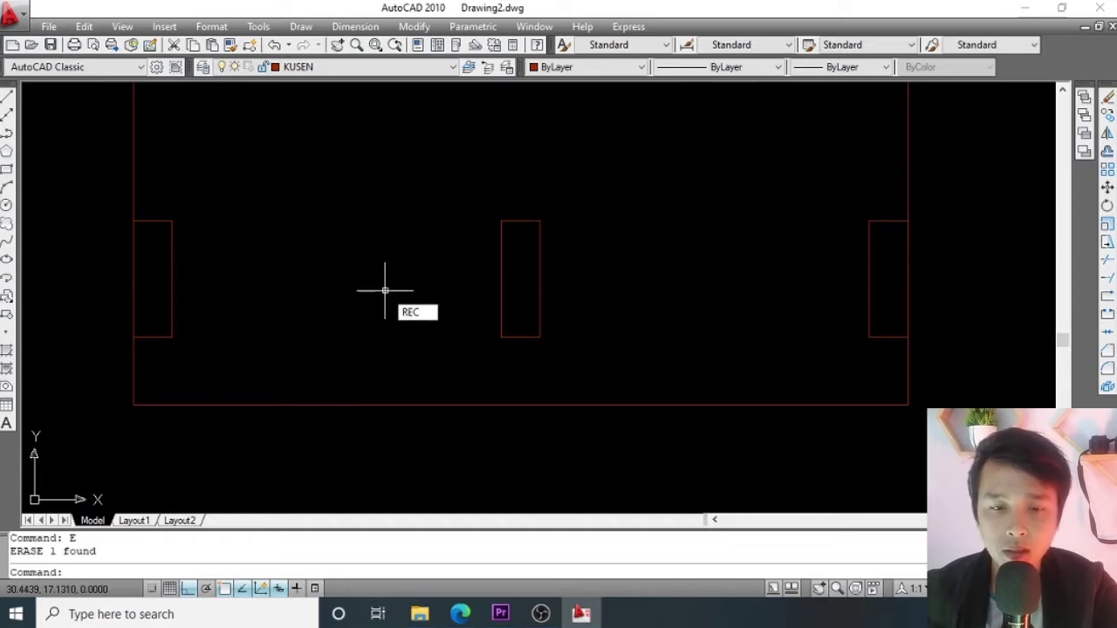
Draw a shallow rectangle from the left jamb's lower inner corner across to the facing side of the centre jamb.
key(Return)
click(172, 336)
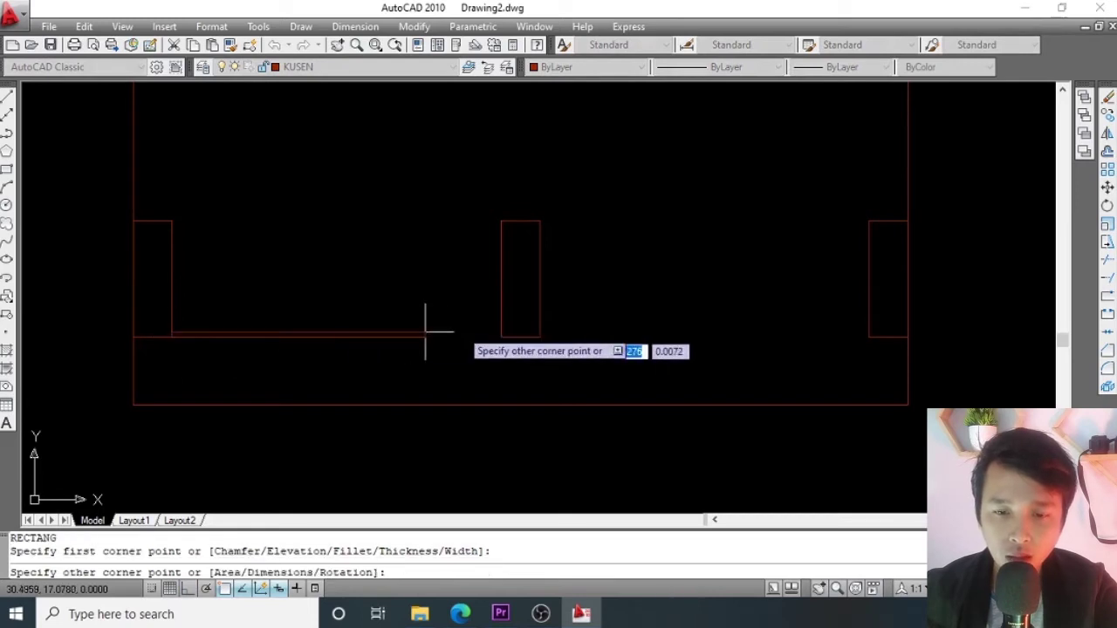
click(501, 310)
scroll(397, 274, up, 2)
middle_drag(397, 273, 369, 297)
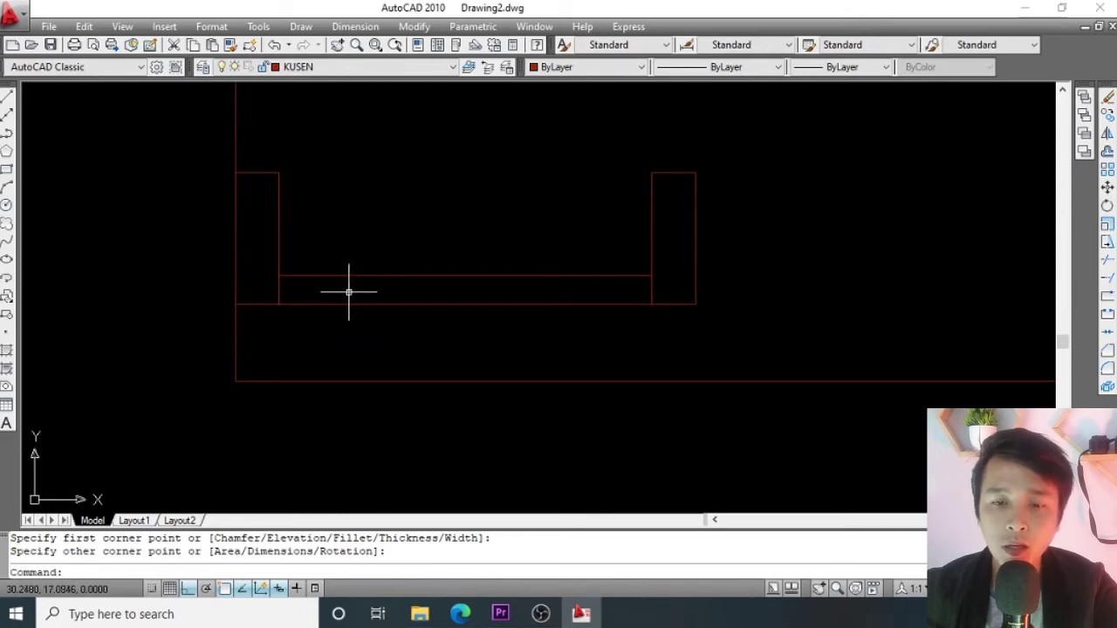
scroll(293, 262, up, 2)
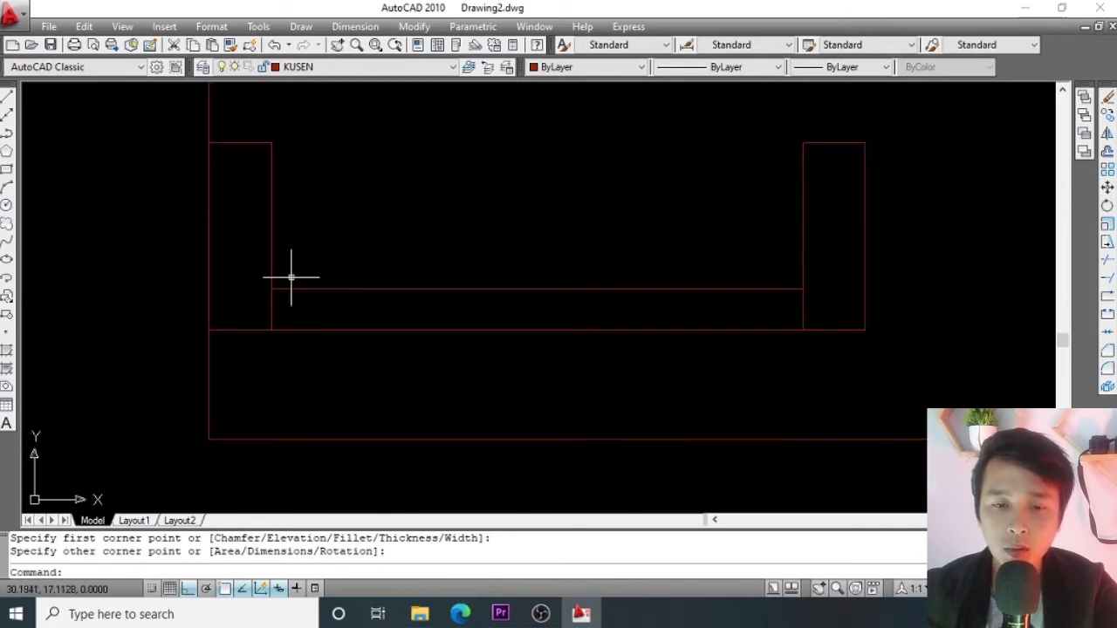
click(272, 263)
click(372, 262)
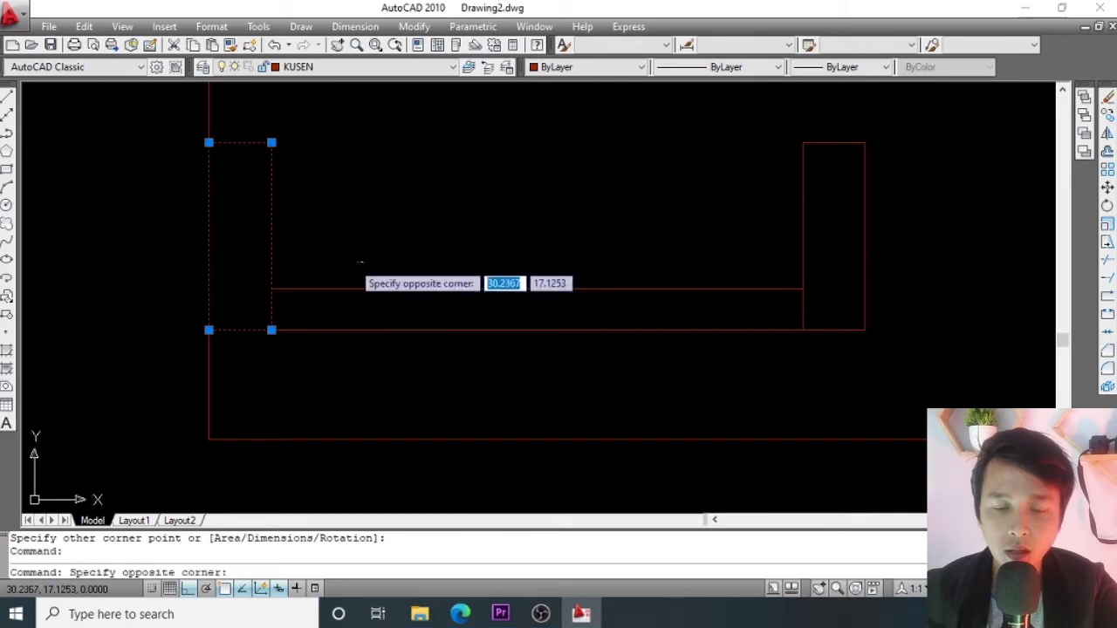
key(Escape)
click(339, 269)
key(Escape)
key(Escape)
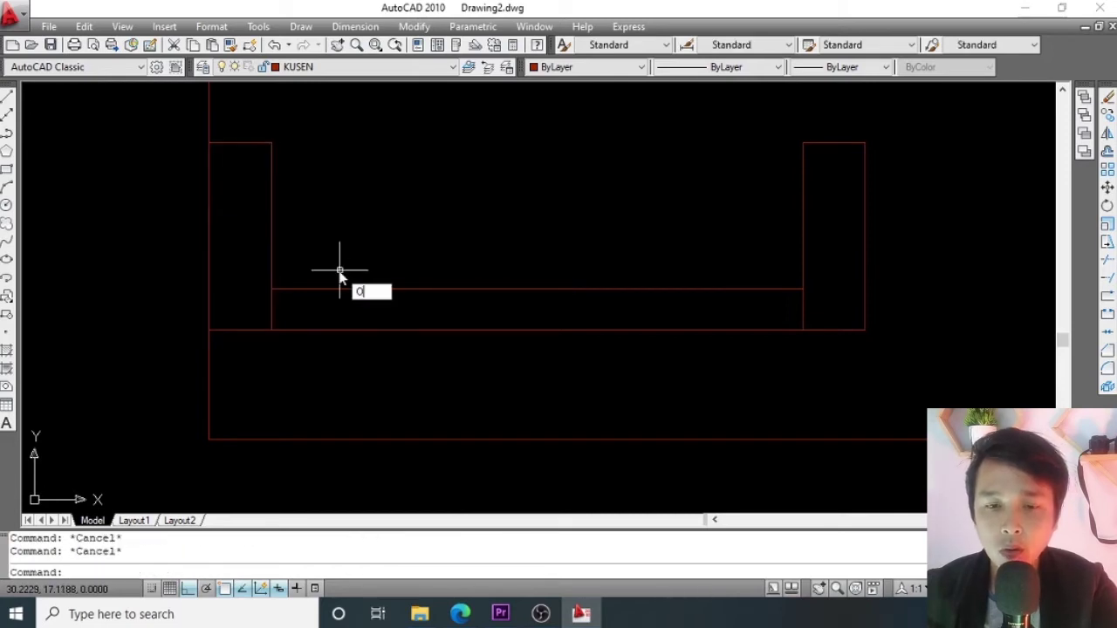
Offset the left jamb's outline outward by 0.07 as a construction guide.
key(Return)
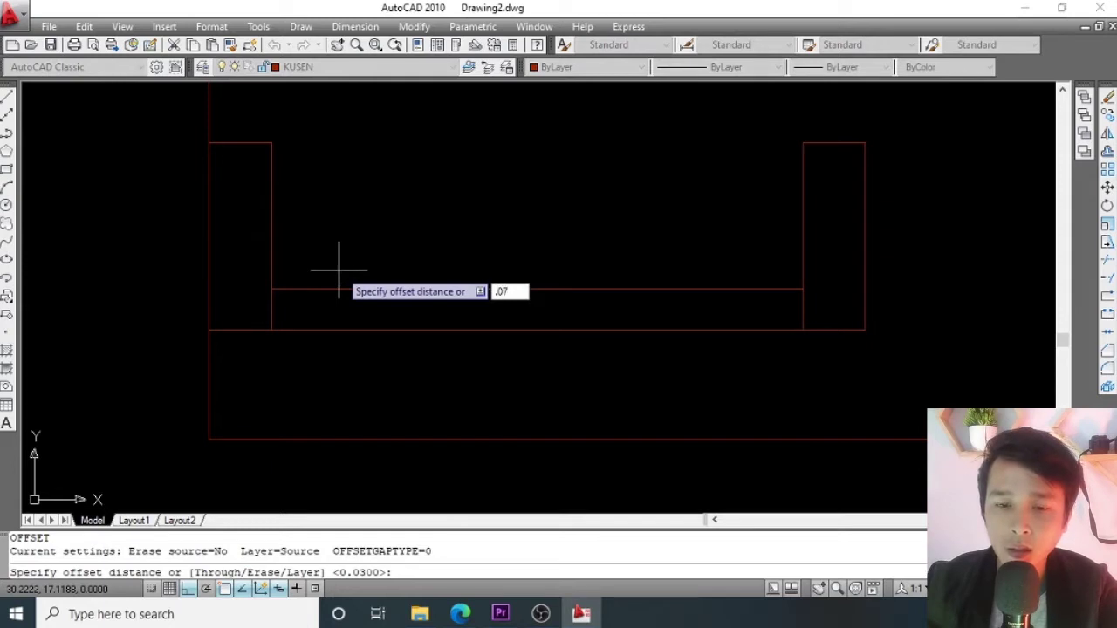
key(Return)
click(271, 227)
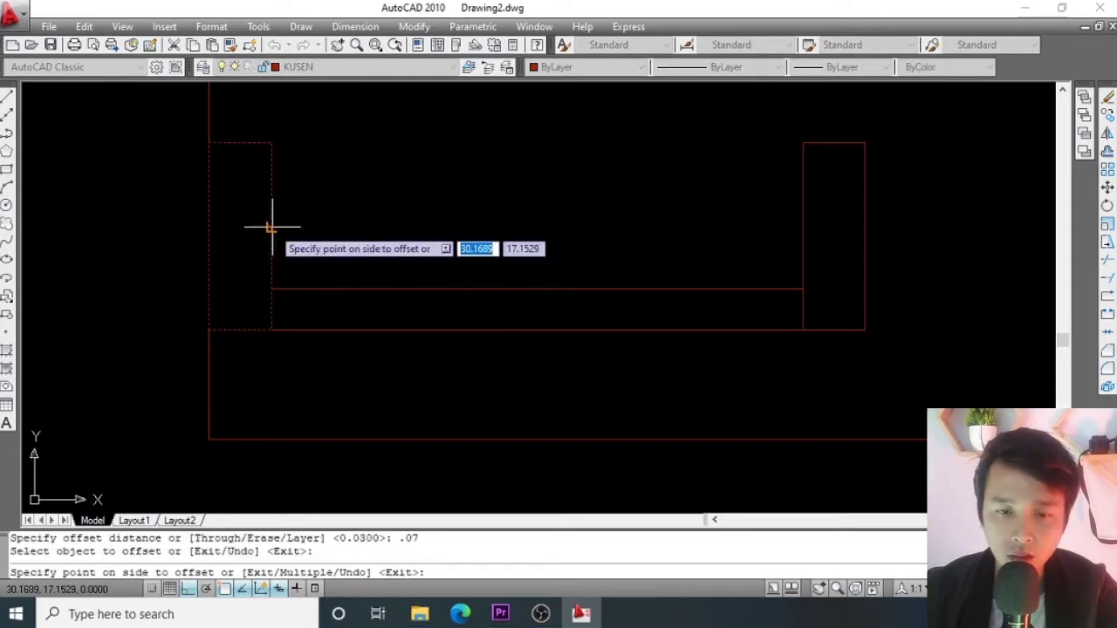
click(351, 246)
key(Escape)
key(Escape)
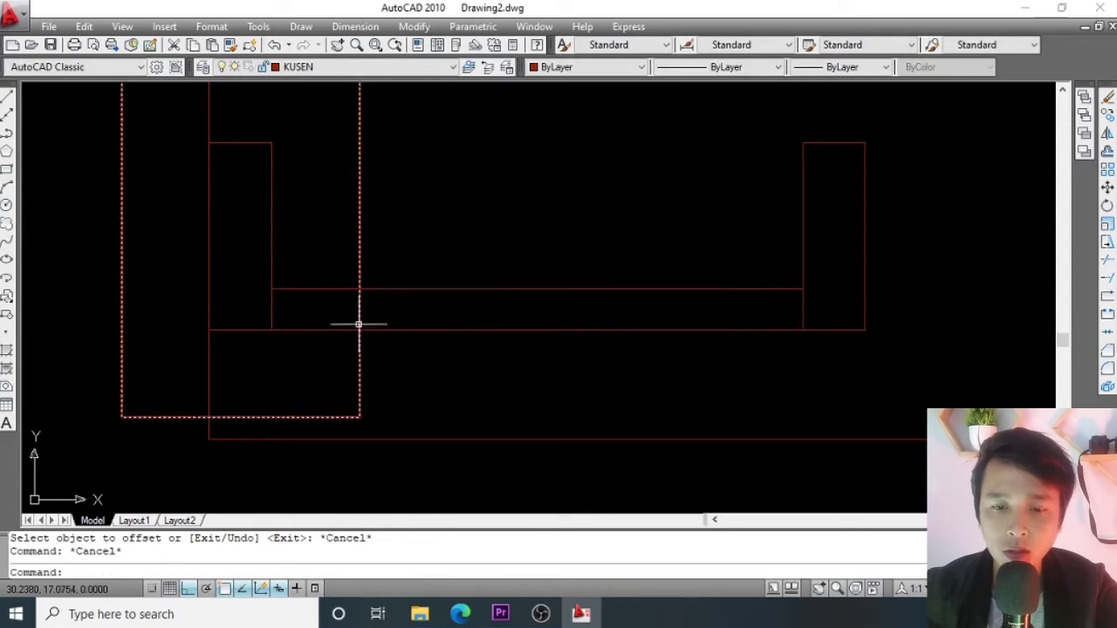
click(386, 219)
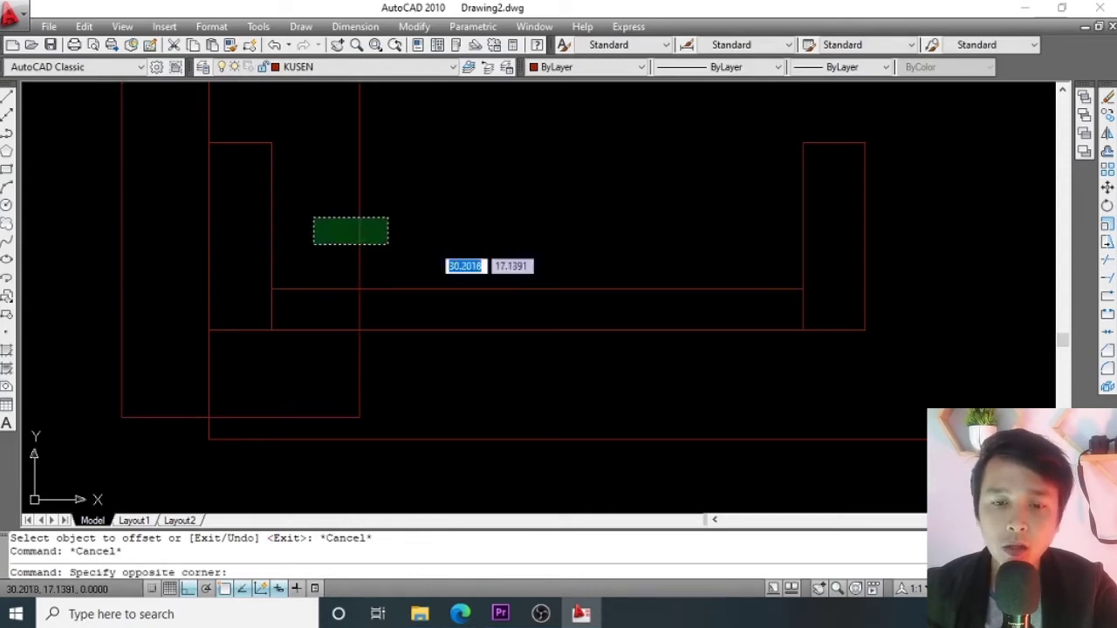
click(312, 244)
scroll(327, 306, down, 4)
scroll(327, 255, up, 3)
middle_drag(342, 323, 349, 286)
key(Escape)
Draw a vertical polyline across the shallow panel where the offset outline crosses it, from its upper to its lower edge.
scroll(353, 292, up, 3)
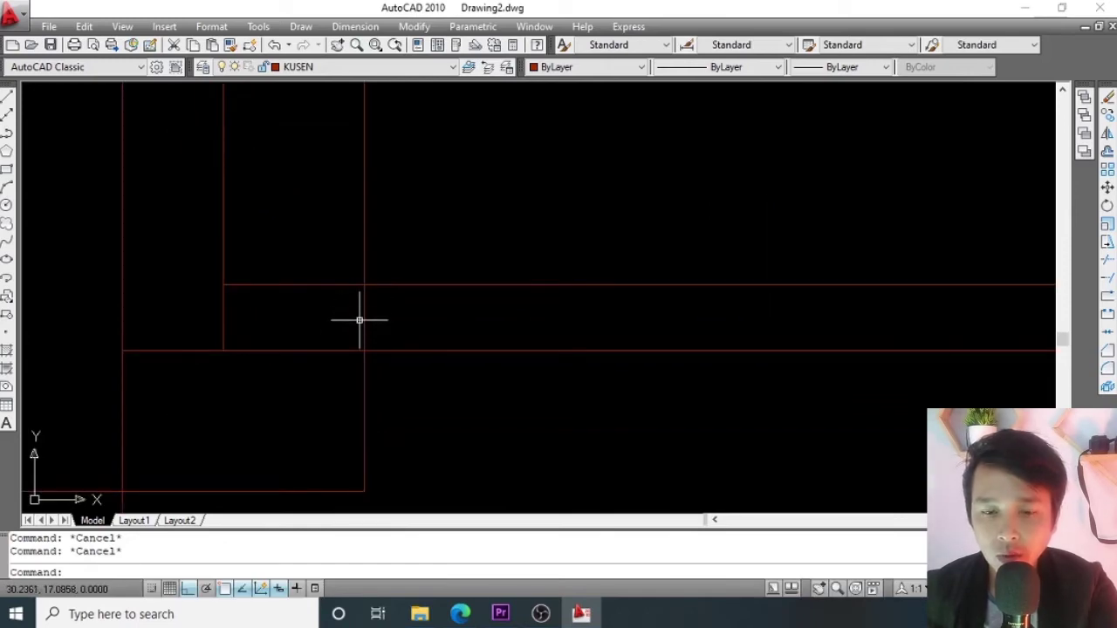
scroll(358, 317, down, 2)
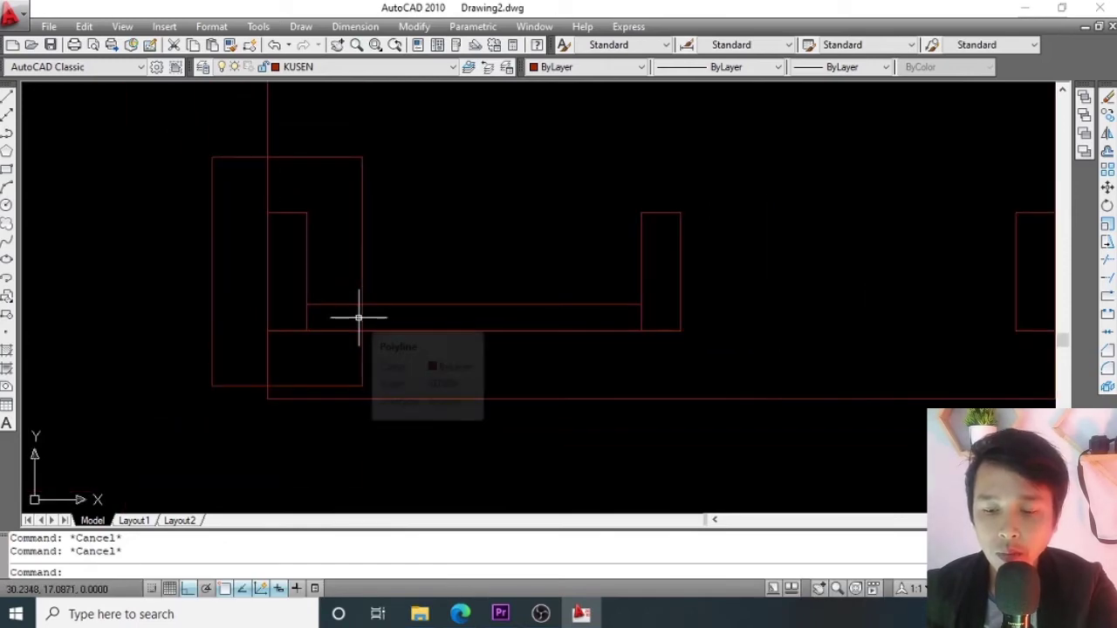
scroll(359, 318, up, 4)
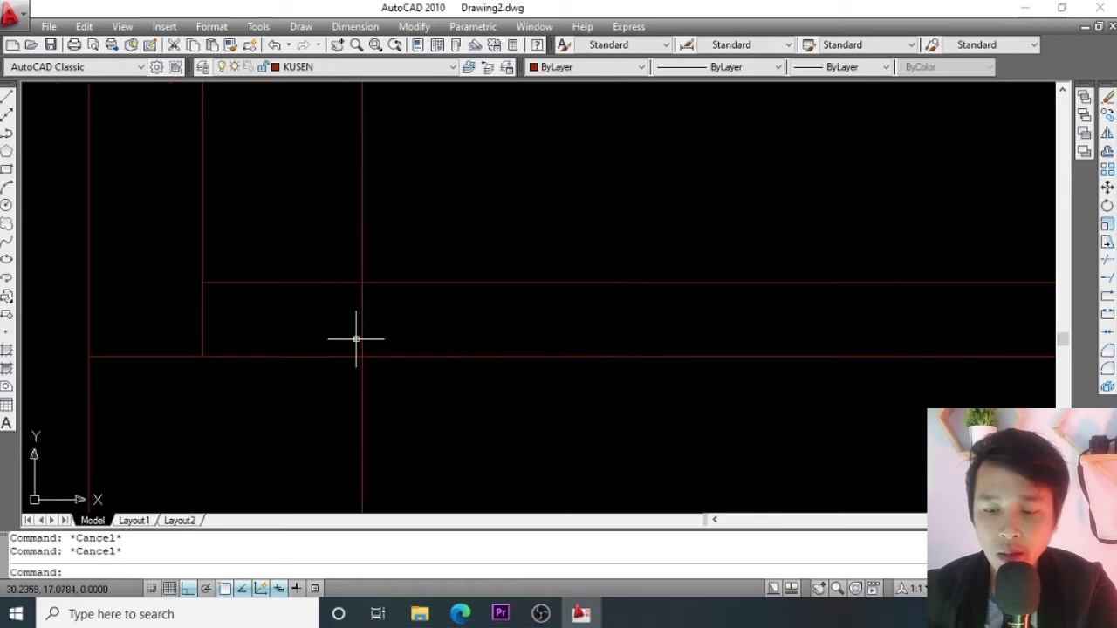
key(Return)
scroll(359, 314, up, 3)
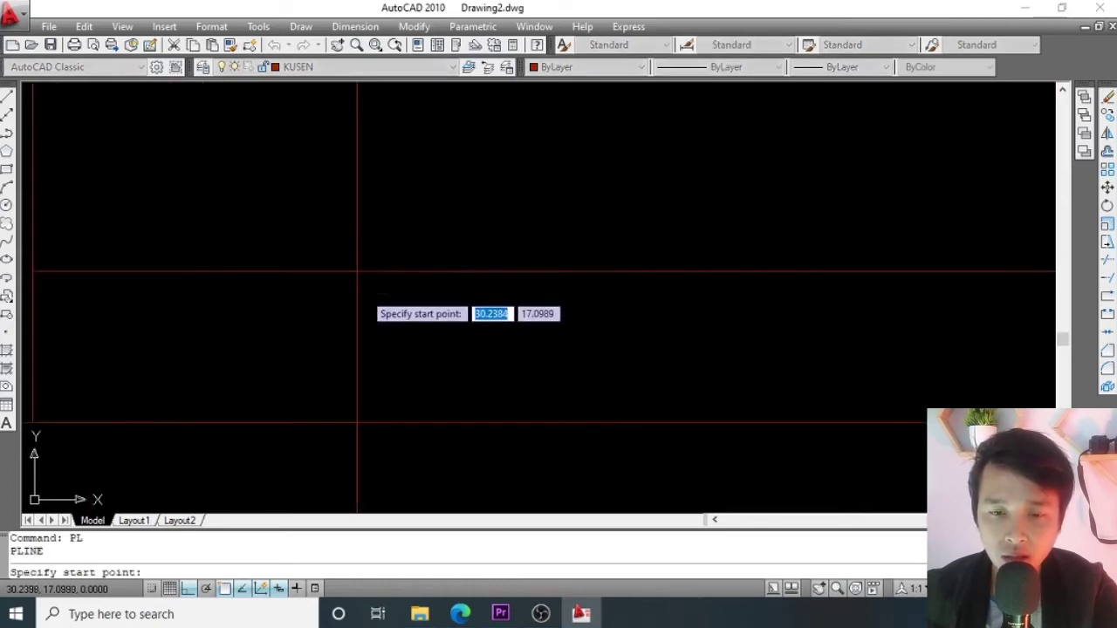
click(357, 271)
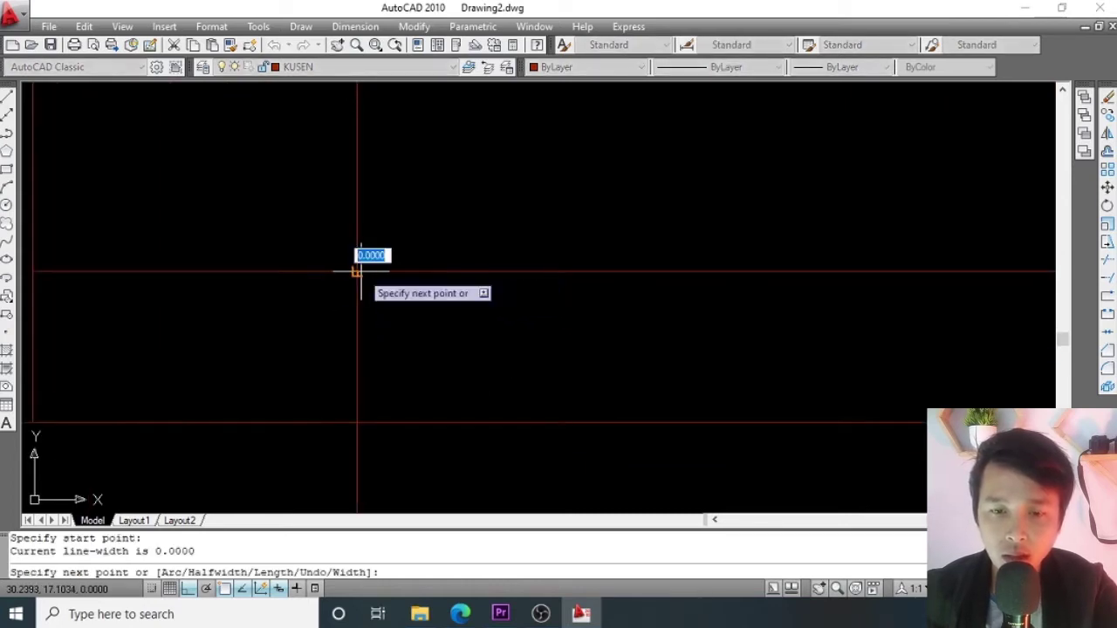
click(357, 424)
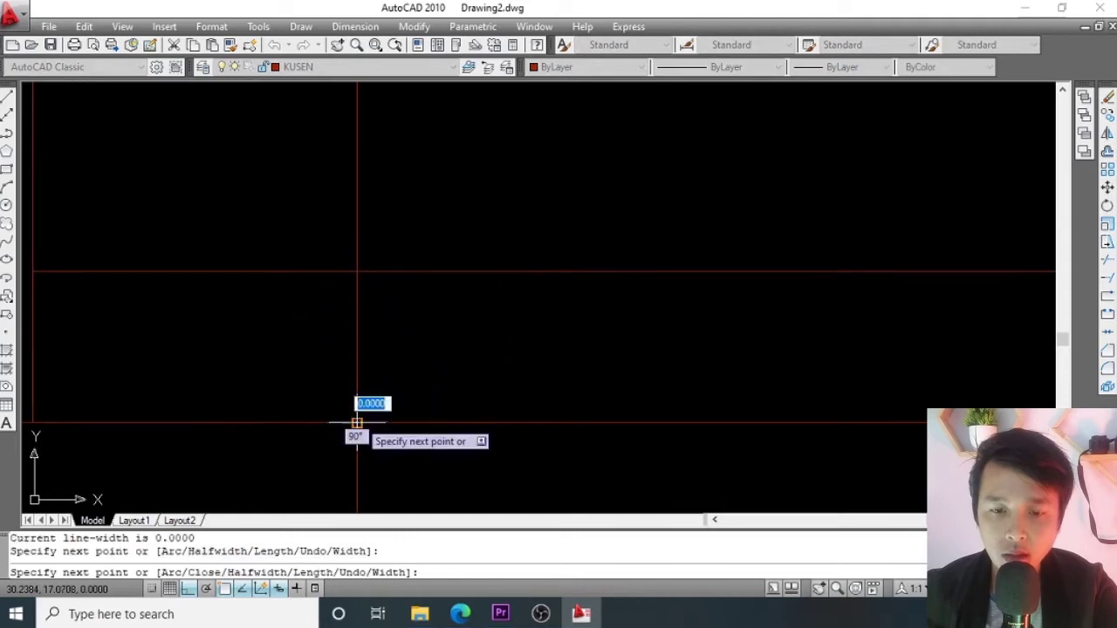
key(Return)
Erase the offset rectangle around the left jamb.
scroll(379, 332, down, 4)
click(407, 291)
click(347, 290)
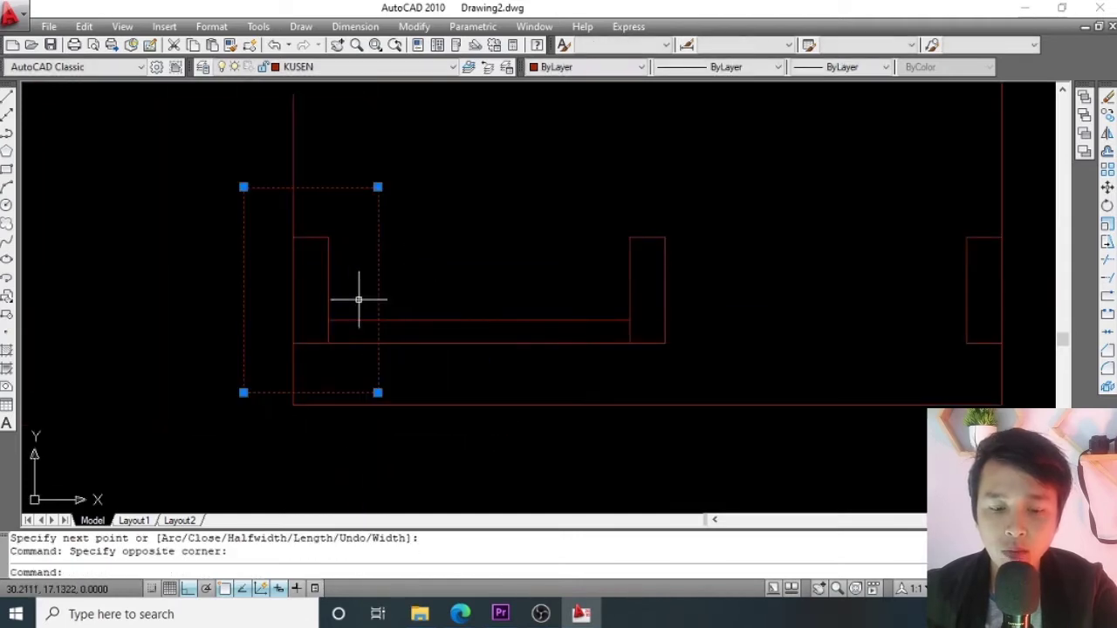
text(E)
key(Return)
scroll(364, 356, up, 3)
click(372, 250)
click(407, 367)
key(Escape)
scroll(394, 324, down, 4)
scroll(453, 312, up, 3)
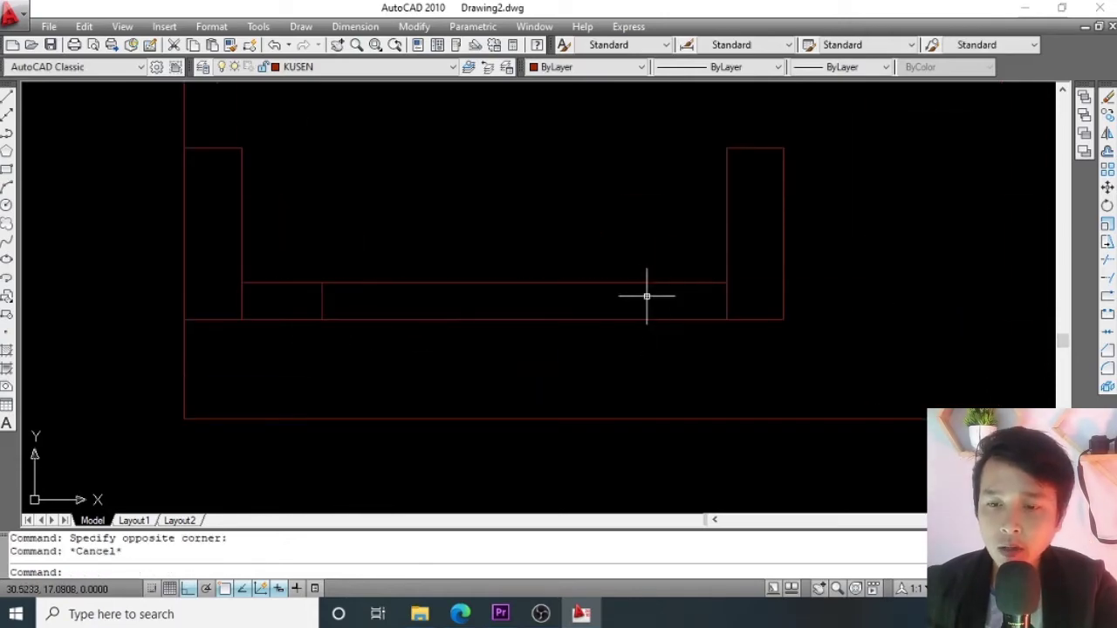
click(314, 268)
key(Escape)
Mirror the short divider line about a vertical axis through the midpoint of the panel's upper edge, keeping the original.
click(302, 259)
click(335, 330)
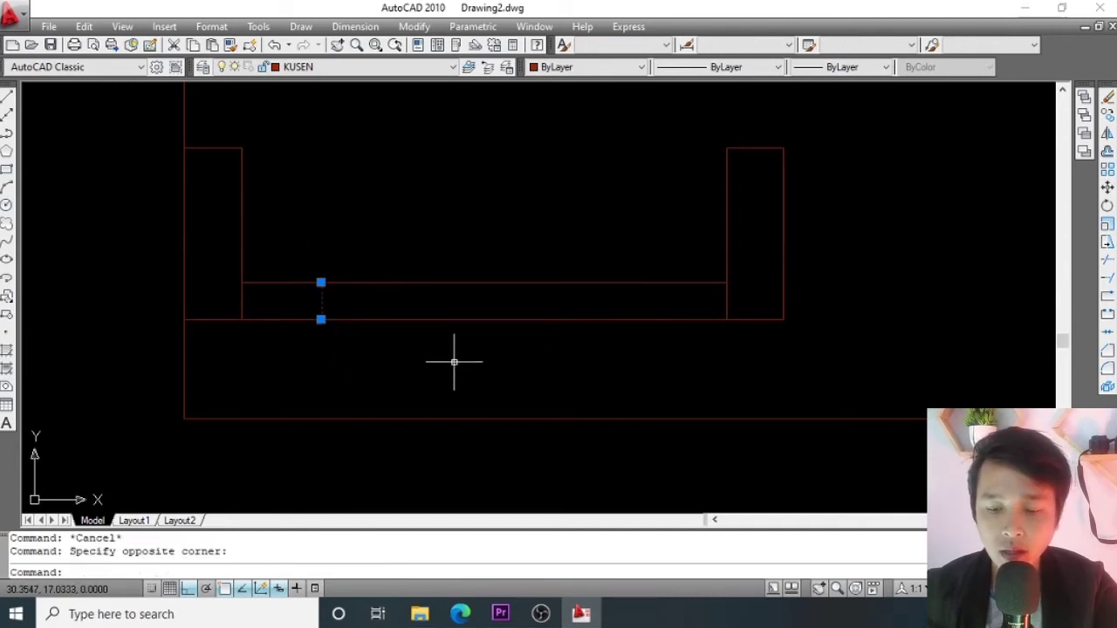
text(MI)
key(Return)
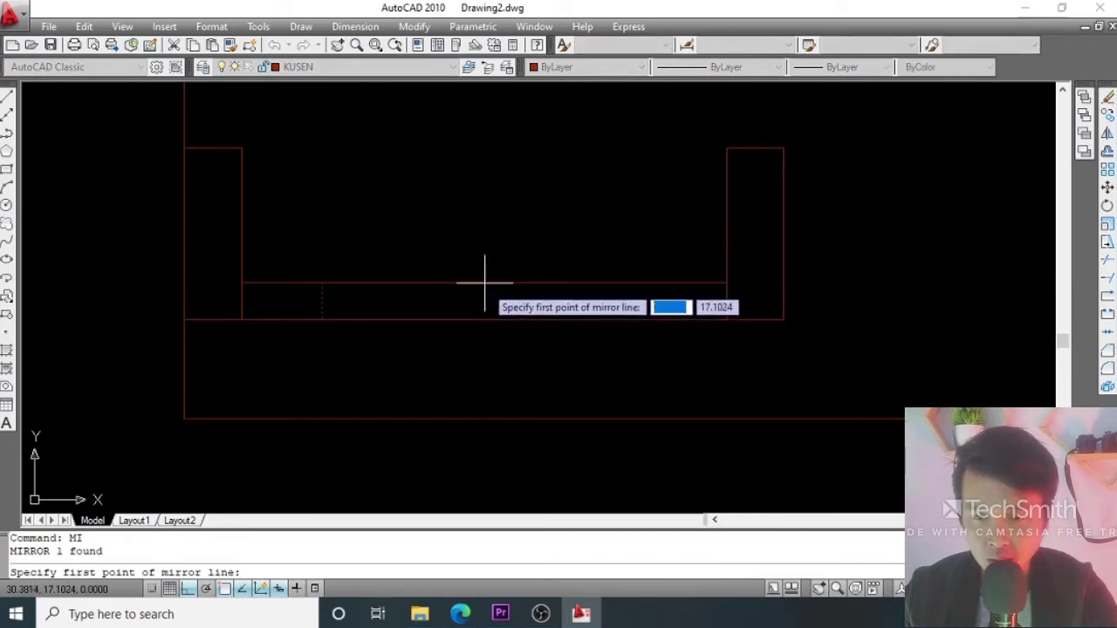
click(483, 283)
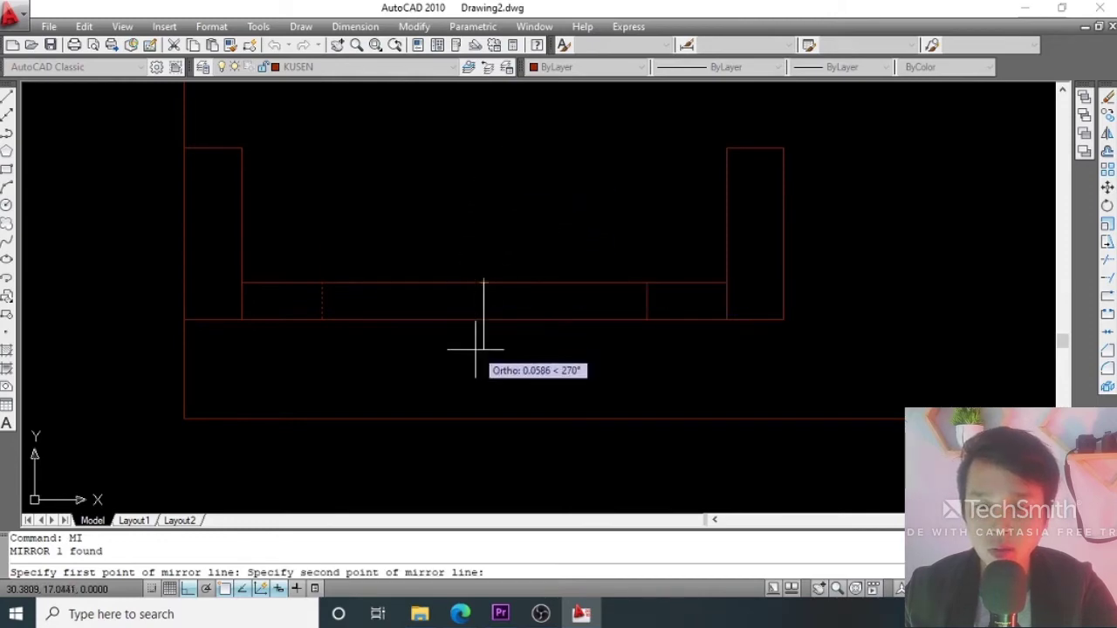
click(481, 177)
key(Return)
Draw a very thin horizontal rectangle through the middle of the panel, with its ends slightly overlapping both divider lines.
scroll(463, 296, up, 3)
scroll(414, 294, down, 5)
scroll(375, 294, up, 2)
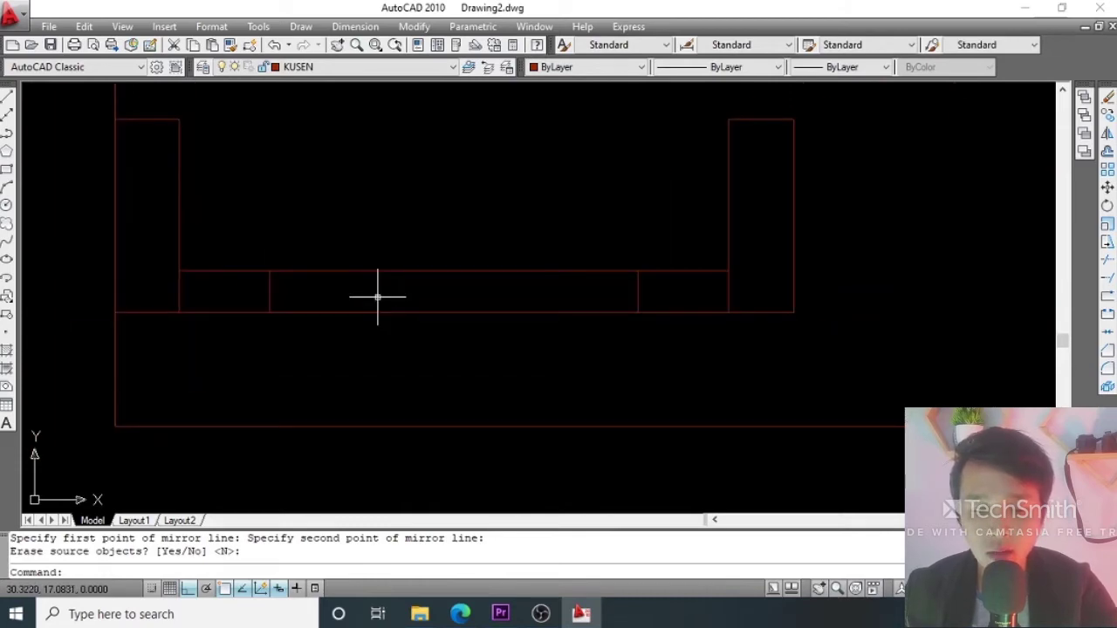
key(Escape)
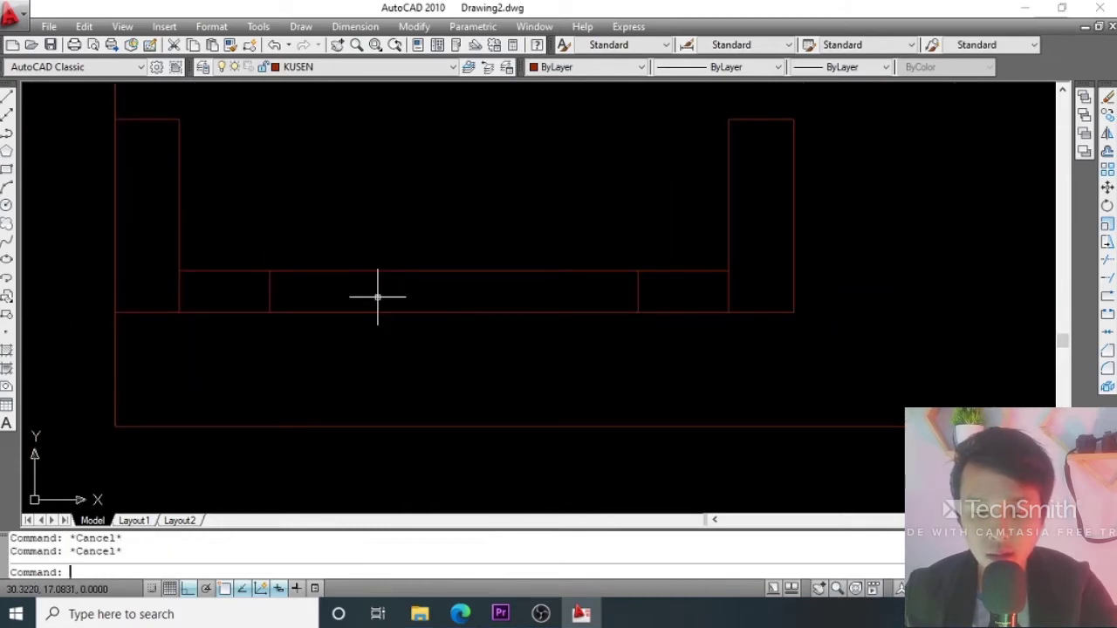
key(Return)
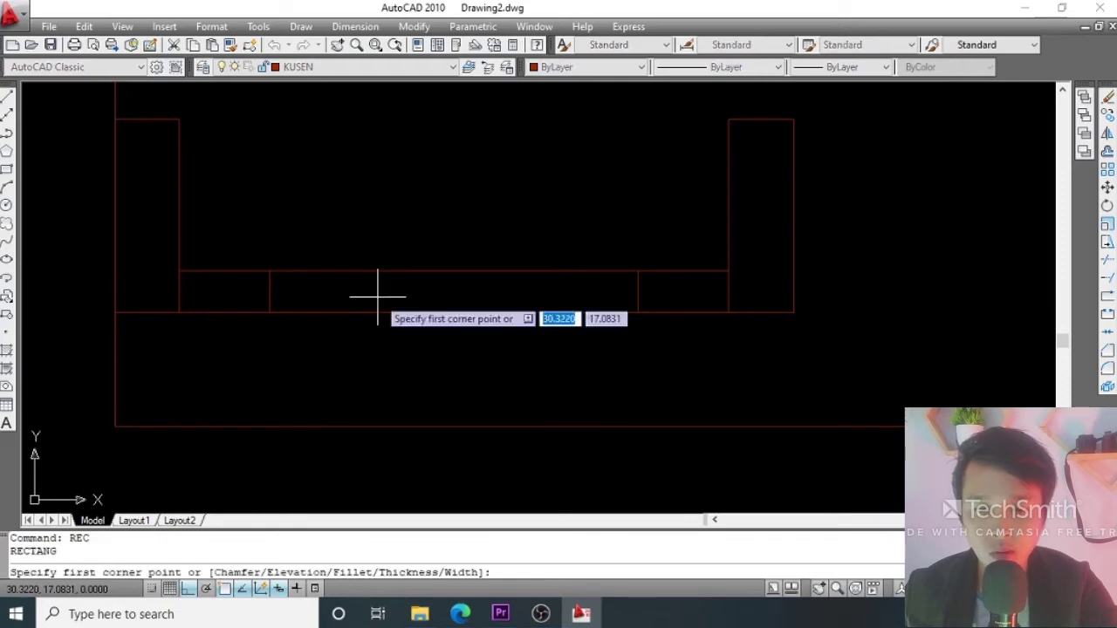
scroll(270, 297, up, 5)
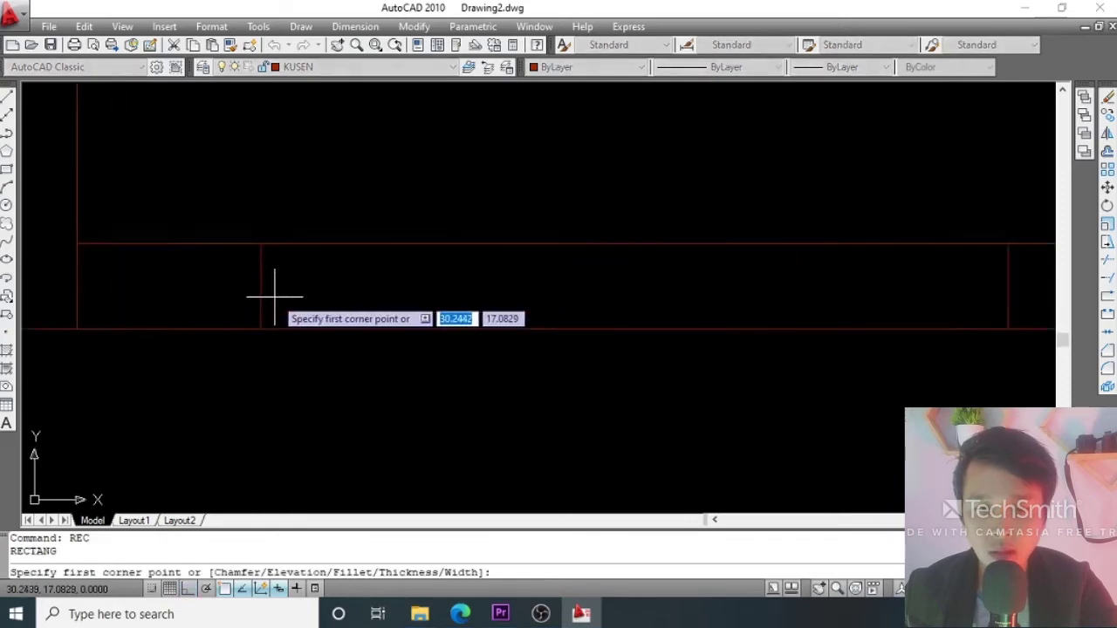
click(197, 291)
scroll(201, 297, up, 3)
middle_drag(632, 327, 543, 294)
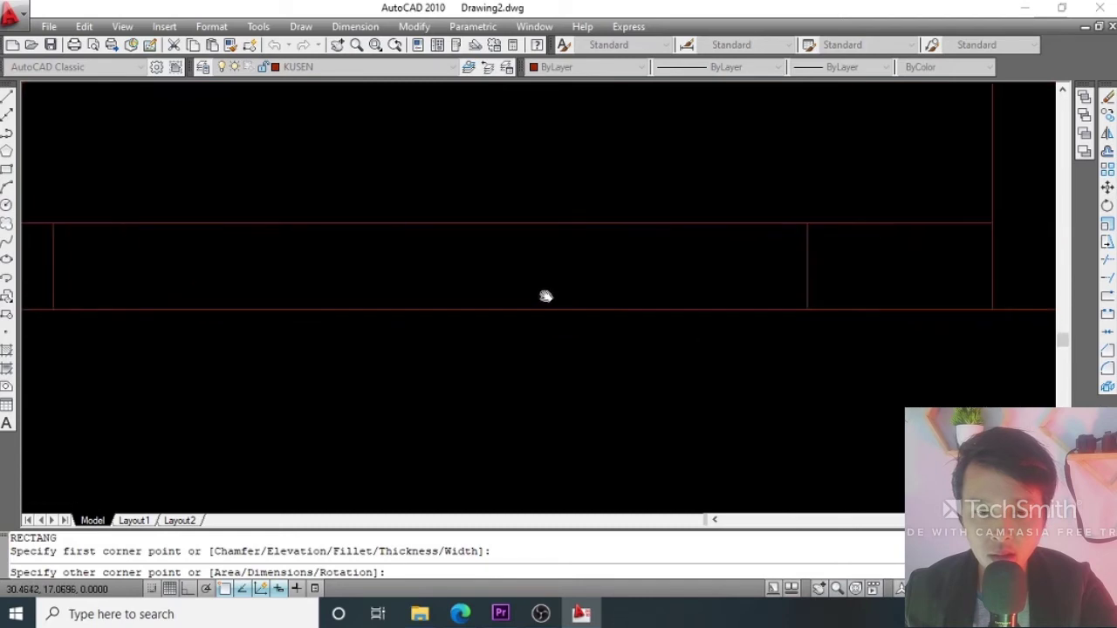
scroll(785, 287, up, 3)
click(806, 269)
scroll(605, 249, down, 4)
scroll(471, 255, up, 5)
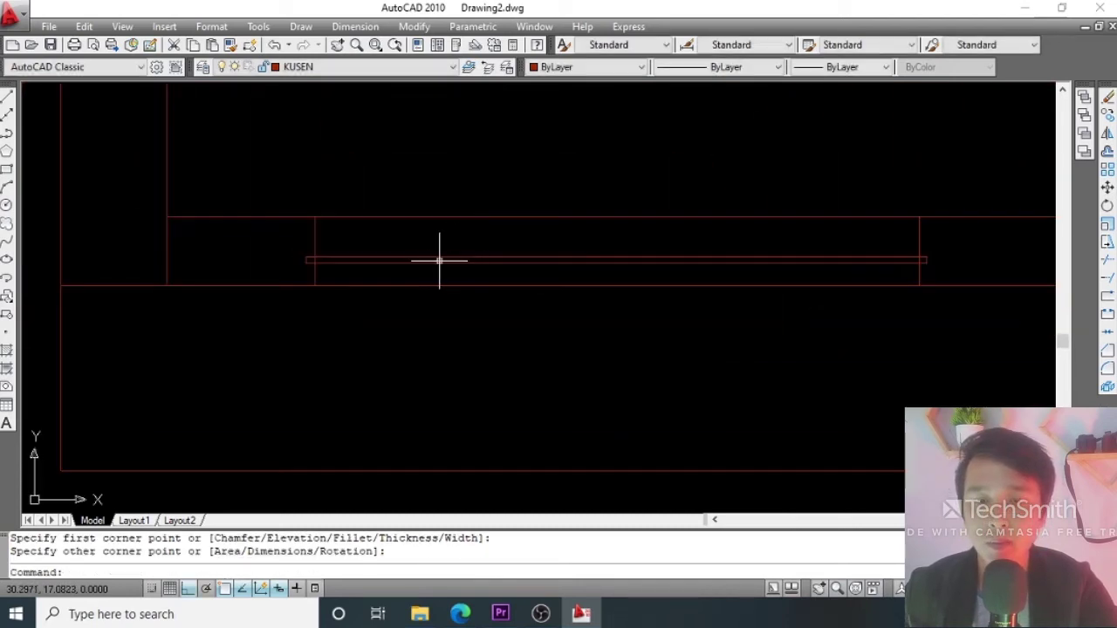
scroll(328, 252, up, 8)
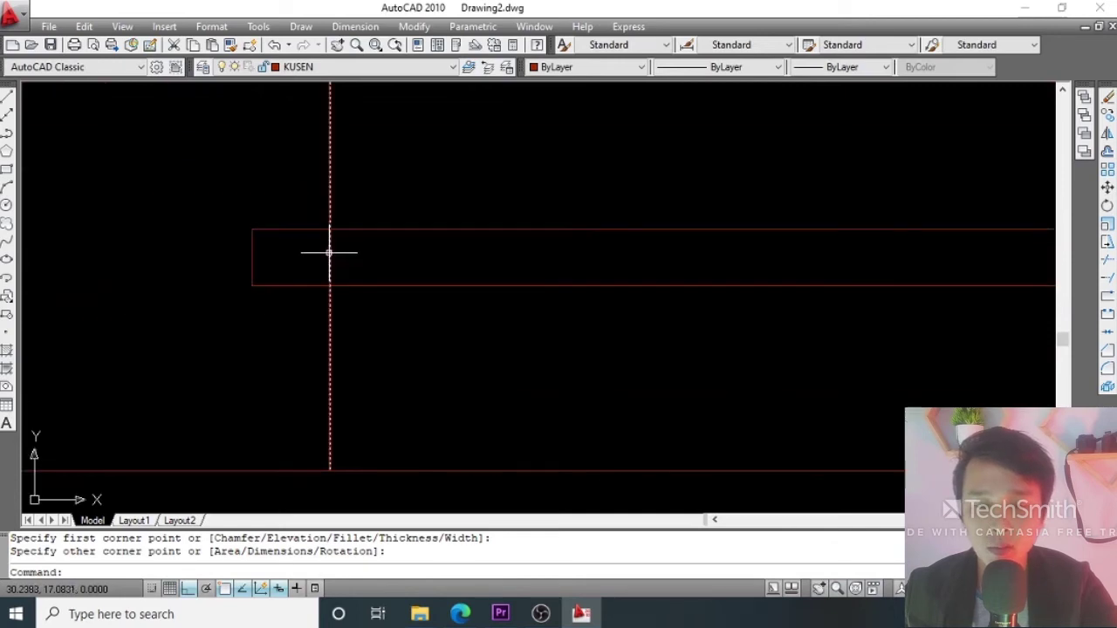
Trim the vertical sash lines where they cross the thin glass rectangle in the window plan.
scroll(339, 249, down, 4)
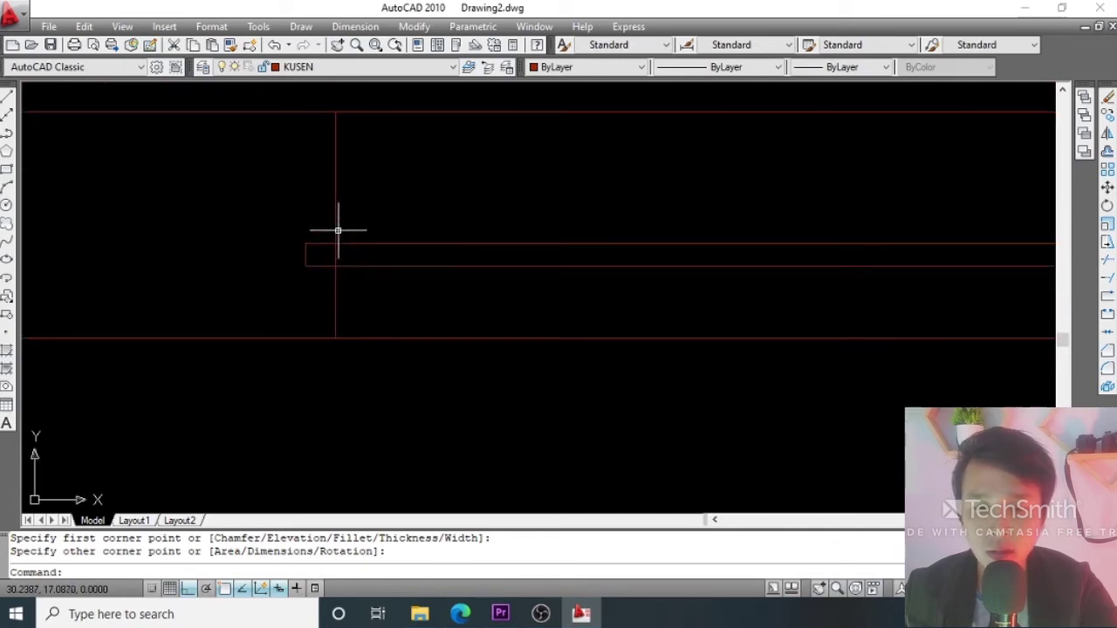
scroll(339, 260, up, 3)
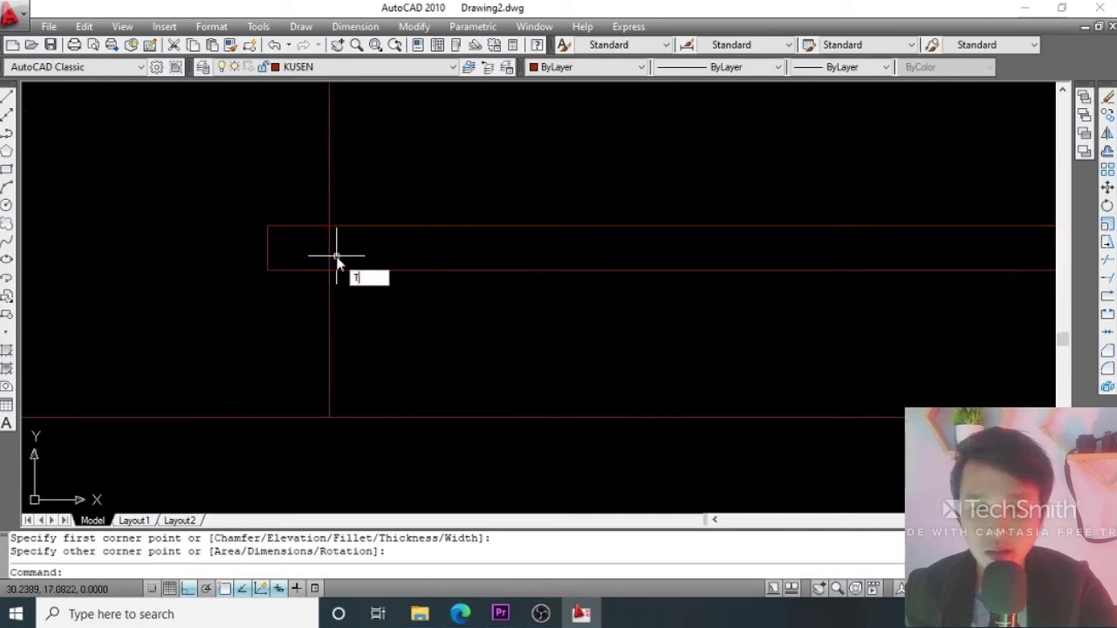
key(Return)
key(Return)
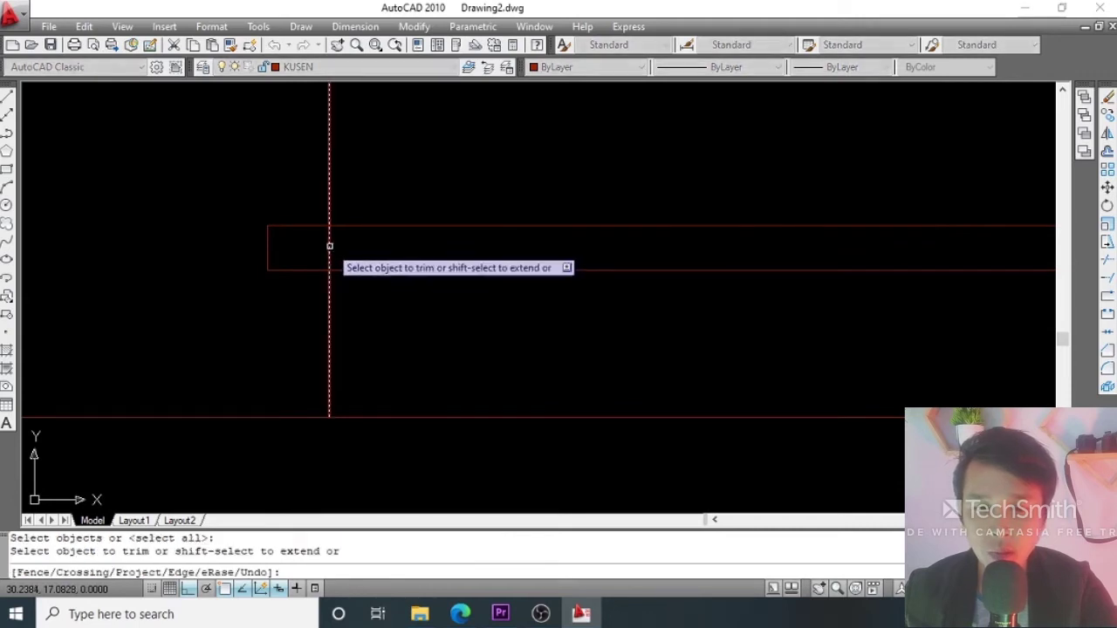
scroll(330, 246, up, 3)
scroll(643, 267, down, 4)
scroll(690, 247, up, 3)
scroll(590, 236, up, 1)
key(Return)
scroll(541, 249, down, 5)
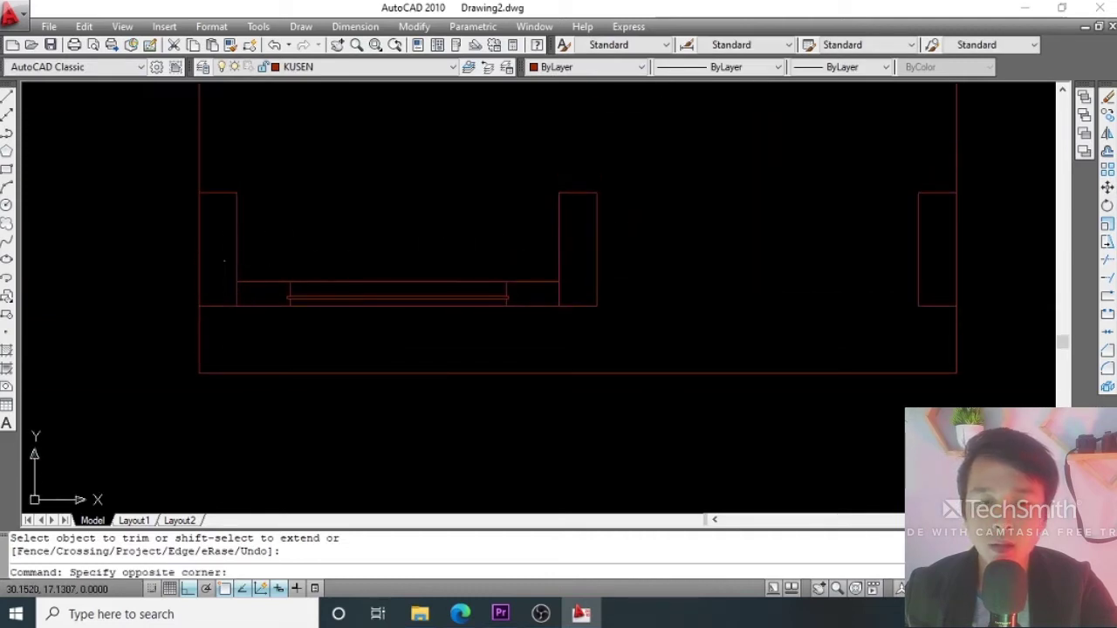
click(567, 319)
key(Escape)
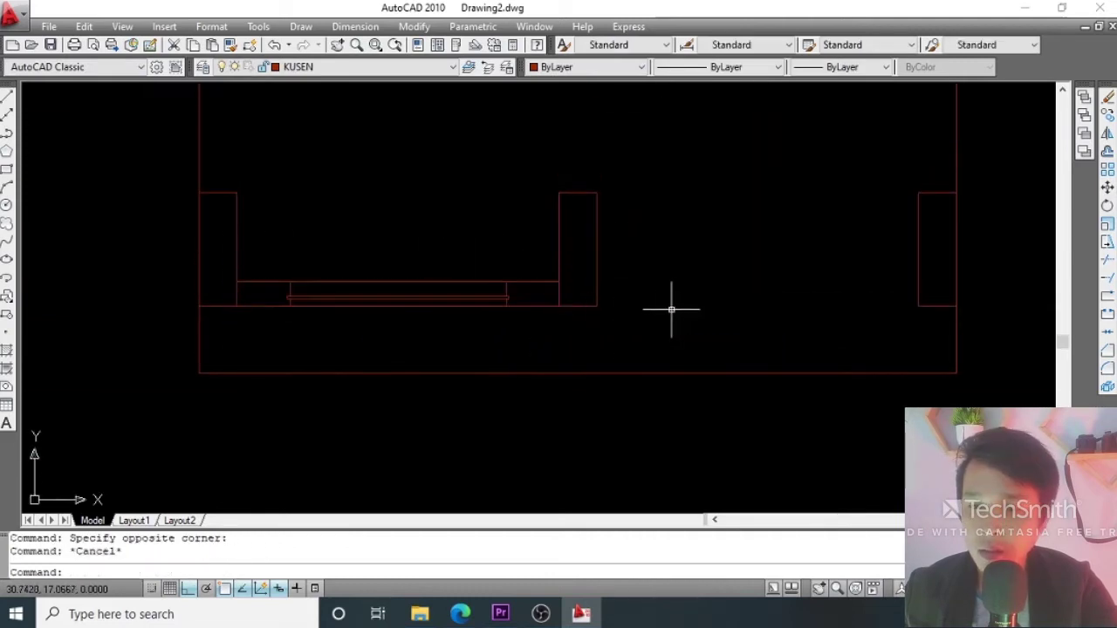
click(213, 270)
click(577, 319)
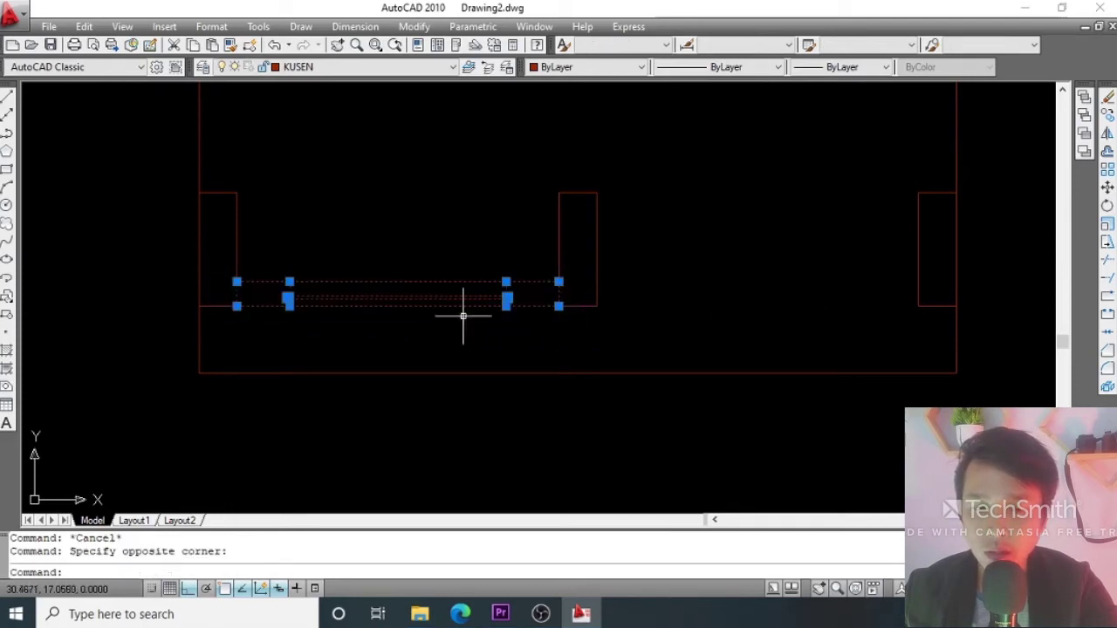
key(Escape)
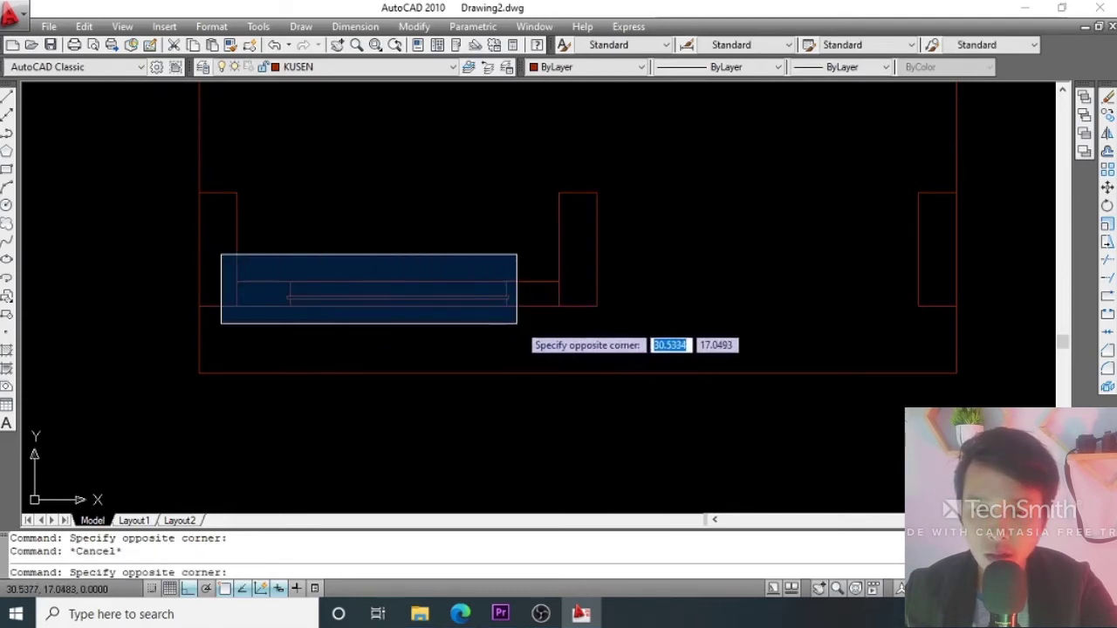
Mirror the sash and glass about the vertical centreline of the middle post, keeping the original.
click(577, 332)
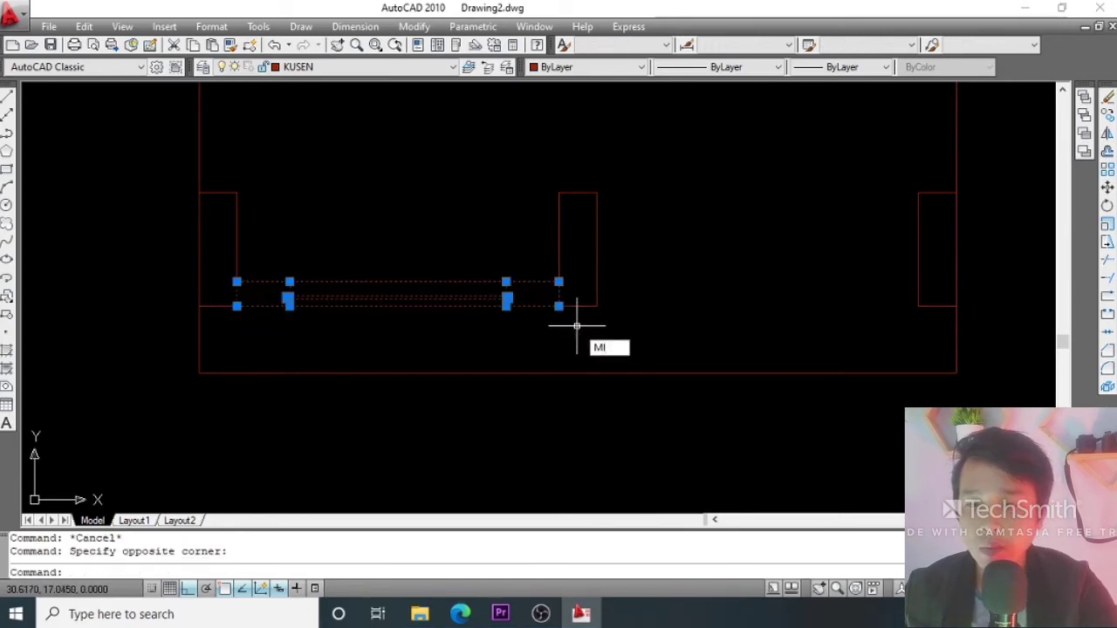
key(Return)
scroll(576, 192, up, 4)
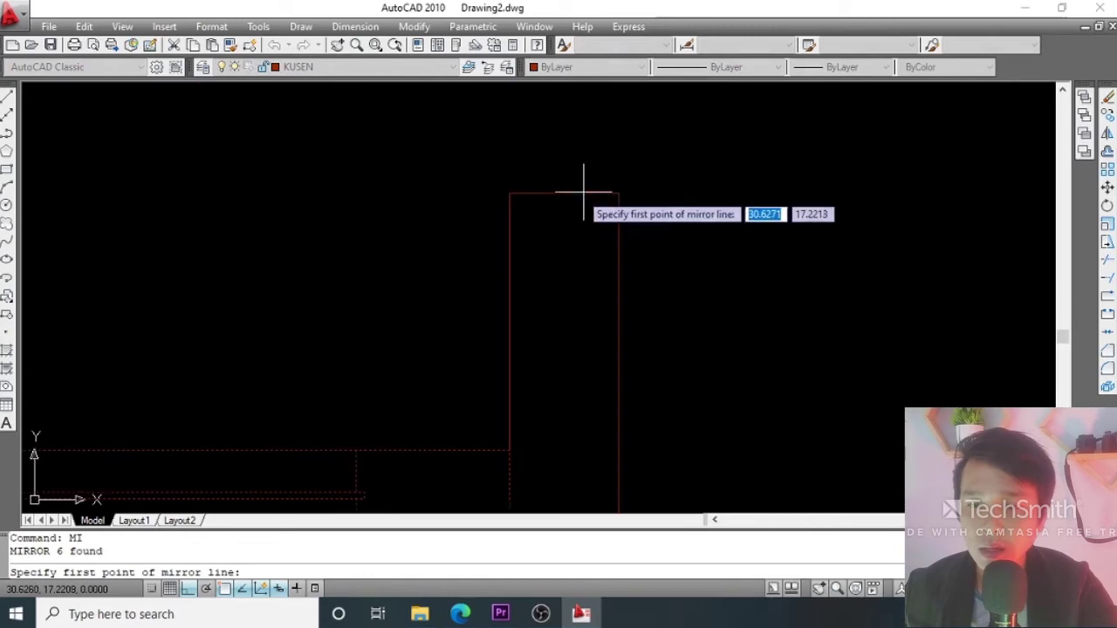
click(563, 193)
scroll(567, 183, down, 4)
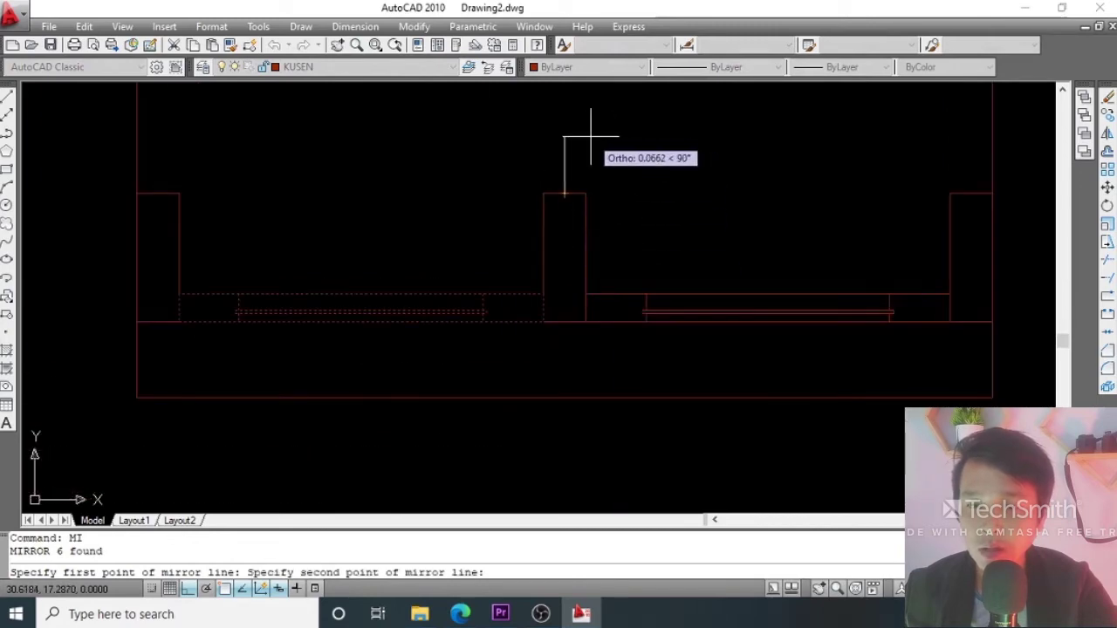
click(587, 136)
key(Return)
Draw a horizontal polyline joining the inner upper corners of the two outer window posts.
scroll(487, 221, down, 4)
middle_drag(487, 221, 458, 283)
scroll(454, 277, up, 5)
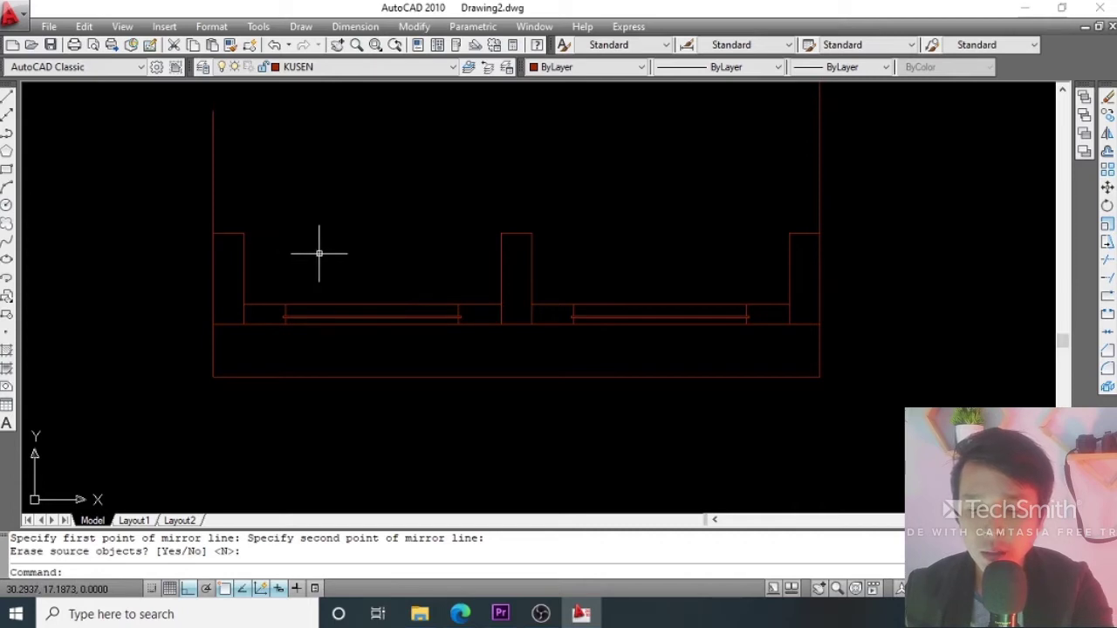
key(Return)
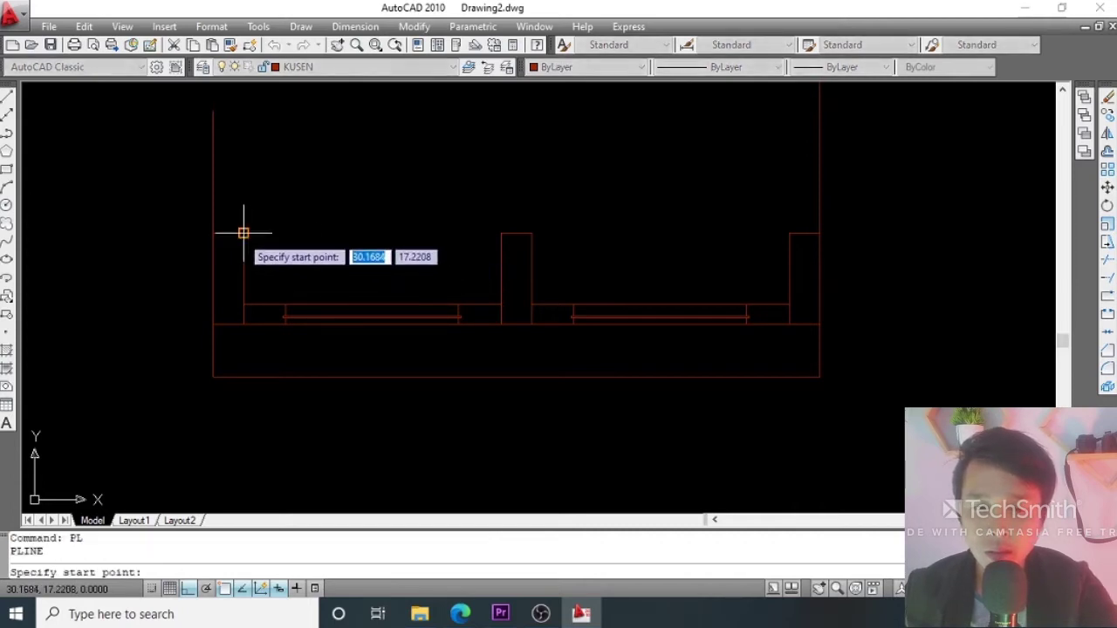
click(243, 233)
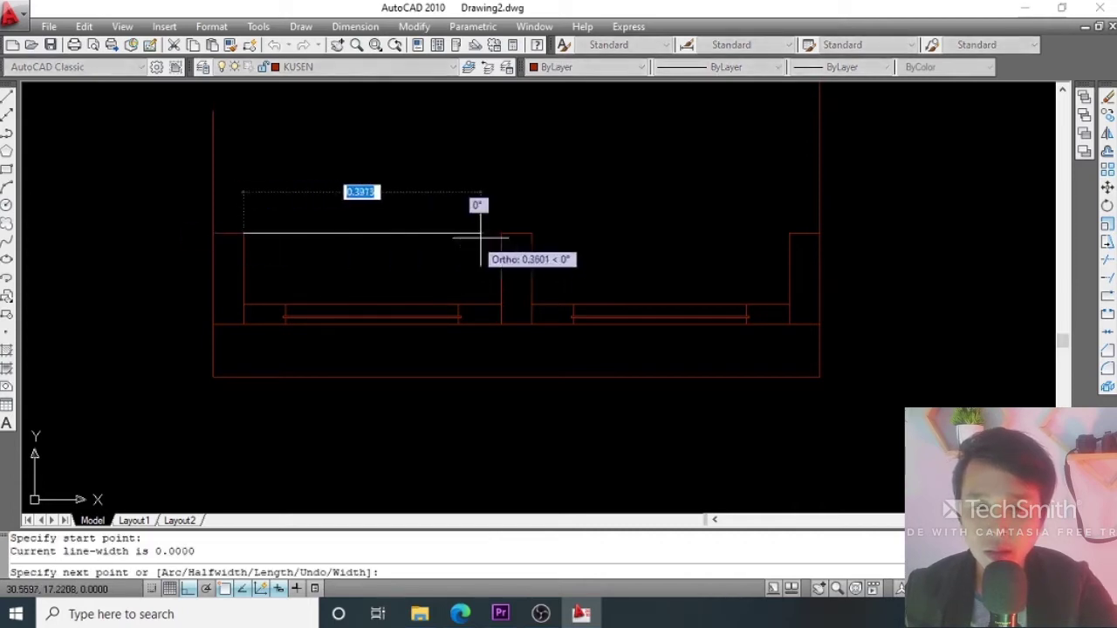
click(788, 234)
key(Return)
Convert all the window frame linework into a block named KUSEN JEN.
scroll(392, 253, down, 4)
scroll(408, 252, up, 3)
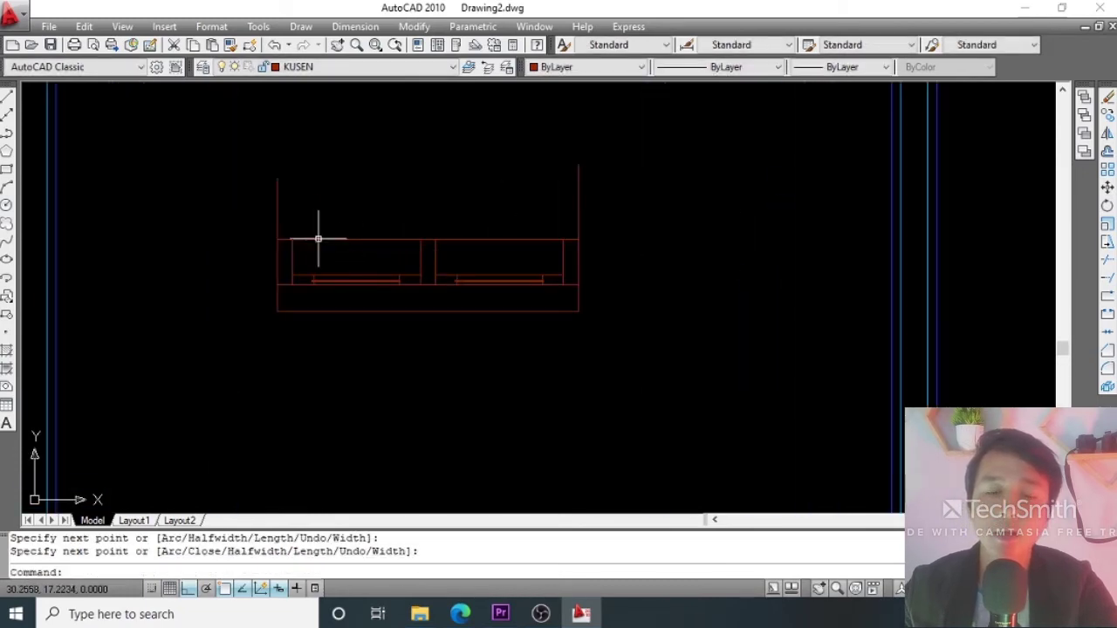
scroll(392, 219, down, 5)
scroll(392, 219, up, 3)
click(316, 162)
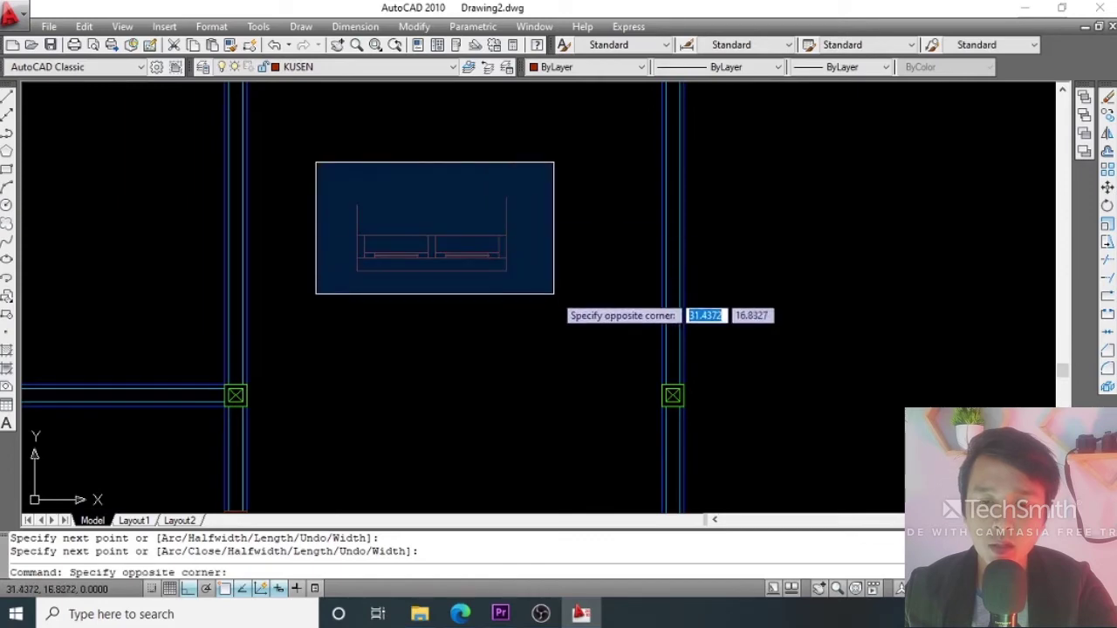
click(554, 299)
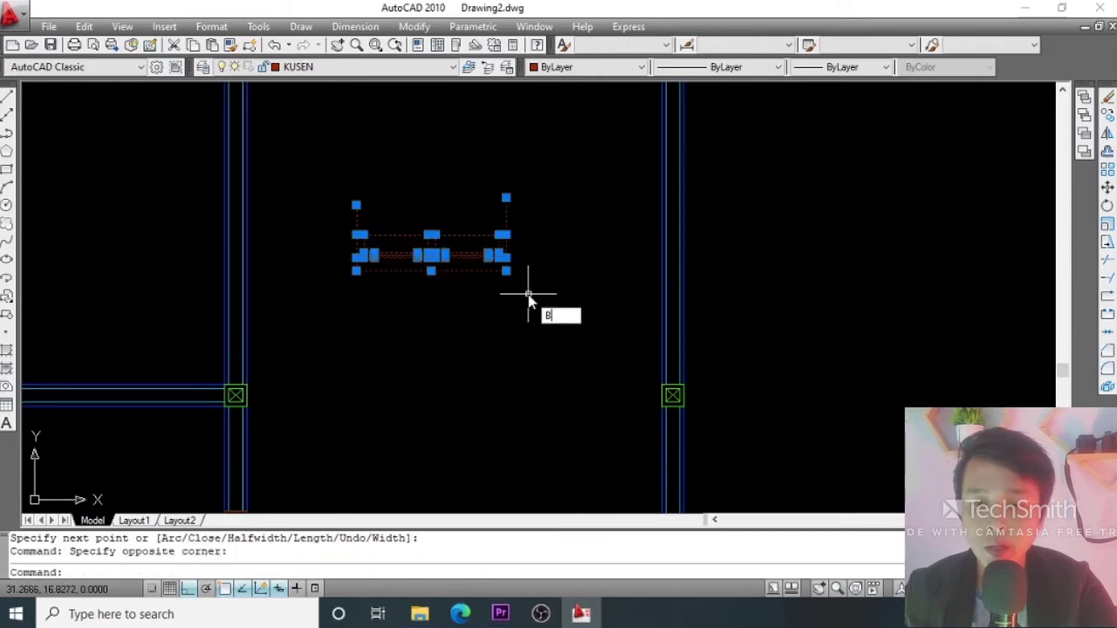
key(Return)
text(KUSEN JEN)
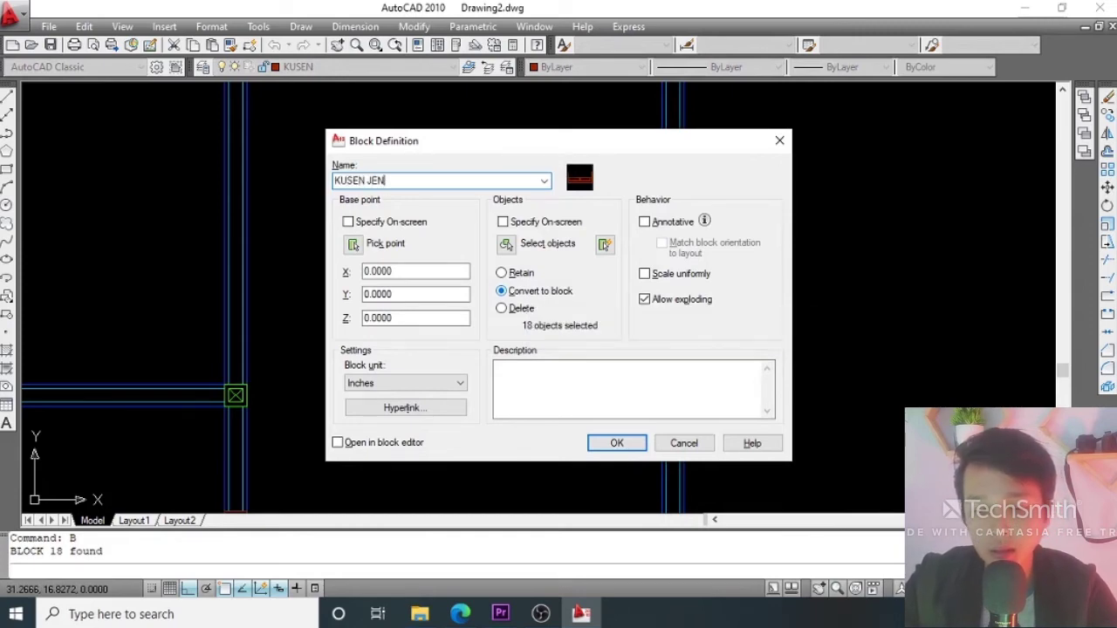
click(575, 412)
click(615, 443)
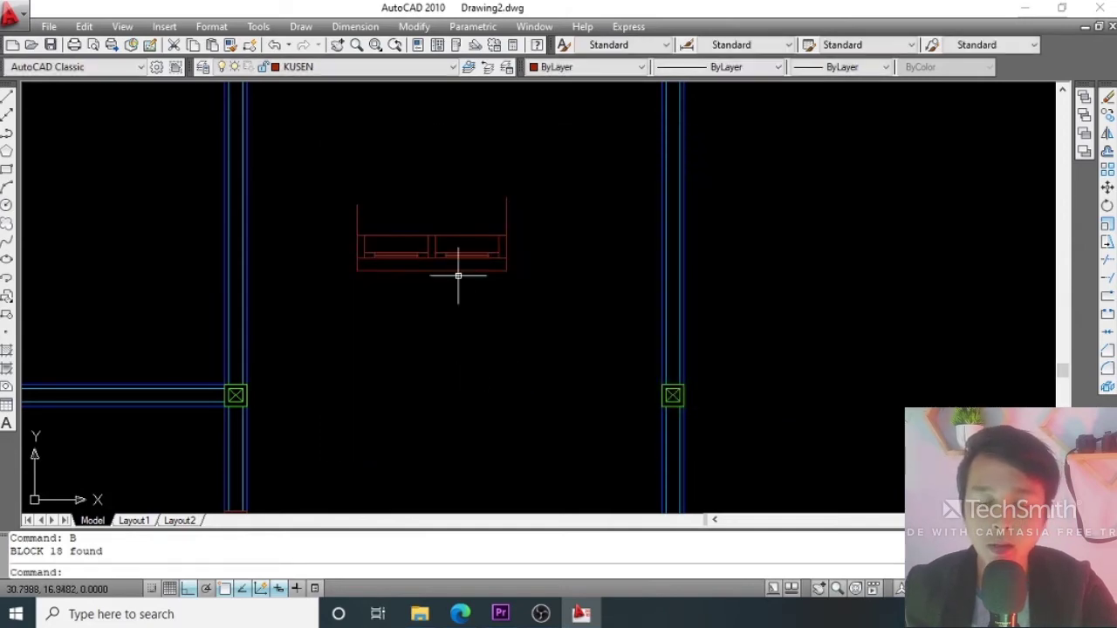
Move the window block down to the horizontal wall below the door, near the wall's right-hand column.
scroll(458, 276, down, 6)
scroll(447, 280, up, 2)
middle_drag(455, 278, 469, 212)
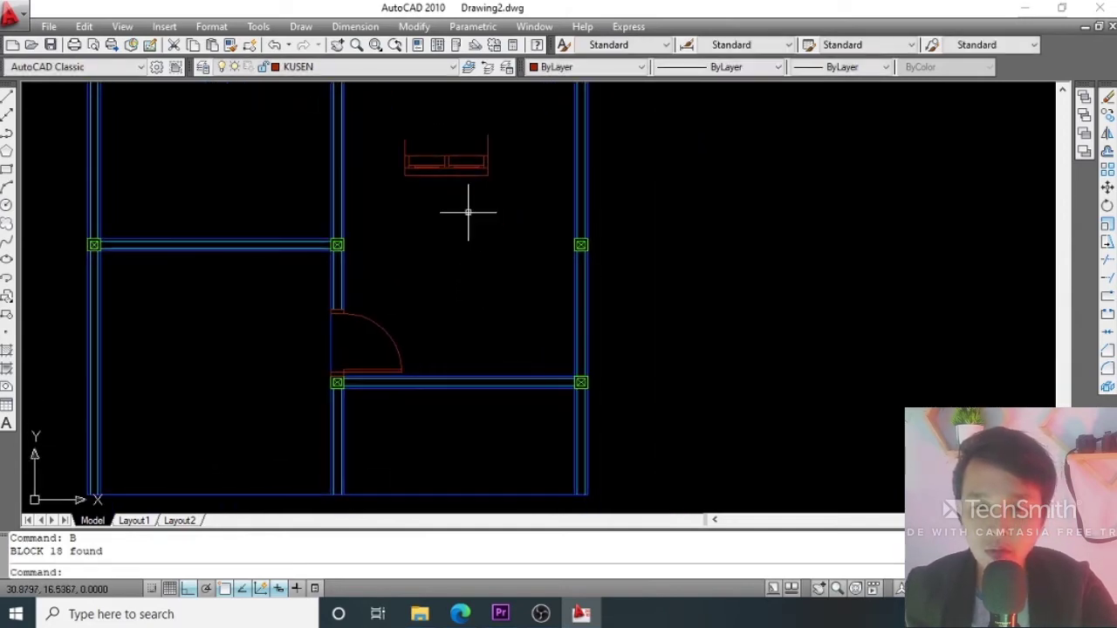
scroll(464, 184, up, 2)
click(443, 174)
text(m)
key(Return)
click(438, 170)
scroll(438, 175, down, 2)
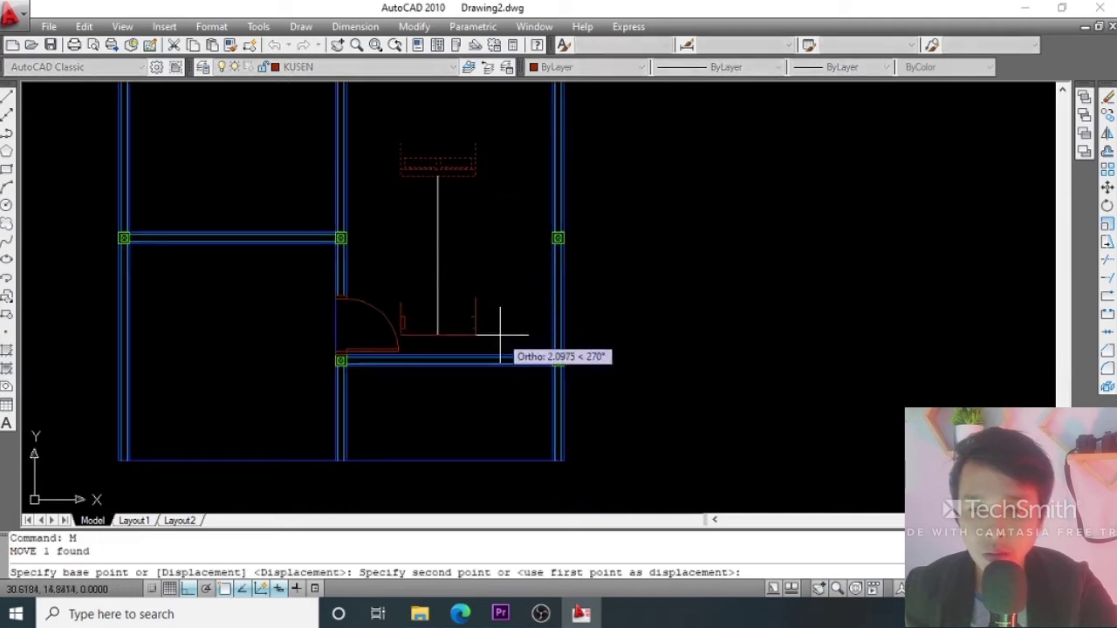
scroll(506, 345, up, 4)
click(504, 334)
scroll(526, 276, down, 2)
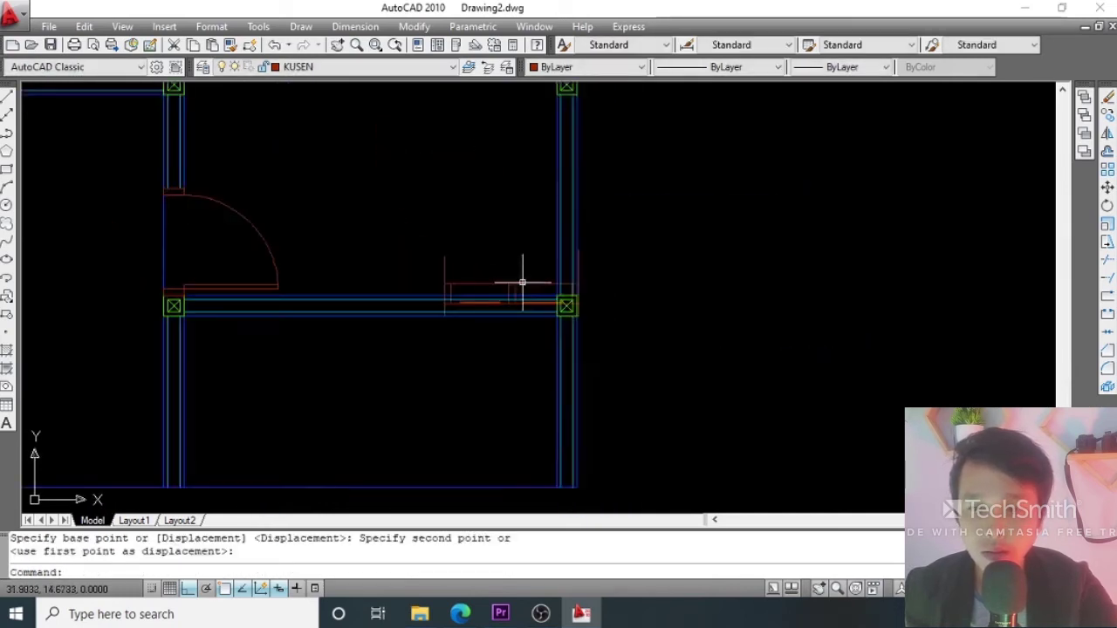
Reposition the window block in the open area just above the horizontal wall, to the left of the column.
scroll(509, 288, up, 5)
click(523, 260)
click(510, 300)
text(m)
key(Return)
click(537, 306)
click(514, 180)
click(532, 125)
click(474, 219)
text(m)
key(Return)
click(447, 248)
click(322, 242)
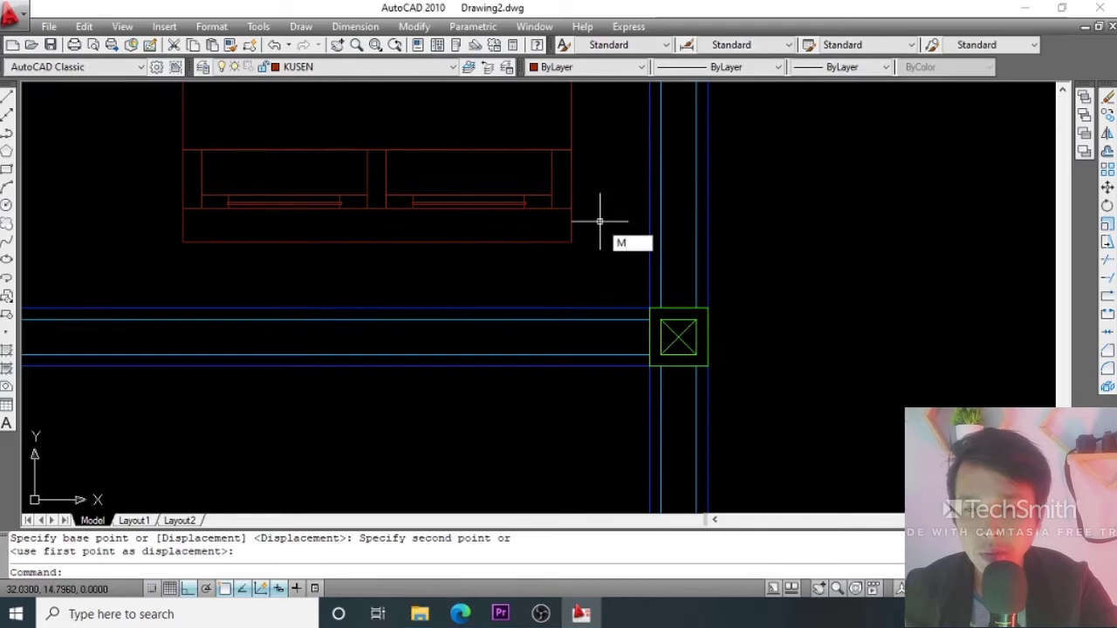
Move the window block so its right post's lower outer corner meets the column's lower-left corner on the wall.
key(Return)
click(572, 211)
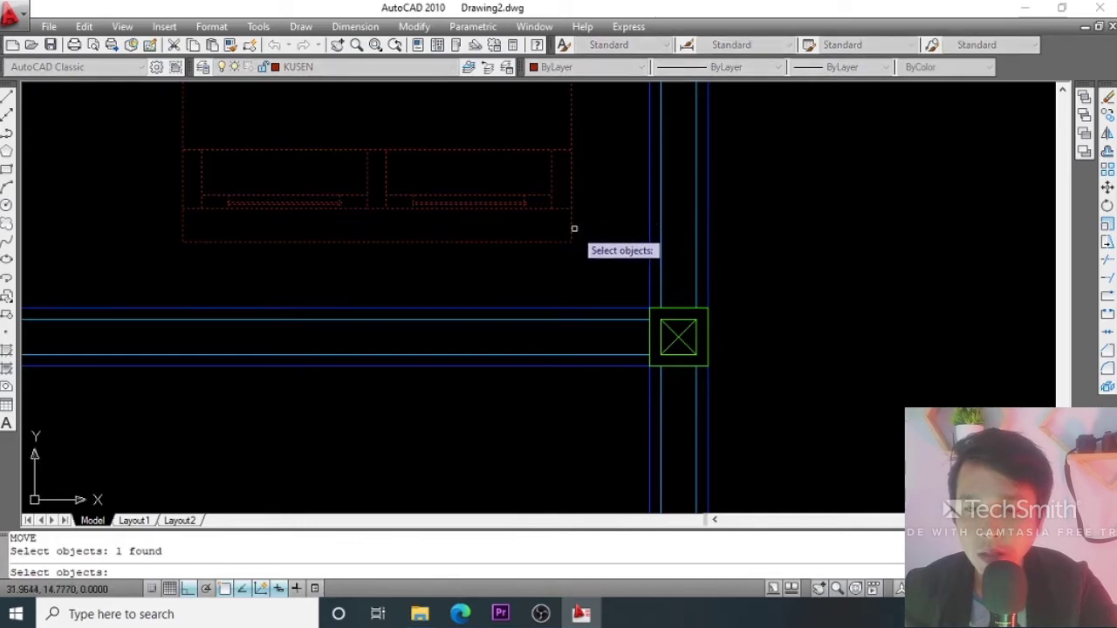
key(Return)
scroll(575, 214, up, 1)
scroll(576, 205, up, 1)
scroll(565, 240, down, 2)
scroll(570, 216, up, 3)
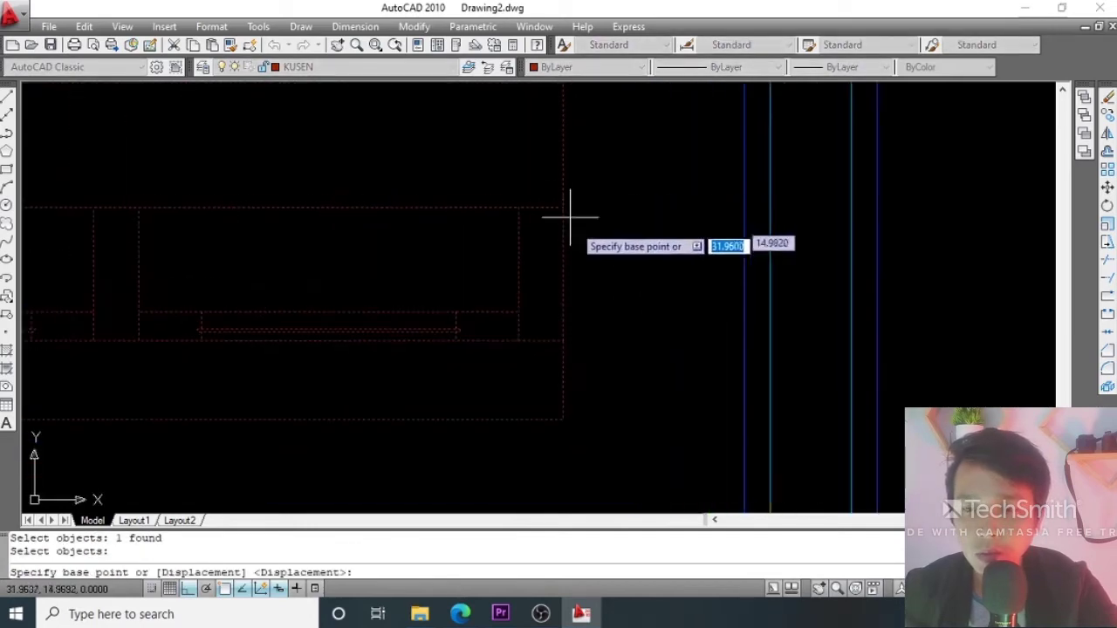
click(560, 342)
scroll(578, 261, down, 1)
scroll(611, 323, up, 1)
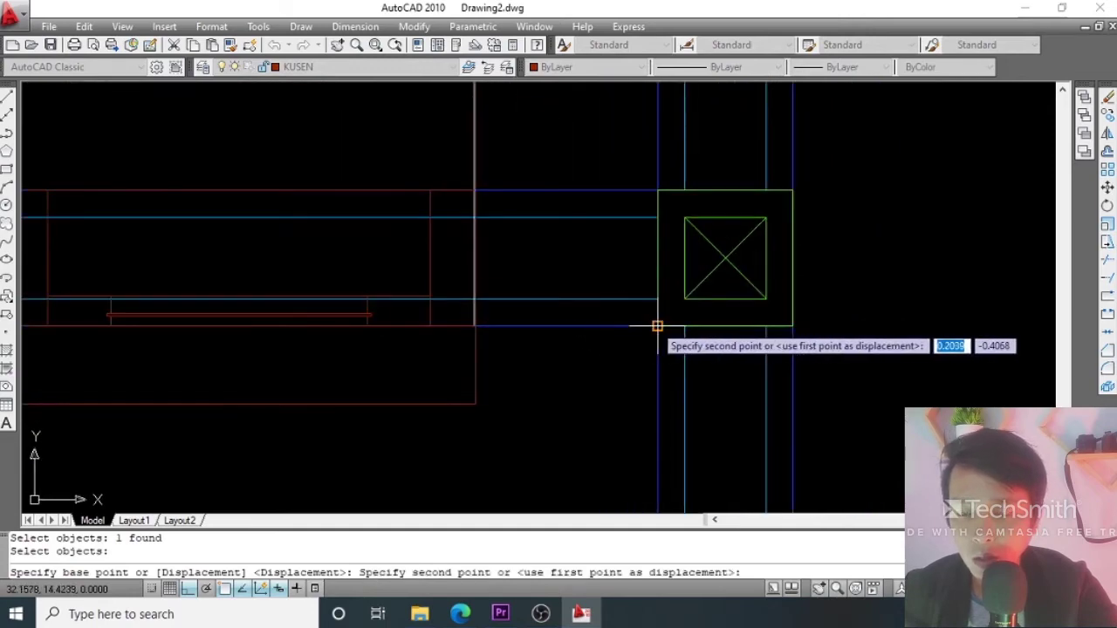
click(657, 326)
scroll(594, 262, down, 2)
scroll(515, 244, up, 2)
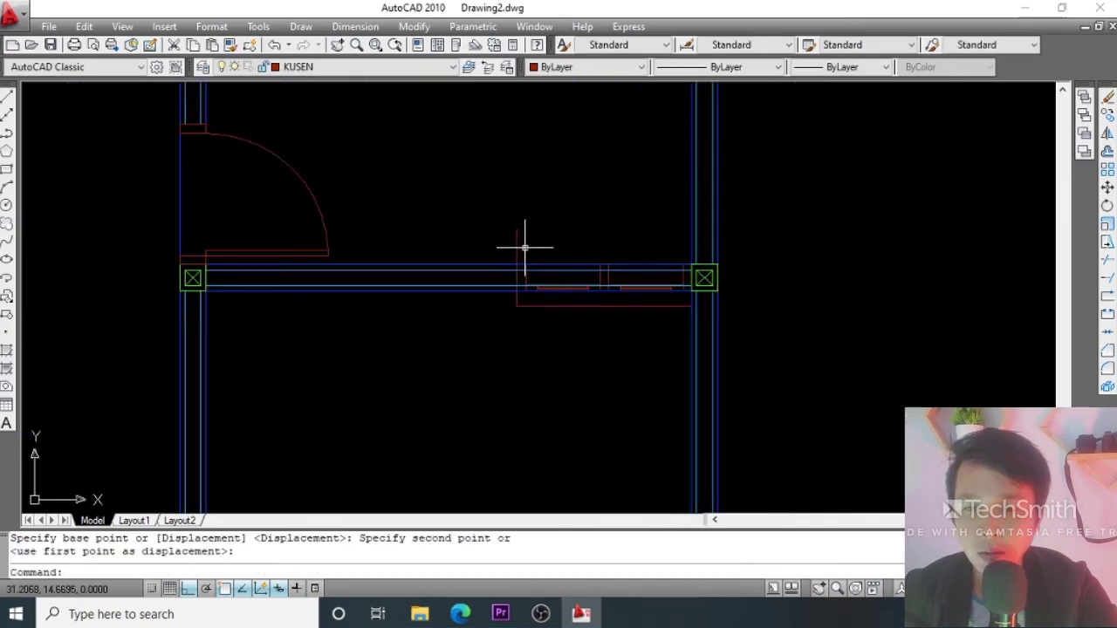
scroll(526, 248, up, 2)
middle_drag(536, 230, 584, 224)
scroll(587, 229, down, 9)
scroll(573, 238, up, 7)
scroll(573, 237, up, 2)
scroll(574, 237, down, 4)
scroll(576, 234, up, 2)
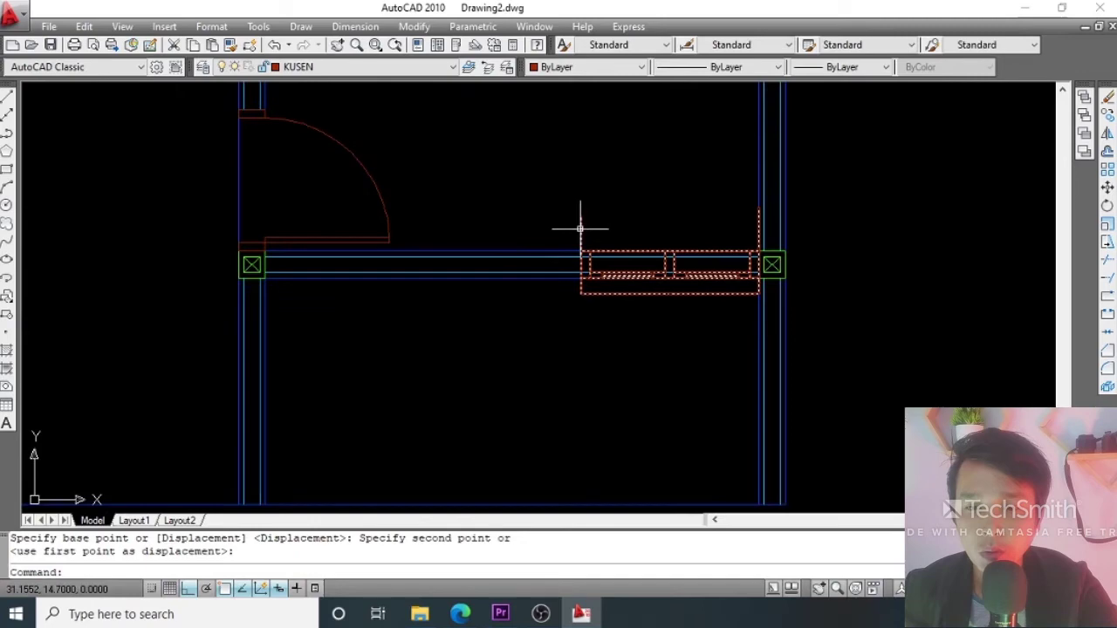
key(Return)
scroll(684, 258, up, 4)
scroll(504, 289, down, 4)
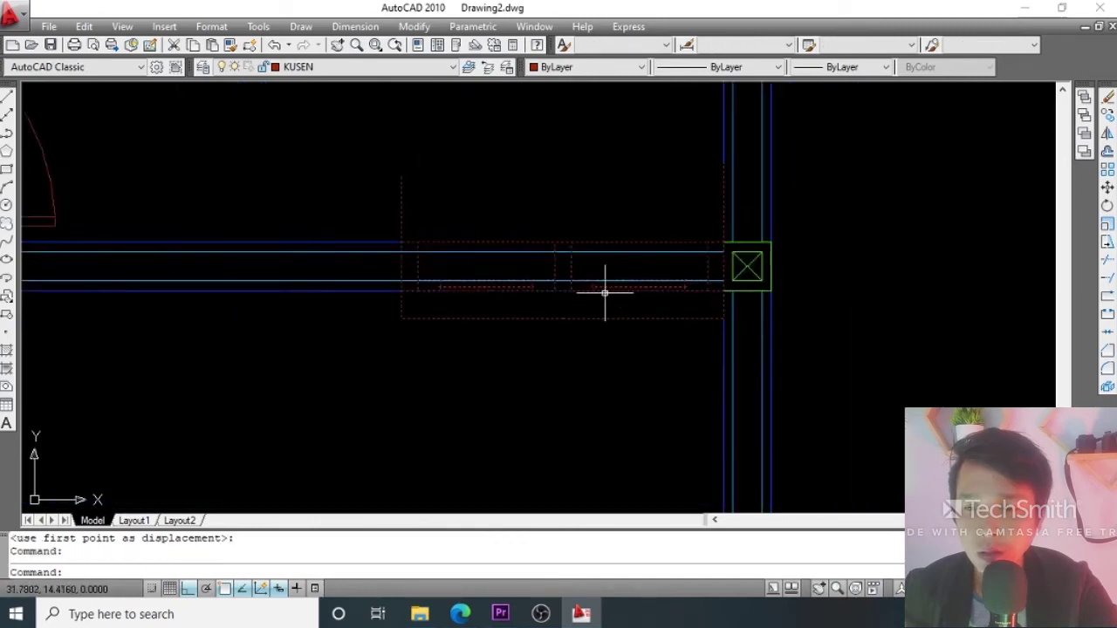
scroll(505, 285, up, 2)
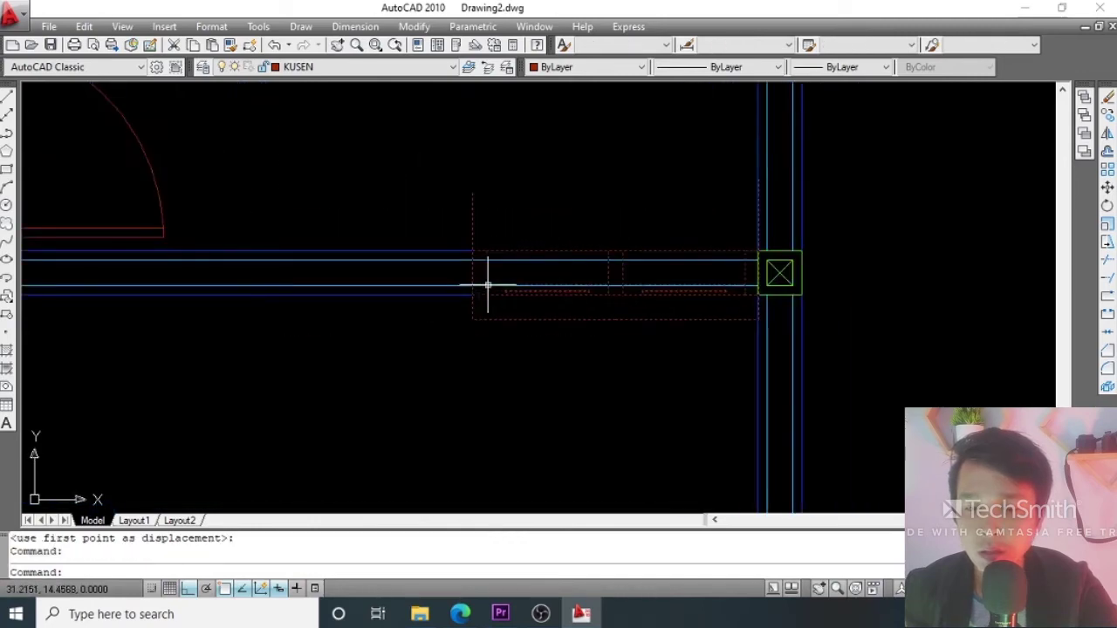
text(CO)
key(Return)
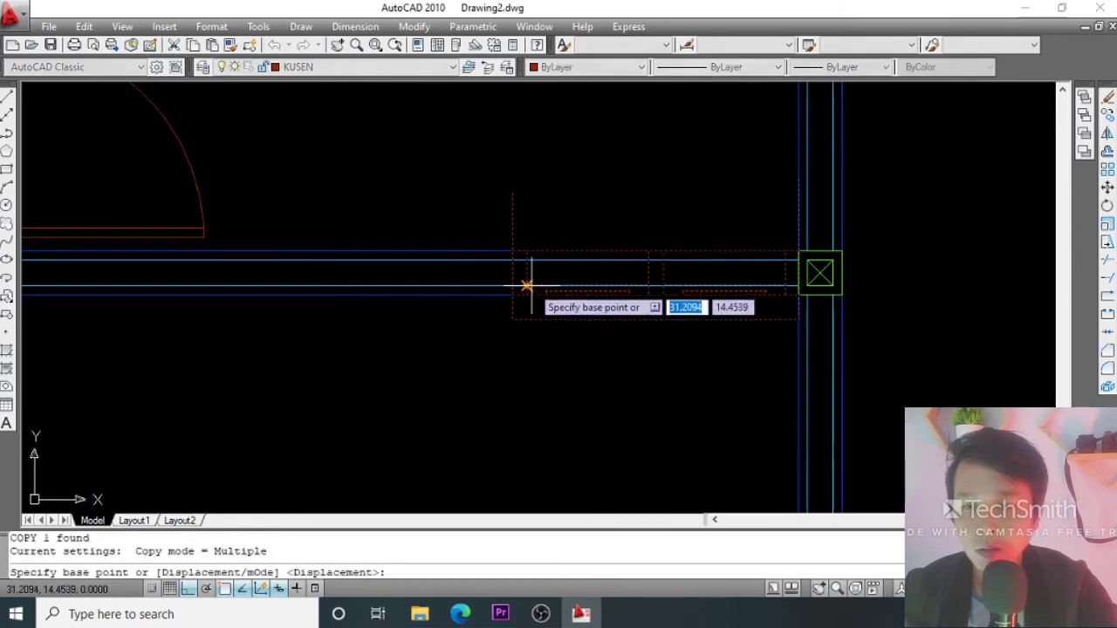
key(Escape)
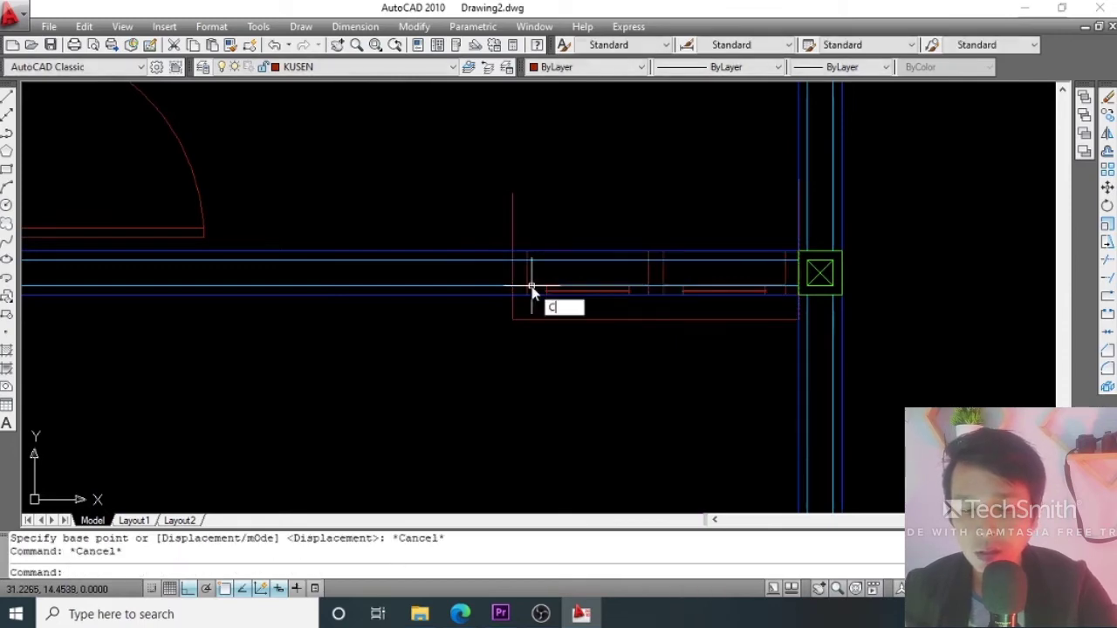
Copy the window block to the other end of the same wall, with its lower outer corner on the left column's lower-right corner.
key(Return)
scroll(518, 299, up, 2)
click(509, 305)
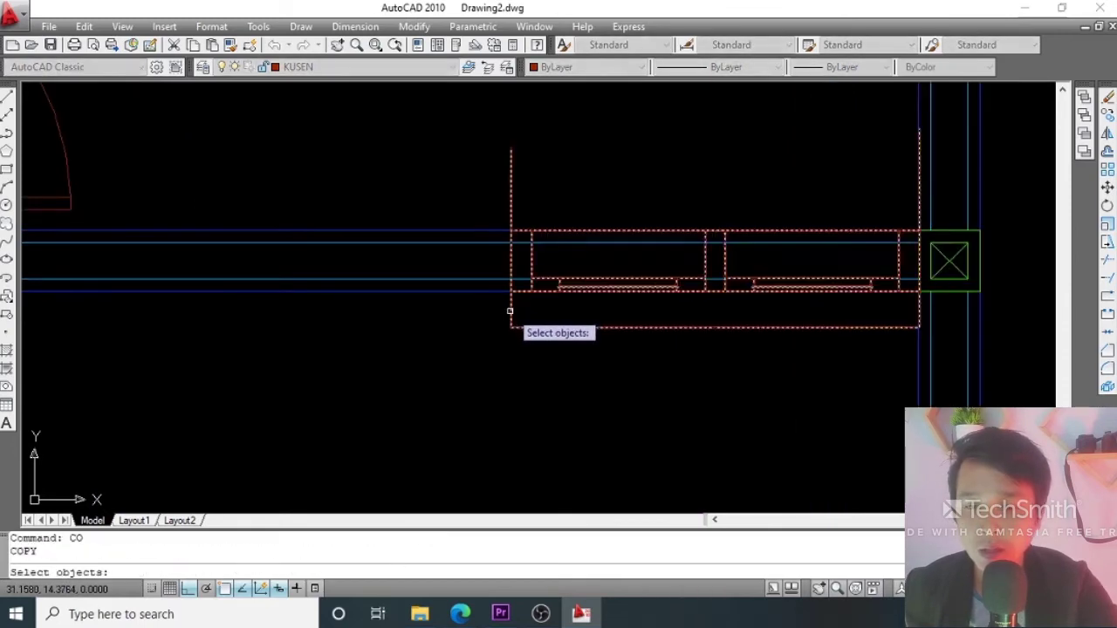
key(Return)
scroll(509, 296, up, 4)
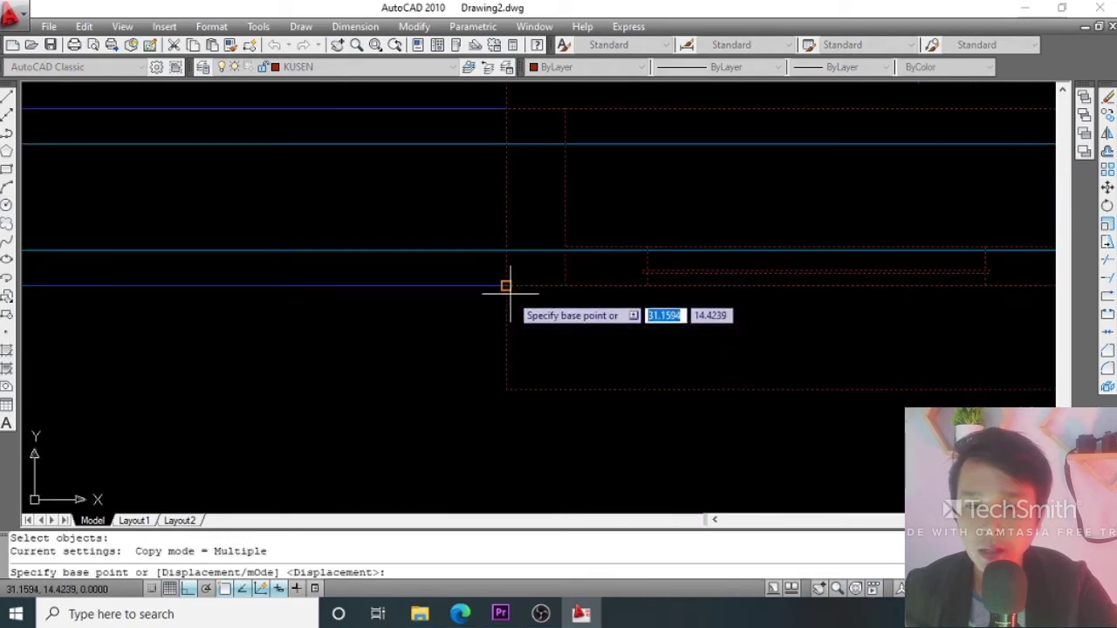
scroll(504, 285, up, 2)
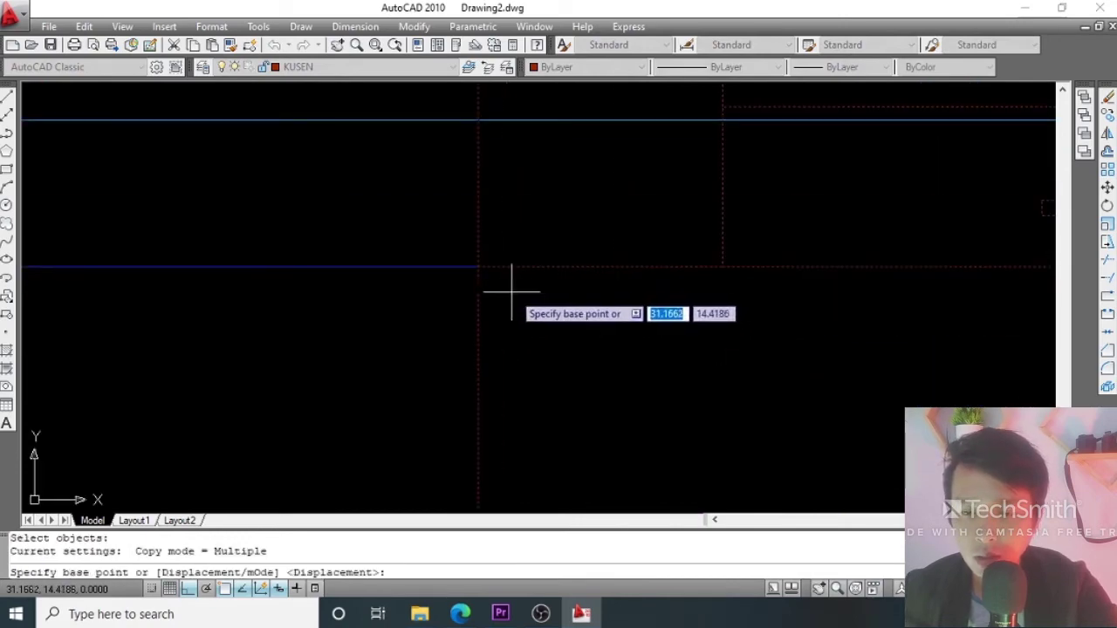
click(486, 266)
scroll(567, 288, down, 4)
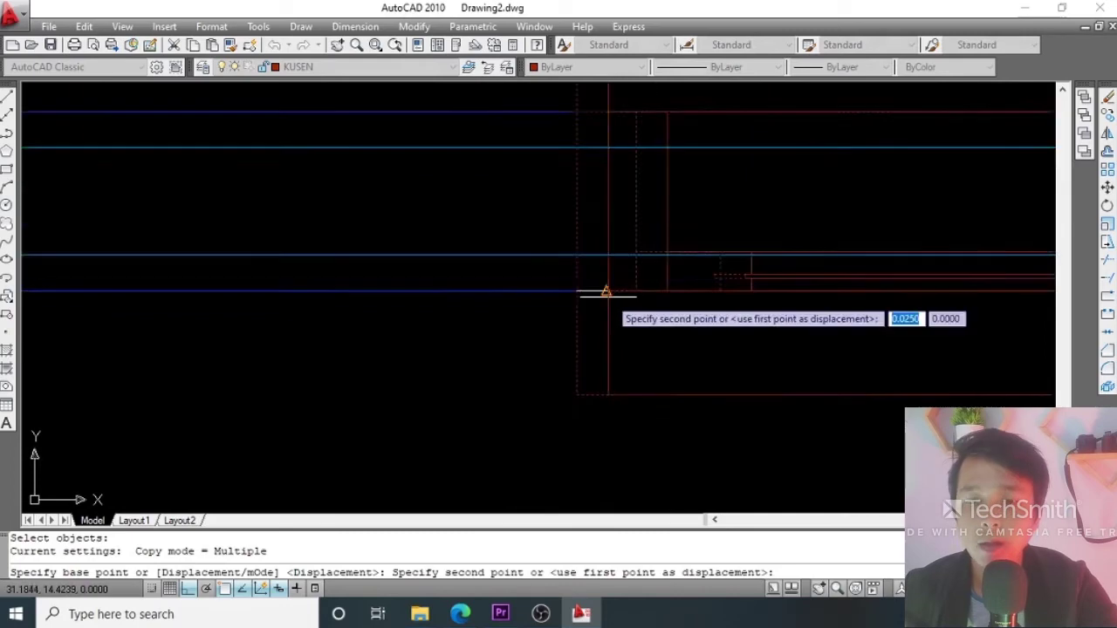
scroll(281, 291, up, 4)
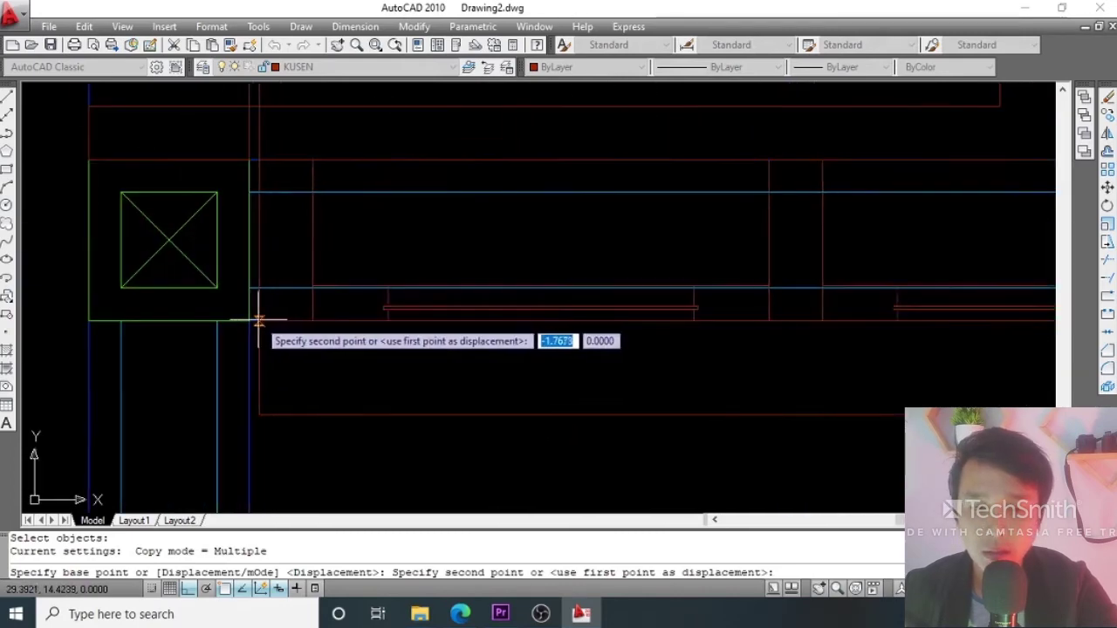
key(Escape)
scroll(518, 274, down, 5)
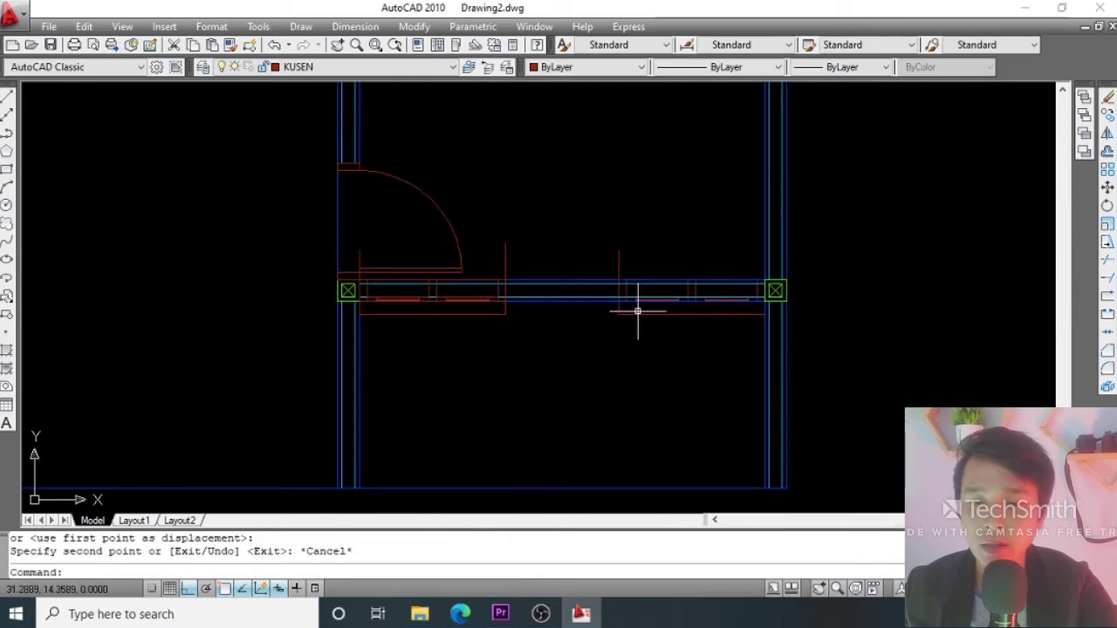
scroll(644, 307, down, 2)
scroll(663, 304, up, 6)
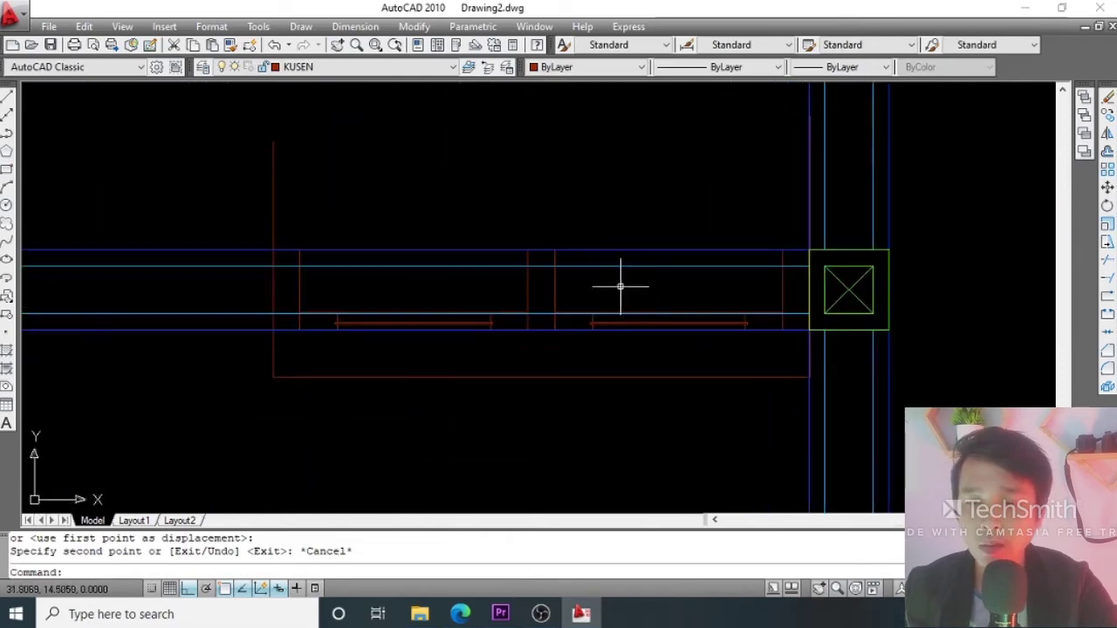
click(590, 265)
key(Escape)
click(567, 312)
key(Escape)
click(537, 315)
key(Escape)
scroll(511, 302, down, 2)
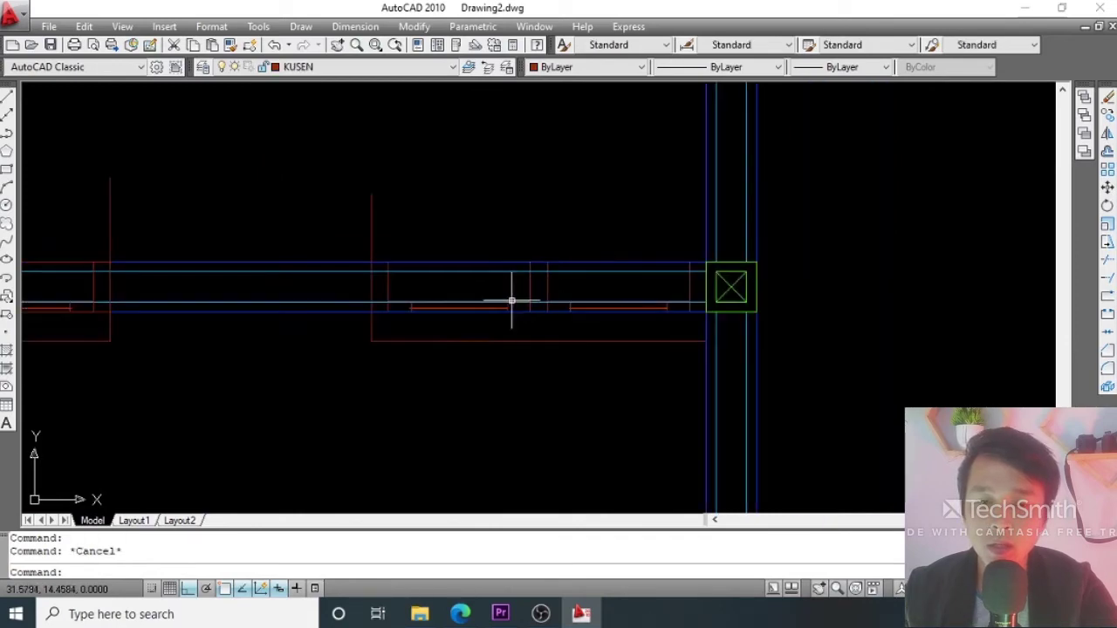
scroll(512, 290, up, 2)
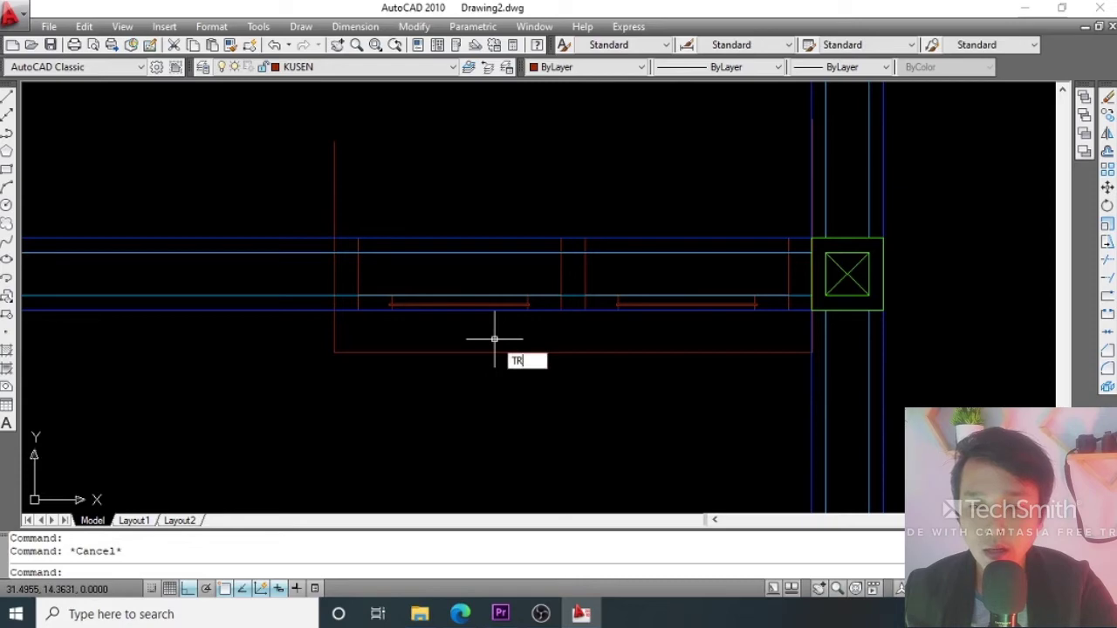
key(Return)
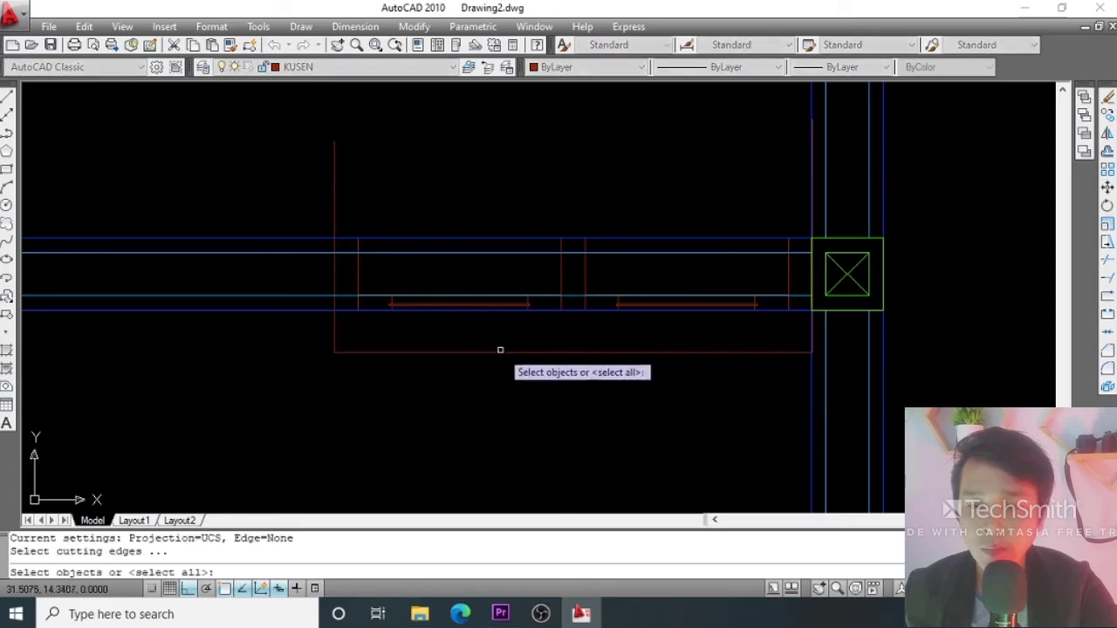
scroll(803, 315, up, 4)
key(Escape)
Move the right-hand window linework so its lower outer corner lands exactly on the column's lower-left corner.
scroll(749, 359, up, 5)
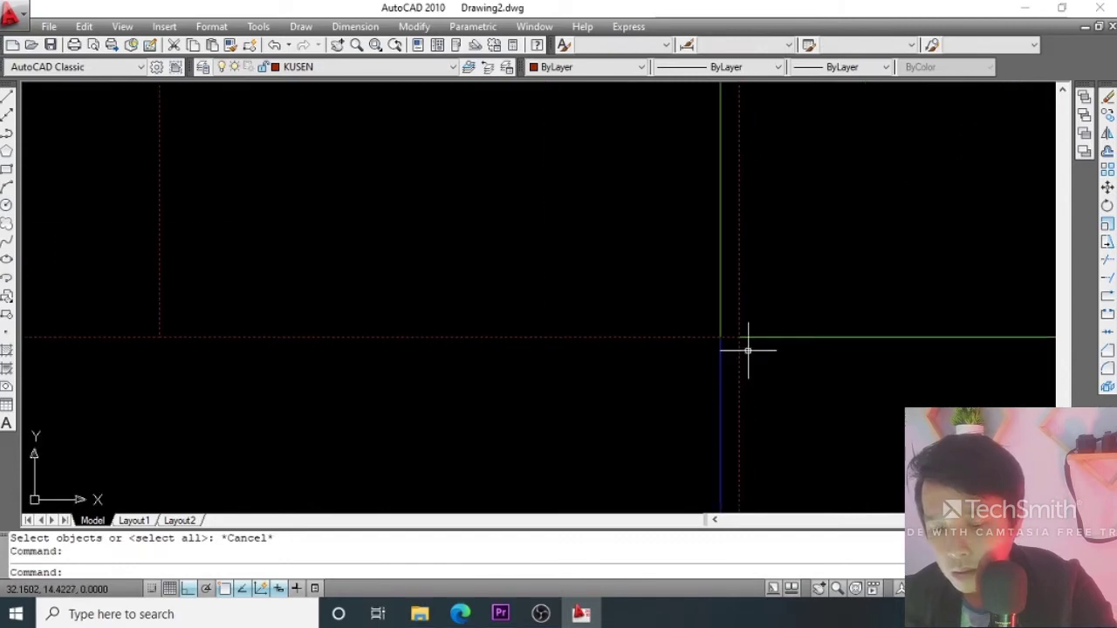
click(748, 350)
text(m)
key(Return)
click(737, 336)
click(719, 337)
Trim away the wall lines running through the right-hand window, using both halves of the window outline as cutting edges.
scroll(725, 317, down, 5)
middle_drag(678, 308, 684, 319)
scroll(611, 358, up, 3)
middle_drag(559, 349, 609, 364)
text(lR)
key(Return)
click(611, 374)
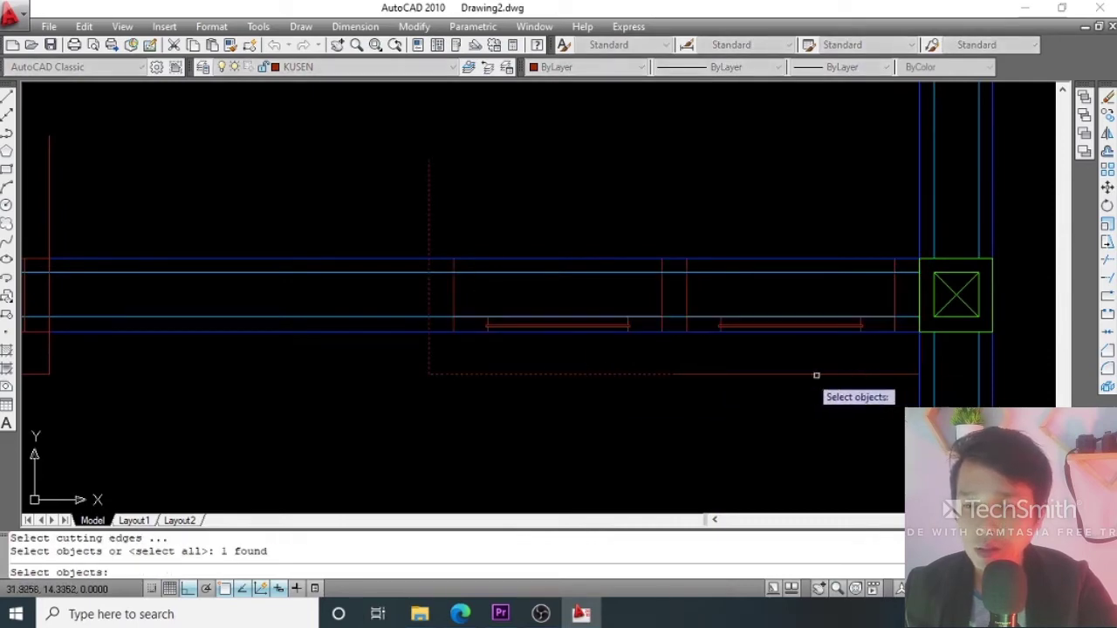
scroll(533, 334, up, 2)
middle_drag(533, 334, 544, 364)
scroll(540, 332, down, 3)
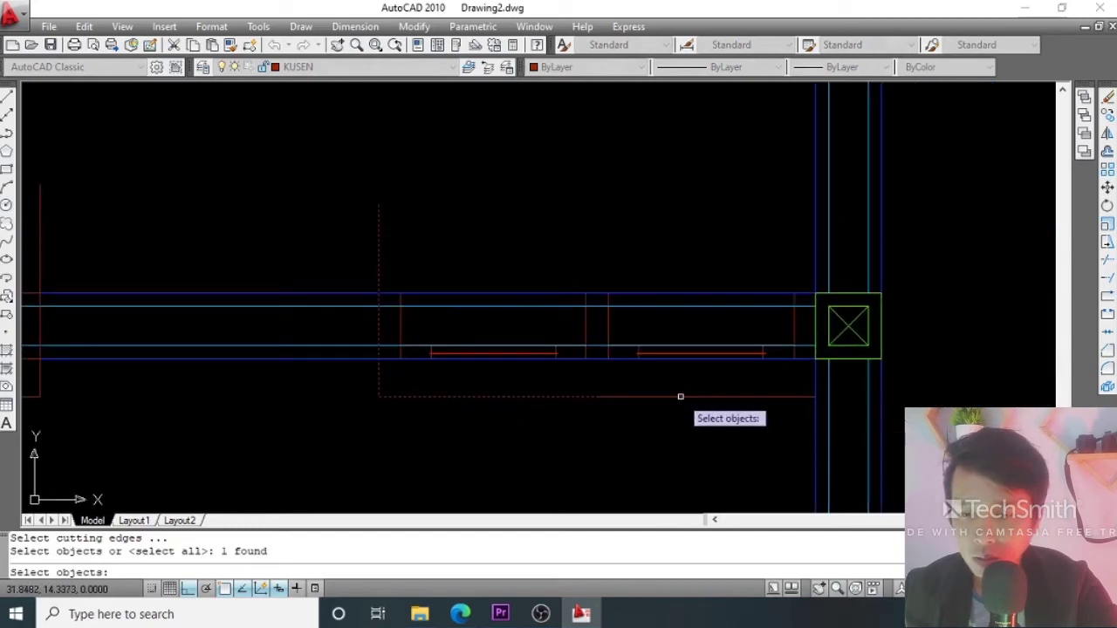
key(Return)
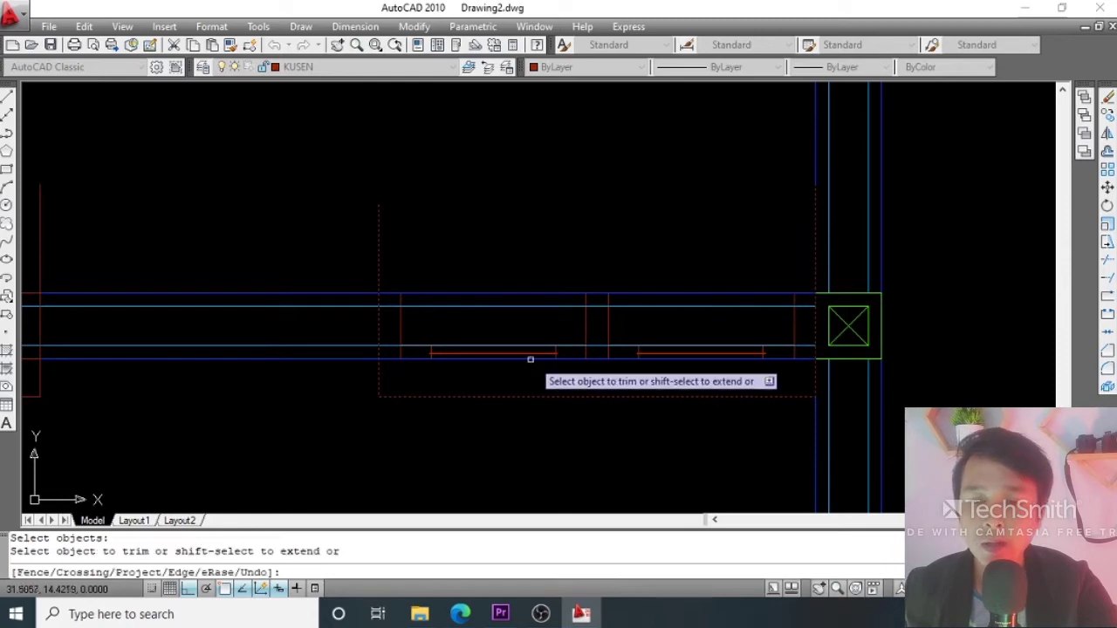
click(591, 346)
click(594, 305)
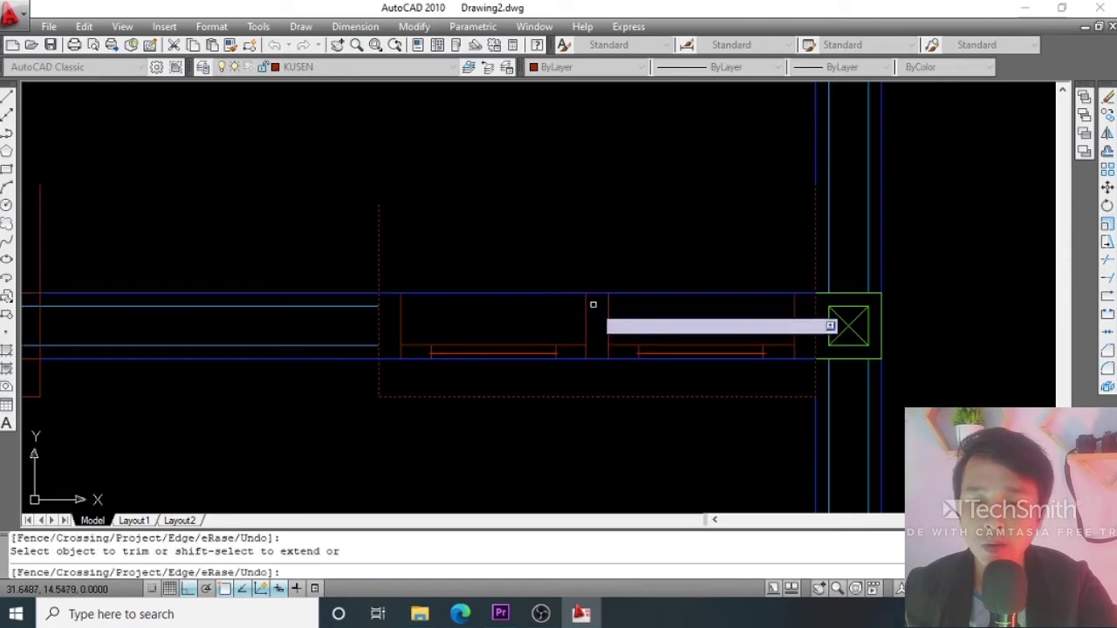
click(597, 288)
click(579, 365)
key(Return)
Trim away the wall lines running through the left-hand window below the door, using both halves of its outline as cutting edges.
scroll(636, 319, down, 5)
scroll(511, 348, up, 3)
middle_drag(511, 349, 626, 323)
scroll(626, 322, down, 3)
scroll(623, 314, up, 2)
scroll(631, 324, up, 1)
scroll(601, 334, down, 1)
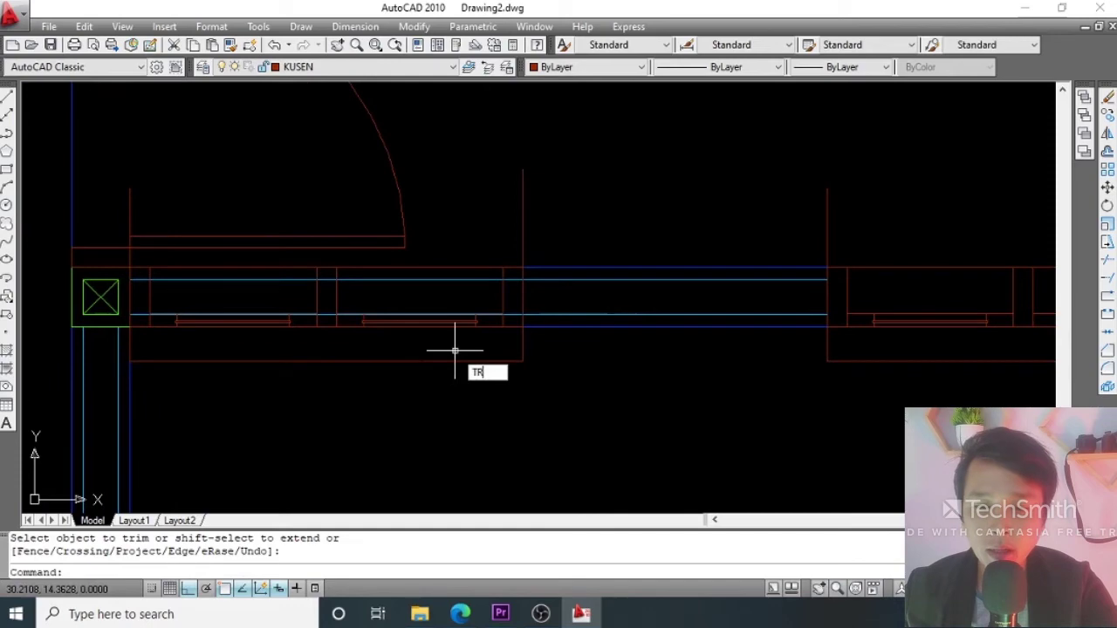
text(TR)
key(Return)
click(385, 360)
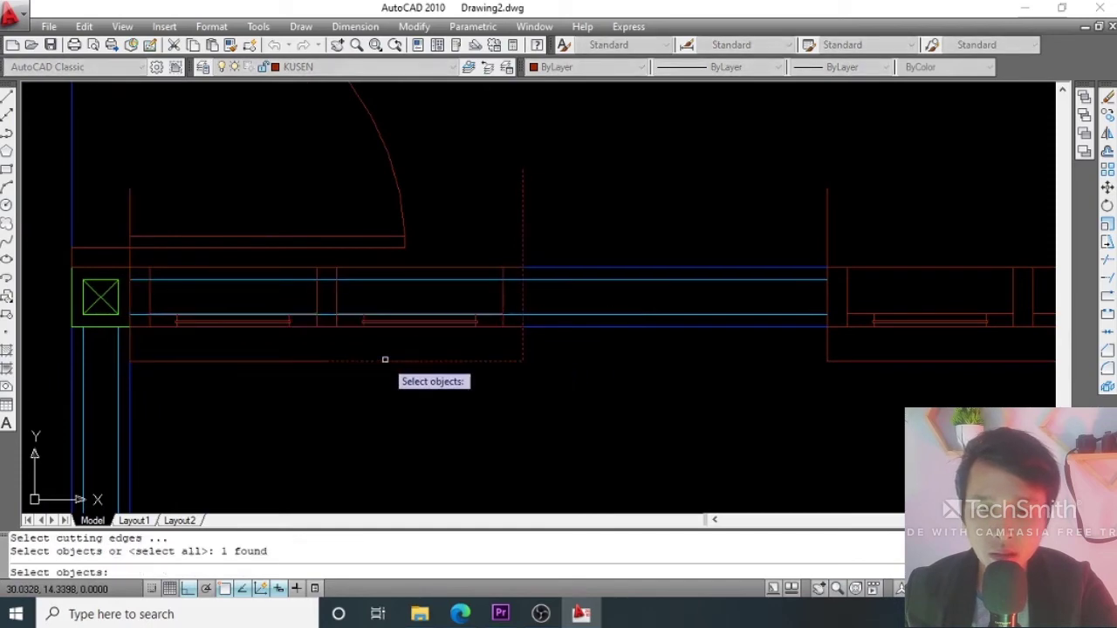
click(314, 361)
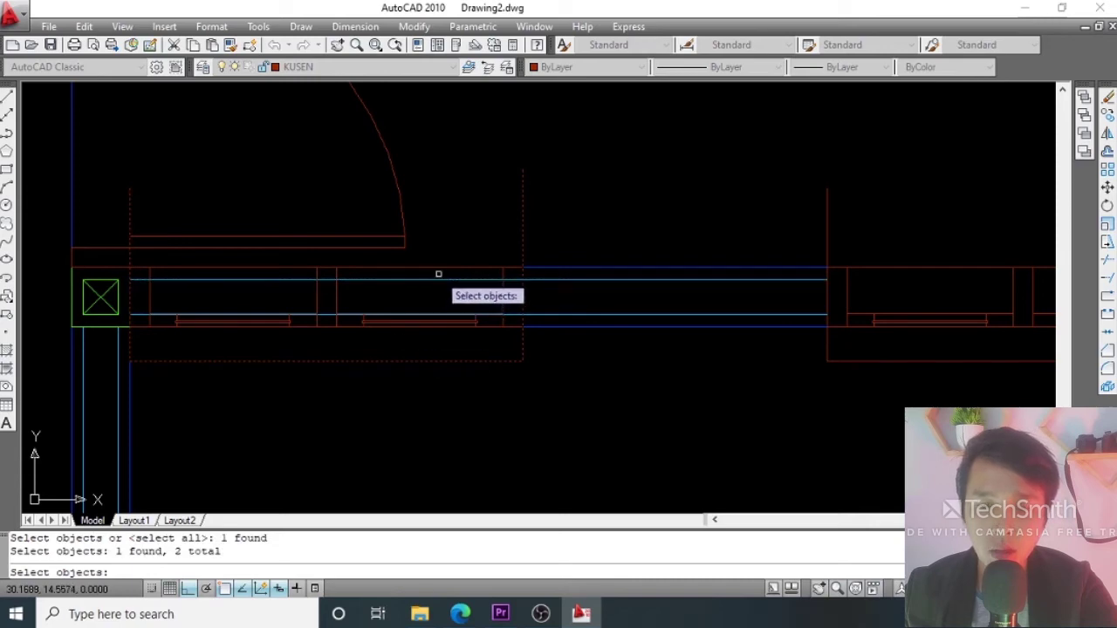
key(Return)
click(460, 237)
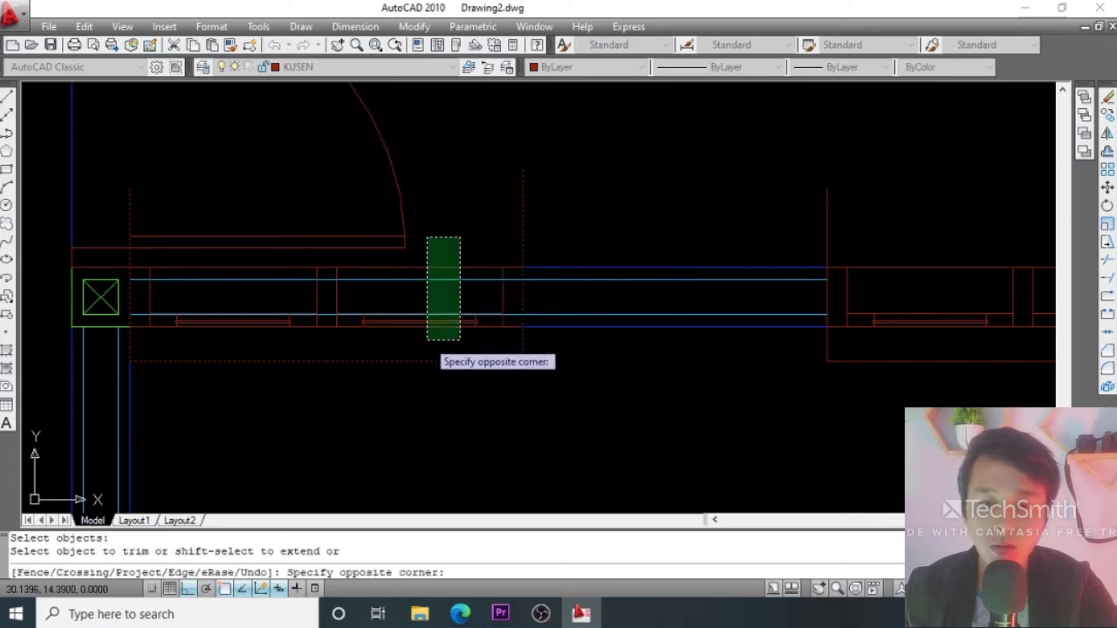
click(425, 340)
key(Return)
Examine the two windows in the trimmed wall and the surrounding doors and rooms in the floor plan.
scroll(432, 270, down, 4)
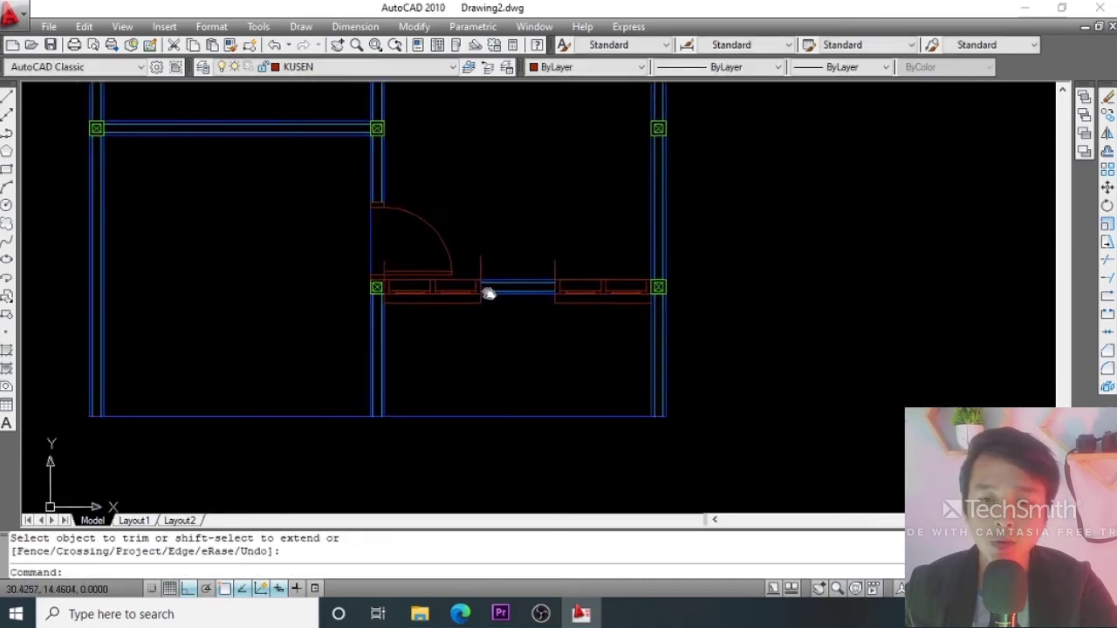
scroll(472, 274, down, 2)
scroll(488, 293, up, 4)
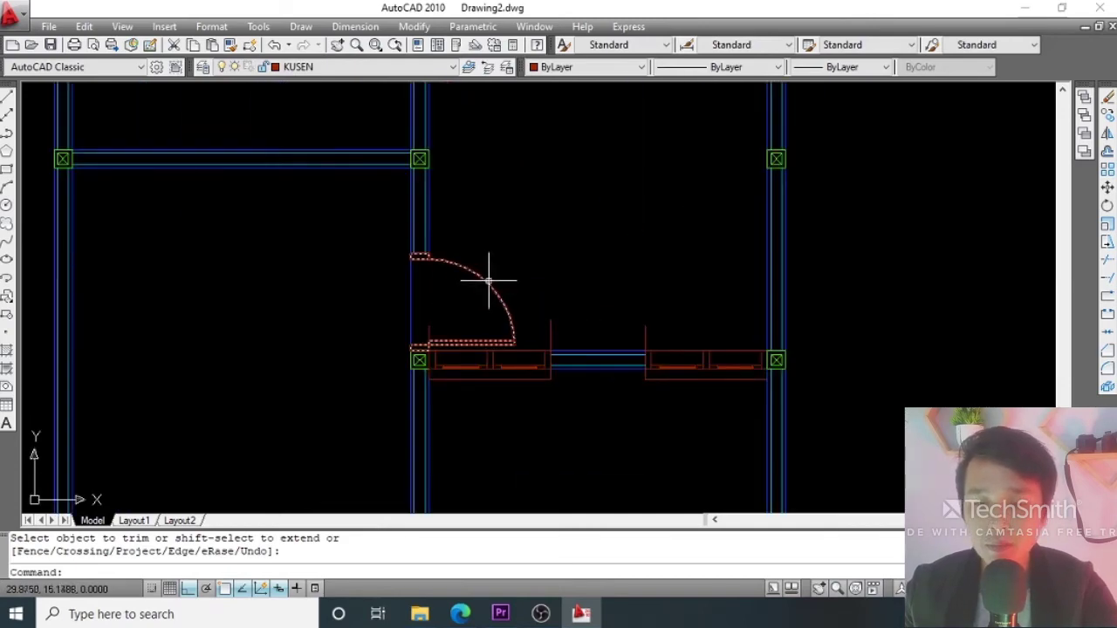
scroll(504, 382, up, 3)
scroll(500, 371, down, 6)
scroll(404, 267, up, 3)
middle_drag(562, 345, 477, 253)
scroll(515, 387, up, 3)
scroll(516, 381, down, 4)
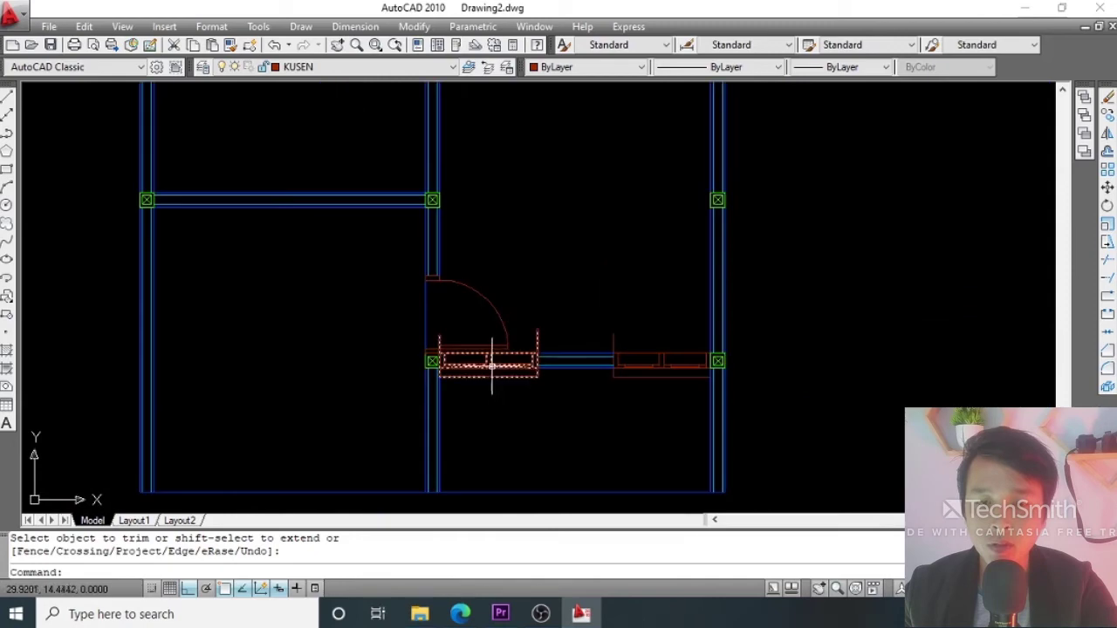
scroll(418, 357, down, 2)
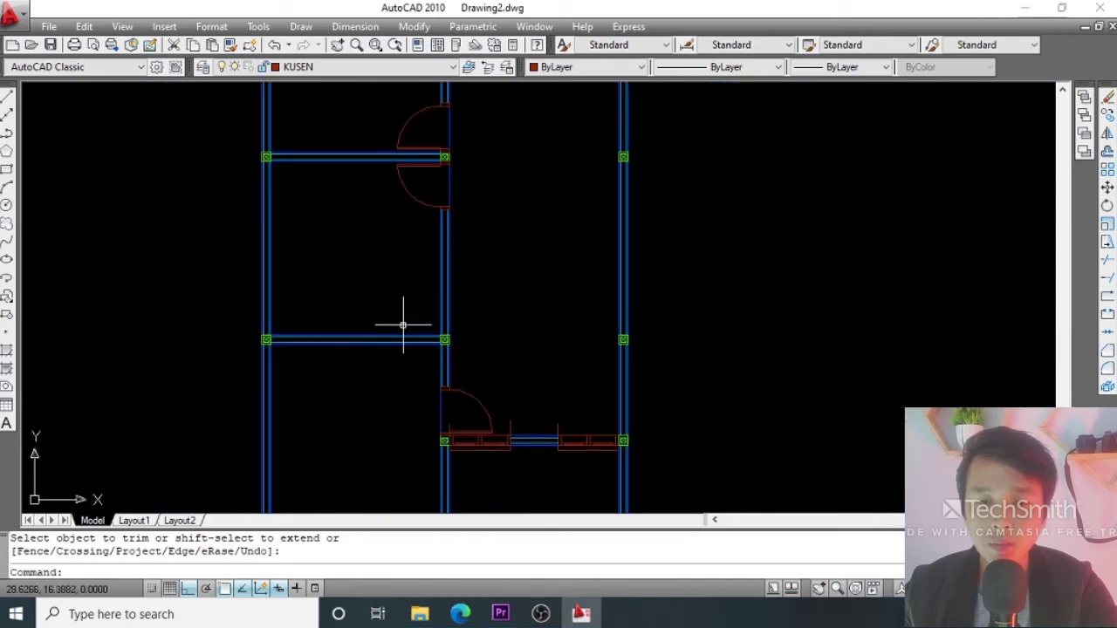
middle_drag(483, 441, 439, 363)
scroll(439, 363, up, 5)
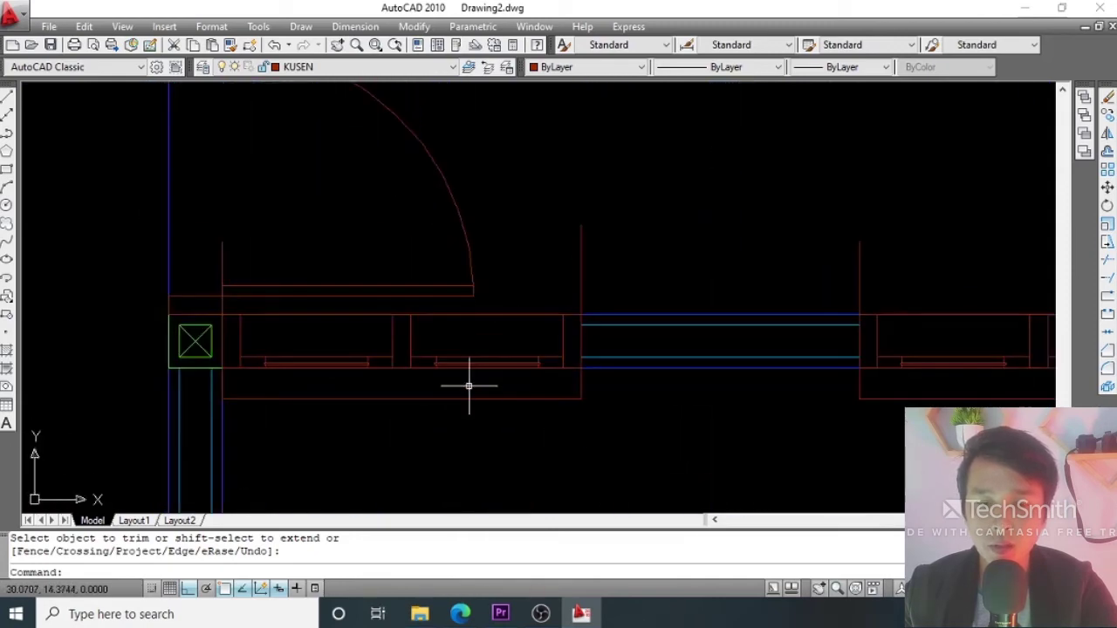
click(469, 384)
click(452, 414)
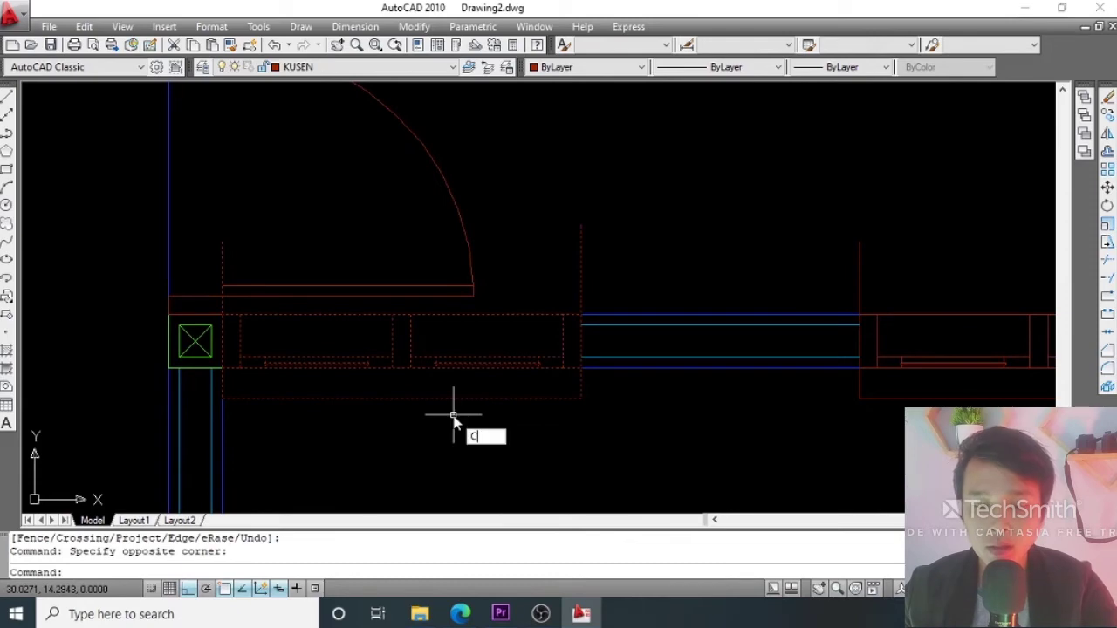
key(Escape)
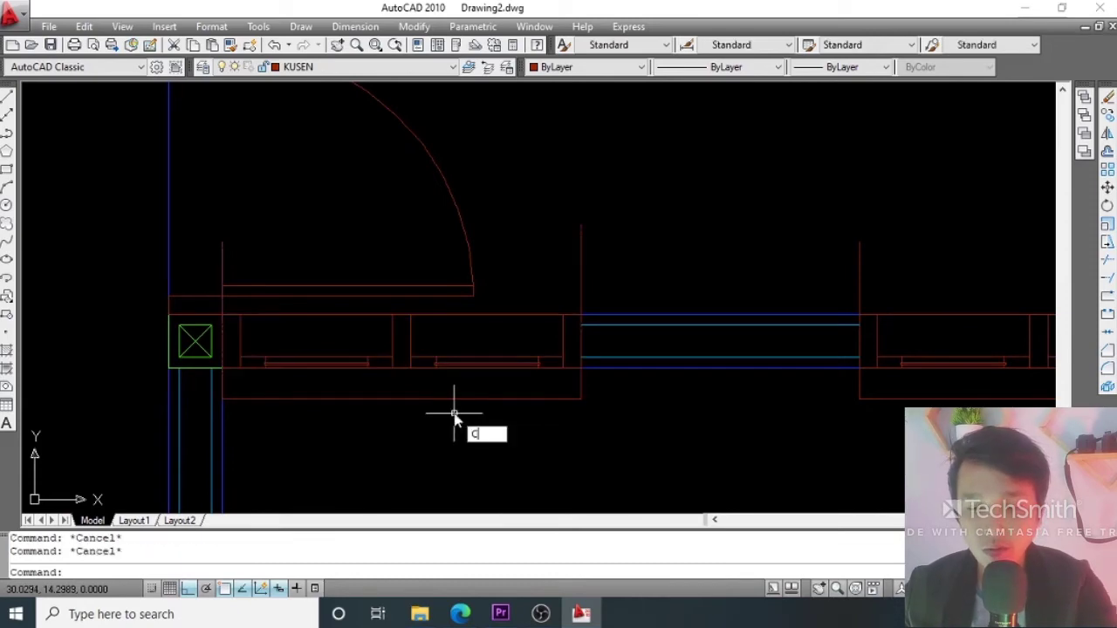
Copy the left-hand window from its lower-right wall corner to the lower-left corner of the column on the horizontal wall above the door.
text(CO)
key(Return)
click(450, 397)
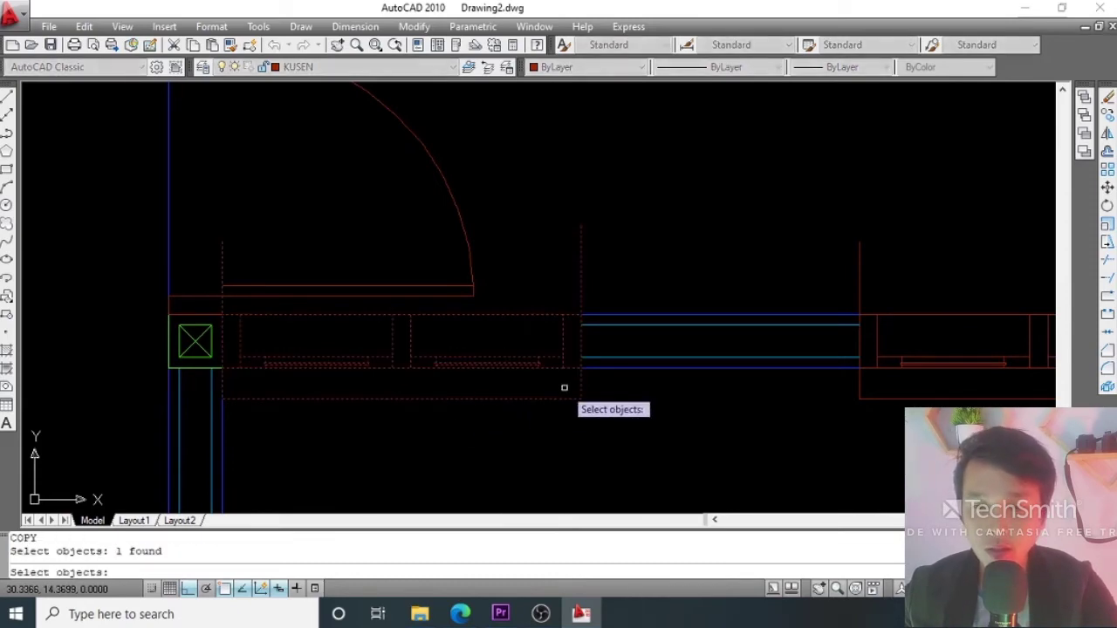
key(Return)
scroll(565, 385, up, 3)
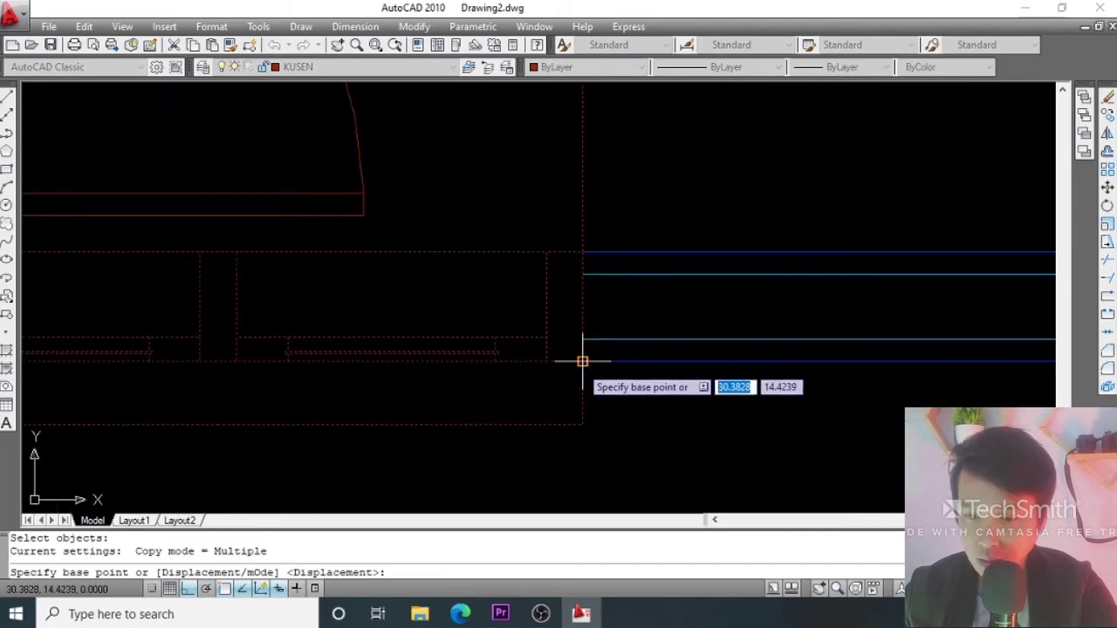
click(582, 361)
scroll(605, 382, down, 4)
scroll(548, 324, up, 5)
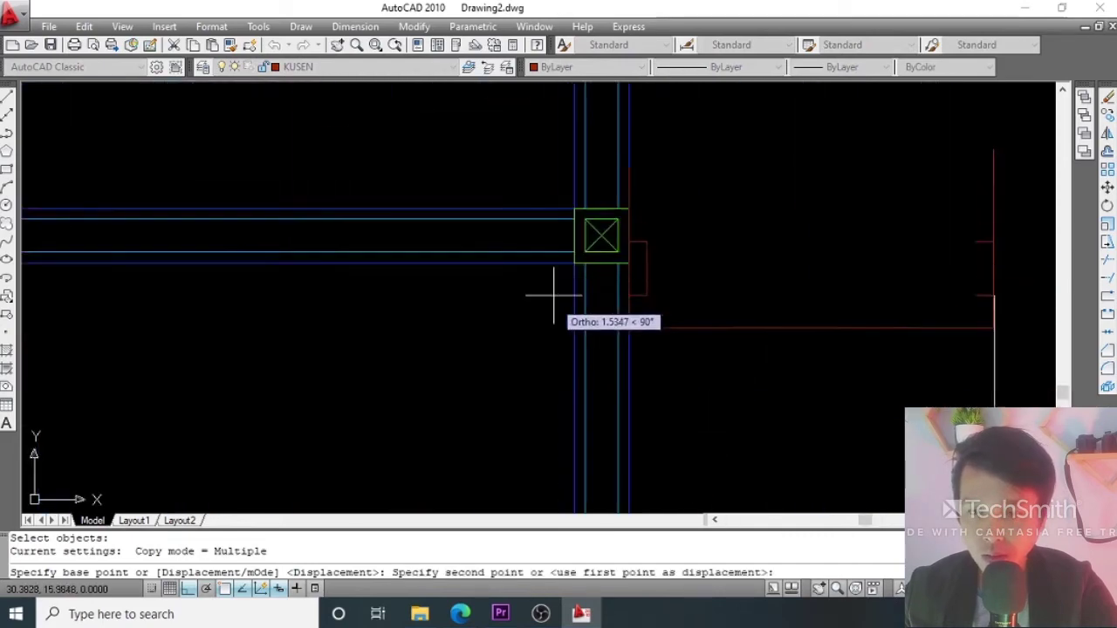
click(588, 250)
scroll(526, 317, down, 5)
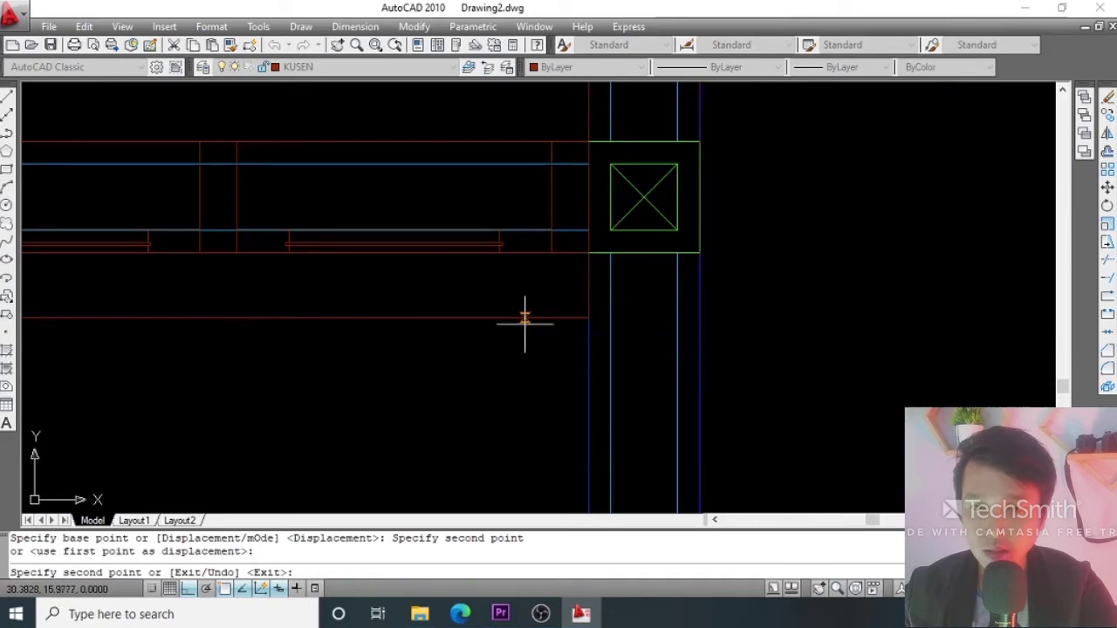
key(Escape)
Trim away the wall lines running through the newly copied window beside the column, using both halves of its outline as cutting edges.
scroll(482, 313, up, 4)
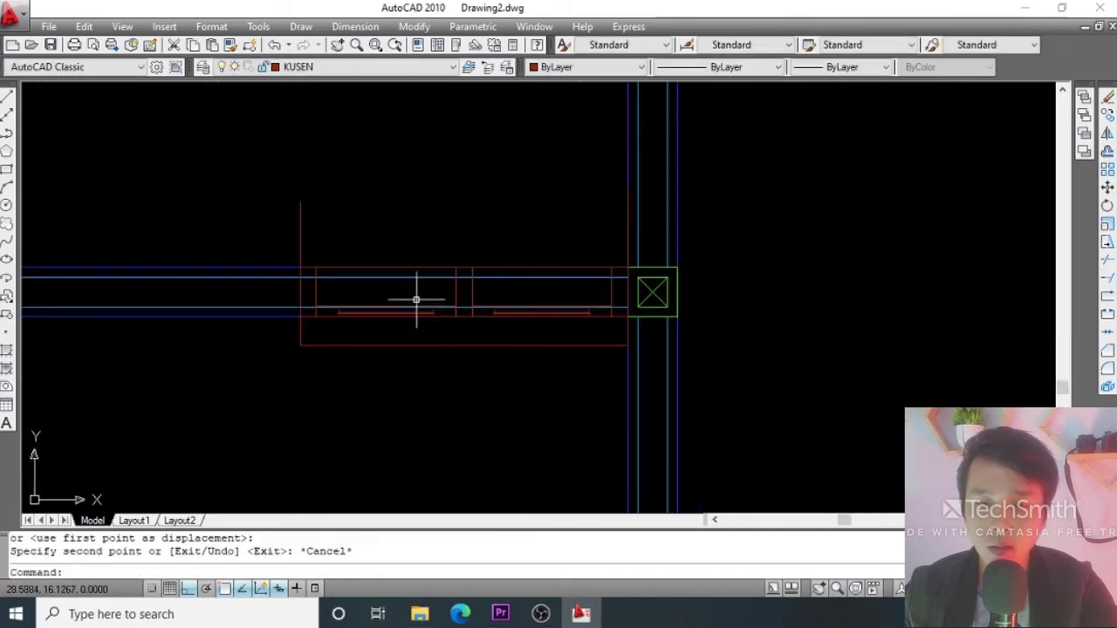
middle_drag(422, 336, 423, 344)
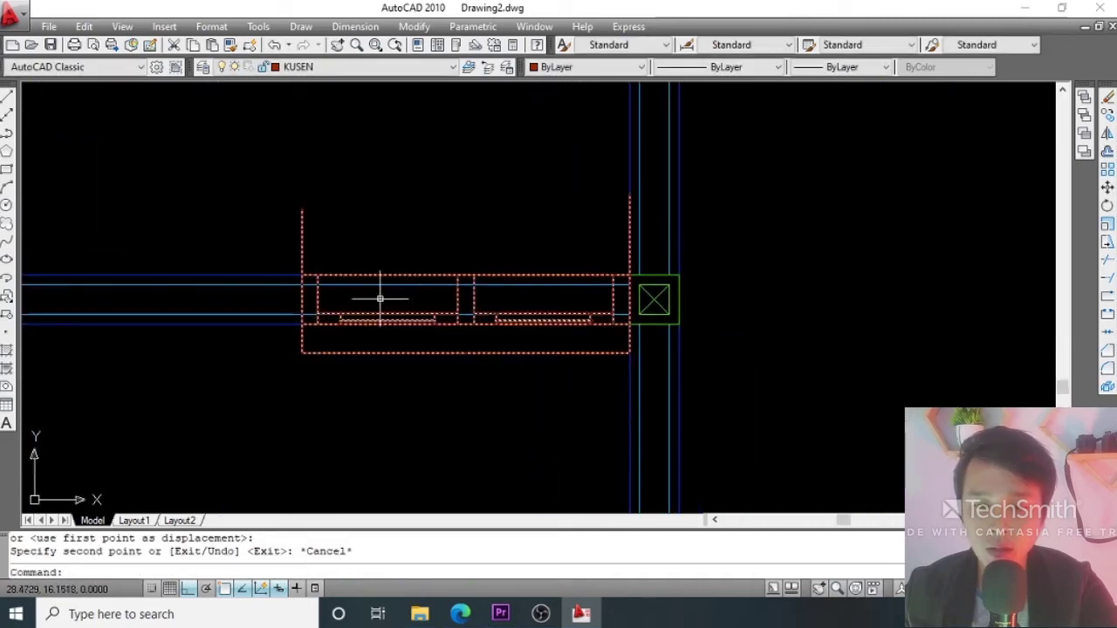
key(Return)
scroll(485, 357, up, 3)
click(486, 356)
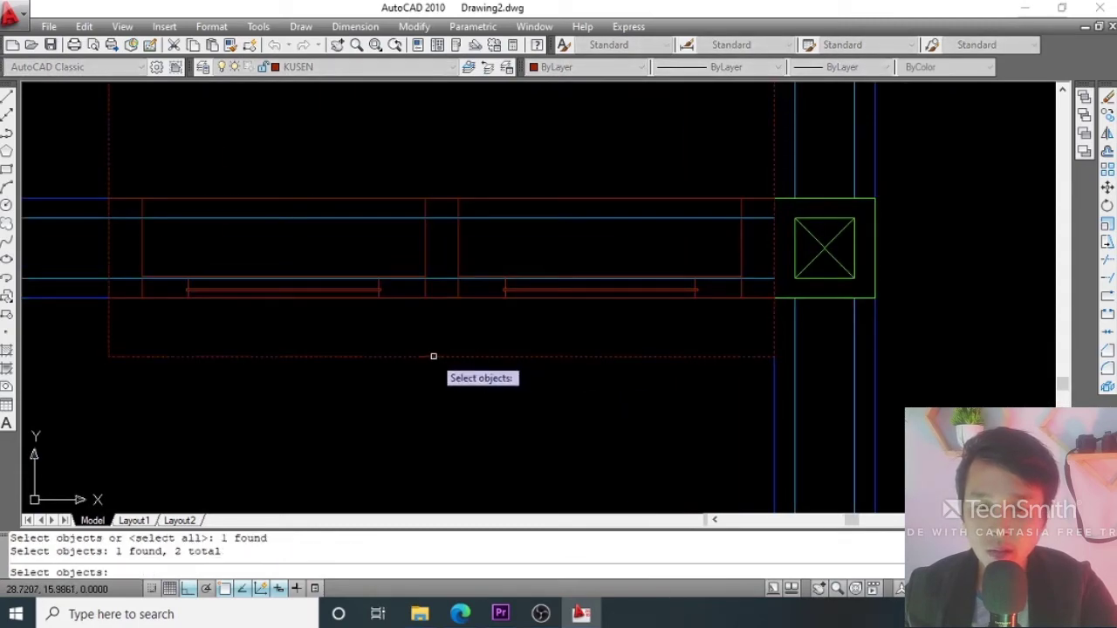
scroll(452, 349, down, 2)
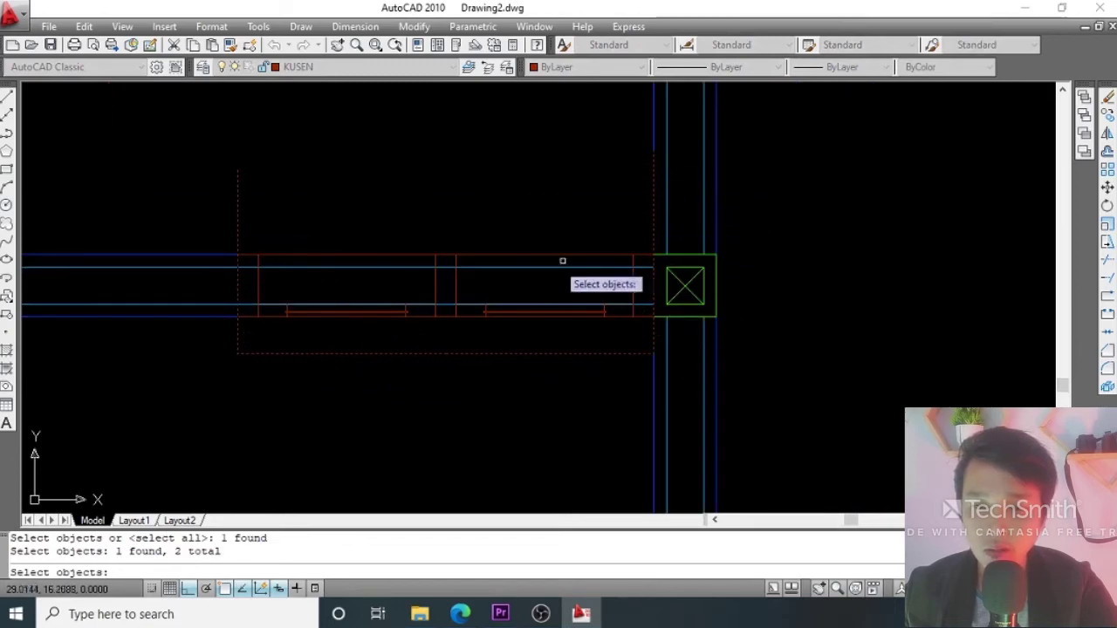
key(Return)
click(481, 229)
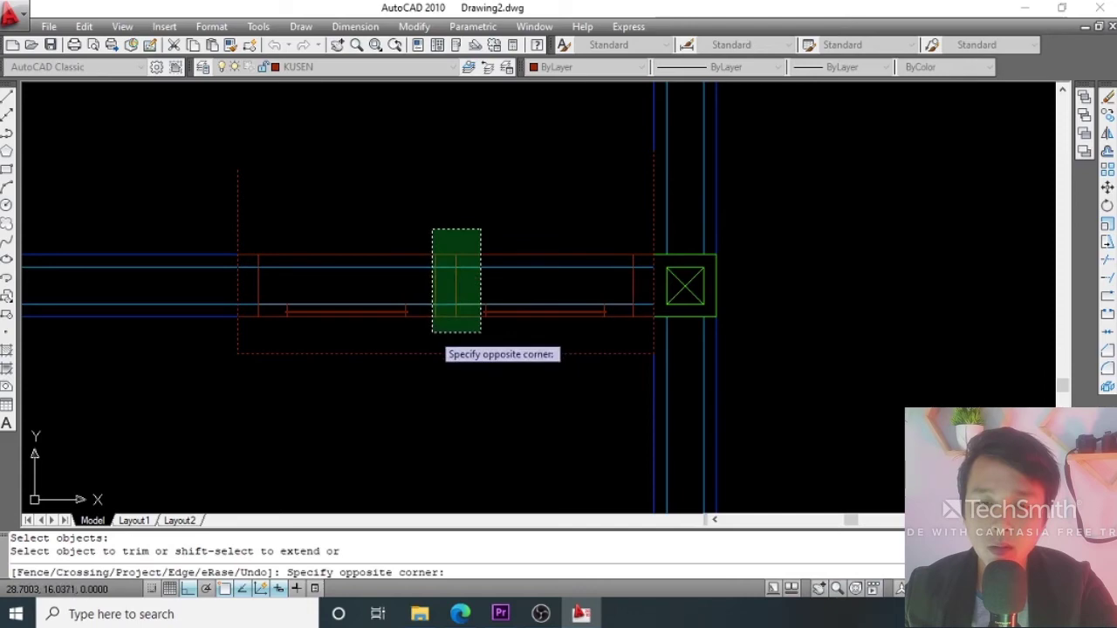
click(432, 333)
key(Return)
Examine the trimmed window and the rooms, doors and columns above it in the floor plan.
scroll(476, 281, down, 8)
middle_drag(483, 269, 469, 335)
scroll(476, 301, up, 2)
scroll(479, 297, down, 2)
scroll(438, 230, up, 1)
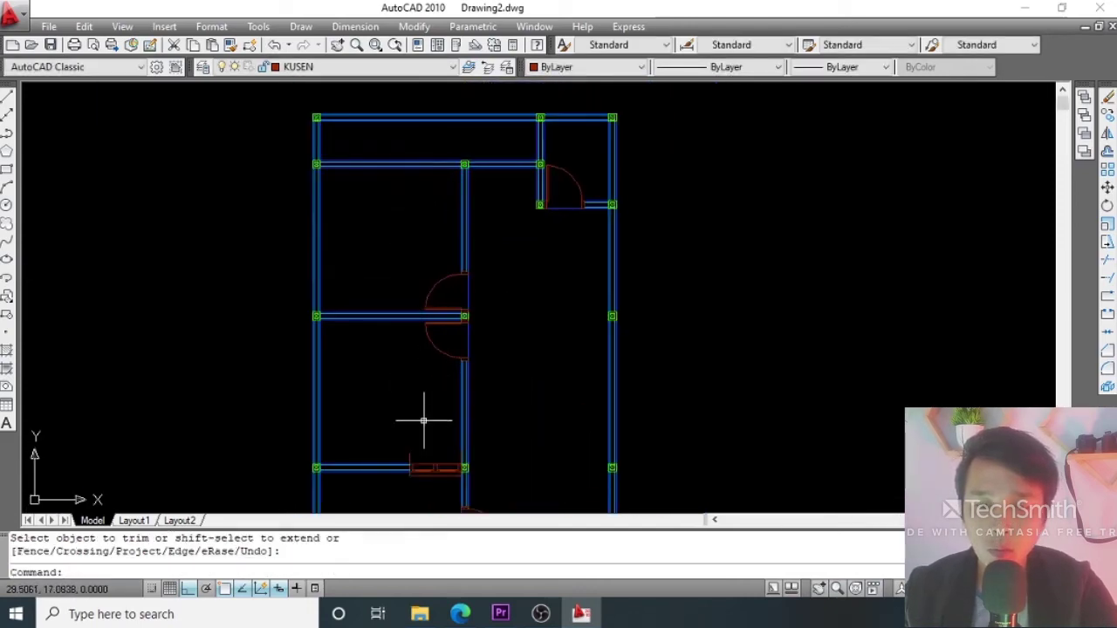
middle_drag(424, 421, 418, 376)
scroll(419, 376, up, 2)
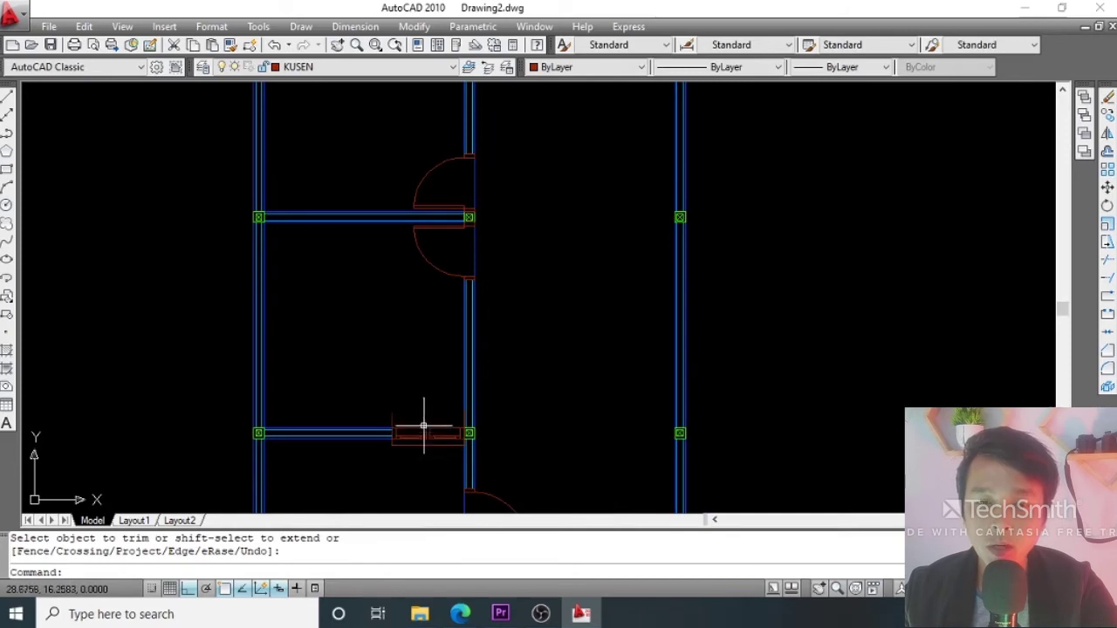
scroll(424, 427, down, 3)
scroll(441, 394, up, 2)
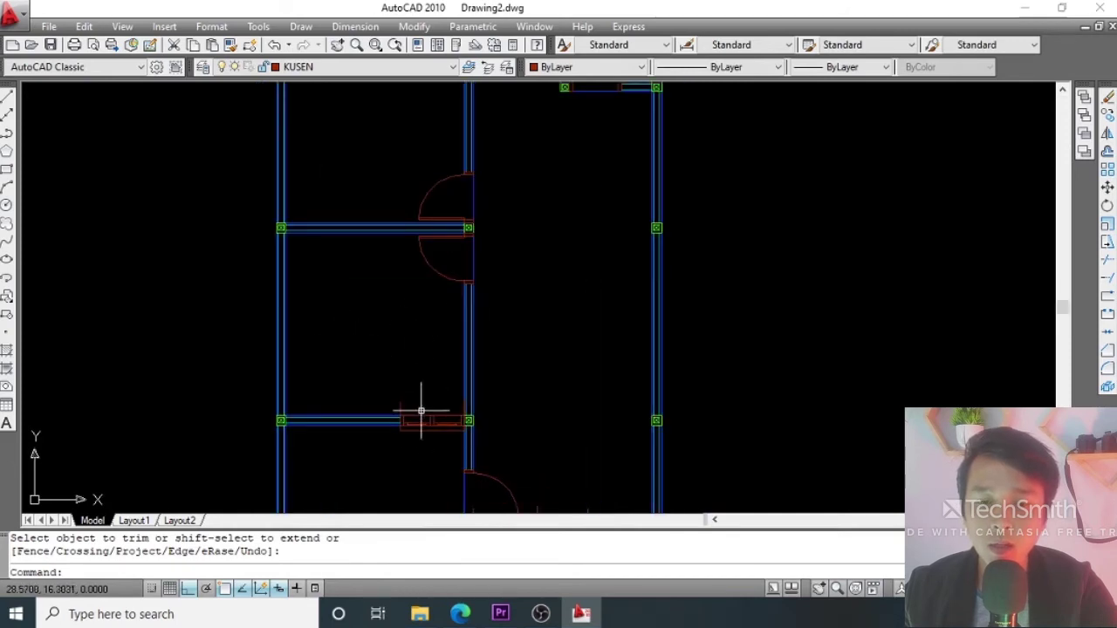
Mirror the copied window across a horizontal line through the midpoint of the column between the two doors, keeping the original.
click(426, 428)
key(Escape)
key(Escape)
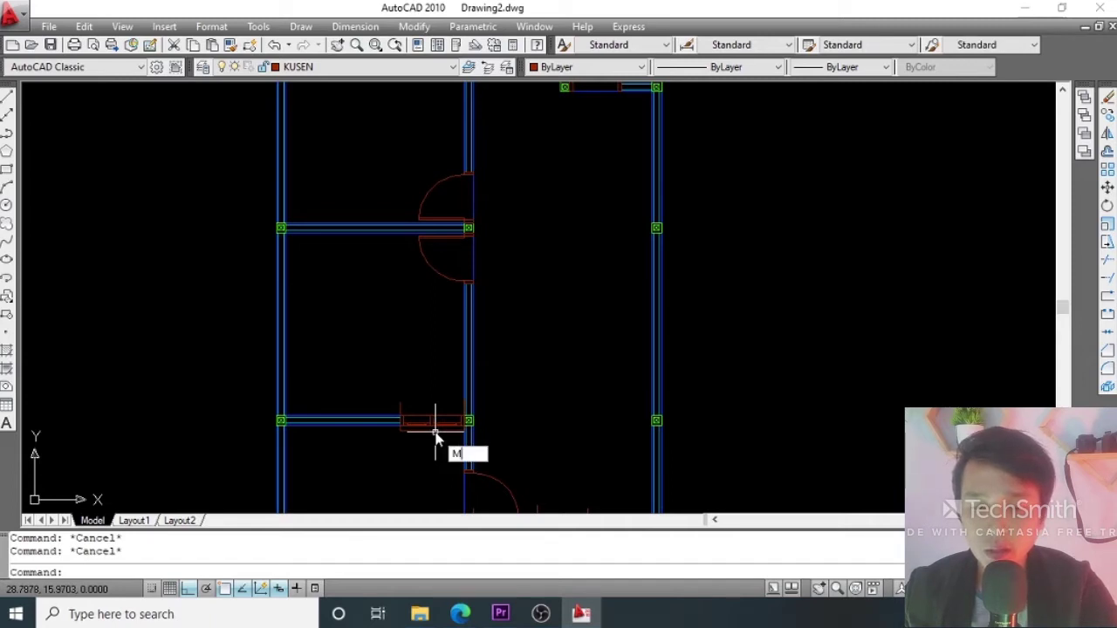
text(MI)
key(Return)
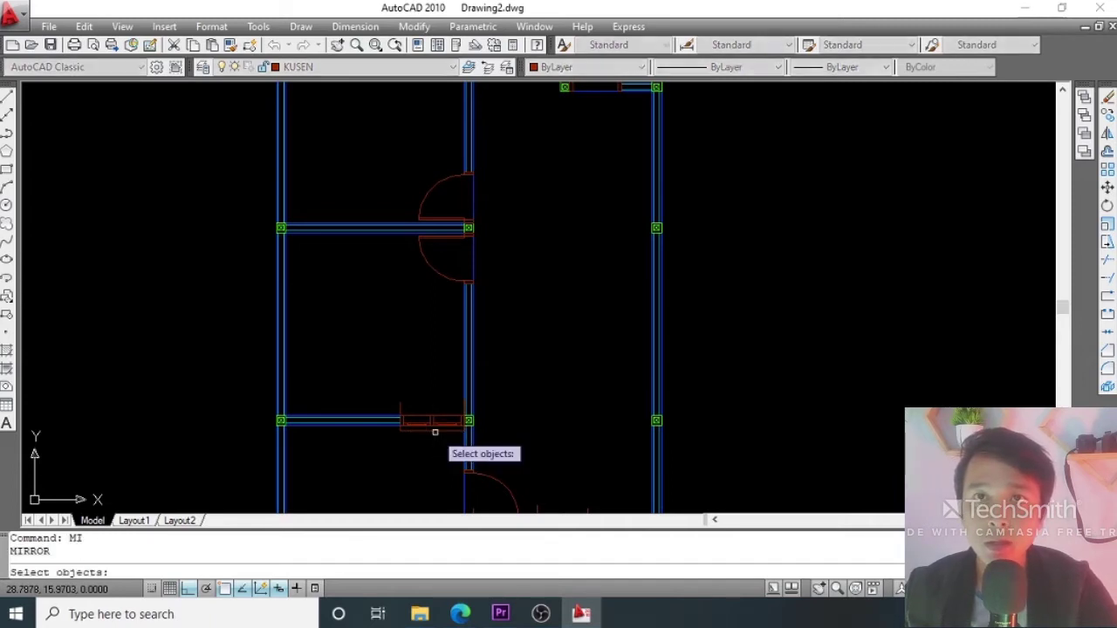
scroll(433, 431, up, 2)
click(428, 424)
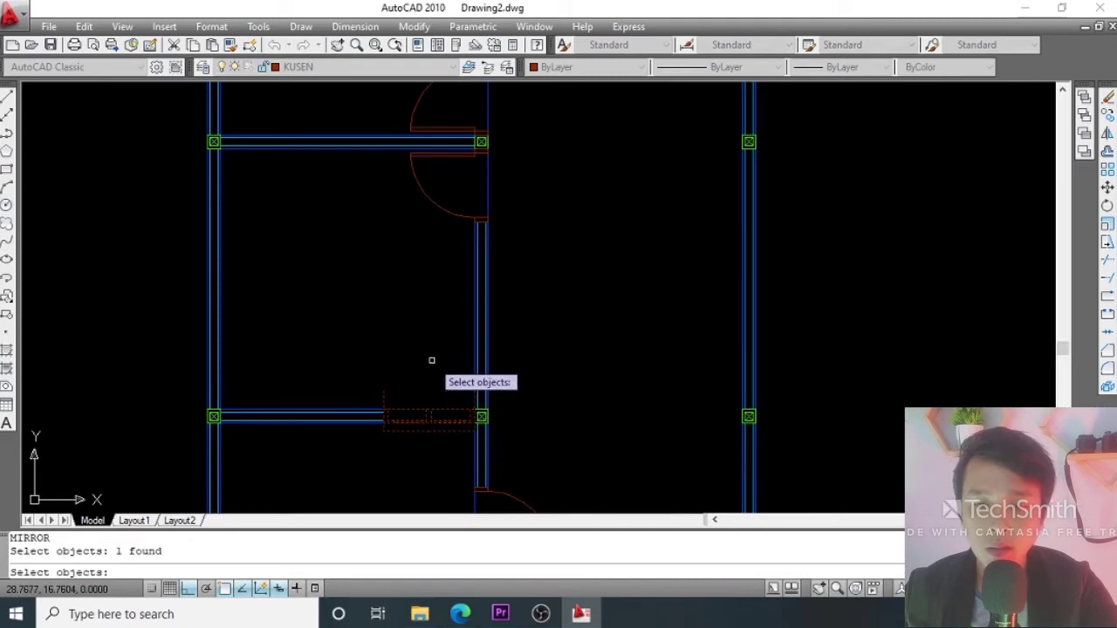
key(Return)
scroll(440, 365, down, 3)
scroll(459, 261, down, 3)
scroll(460, 286, up, 10)
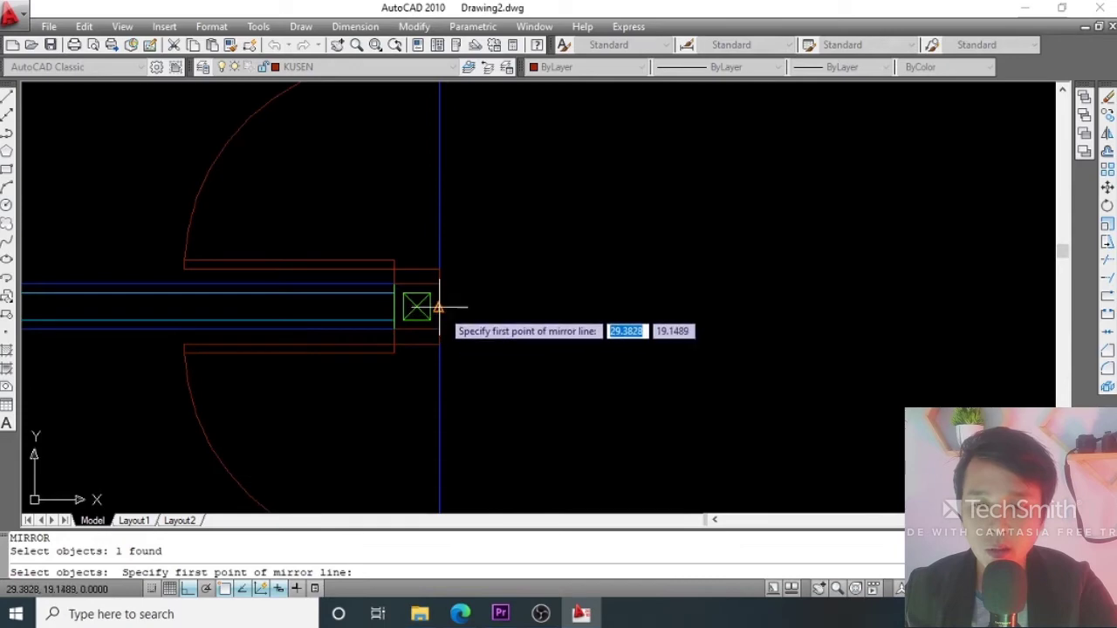
scroll(438, 307, up, 2)
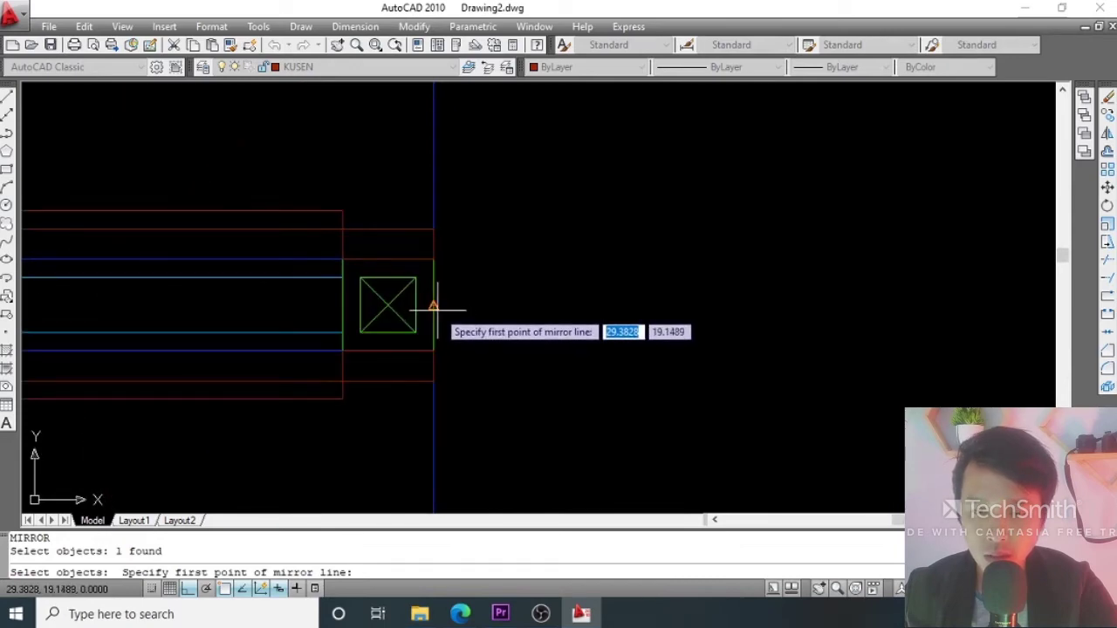
click(433, 307)
scroll(439, 306, down, 8)
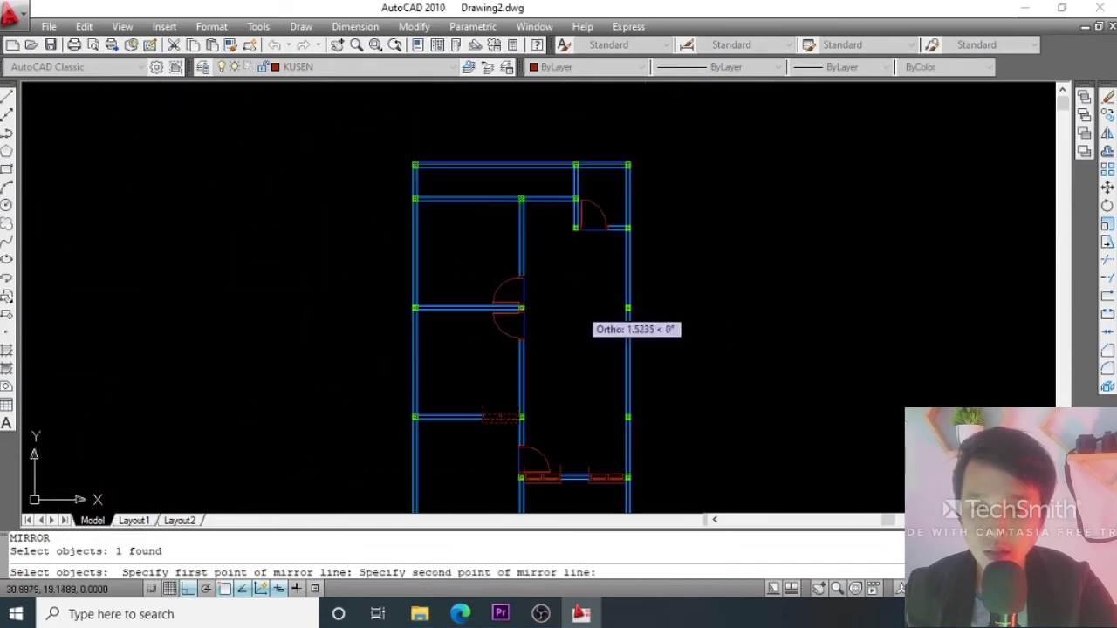
click(585, 304)
key(Return)
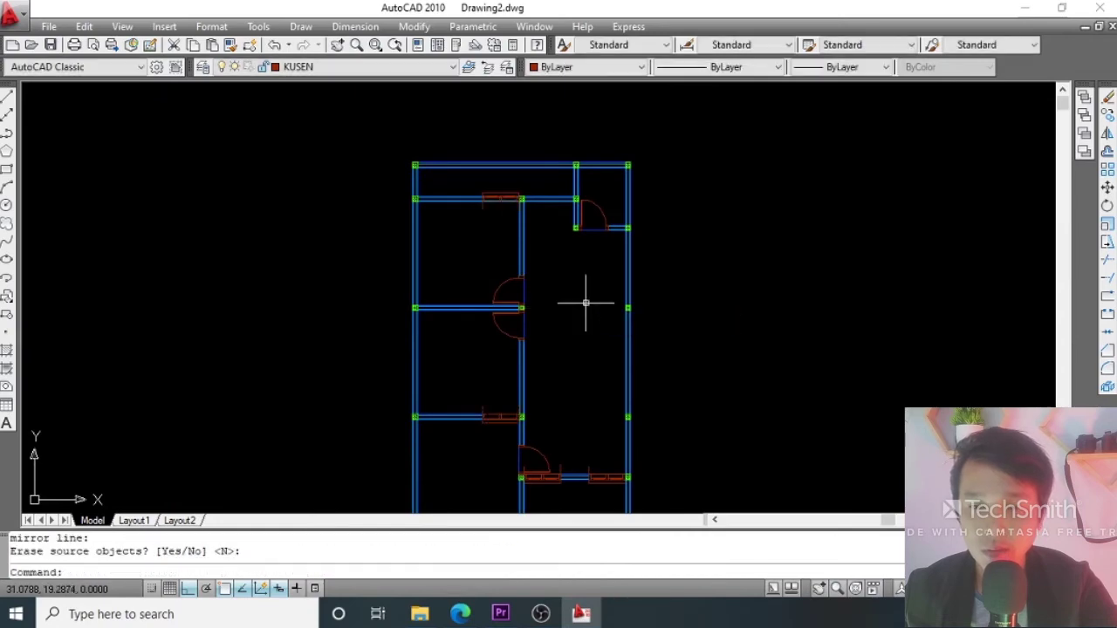
Trim away the wall lines running through the mirrored window in the upper room's wall, using both halves of its outline as cutting edges.
scroll(516, 199, up, 4)
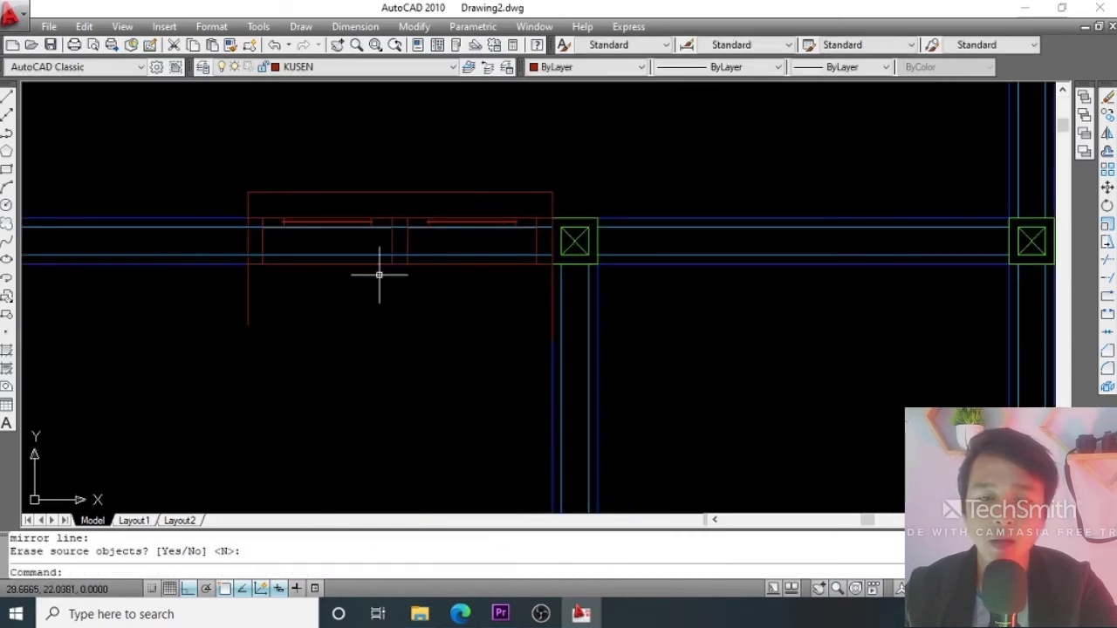
scroll(445, 216, down, 5)
scroll(439, 229, up, 3)
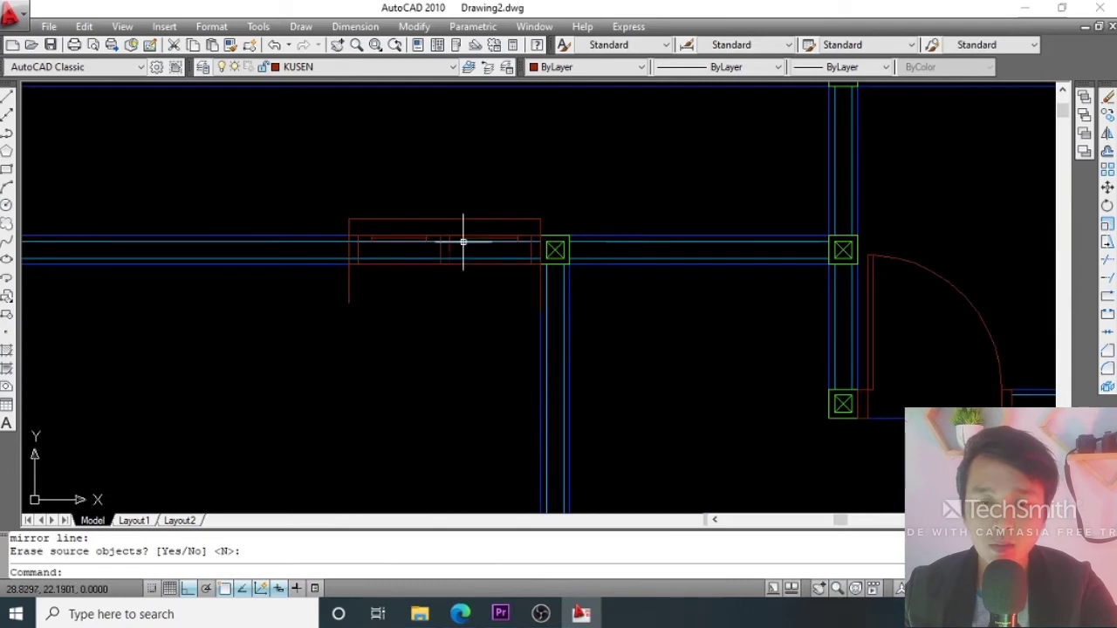
scroll(448, 244, up, 3)
click(466, 239)
key(Escape)
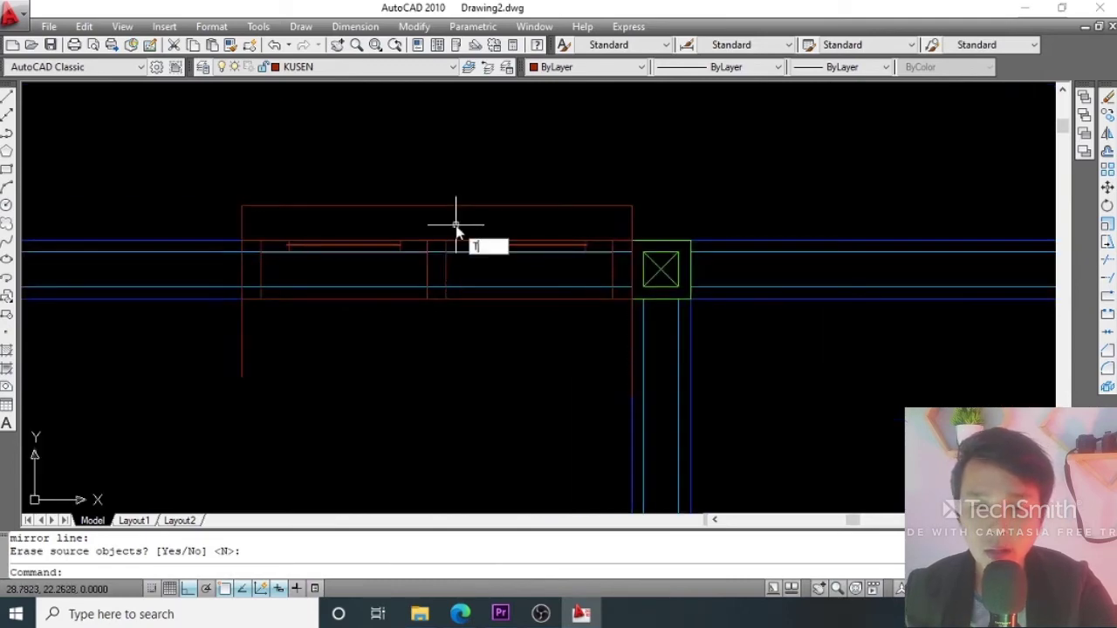
key(Return)
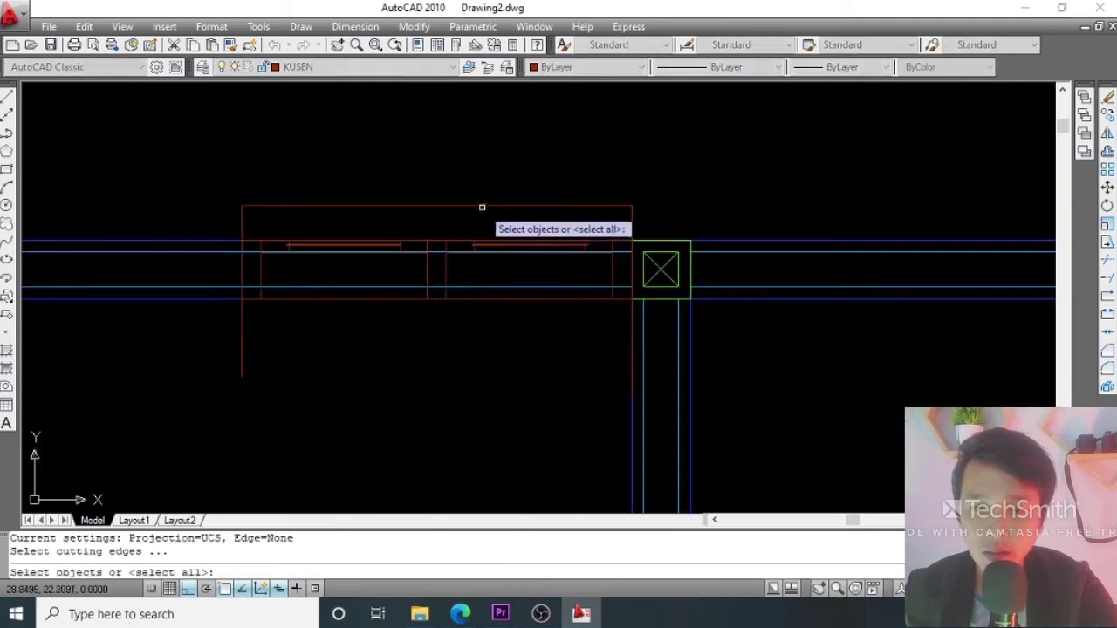
click(462, 204)
click(424, 205)
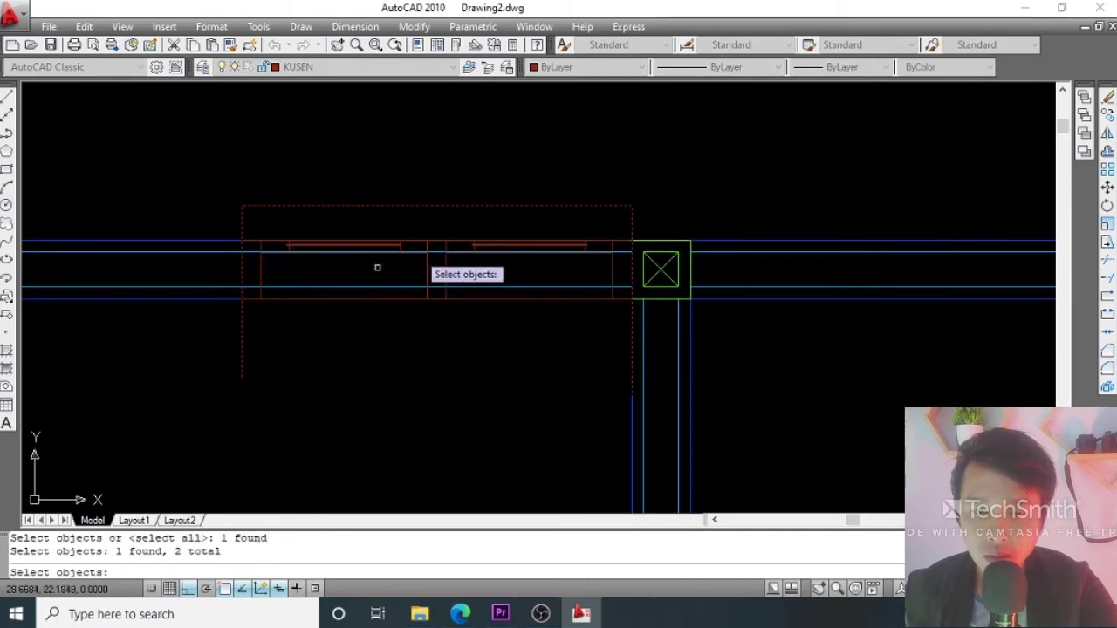
key(Return)
click(464, 229)
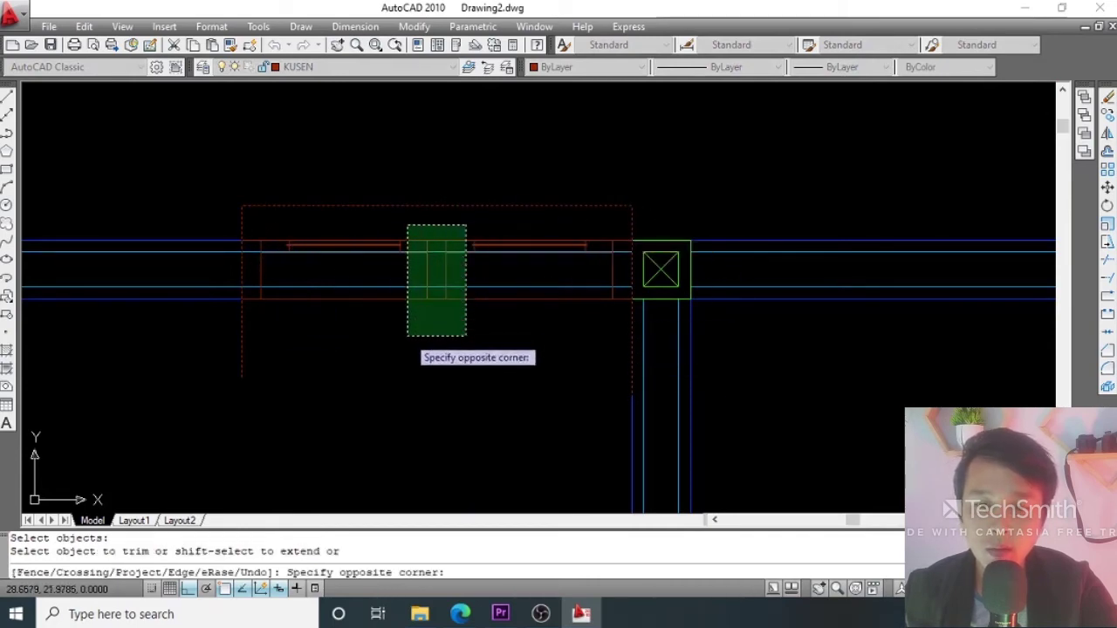
click(410, 309)
key(Return)
Examine the mirrored window, the rear rooms and the small corner room with its door in the floor plan.
scroll(438, 197, down, 2)
scroll(462, 230, down, 5)
scroll(454, 212, up, 4)
middle_drag(453, 212, 451, 210)
scroll(445, 215, down, 4)
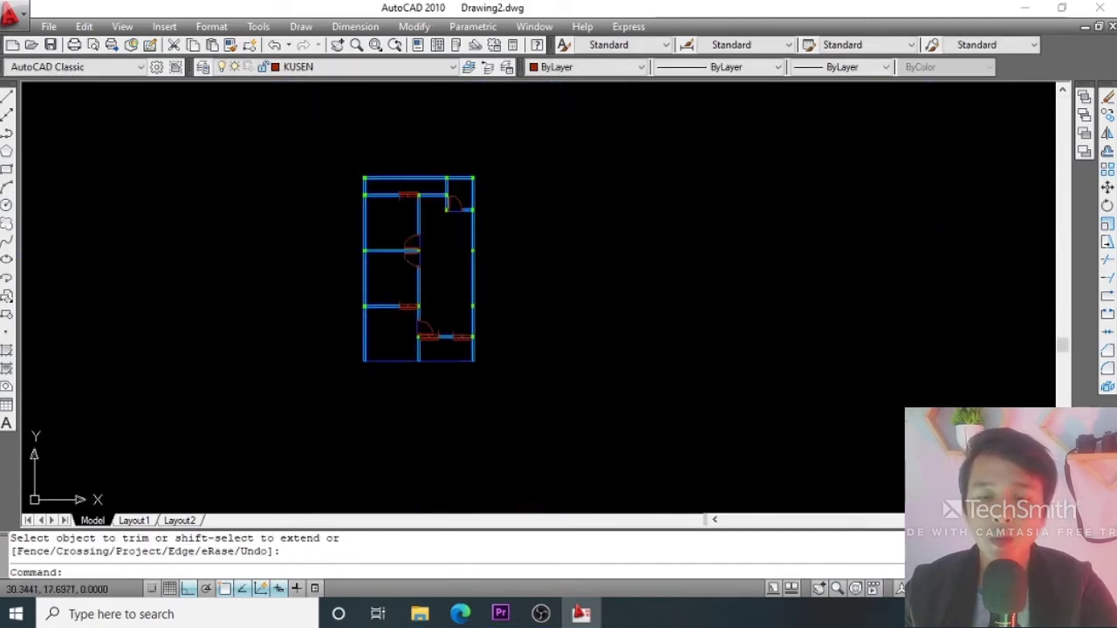
scroll(428, 220, up, 4)
middle_drag(436, 205, 448, 291)
scroll(404, 234, up, 2)
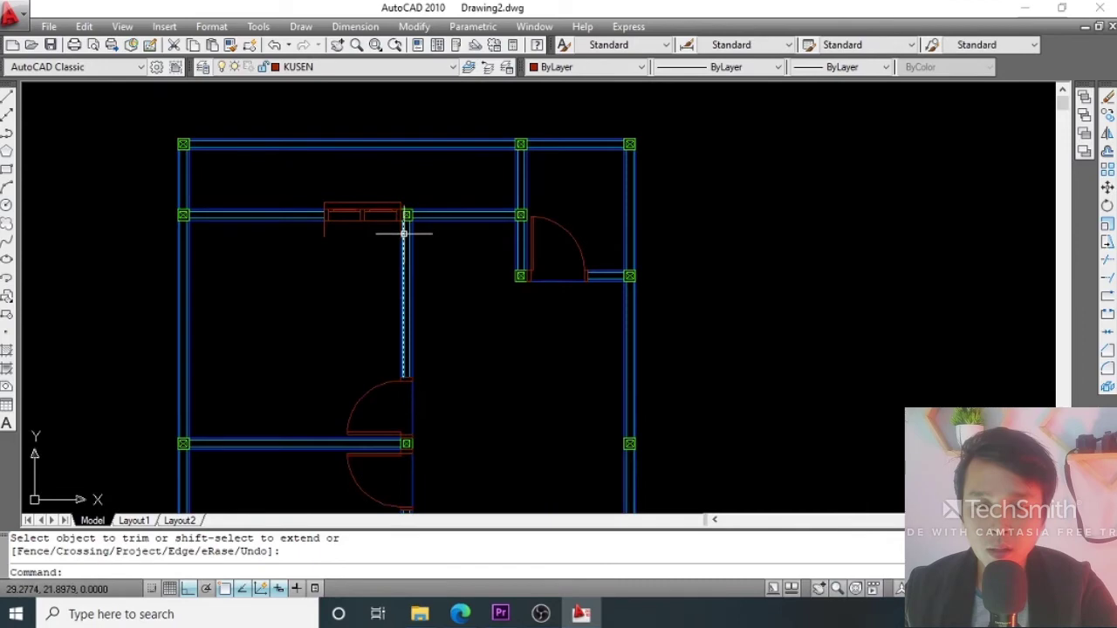
scroll(407, 229, up, 4)
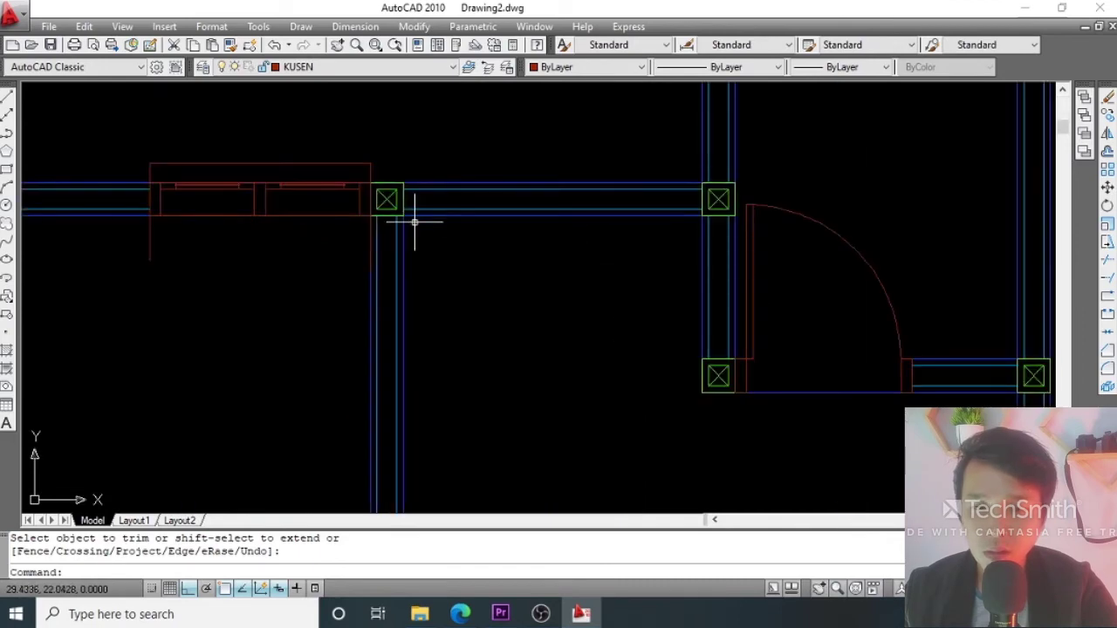
scroll(420, 222, down, 9)
middle_drag(443, 240, 440, 223)
scroll(441, 233, up, 3)
middle_drag(439, 262, 443, 212)
scroll(407, 304, up, 5)
scroll(436, 201, down, 4)
scroll(436, 200, down, 3)
scroll(332, 219, up, 7)
scroll(341, 232, down, 2)
scroll(458, 210, down, 4)
mouse_move(458, 210)
middle_down()
mouse_move(474, 274)
mouse_move(454, 210)
middle_up()
scroll(506, 212, up, 4)
scroll(416, 234, down, 2)
scroll(359, 169, up, 2)
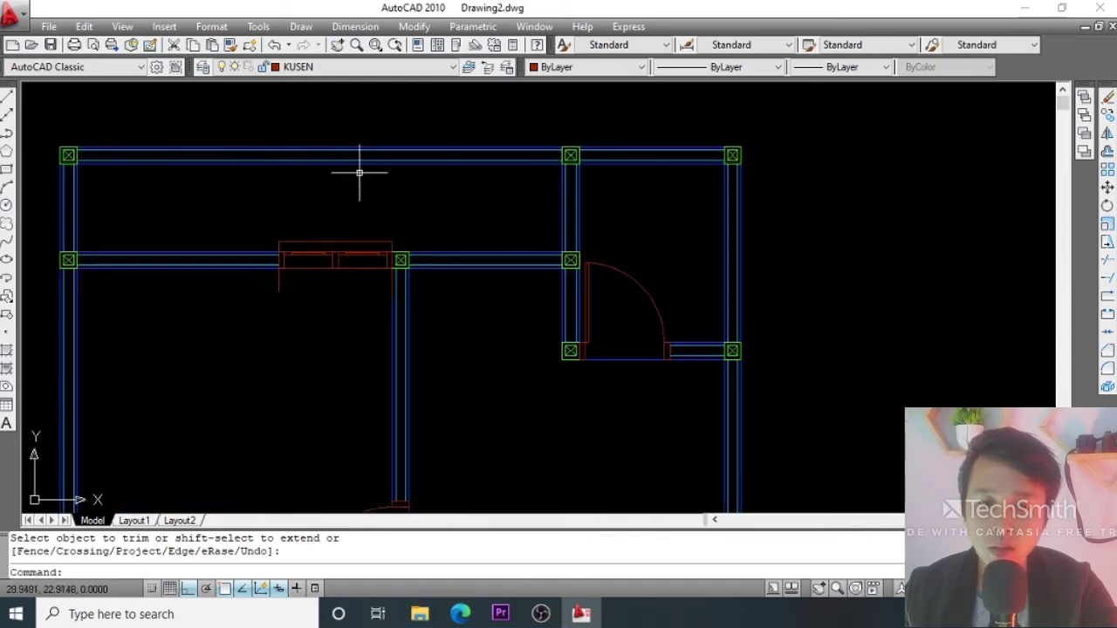
middle_drag(358, 173, 393, 181)
middle_drag(502, 222, 351, 221)
scroll(547, 229, up, 2)
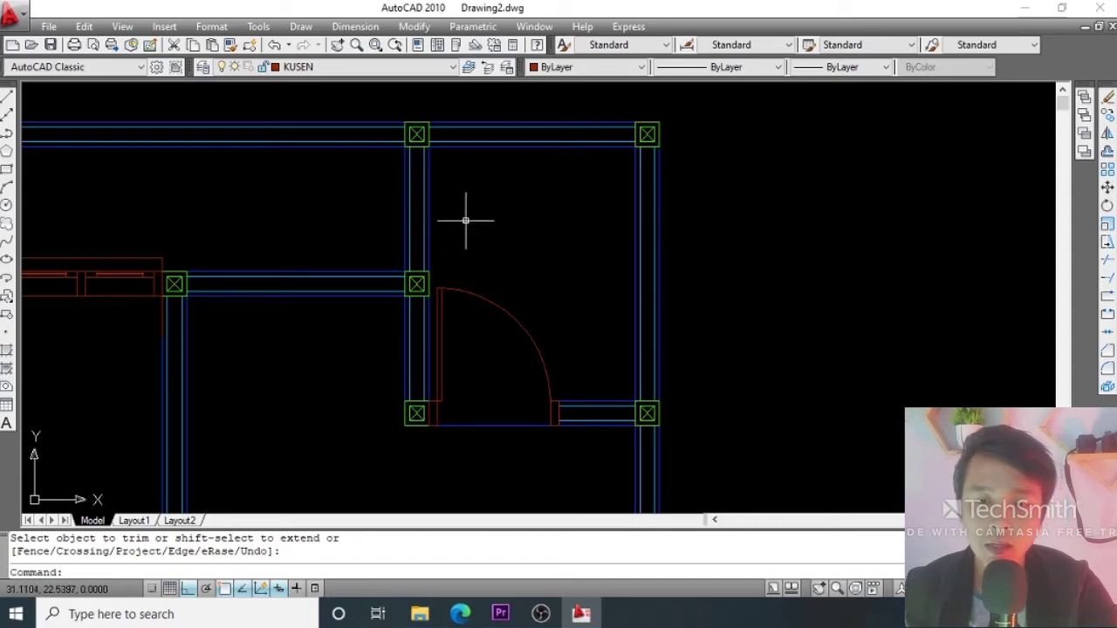
Open the KUSEN JENDELA block for editing from the left-hand window in the wall below the door.
scroll(465, 221, down, 4)
scroll(439, 304, up, 3)
middle_drag(439, 305, 447, 282)
scroll(449, 291, down, 3)
scroll(481, 386, up, 3)
scroll(513, 341, up, 2)
scroll(437, 305, up, 3)
middle_drag(436, 306, 504, 282)
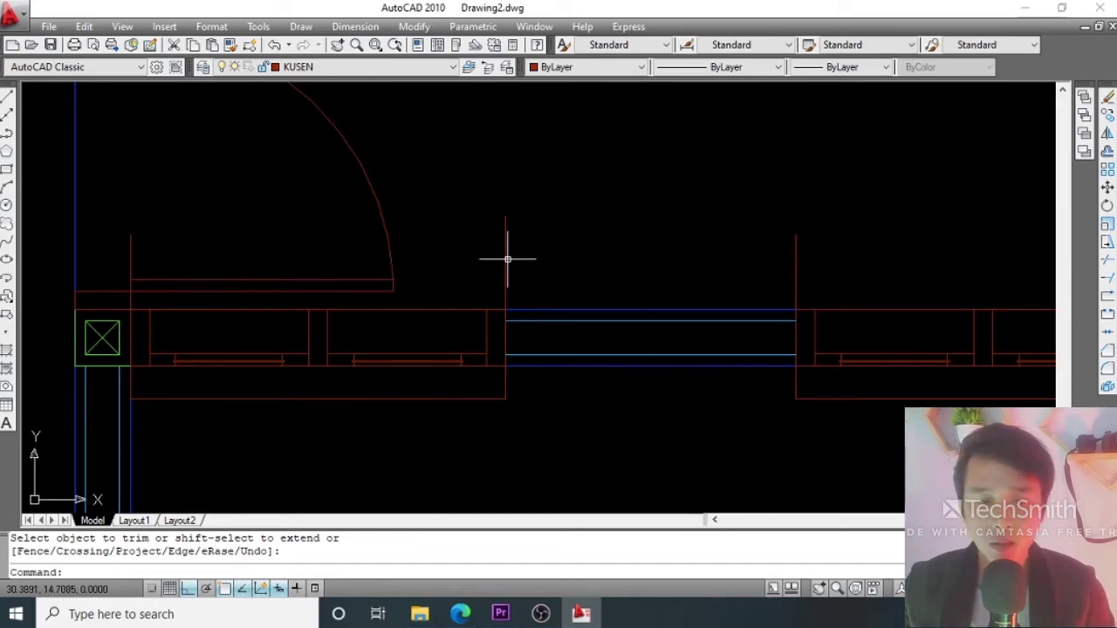
key(Escape)
key(Escape)
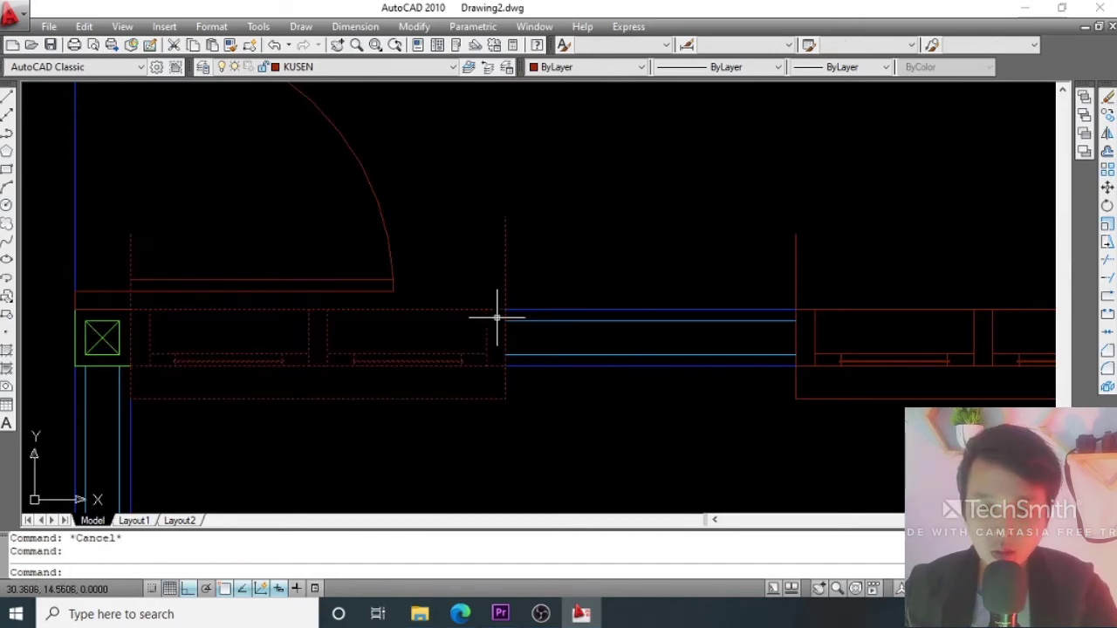
scroll(497, 317, down, 2)
key(Escape)
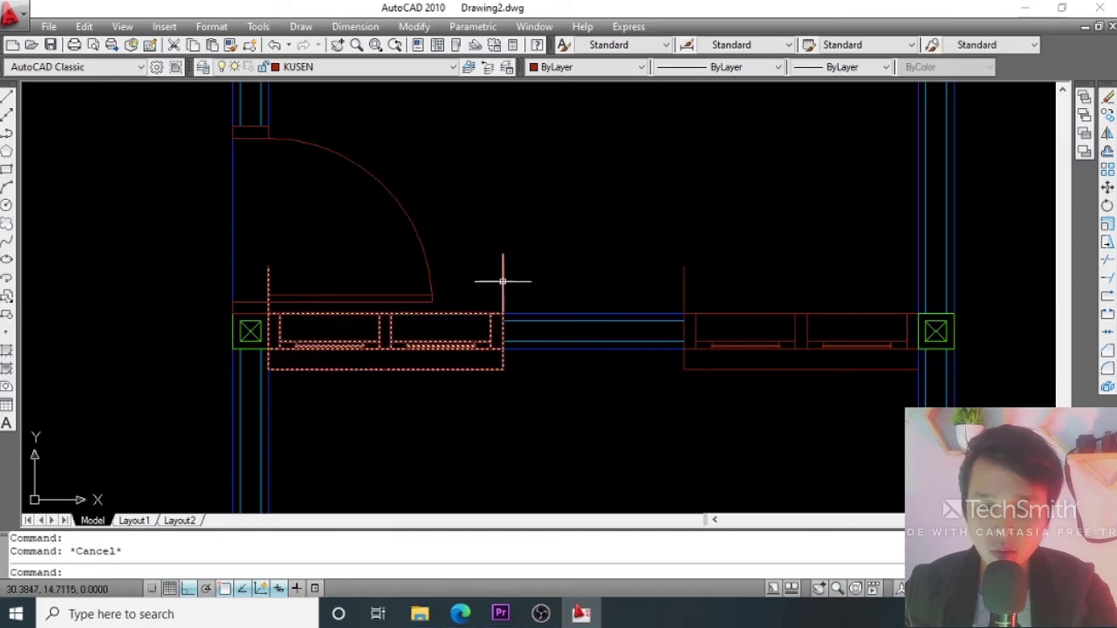
double_click(504, 281)
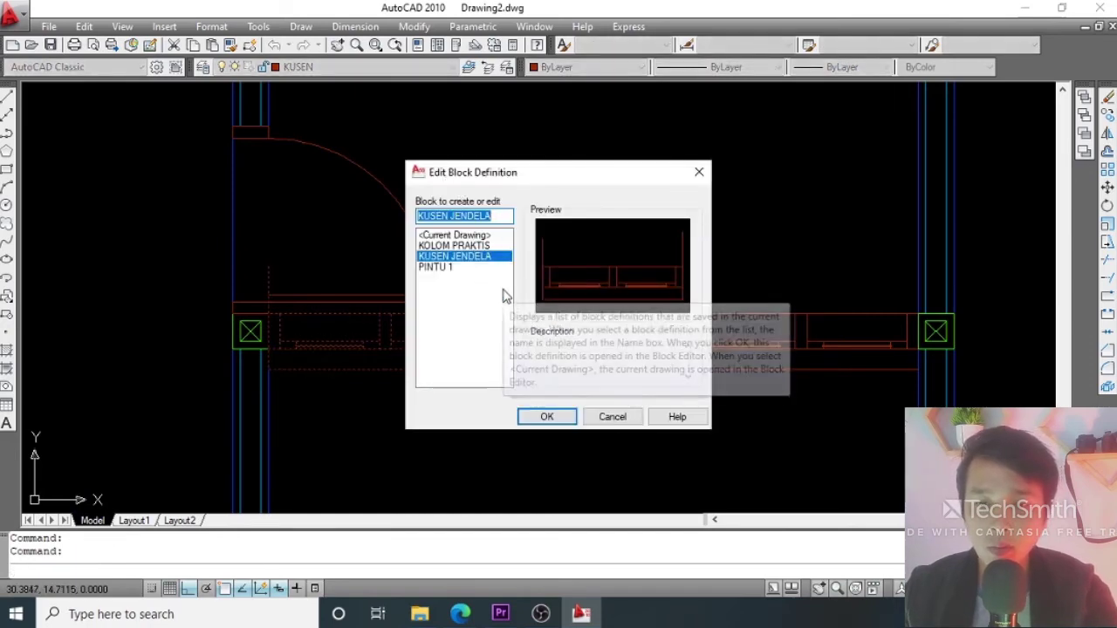
click(546, 417)
Erase both halves of the outer outline around the window frames and save the changes to the KUSEN JENDELA block.
scroll(650, 296, down, 2)
click(817, 240)
click(696, 265)
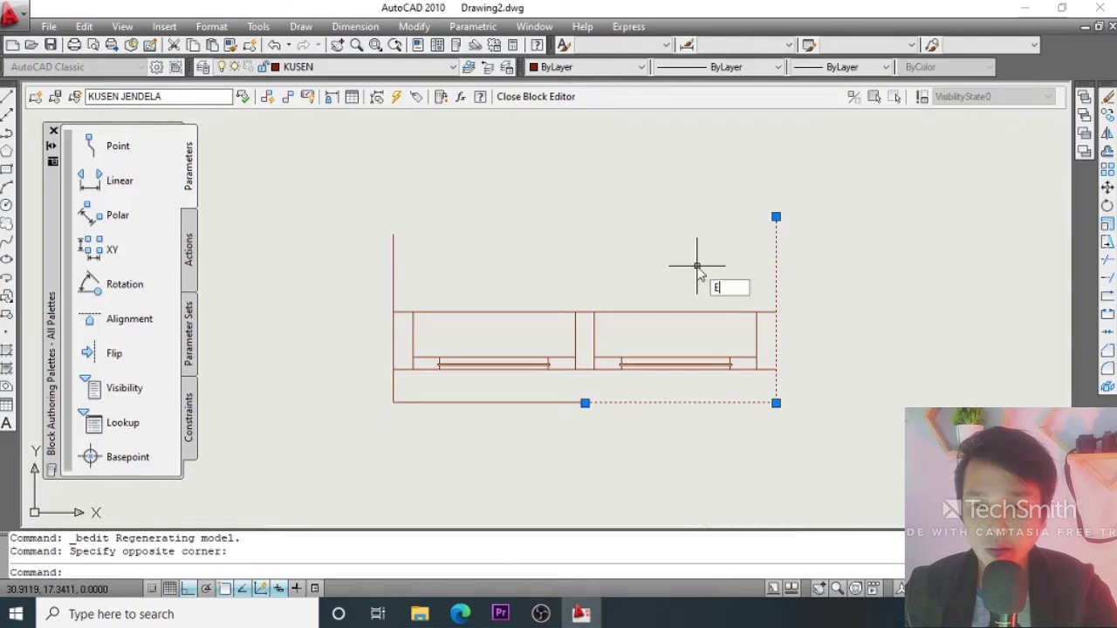
key(Return)
click(429, 250)
click(348, 270)
text(E)
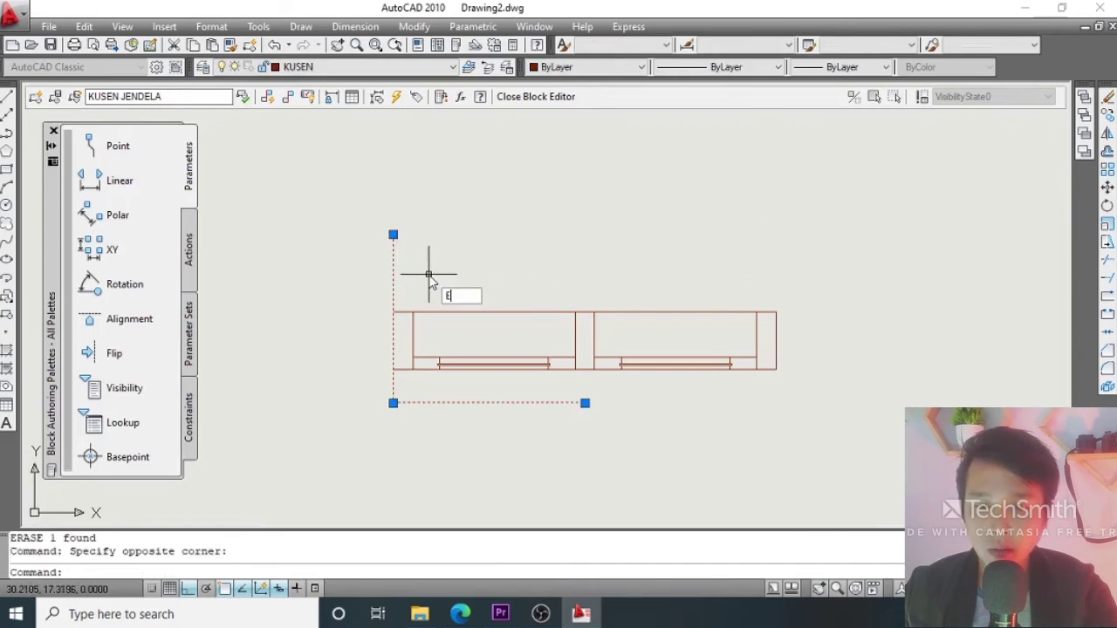
key(Return)
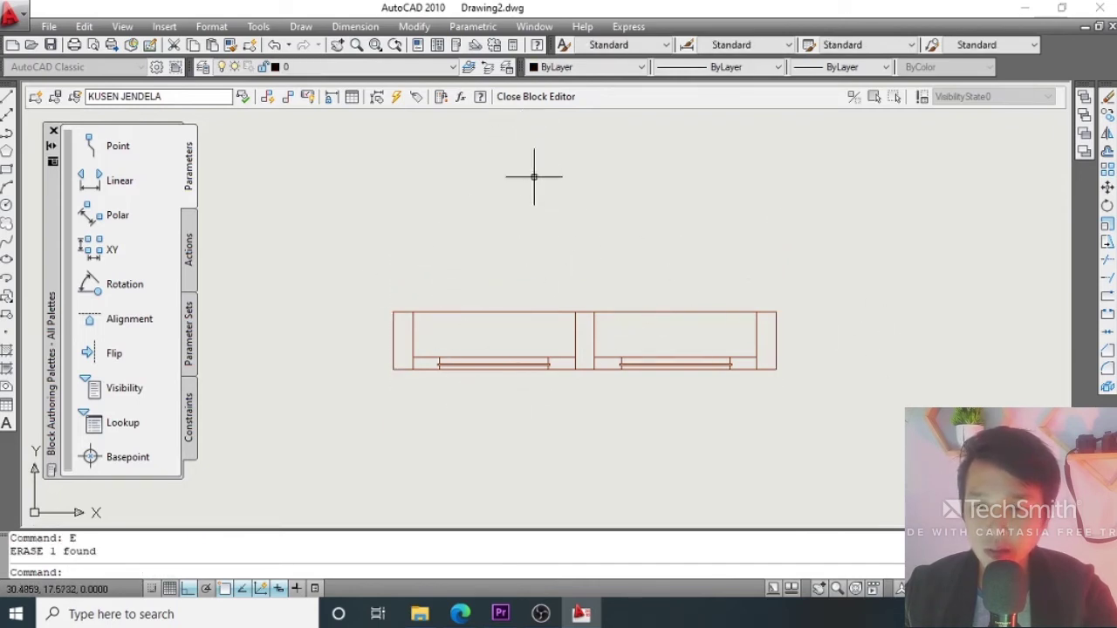
click(533, 98)
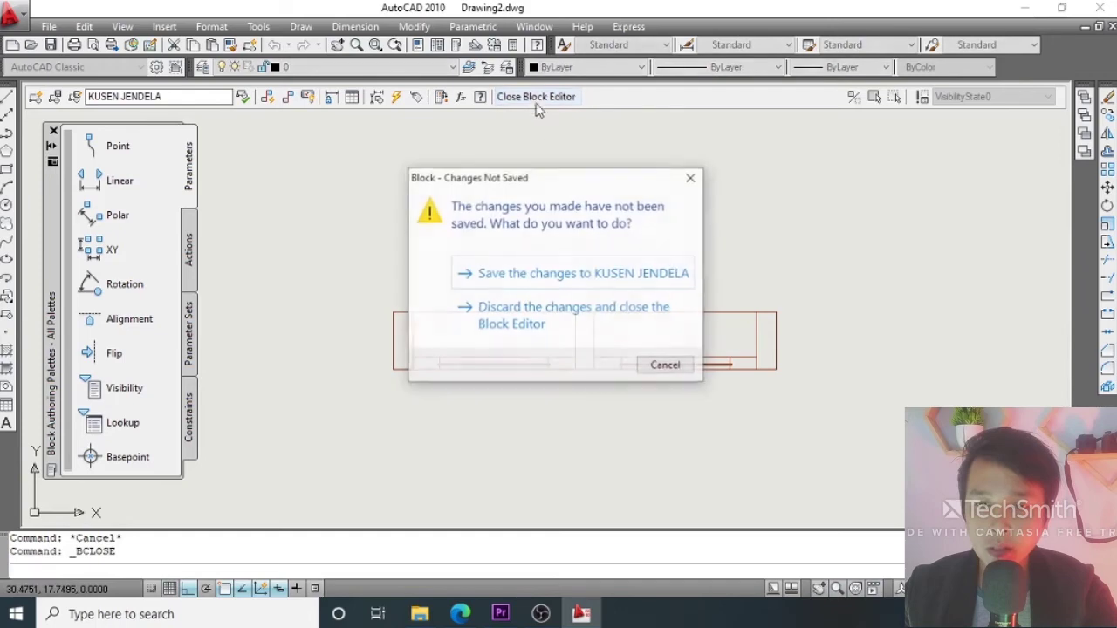
click(526, 276)
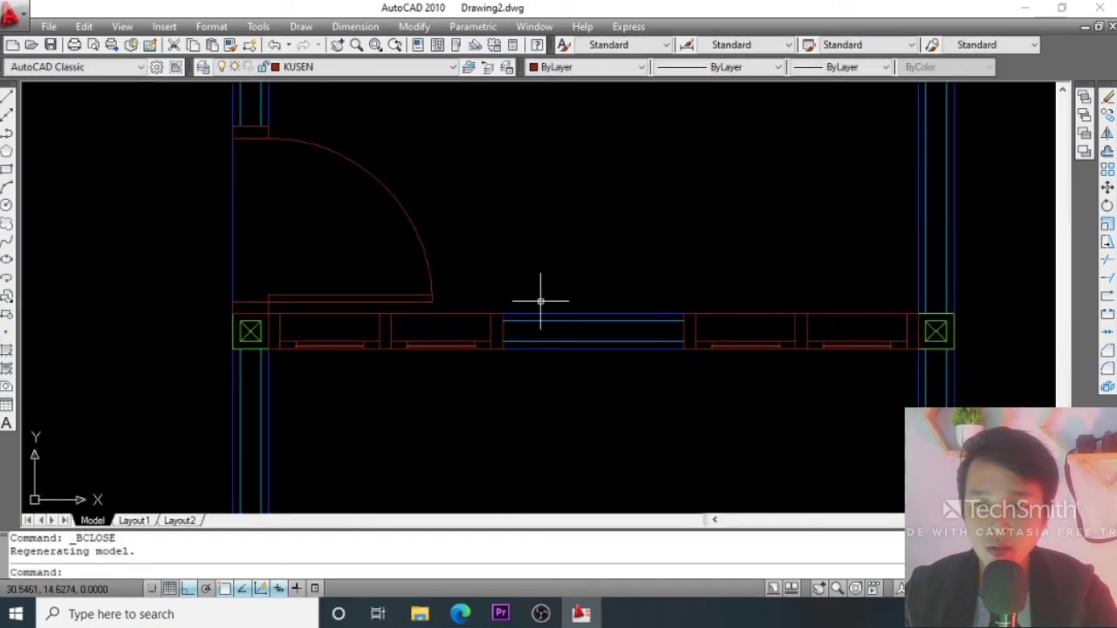
Create a new layer named HTCH in the layer manager.
scroll(539, 280, down, 3)
scroll(529, 232, up, 5)
scroll(437, 262, down, 1)
scroll(404, 241, down, 5)
scroll(410, 253, up, 4)
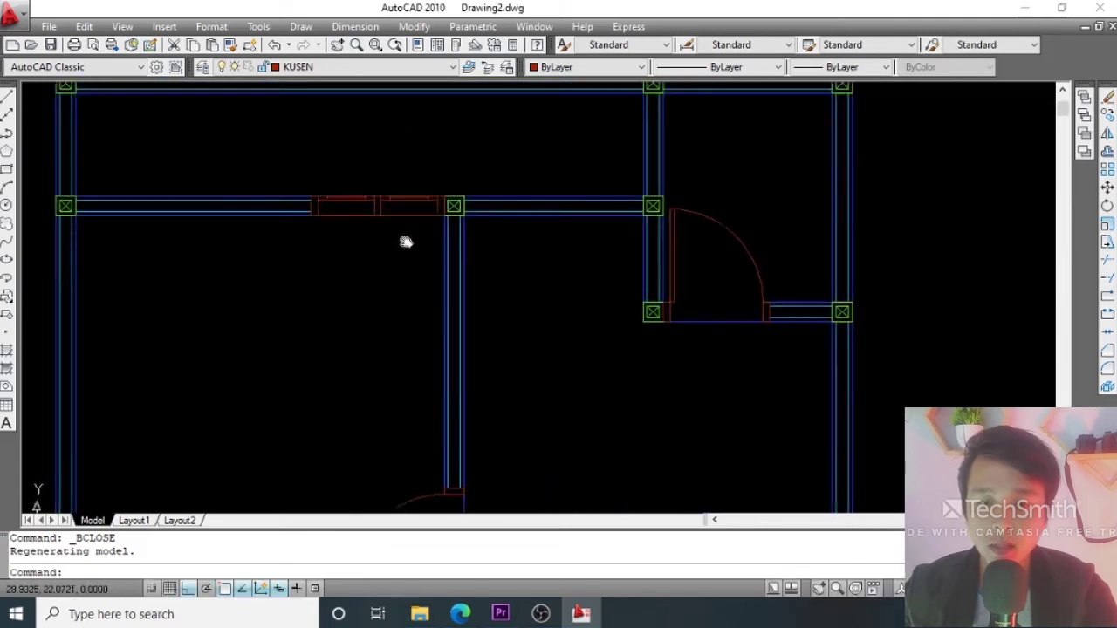
scroll(419, 278, down, 3)
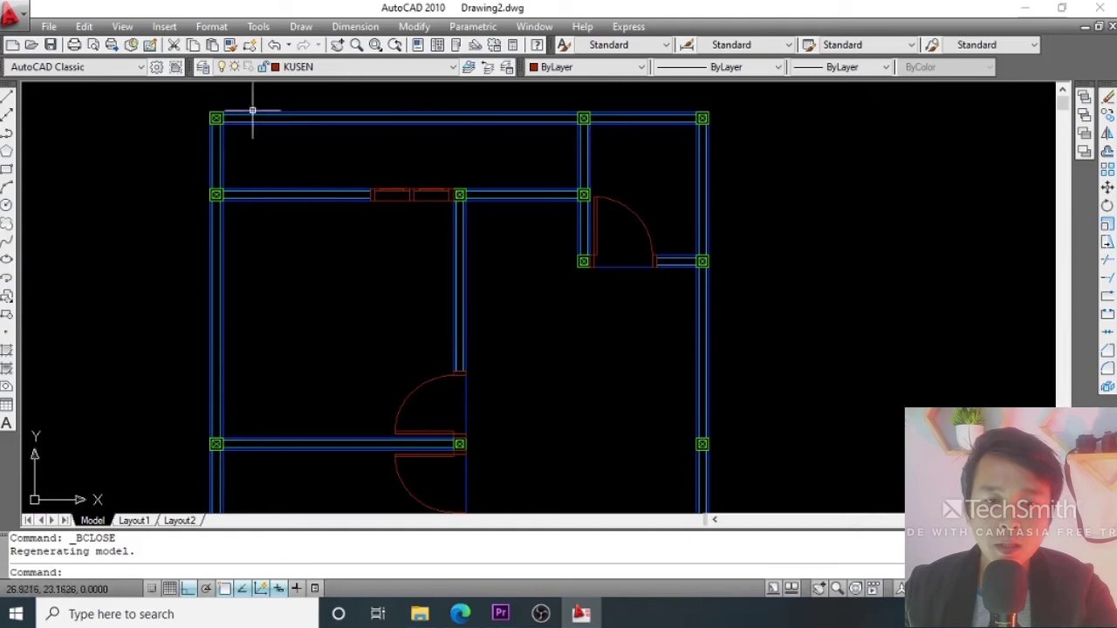
click(202, 69)
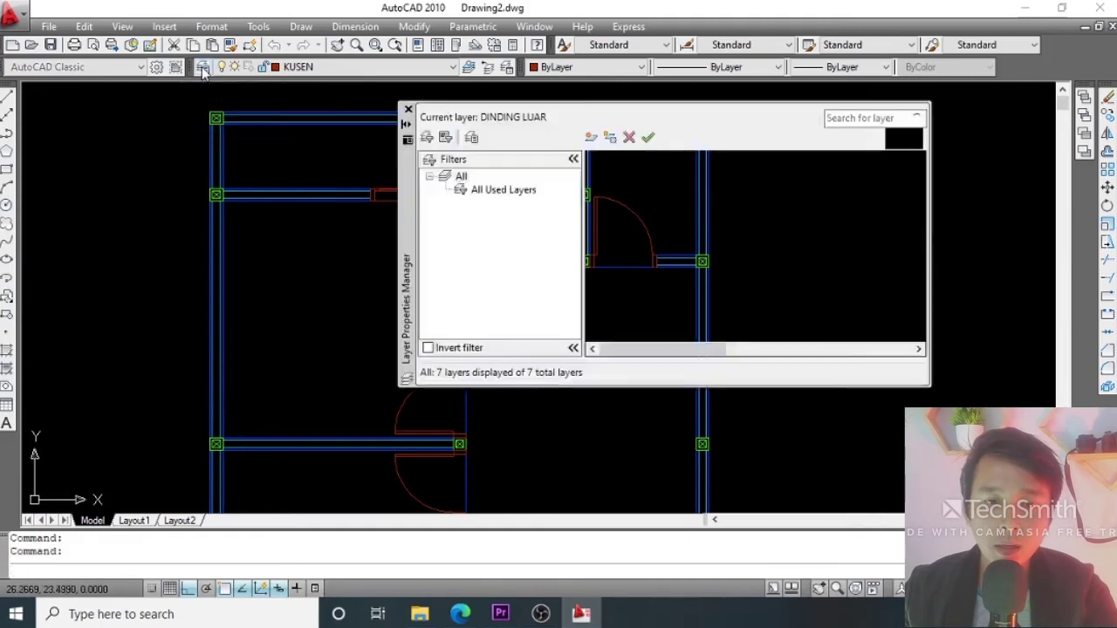
click(622, 267)
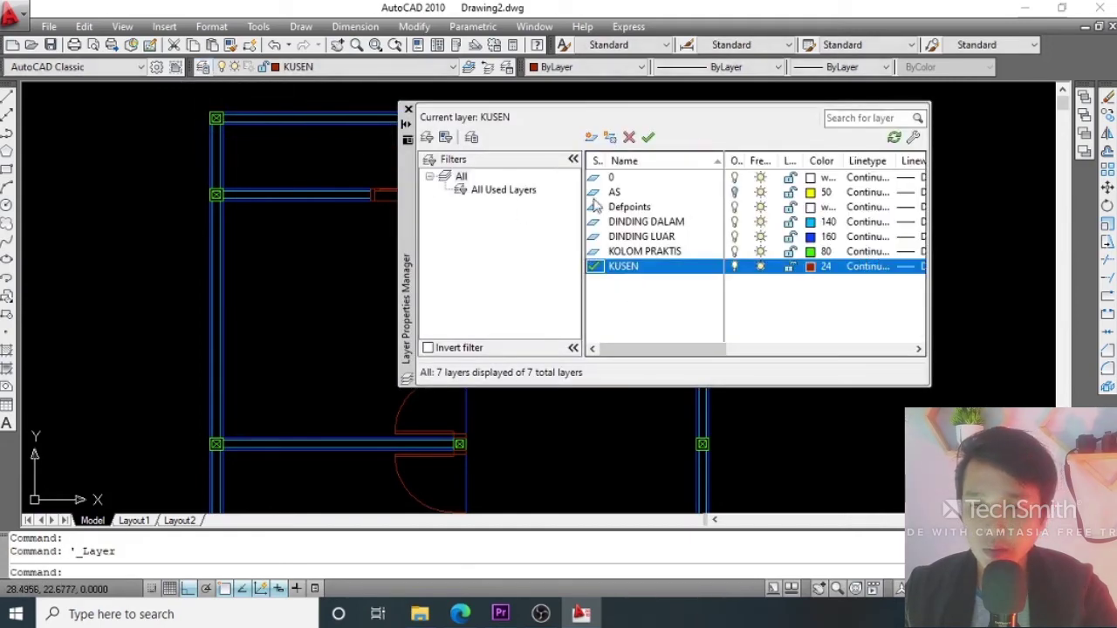
click(592, 138)
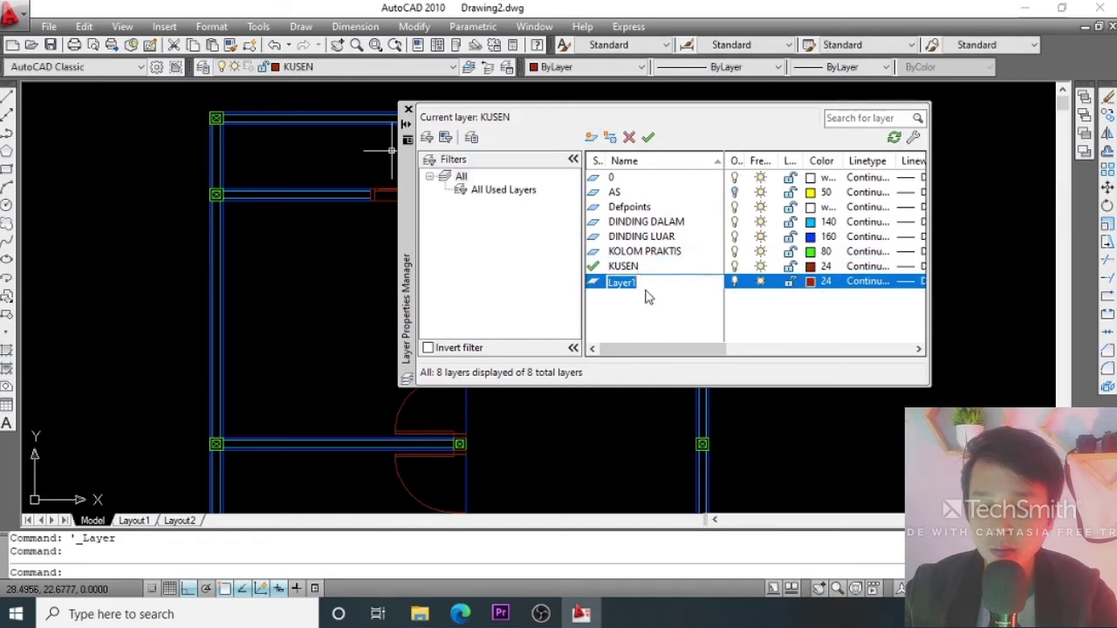
text(HTCH)
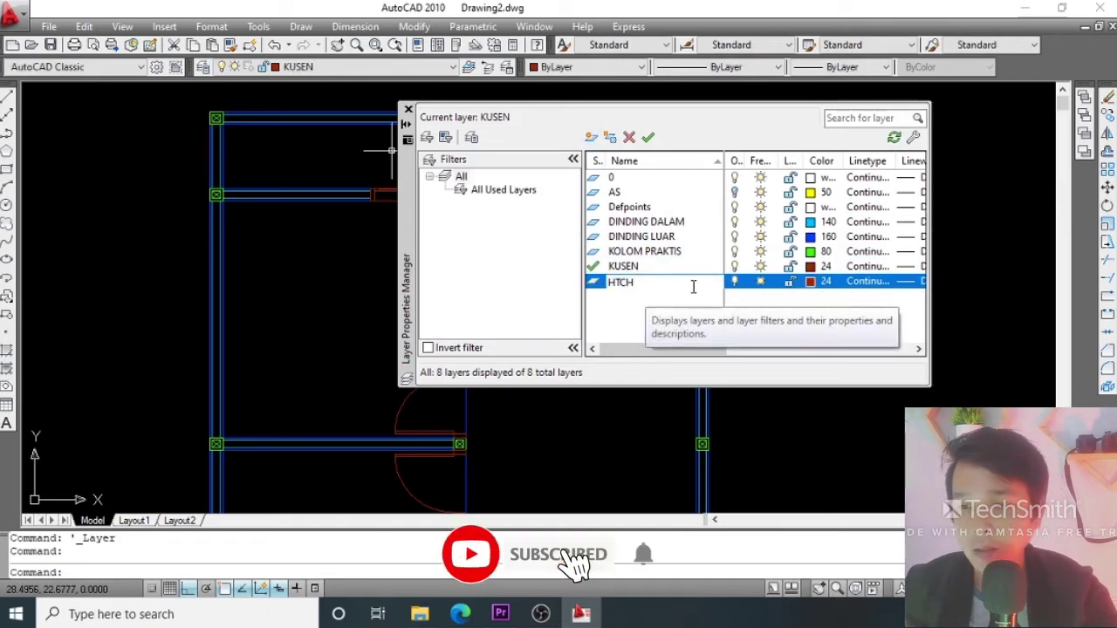
Set the HTCH layer's color to dark gray index 251 and close the layer manager.
click(810, 281)
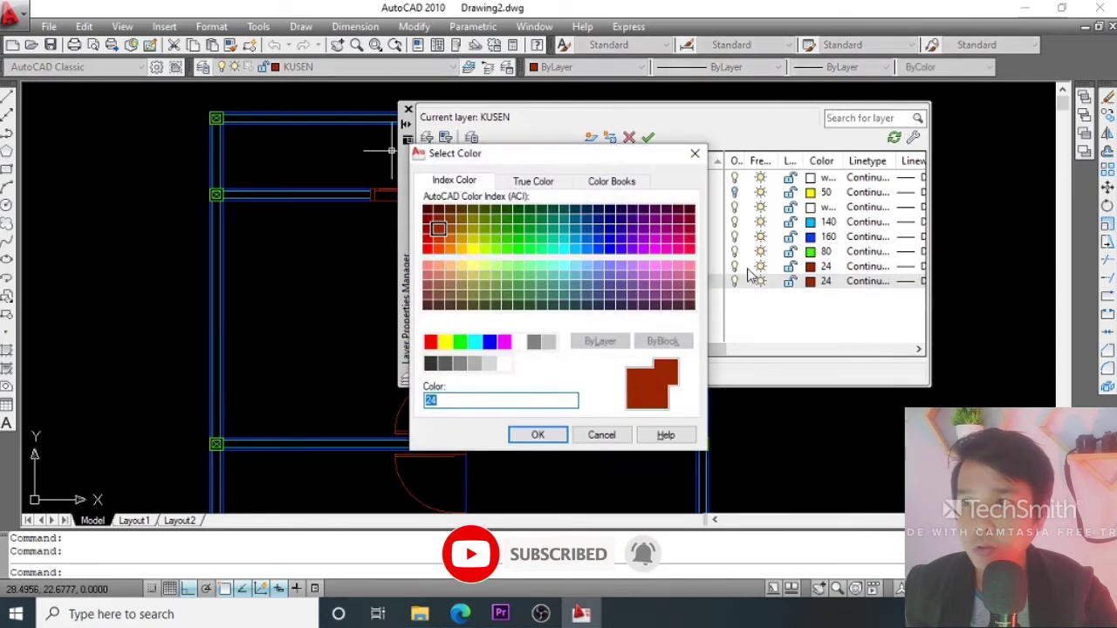
click(445, 365)
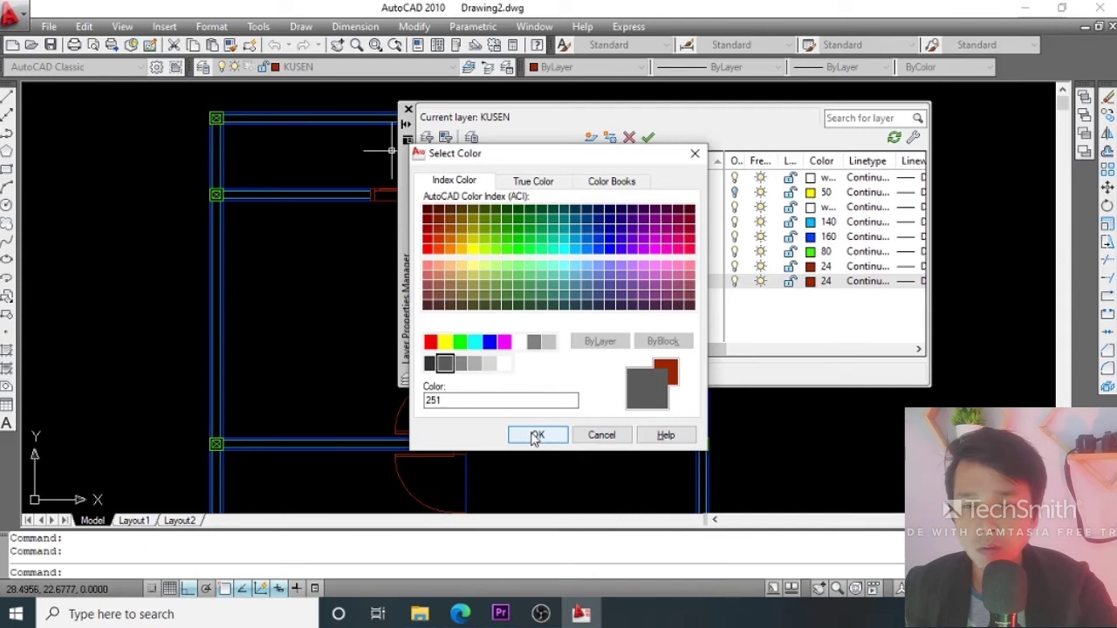
click(536, 436)
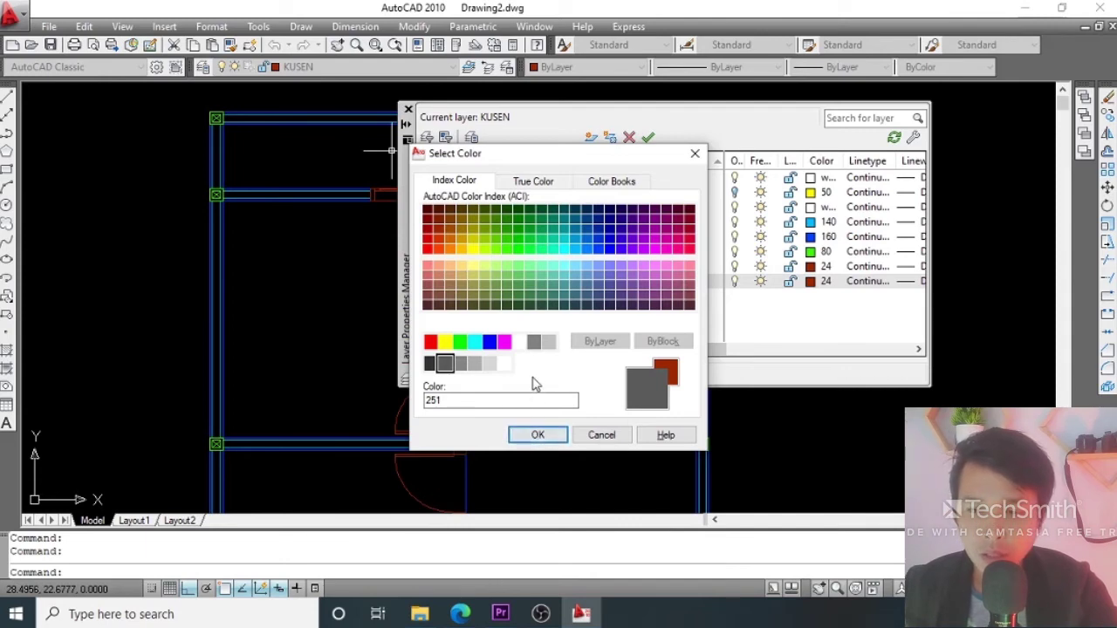
drag(558, 166, 499, 128)
click(372, 332)
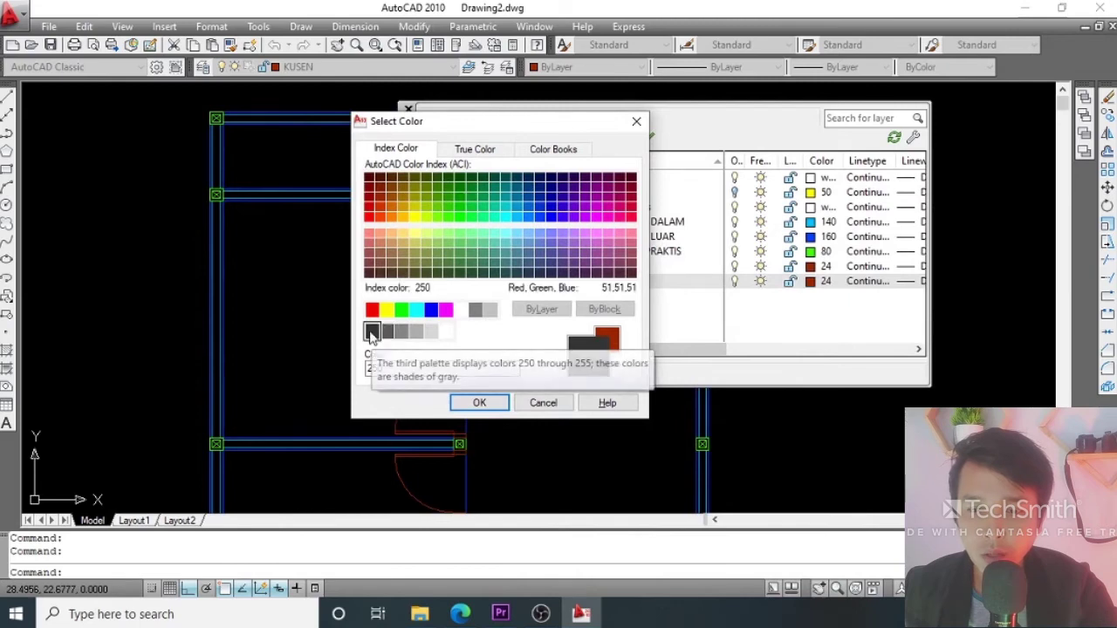
click(387, 331)
click(474, 406)
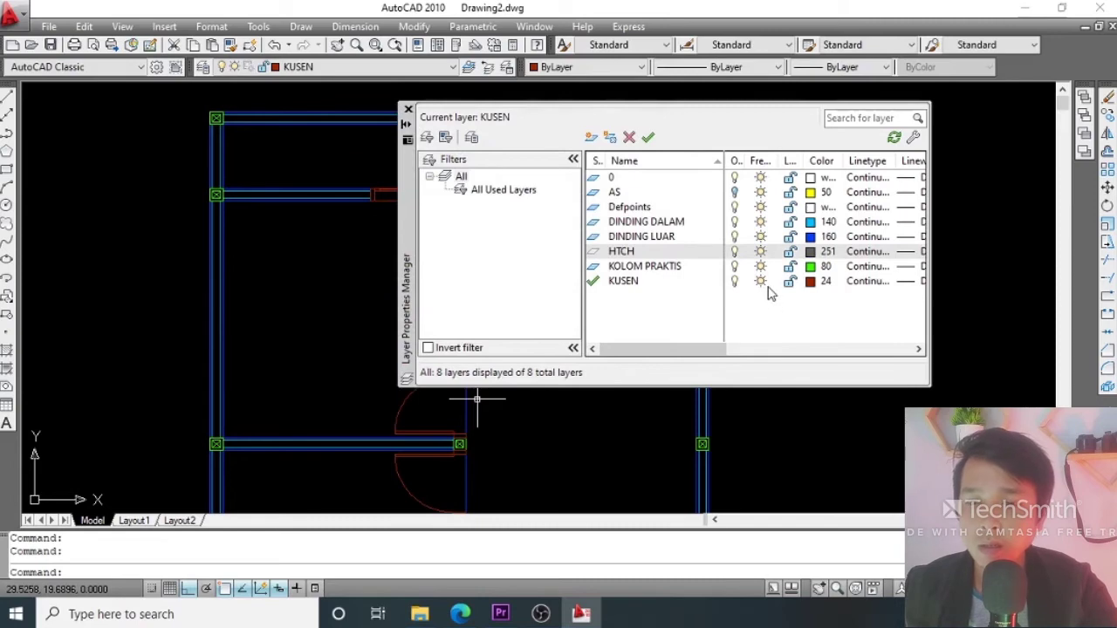
click(407, 111)
key(Escape)
key(Escape)
Make HTCH the current layer.
scroll(410, 209, up, 2)
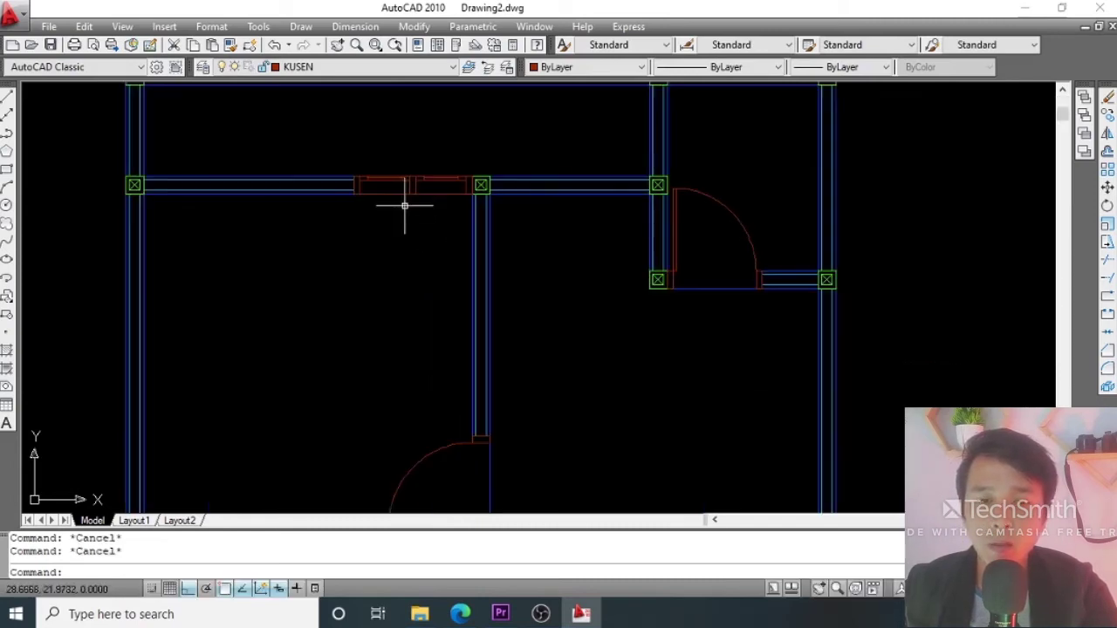
click(345, 68)
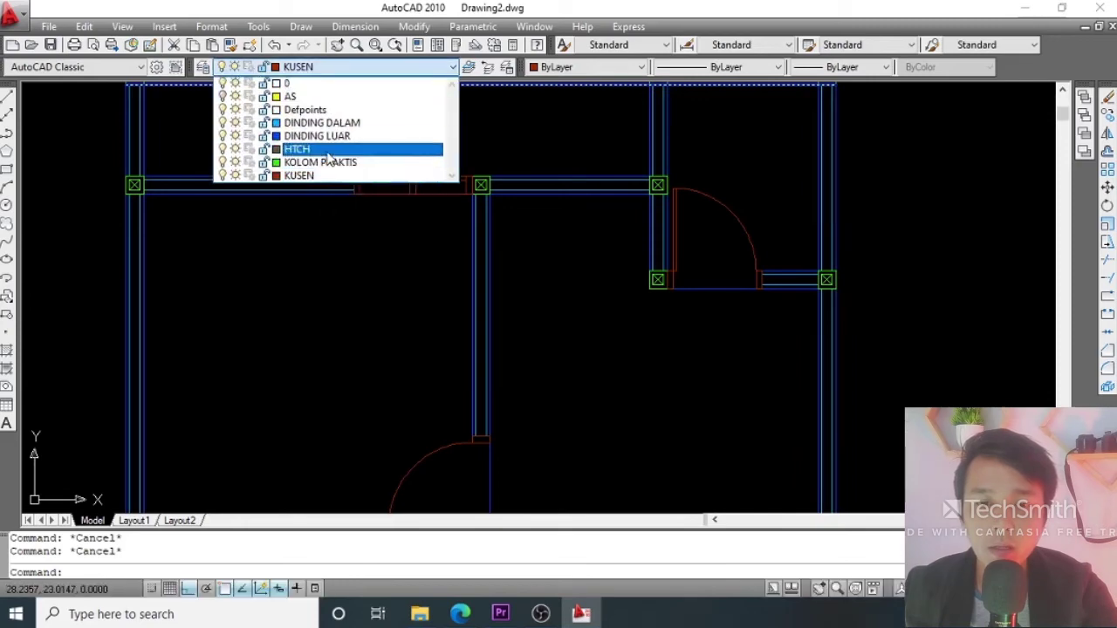
click(326, 150)
Examine the wall below the door, especially the short segment between its two double windows.
scroll(470, 191, down, 2)
middle_drag(489, 229, 430, 185)
middle_drag(446, 225, 452, 139)
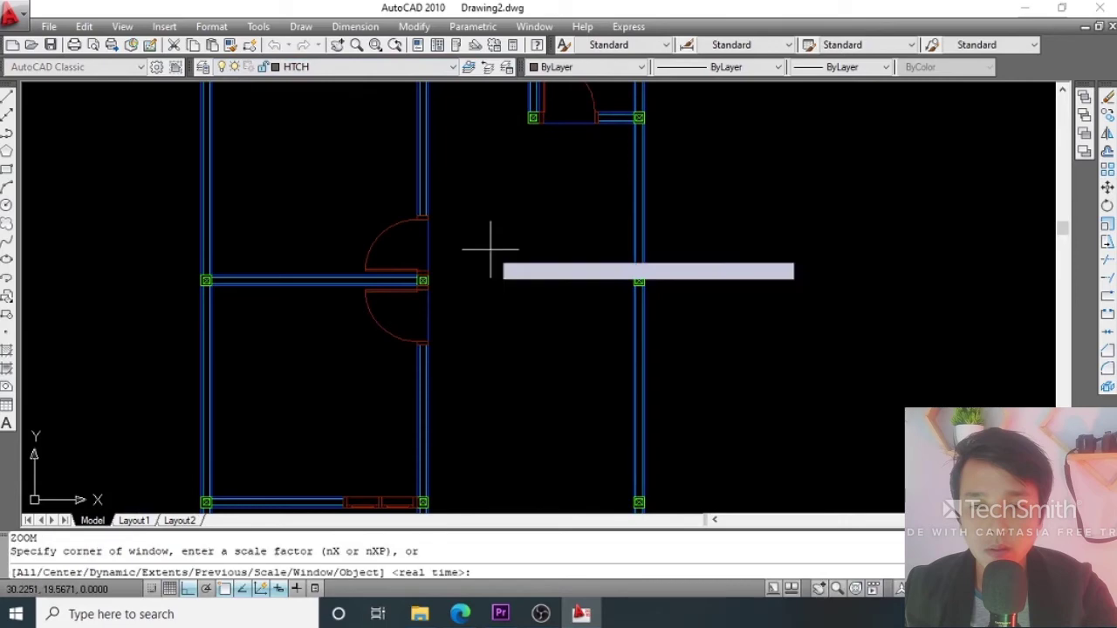
text(z)
key(Return)
text(a)
key(Return)
middle_drag(494, 241, 340, 314)
scroll(469, 331, up, 5)
scroll(468, 332, up, 2)
middle_drag(469, 332, 395, 293)
scroll(462, 294, up, 6)
scroll(461, 294, down, 7)
scroll(454, 290, up, 3)
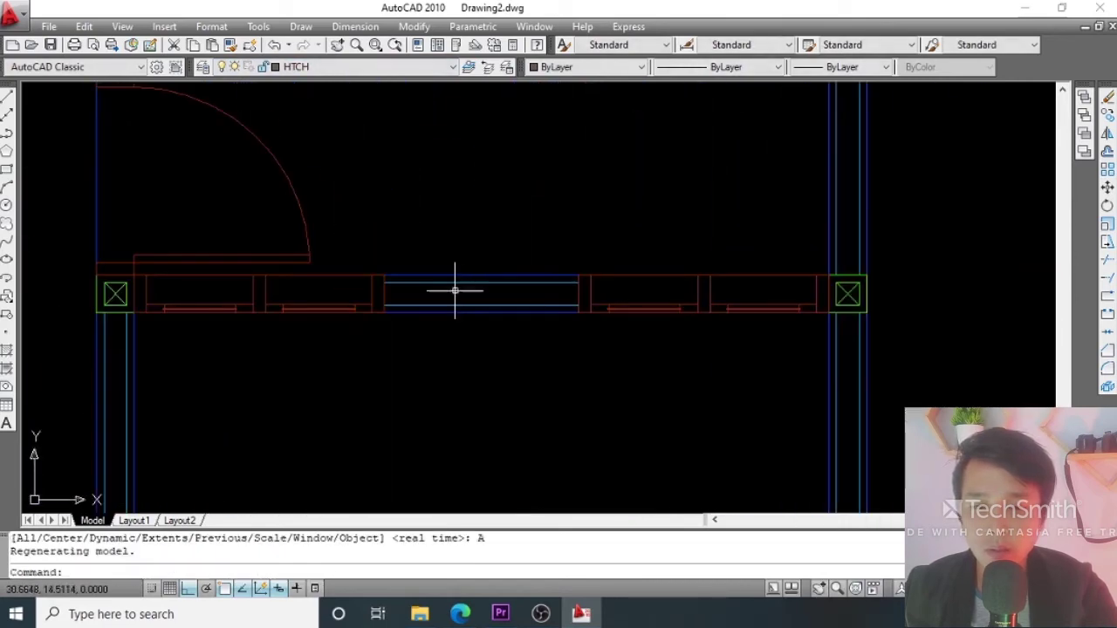
text(H)
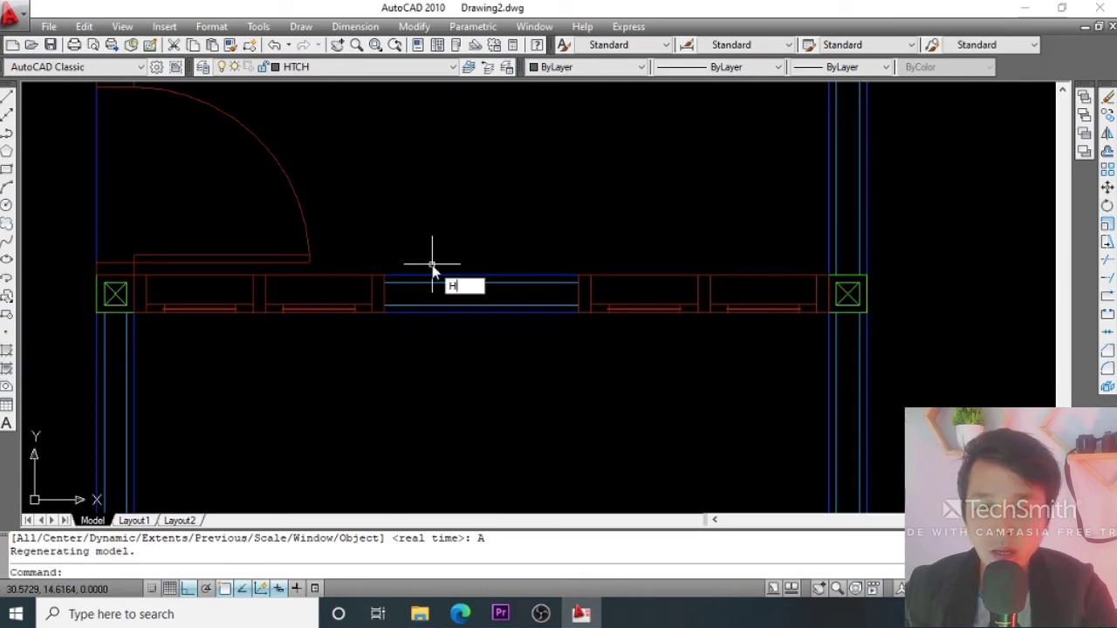
key(Escape)
key(Escape)
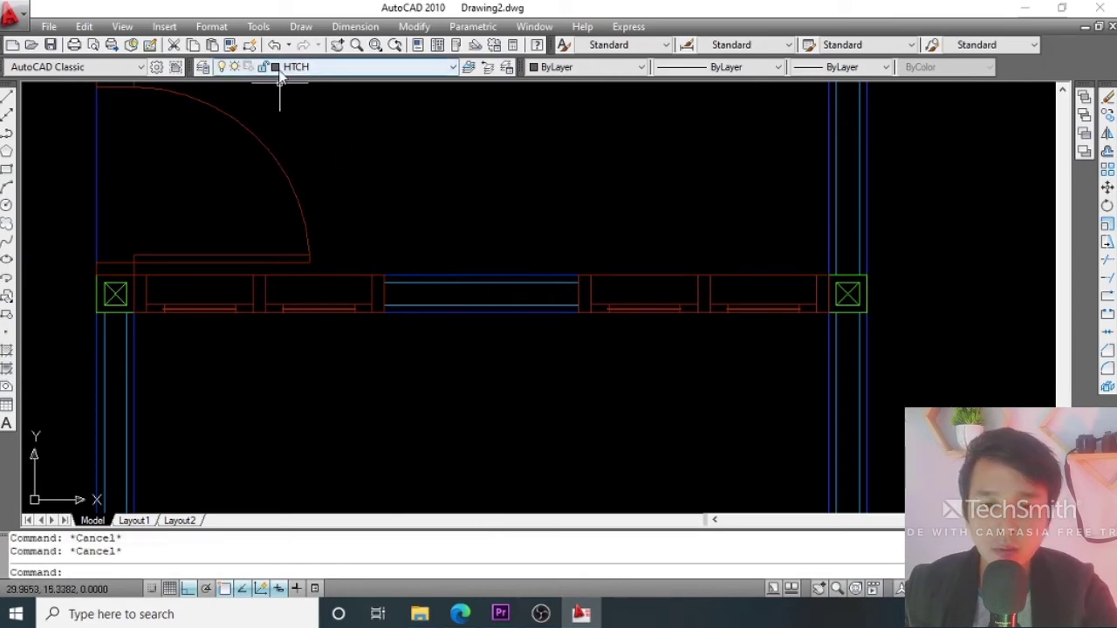
Start a hatch and choose the ANSI32 pattern for it.
text(H)
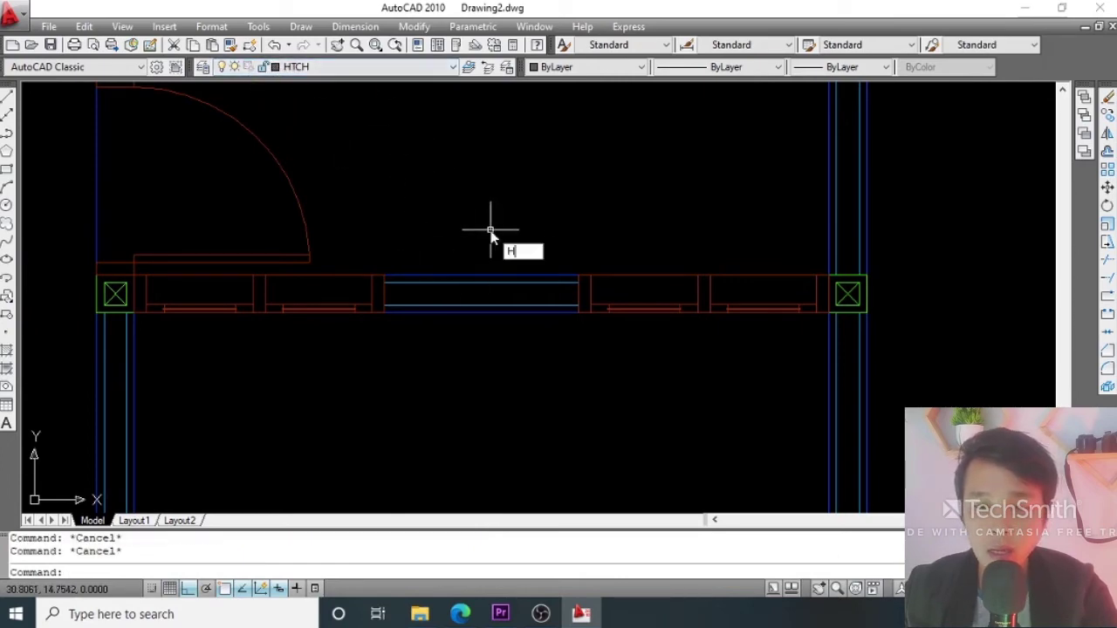
key(Return)
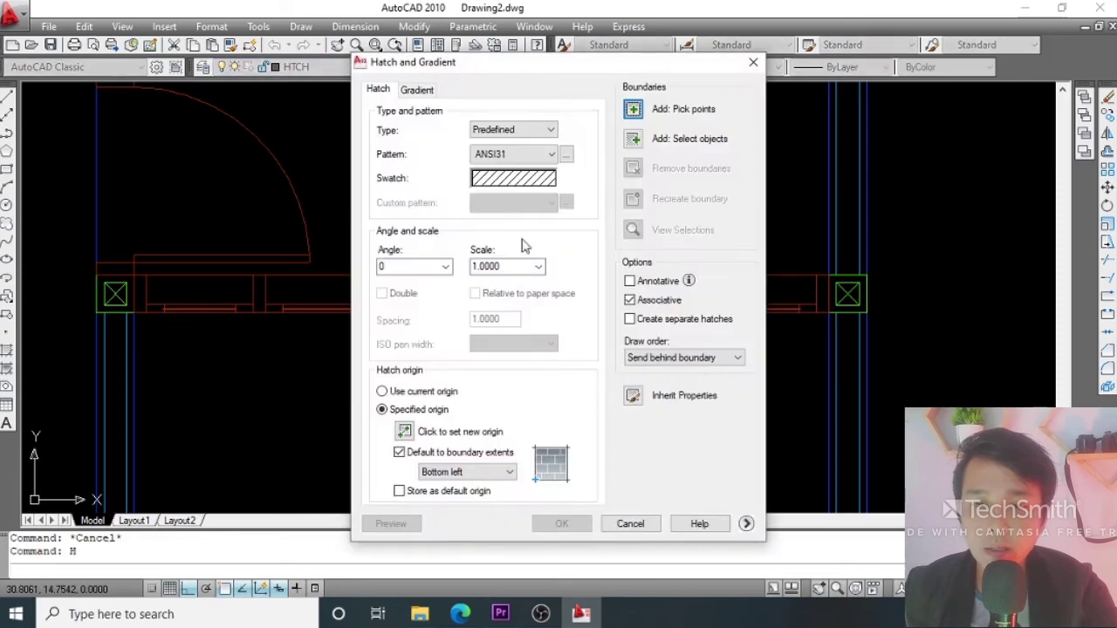
click(519, 180)
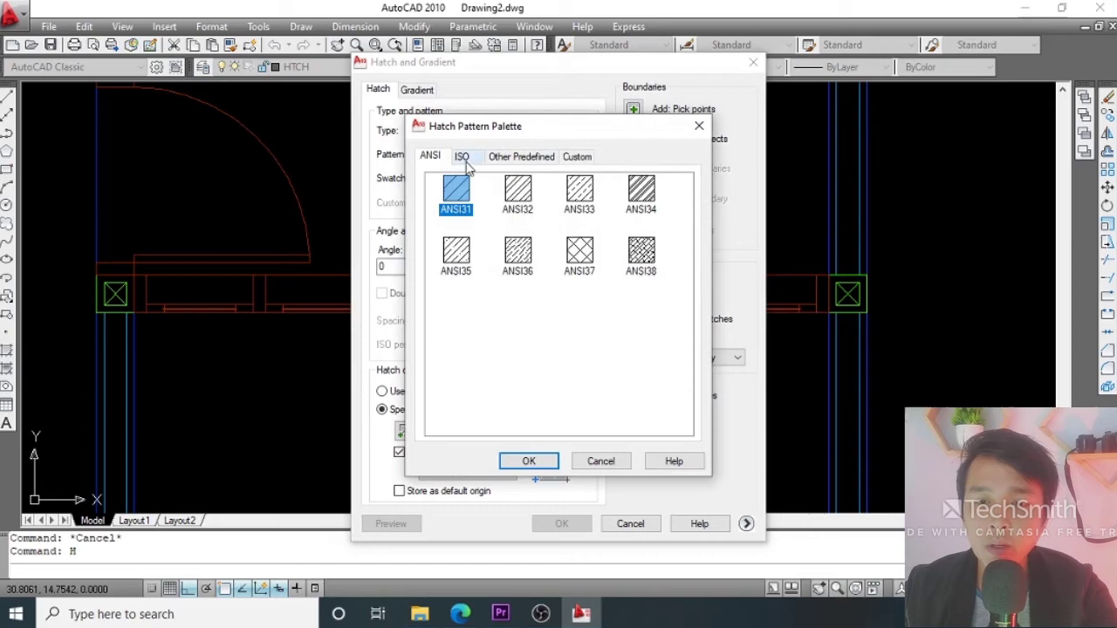
click(462, 158)
click(521, 157)
click(431, 156)
click(520, 200)
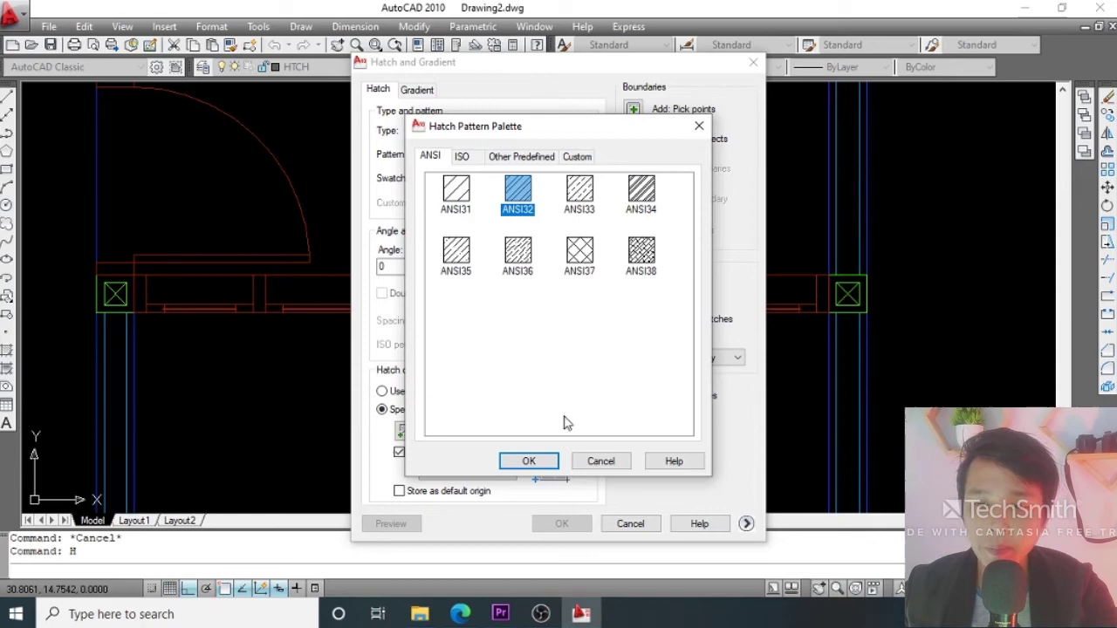
click(529, 461)
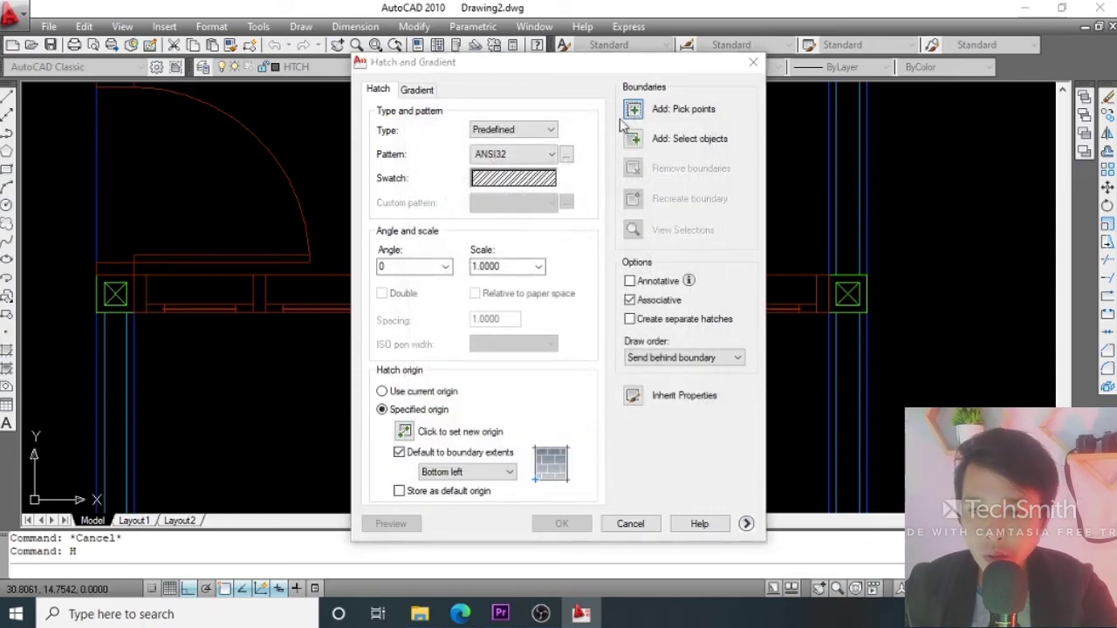
Pick the inner wall strip between the two double windows as the hatch boundary and preview the fill.
click(633, 111)
scroll(448, 294, up, 2)
key(Escape)
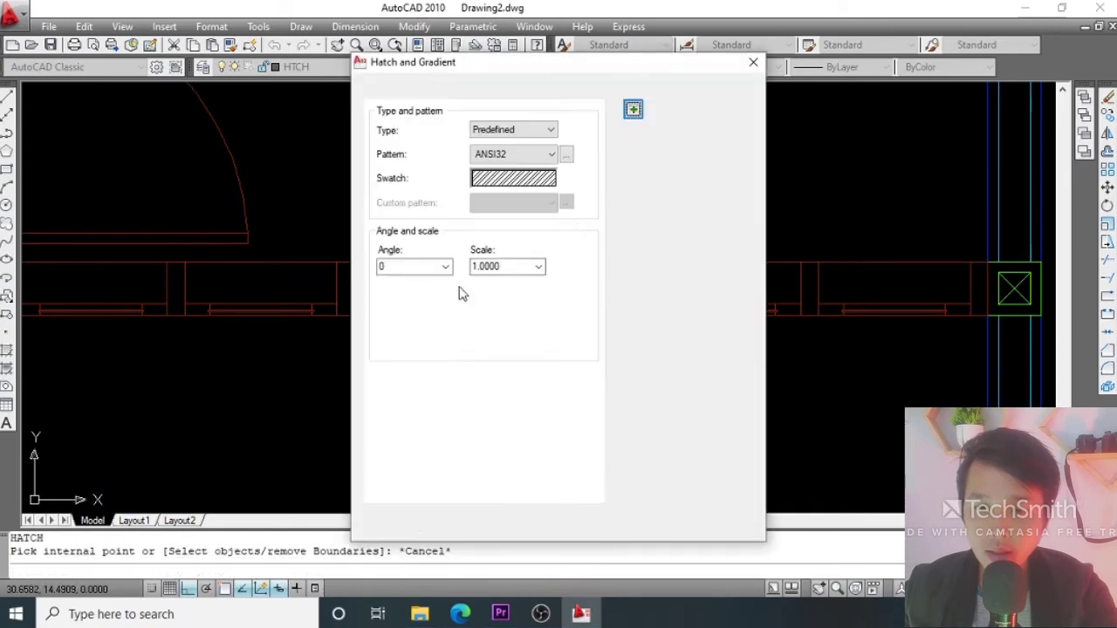
click(633, 111)
click(521, 293)
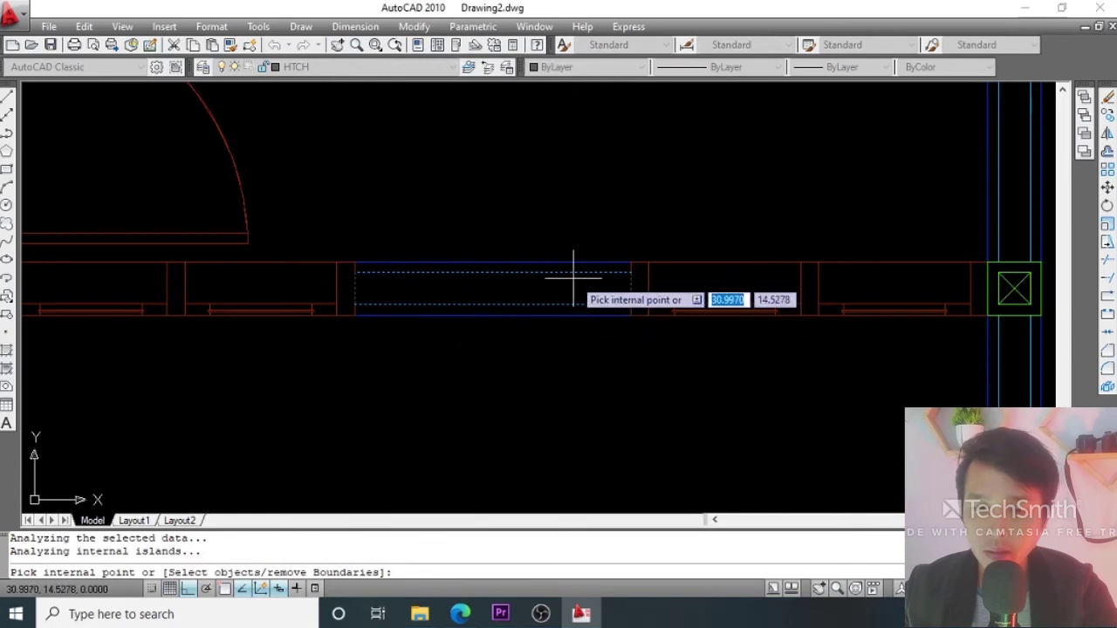
key(Return)
click(393, 524)
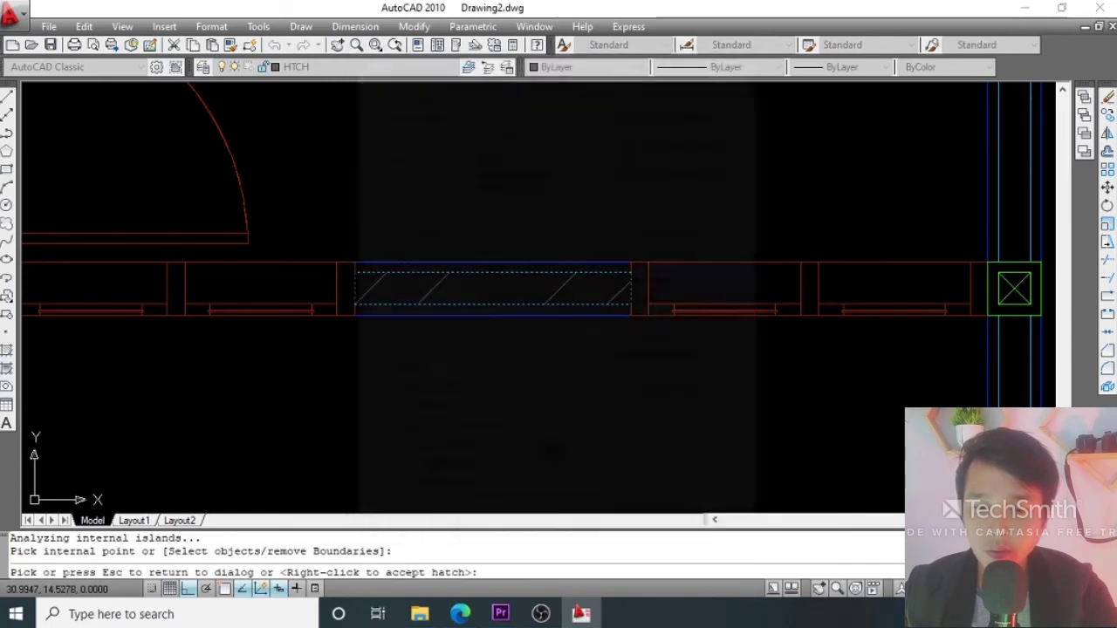
scroll(493, 309, up, 2)
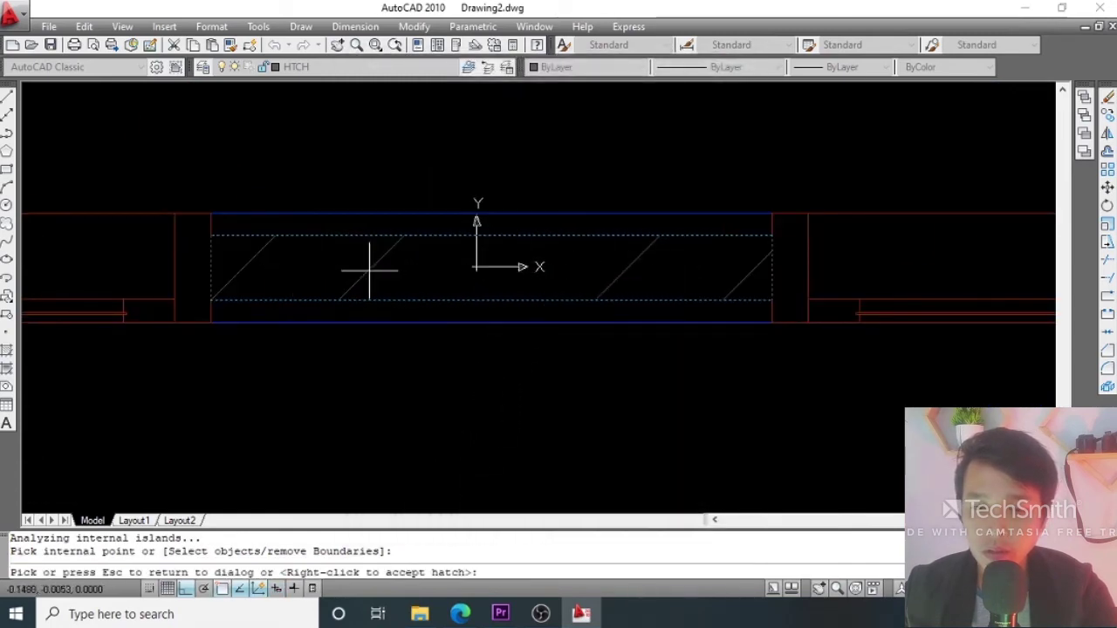
key(Escape)
Try the hatch at a scale of 0.1 and preview its density in the wall strip.
double_click(522, 273)
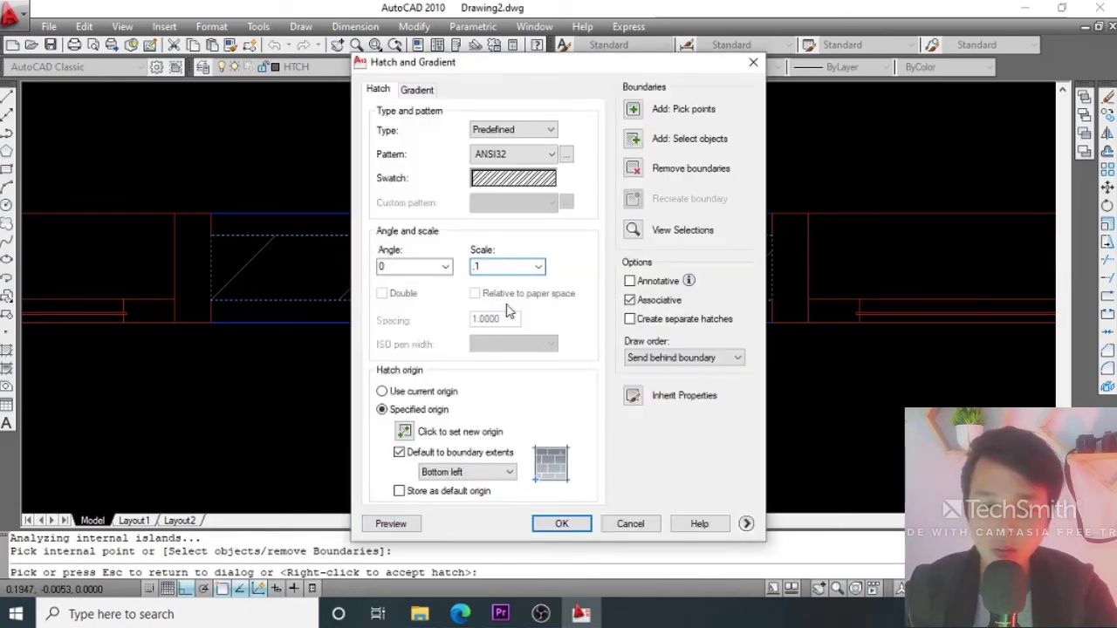
click(391, 524)
scroll(465, 262, down, 5)
scroll(468, 263, up, 5)
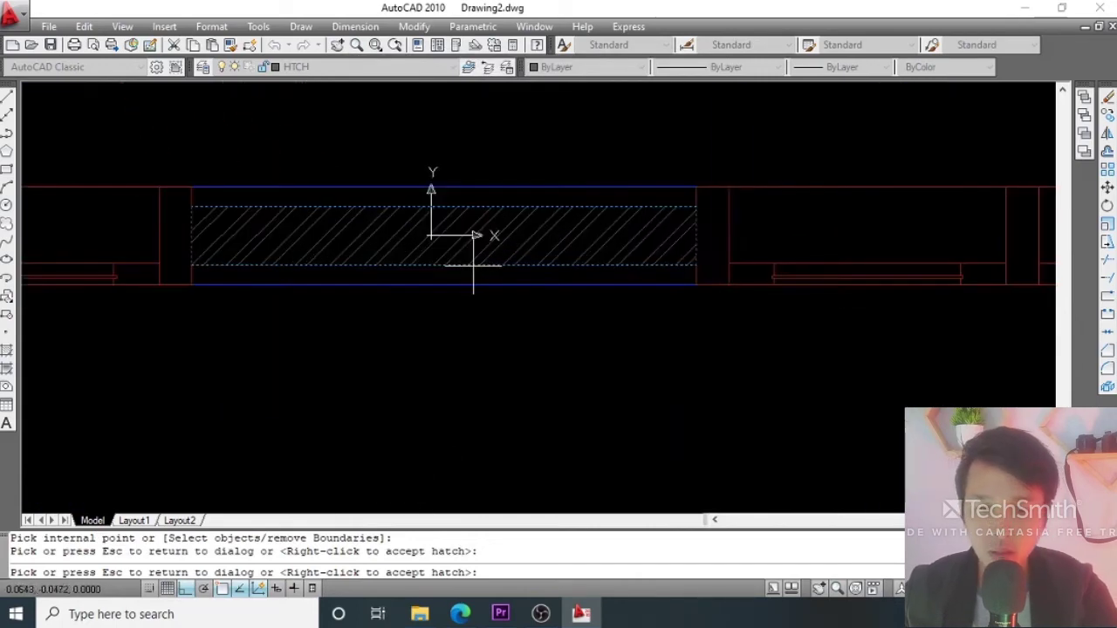
key(Escape)
Set the hatch scale to 0.2, preview it and apply the hatch to the wall strip between the windows.
double_click(490, 268)
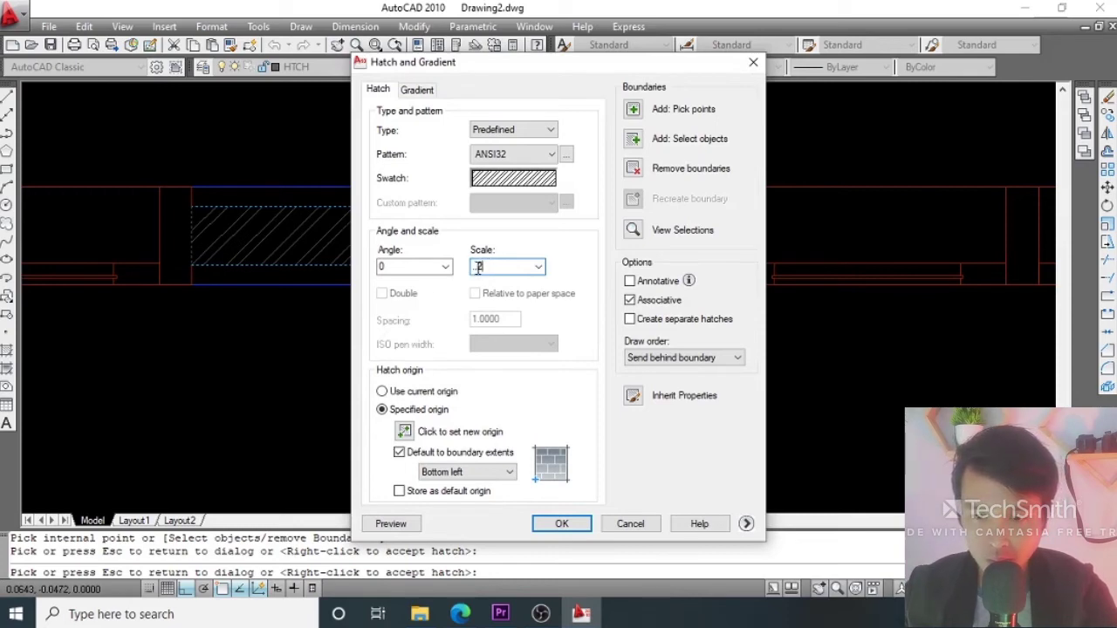
click(391, 524)
scroll(479, 248, down, 3)
scroll(484, 280, up, 4)
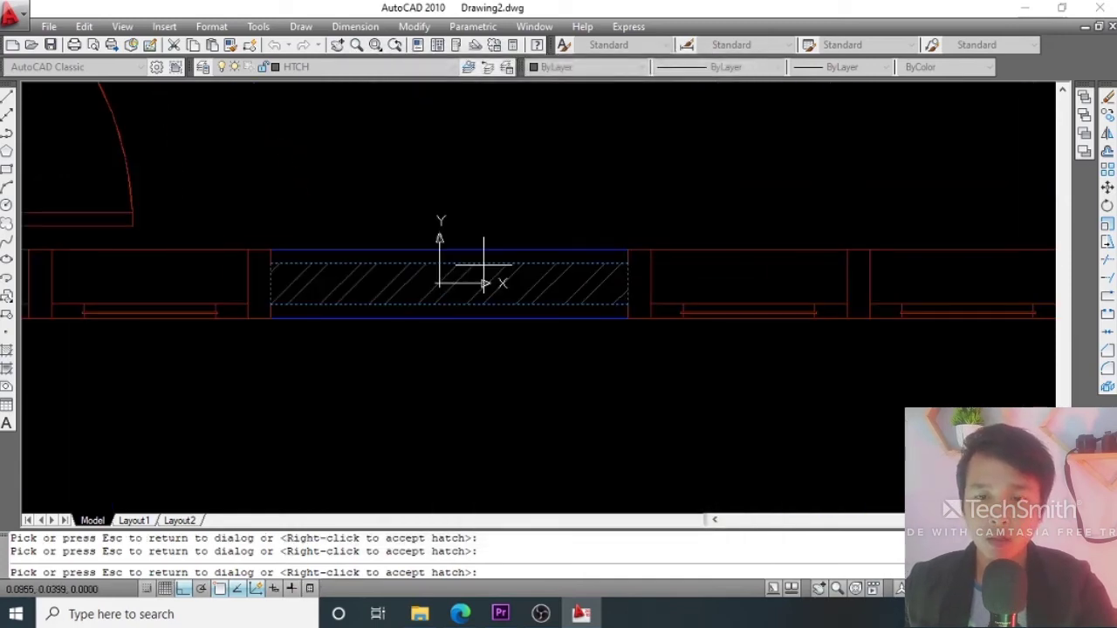
click(521, 330)
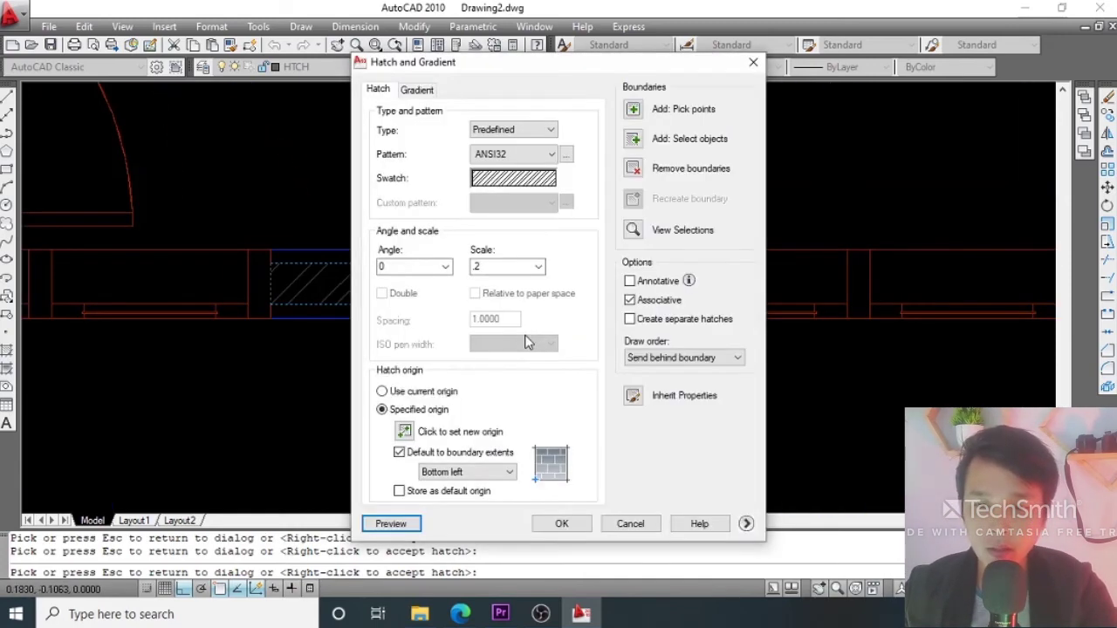
click(563, 523)
Start another hatch and pick the inner wall strip between the entrance door and the column above it as the boundary.
scroll(523, 337, down, 5)
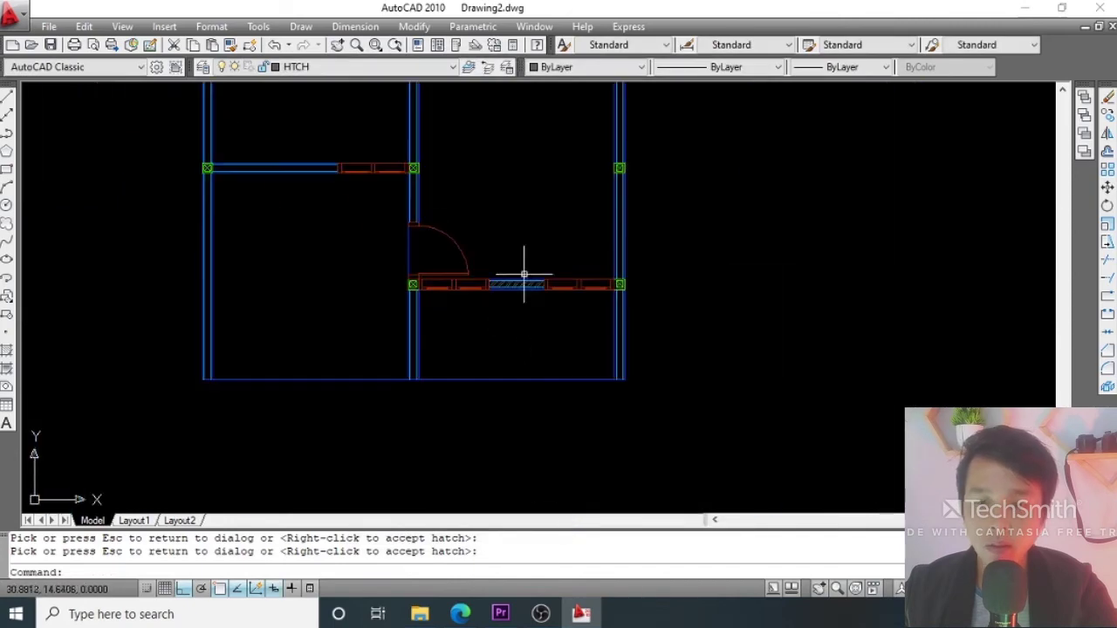
scroll(523, 349, up, 2)
mouse_move(478, 285)
middle_down()
mouse_move(484, 294)
mouse_move(512, 267)
middle_up()
scroll(506, 311, down, 3)
scroll(523, 297, up, 3)
middle_drag(420, 279, 443, 322)
scroll(428, 269, up, 3)
middle_drag(434, 269, 466, 320)
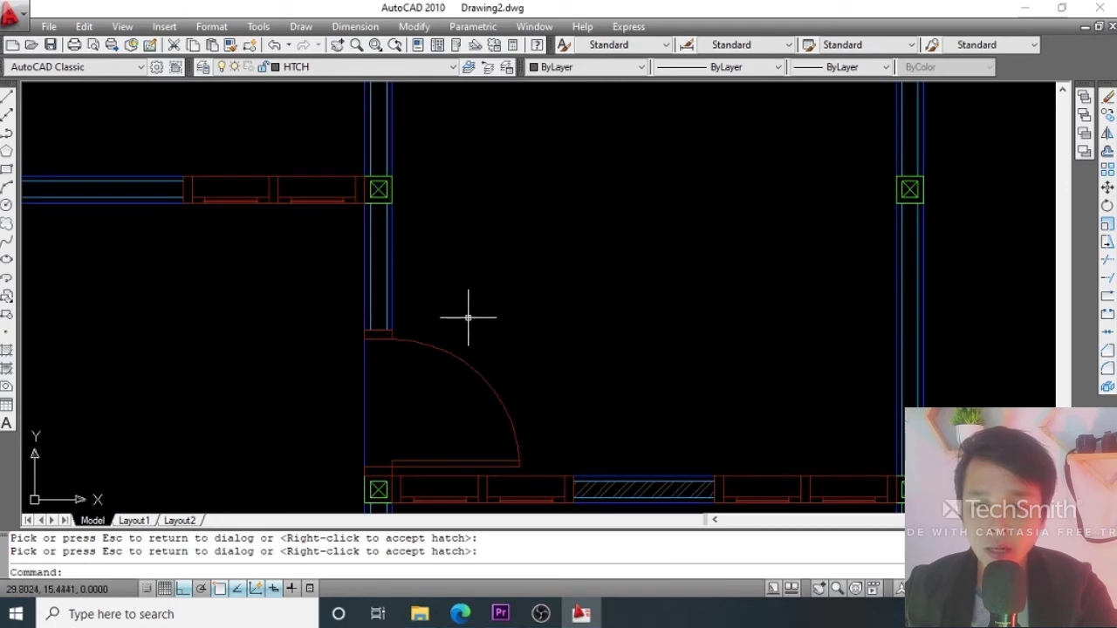
key(Return)
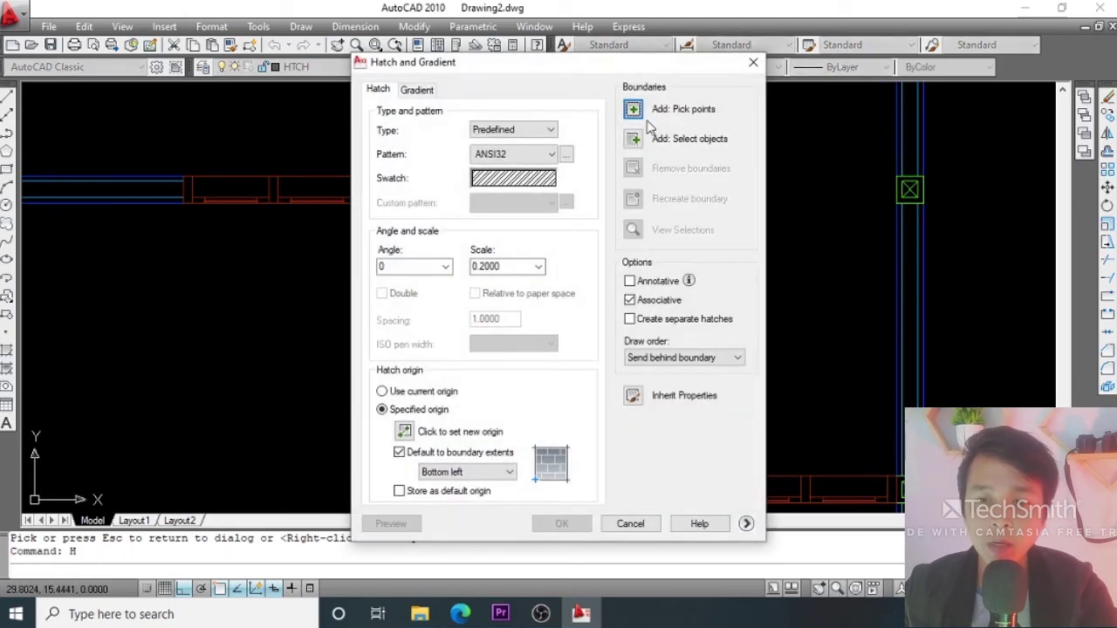
click(636, 112)
scroll(523, 262, up, 4)
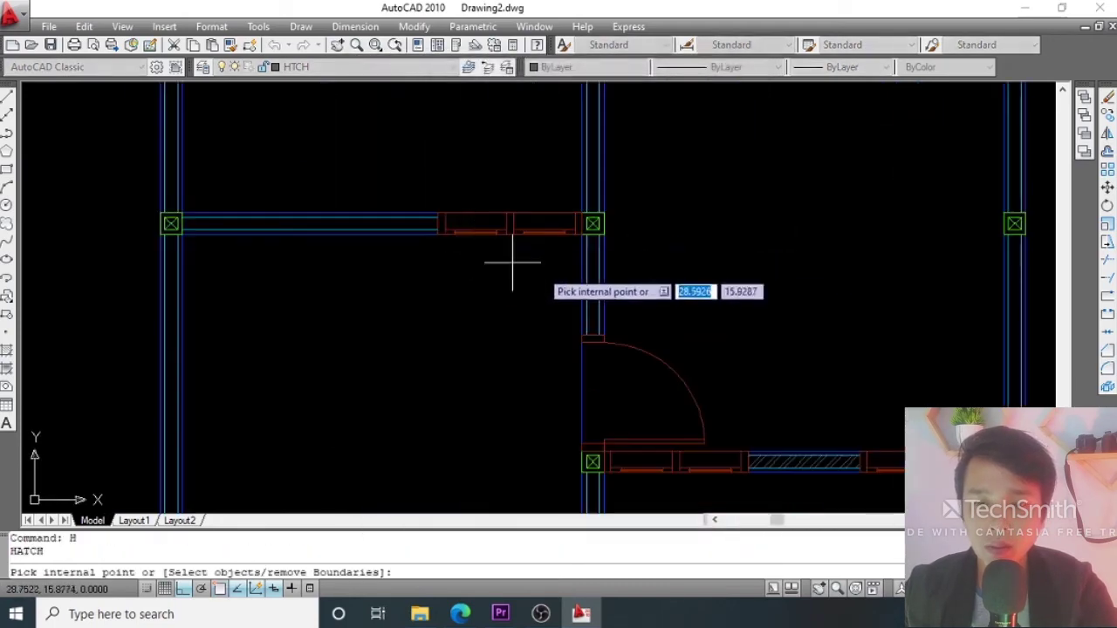
click(597, 270)
scroll(499, 262, down, 3)
scroll(473, 261, up, 2)
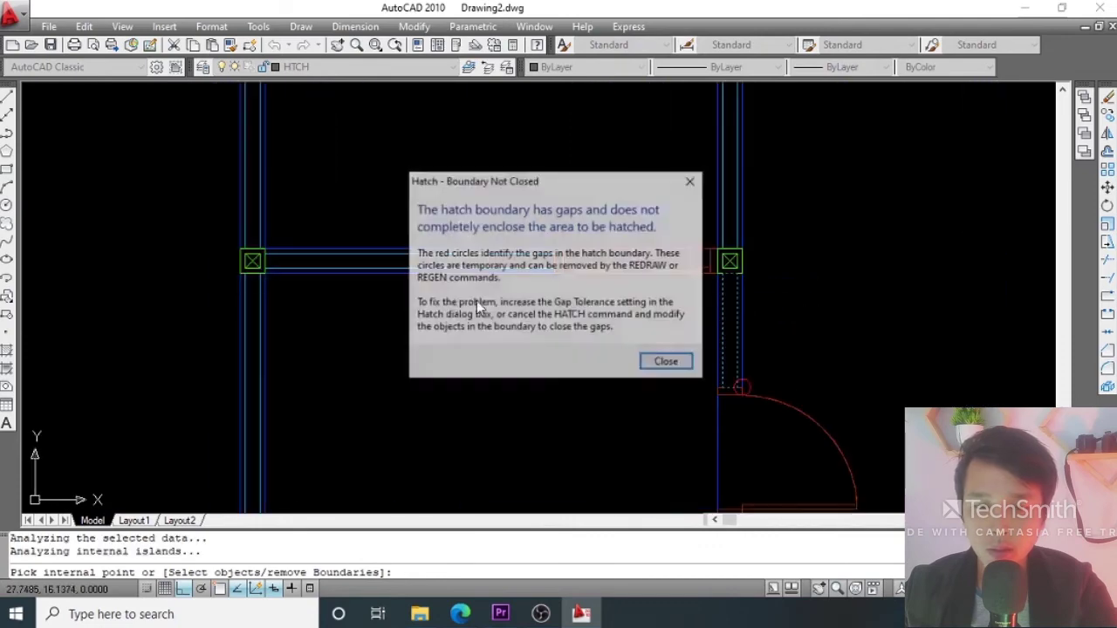
click(665, 363)
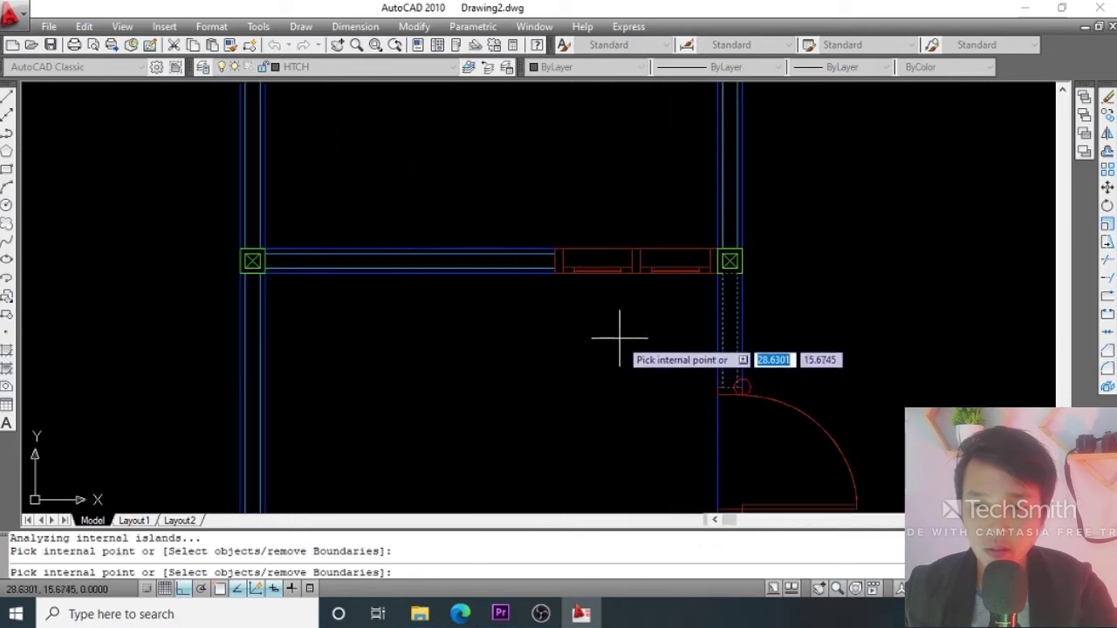
Apply the ANSI32 hatch to the wall strip above the entrance door.
scroll(742, 384, up, 3)
scroll(398, 257, down, 5)
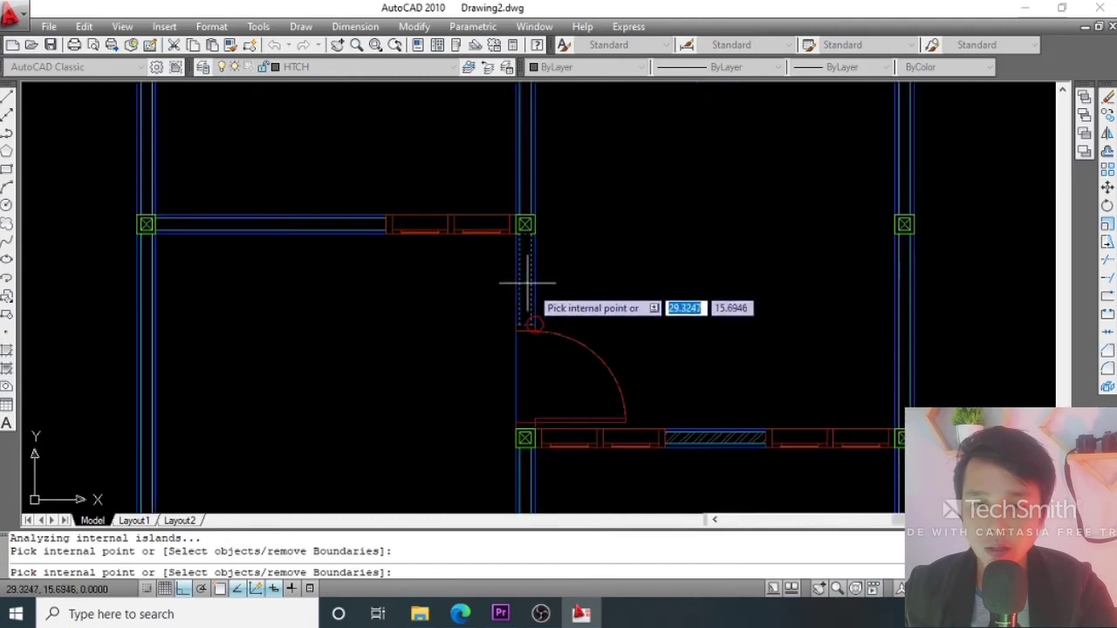
scroll(526, 283, up, 1)
key(Return)
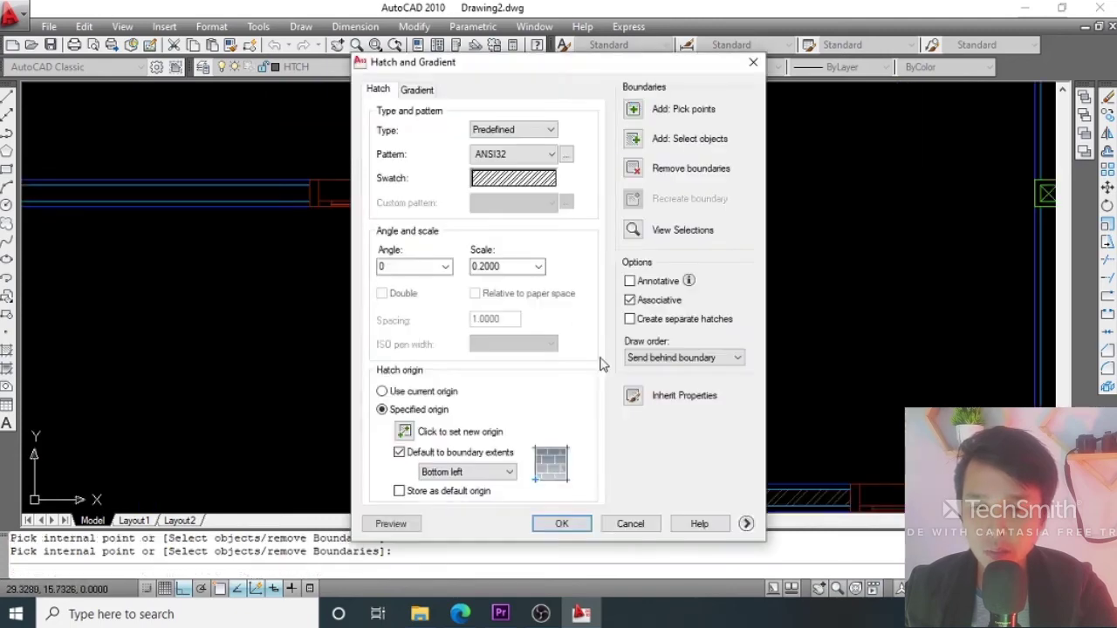
click(561, 524)
scroll(544, 326, up, 3)
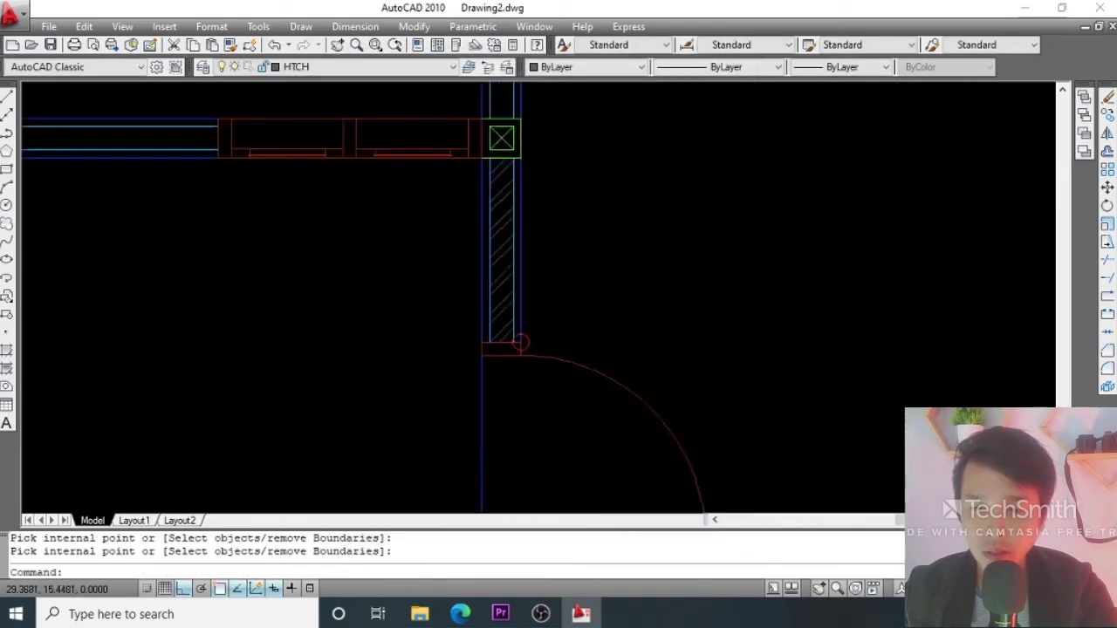
Regenerate the drawing to clear the gap marker and start another hatch.
scroll(544, 325, down, 6)
text(RE)
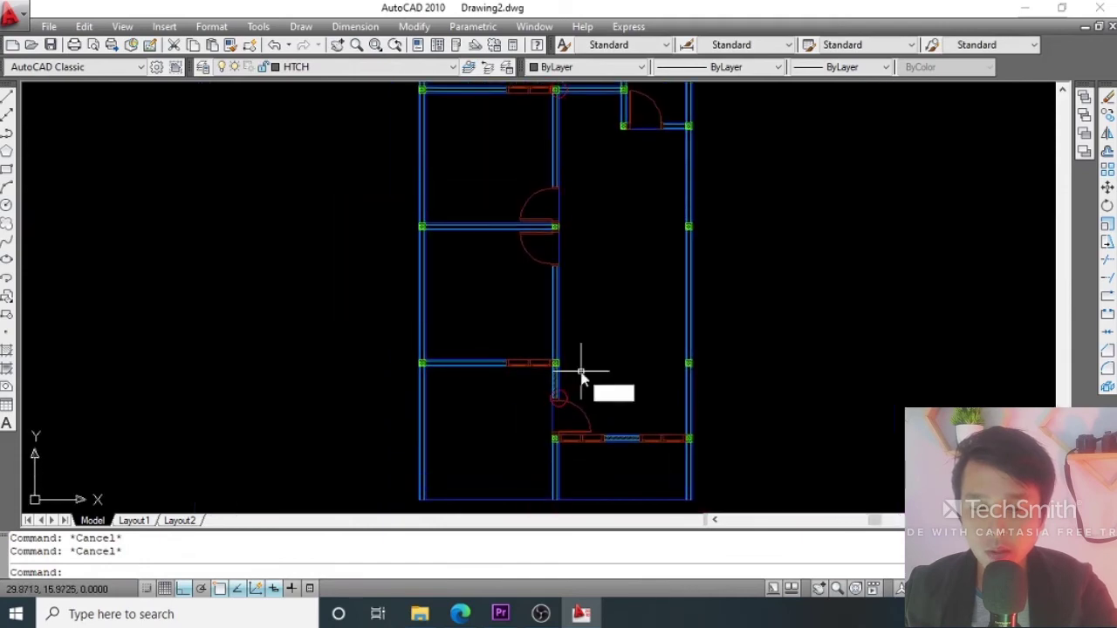
key(Return)
scroll(579, 371, up, 4)
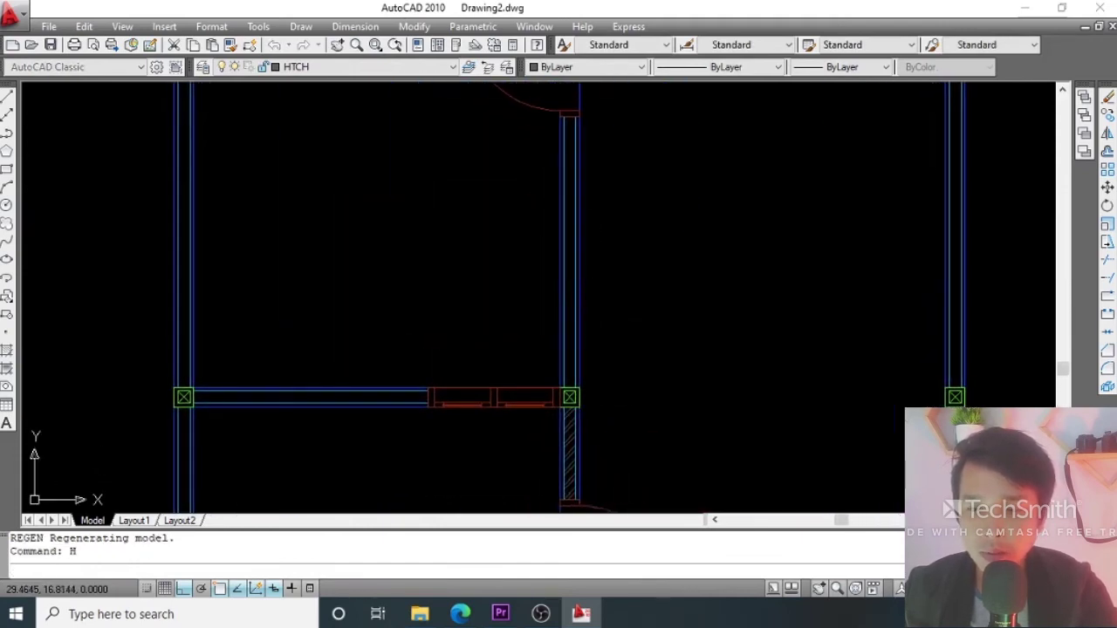
text(H)
key(Return)
click(632, 112)
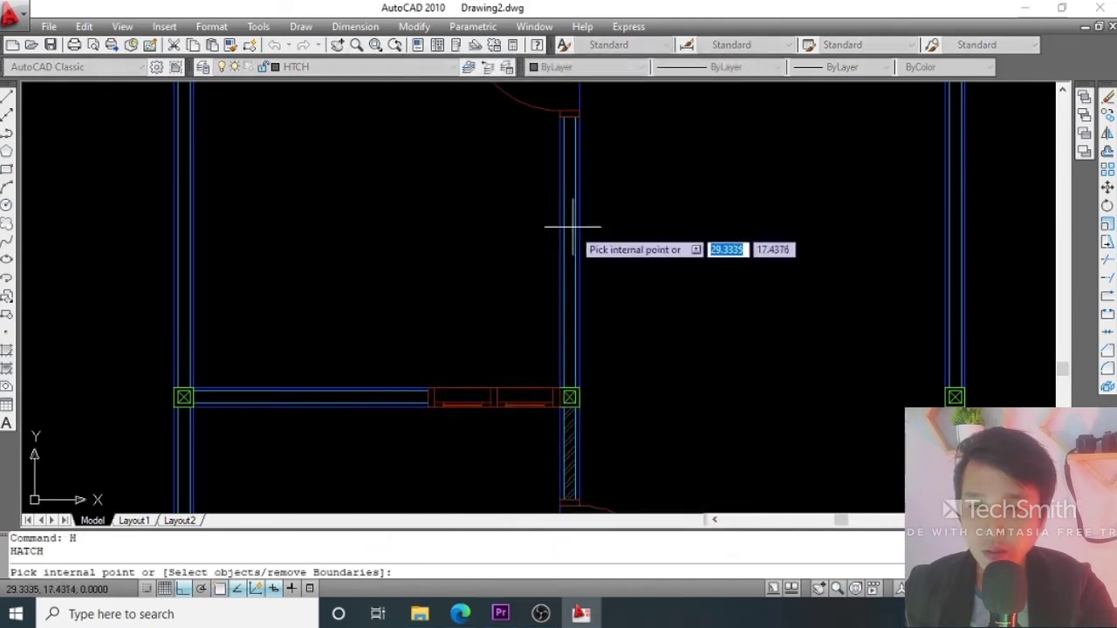
click(571, 229)
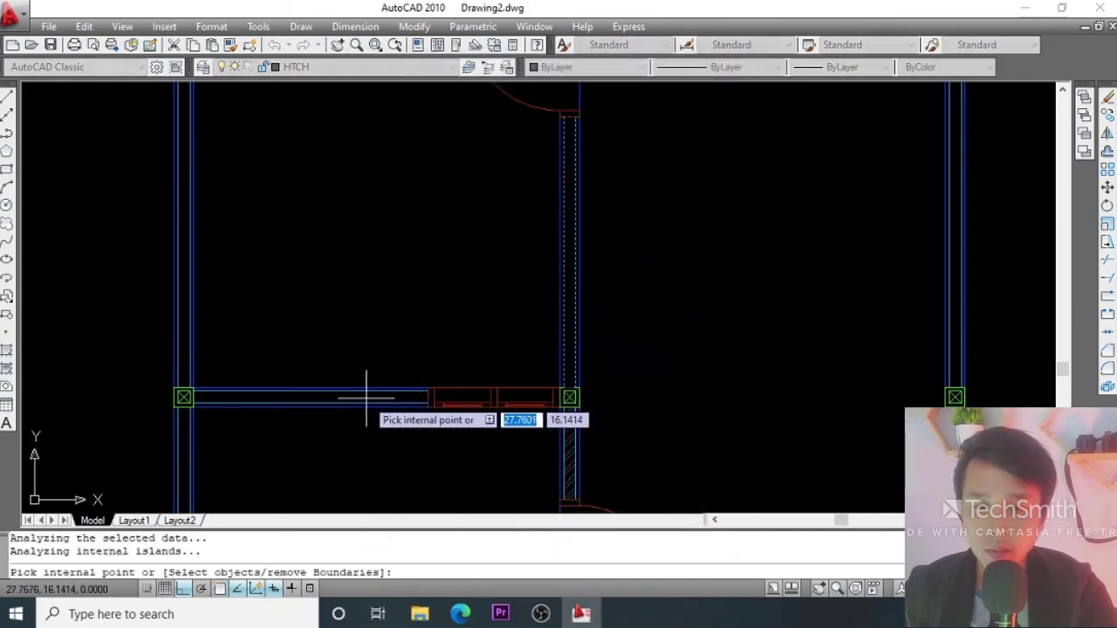
scroll(491, 369, down, 4)
scroll(463, 323, up, 3)
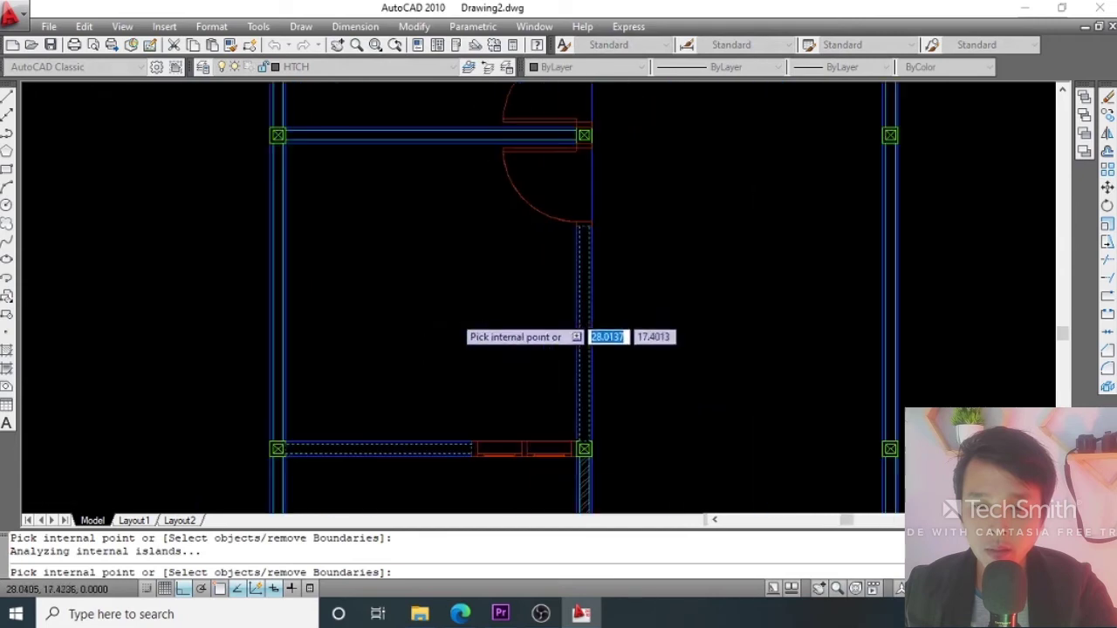
click(279, 240)
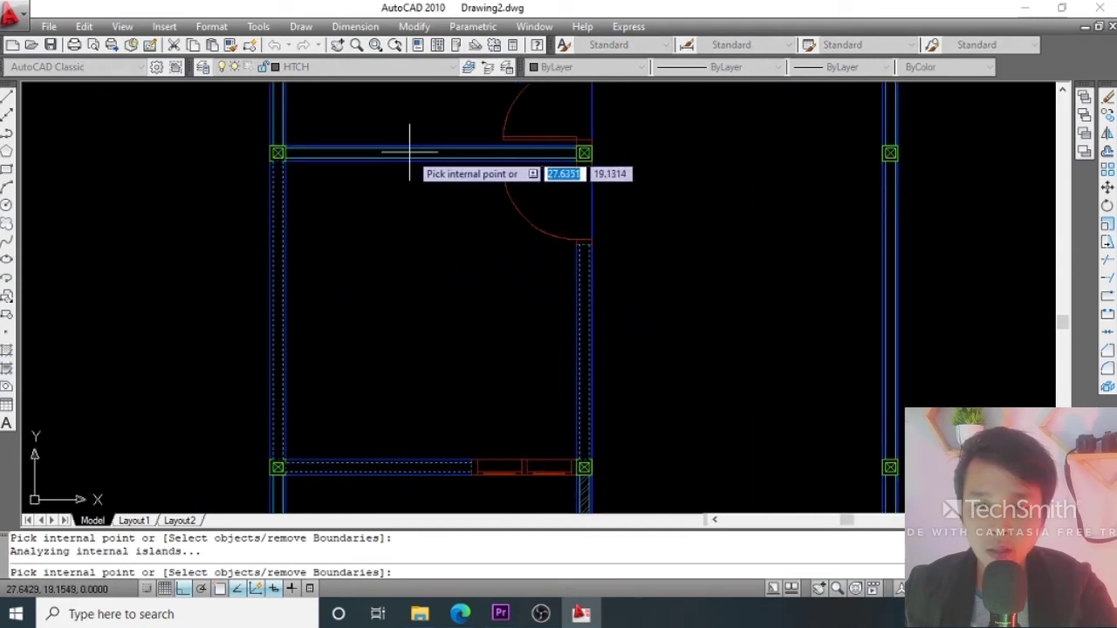
scroll(409, 150, down, 4)
scroll(412, 253, up, 4)
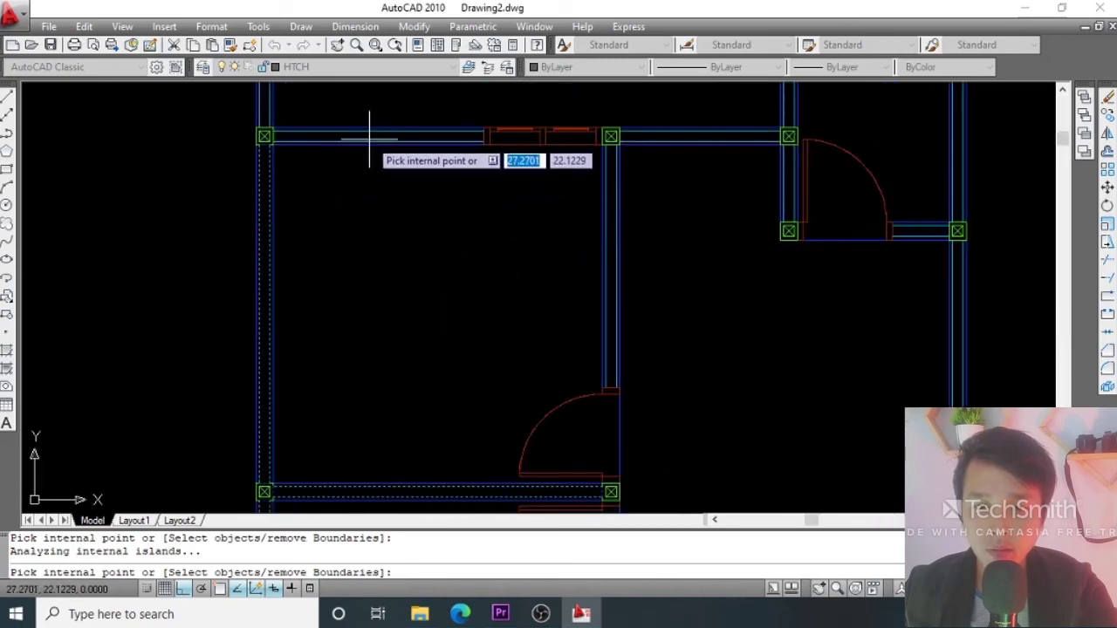
scroll(437, 229, down, 2)
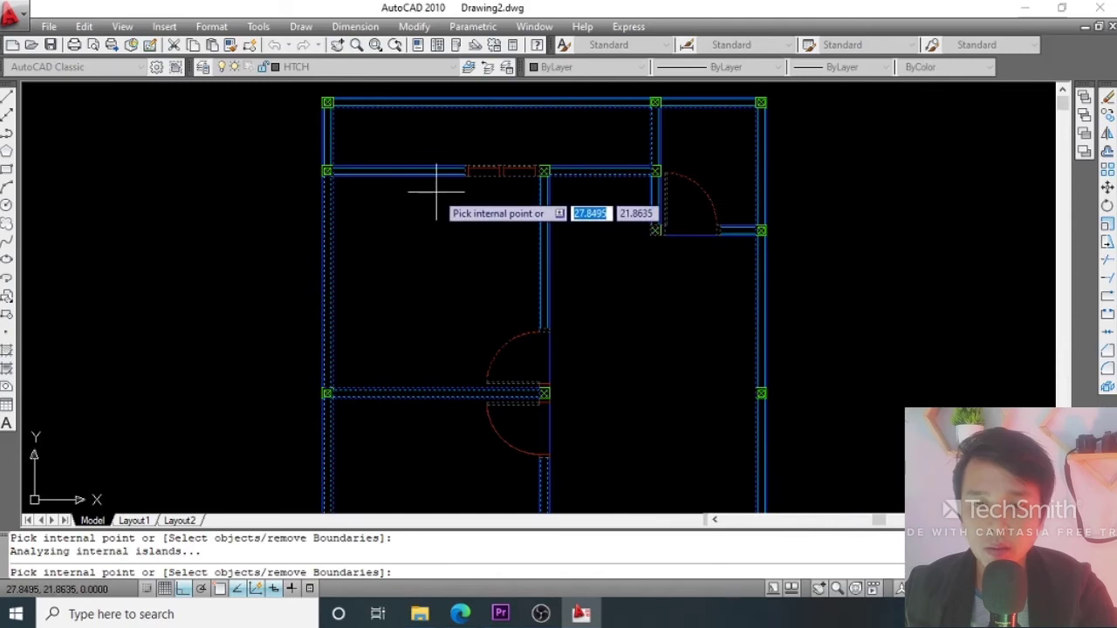
key(Escape)
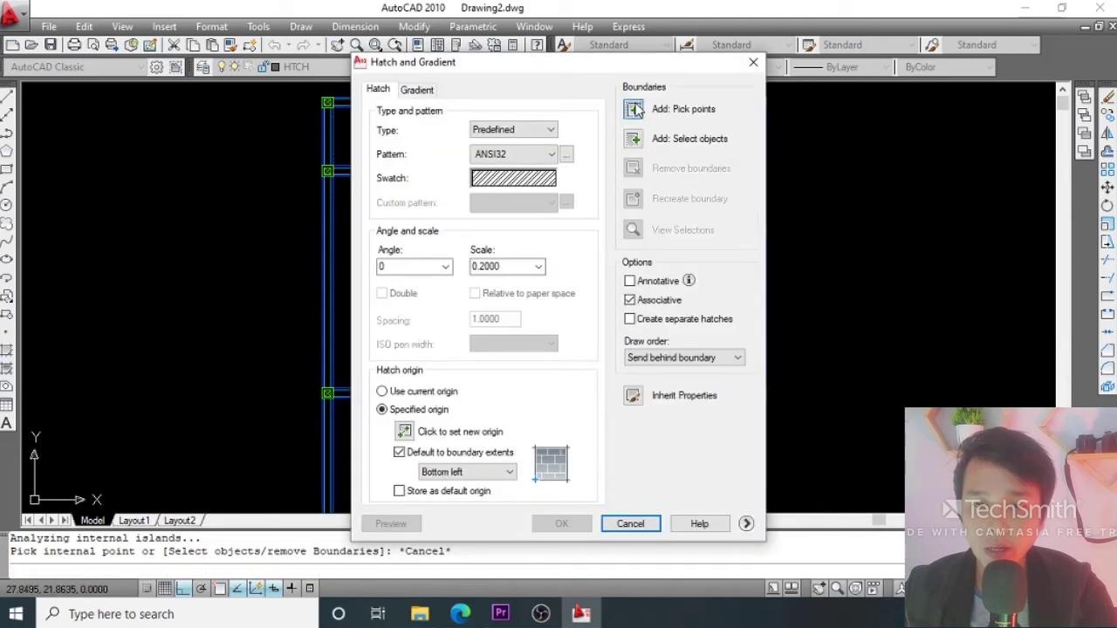
Pick the inner strips of the four walls around the middle room on the plan's left side and apply the ANSI32 hatch.
click(635, 108)
scroll(498, 219, up, 2)
middle_drag(498, 219, 491, 175)
scroll(504, 380, up, 2)
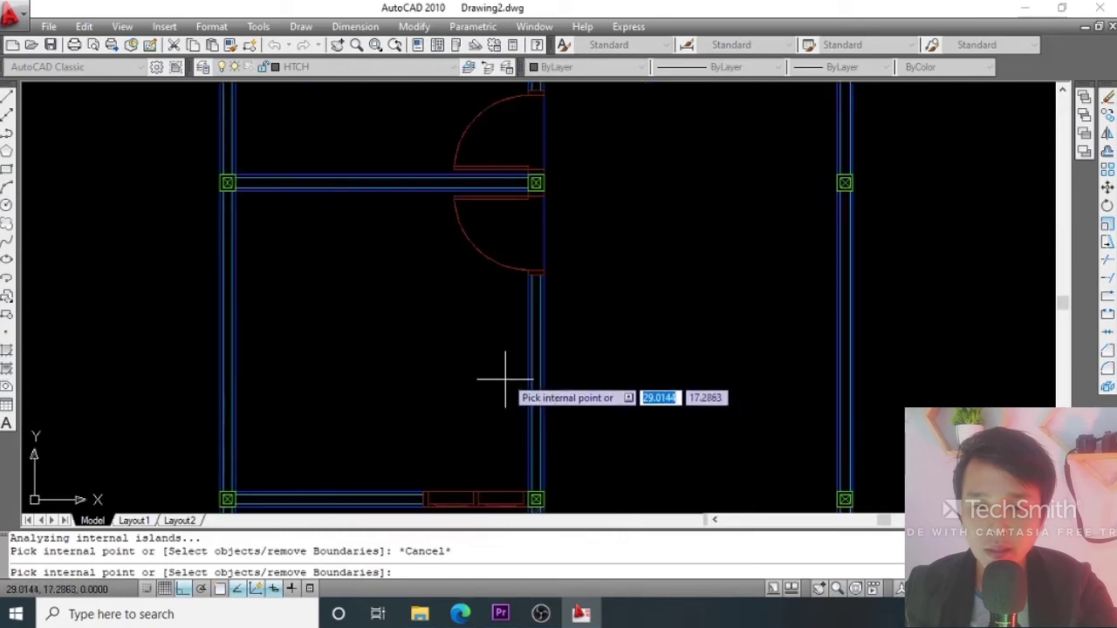
middle_drag(504, 379, 512, 340)
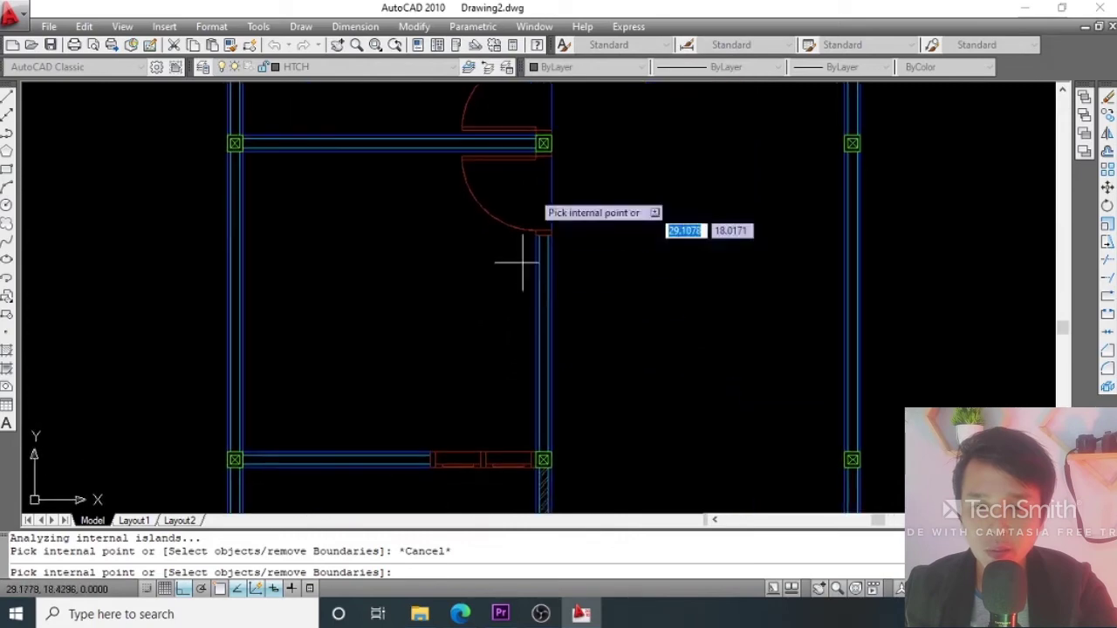
click(540, 314)
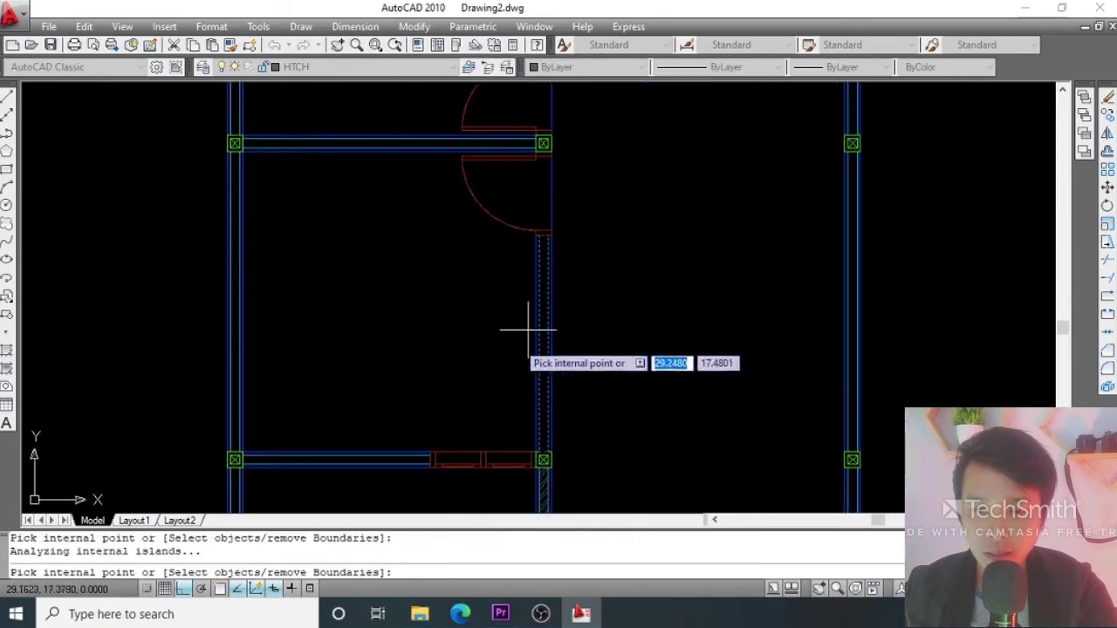
click(311, 457)
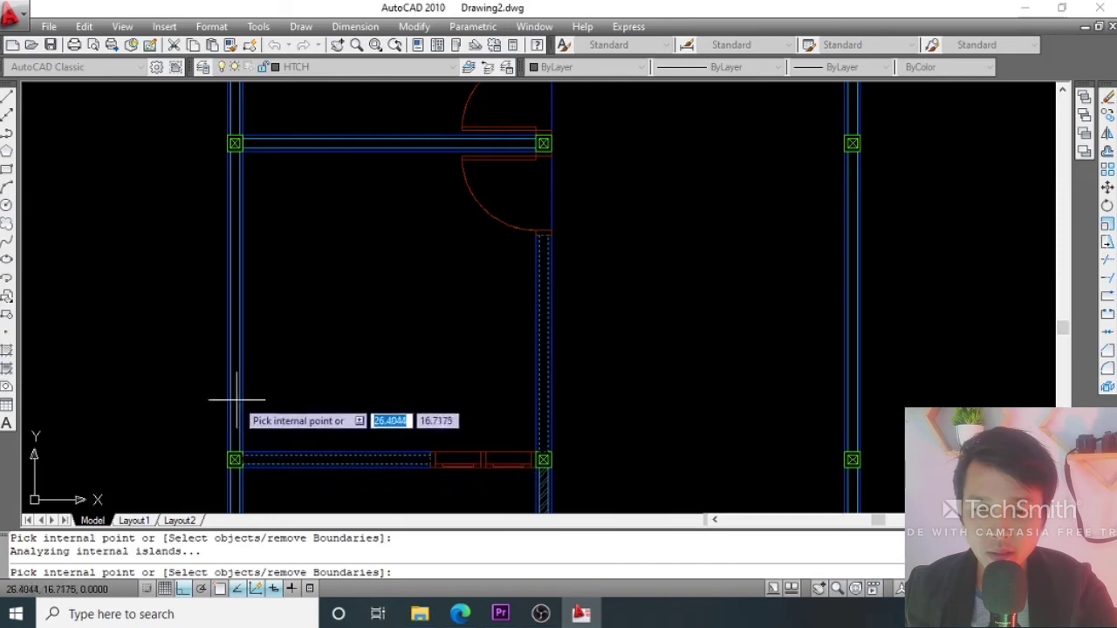
click(371, 144)
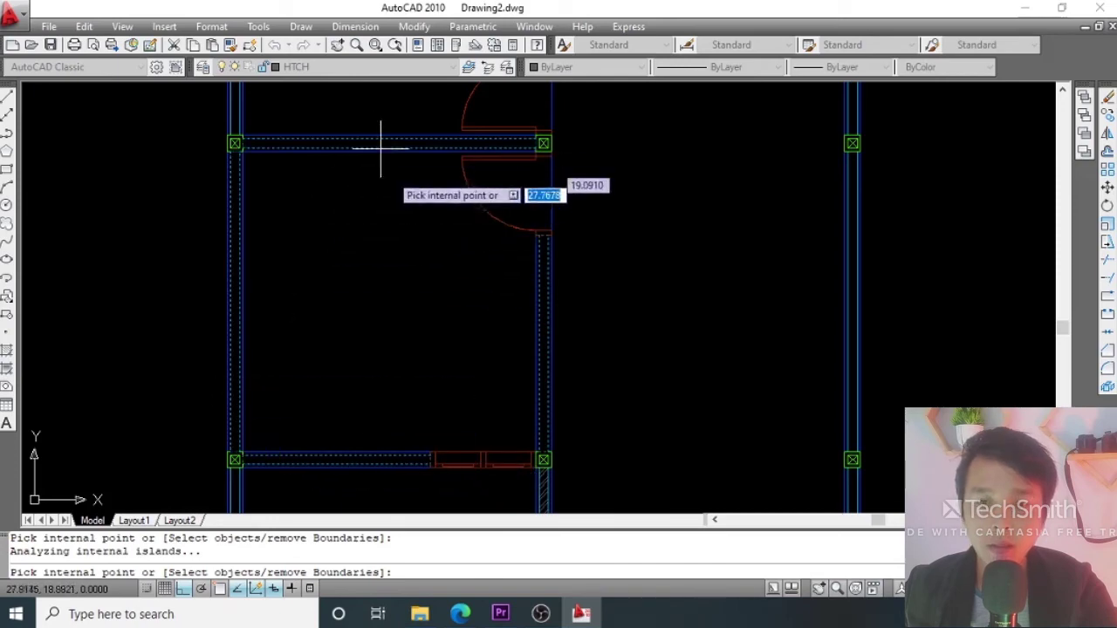
key(Return)
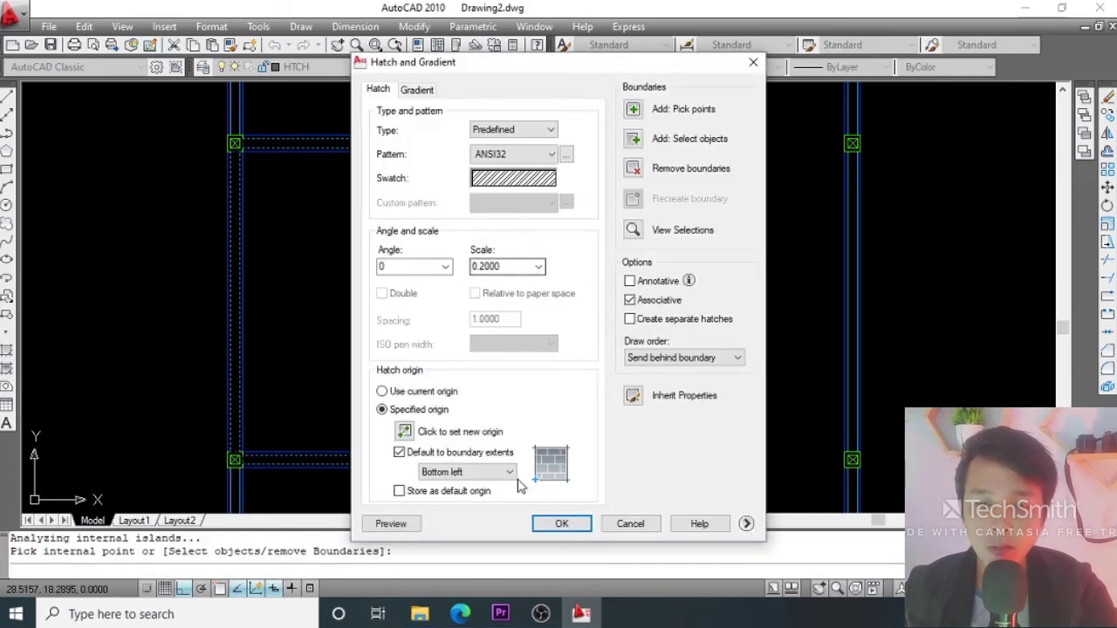
click(550, 525)
Start another hatch and pick the inner strips of the upper room's left, upper and right walls as boundaries.
scroll(476, 306, down, 3)
scroll(451, 319, up, 3)
mouse_move(451, 320)
middle_down()
mouse_move(466, 365)
mouse_move(444, 304)
mouse_move(456, 344)
middle_up()
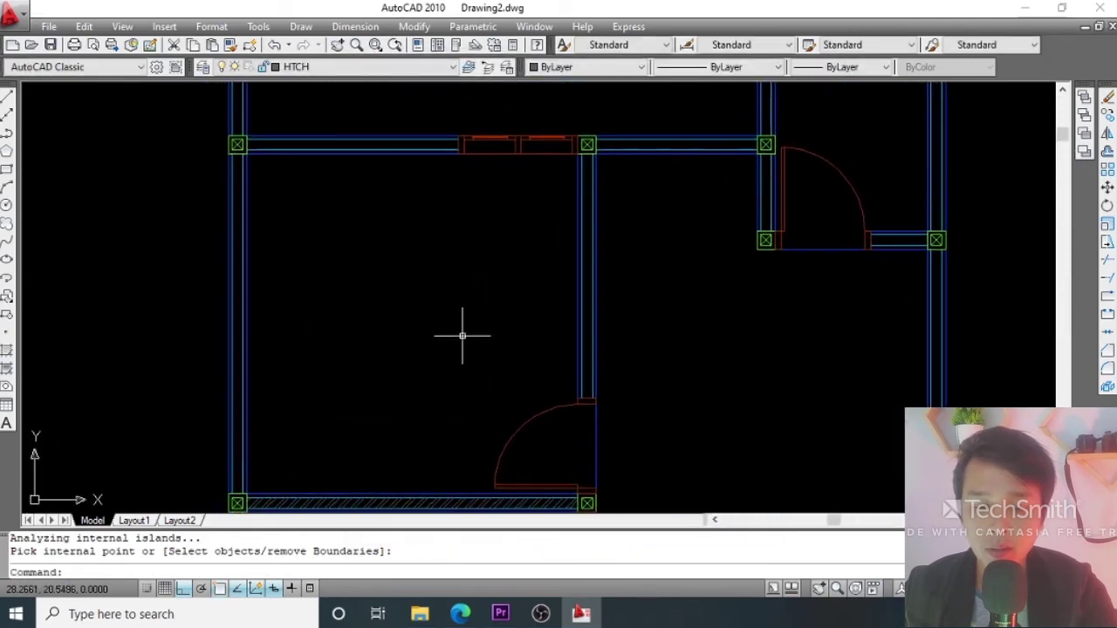
key(Return)
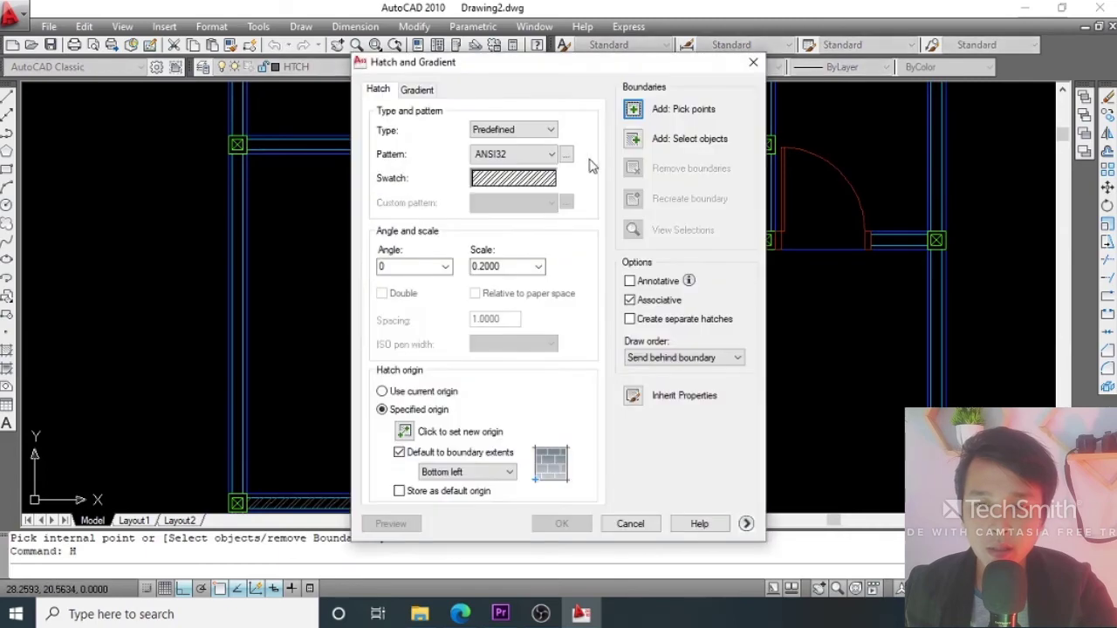
click(632, 111)
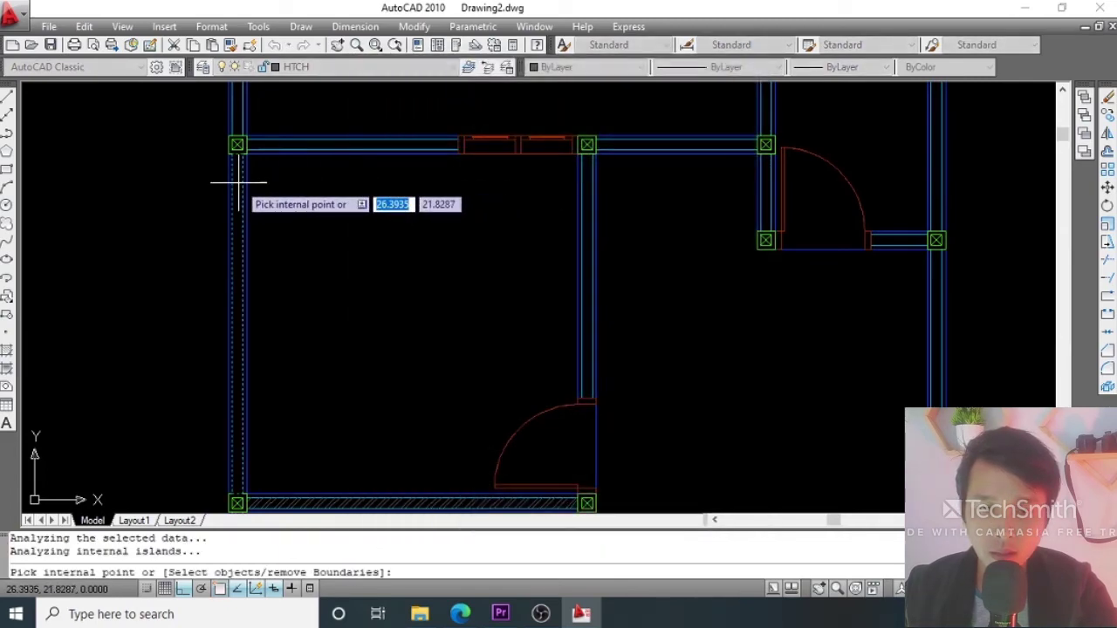
click(359, 143)
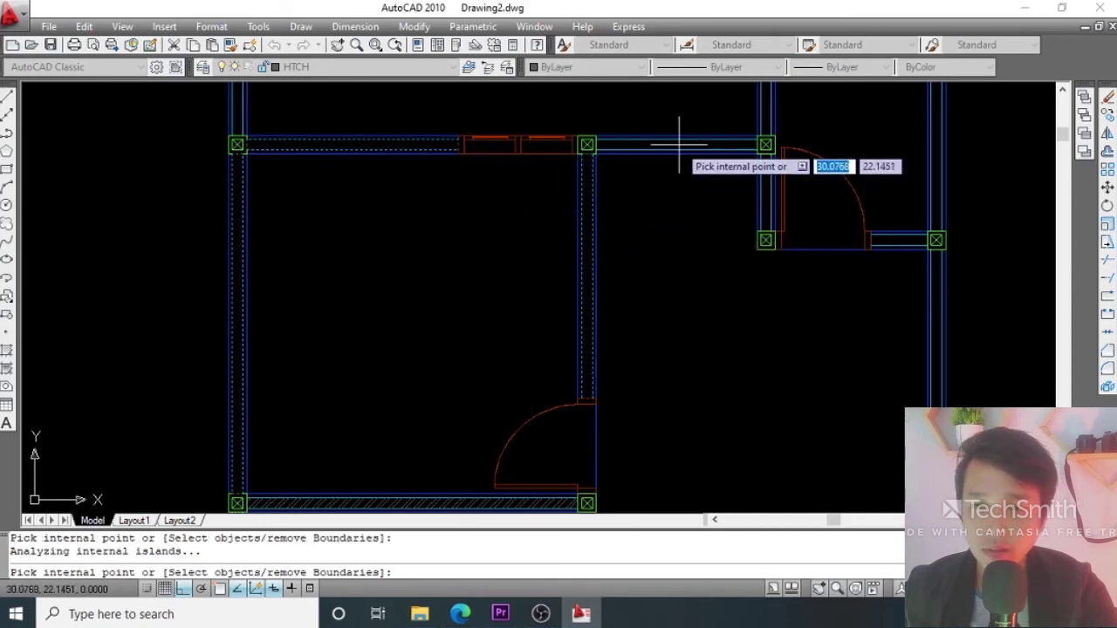
Add the wall strips beside and above the upper room, including the long outer top wall, and apply the hatch.
middle_drag(678, 191, 606, 299)
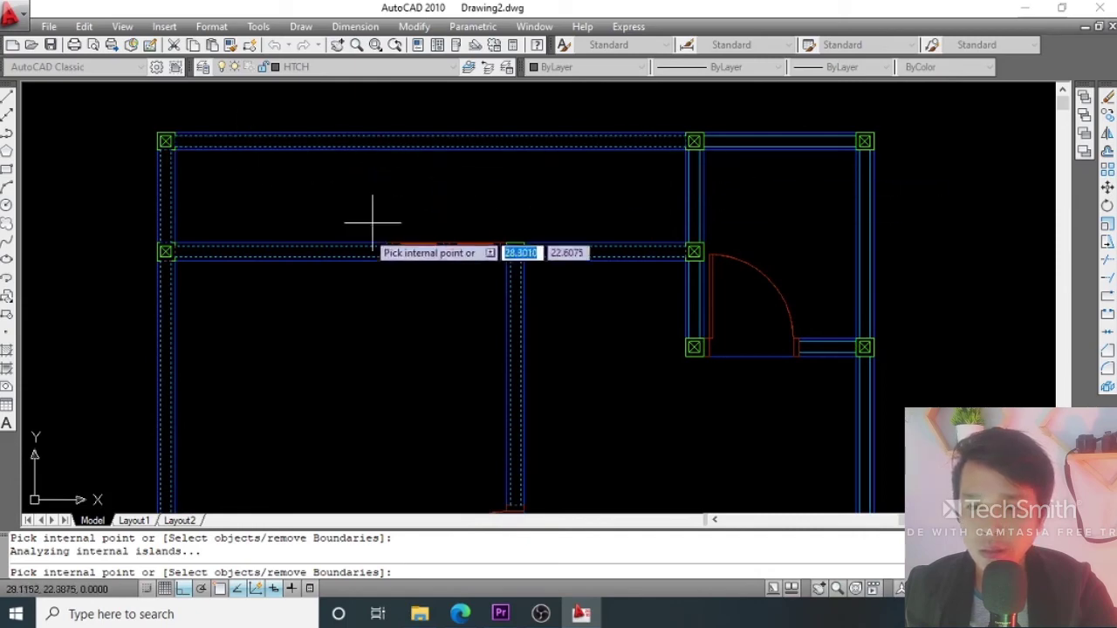
scroll(373, 222, down, 4)
scroll(411, 233, up, 2)
key(Return)
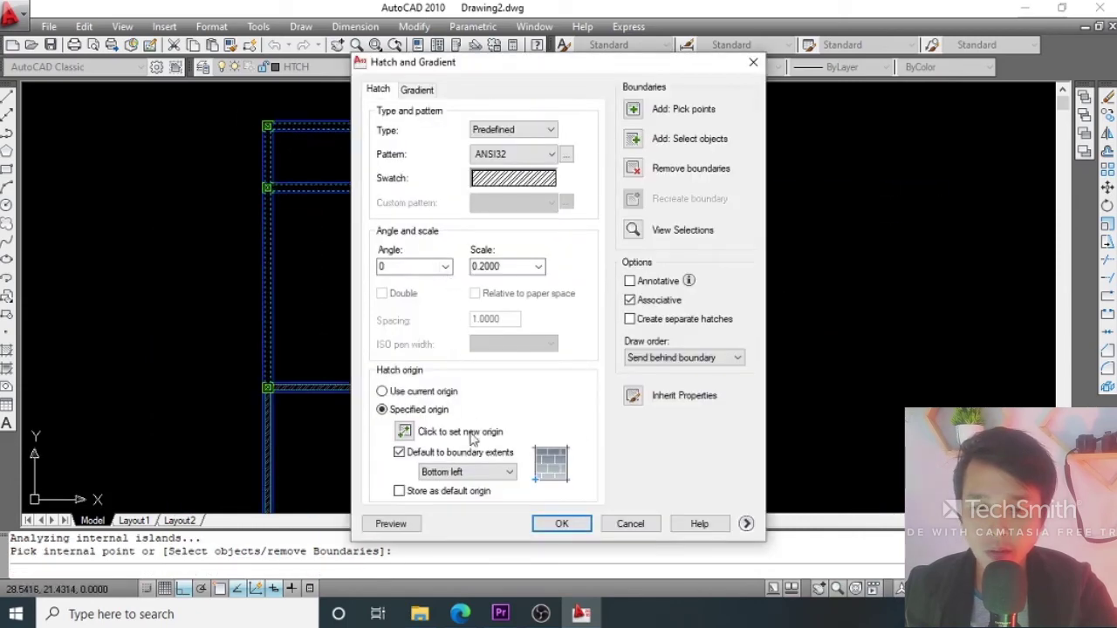
click(561, 523)
Examine the hatched walls across the plan and the wall strips below the double windows.
scroll(499, 178, up, 3)
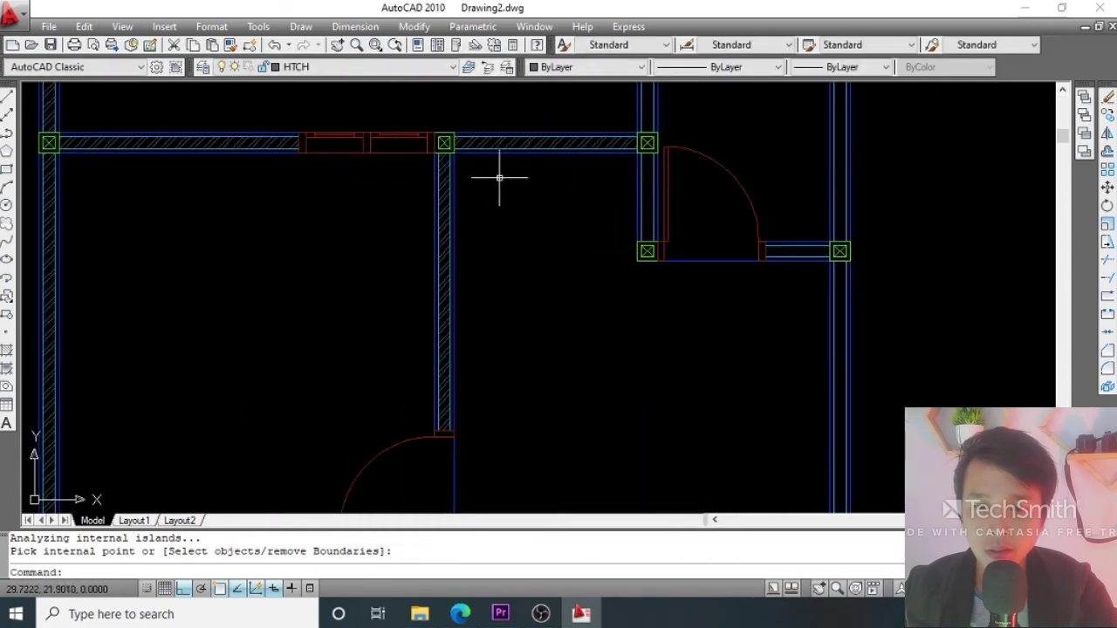
key(Escape)
scroll(480, 183, down, 5)
scroll(393, 357, up, 3)
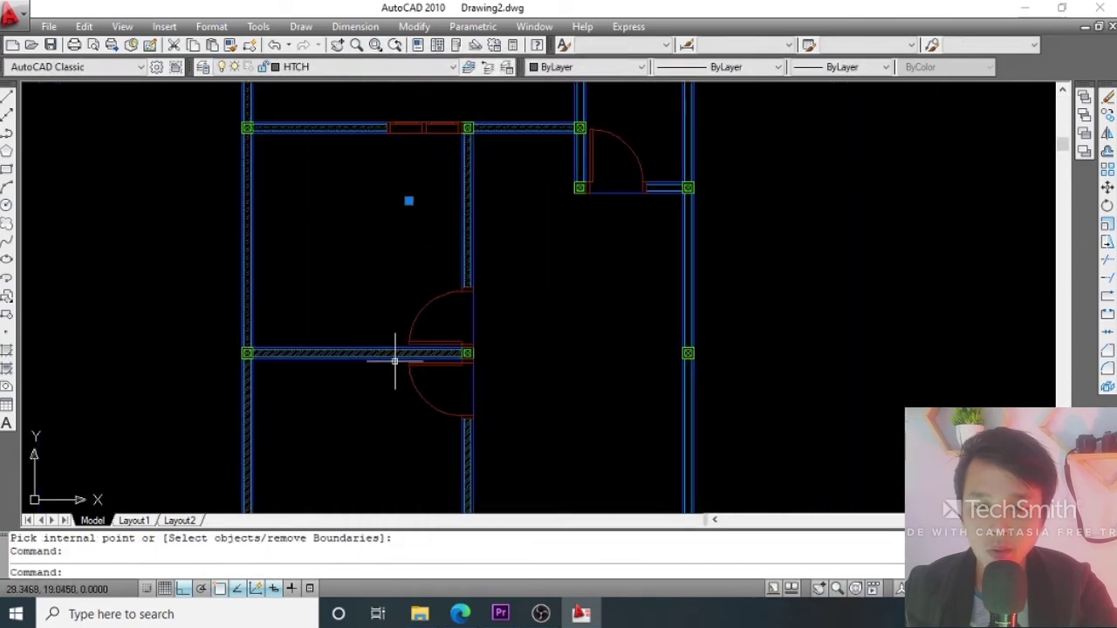
scroll(463, 369, down, 4)
scroll(484, 200, up, 3)
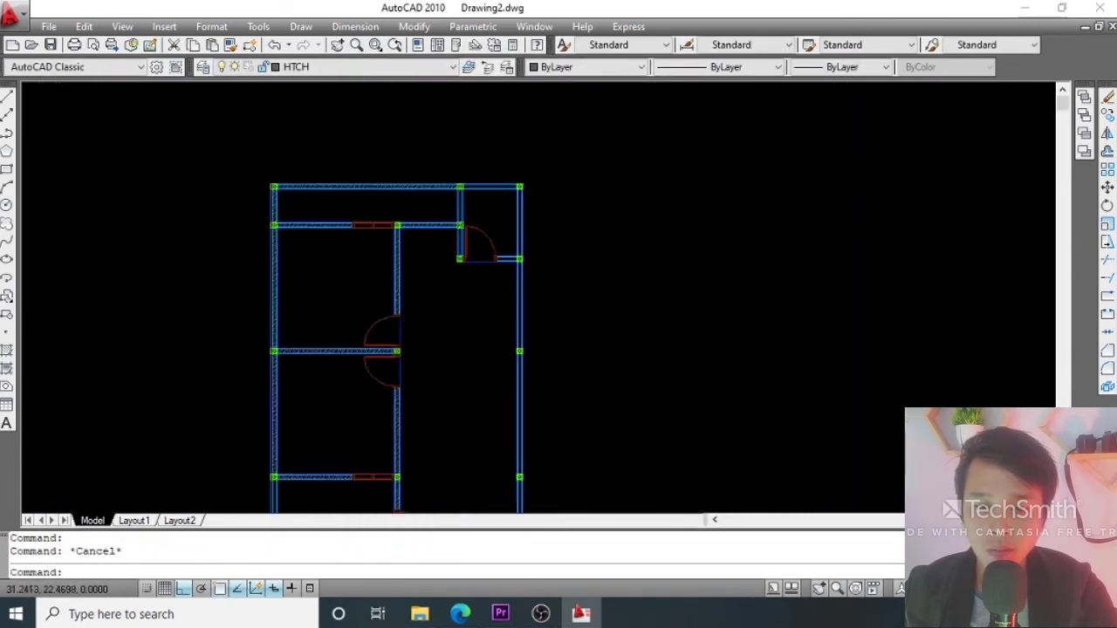
scroll(484, 200, down, 5)
scroll(486, 326, up, 2)
scroll(473, 387, up, 3)
scroll(521, 219, up, 2)
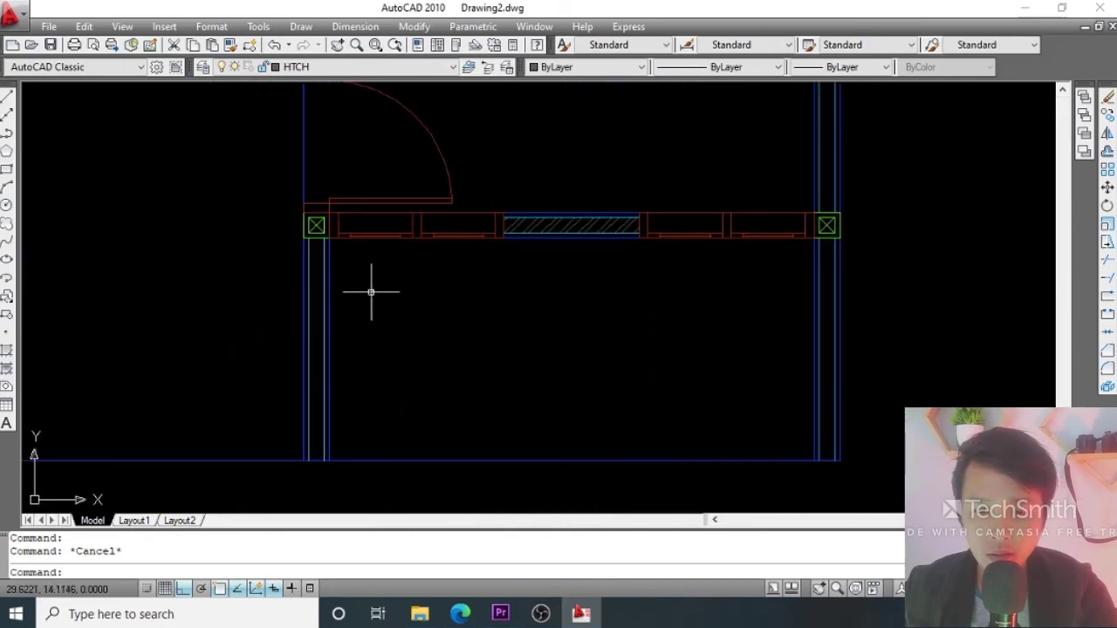
scroll(301, 271, up, 2)
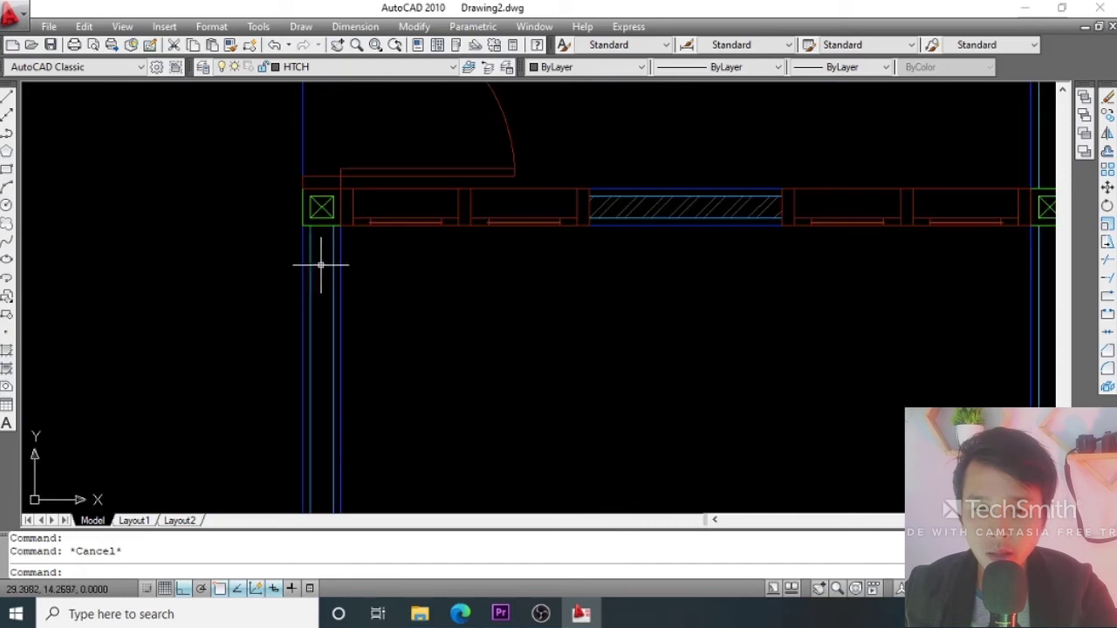
Erase the two inner lines of the wall running down from the column below the door at the double windows.
scroll(349, 291, down, 2)
scroll(301, 264, up, 3)
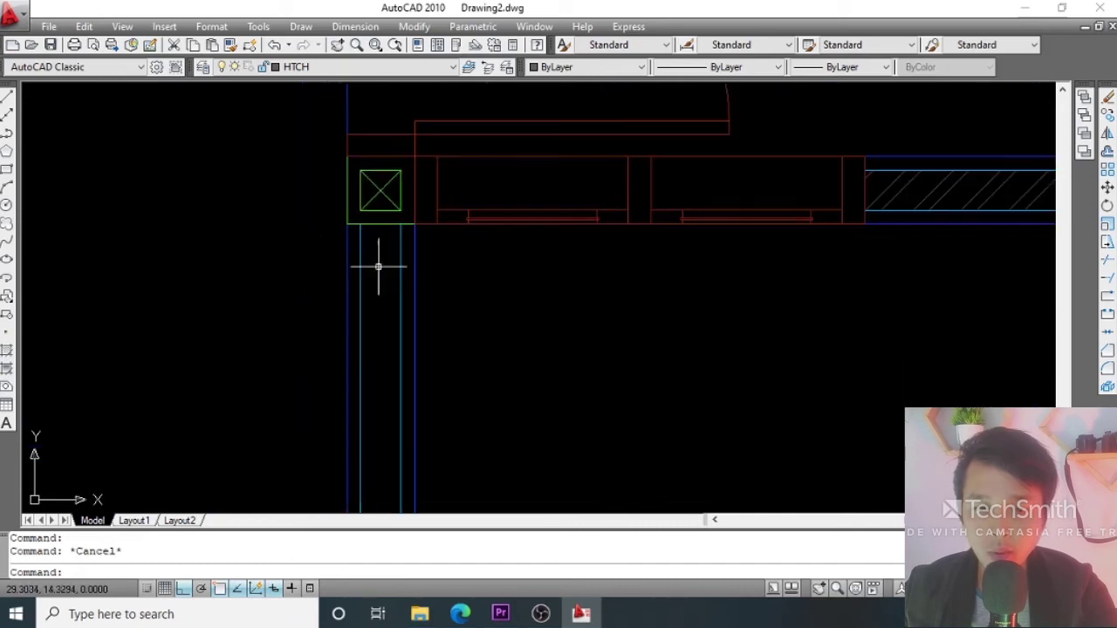
click(359, 285)
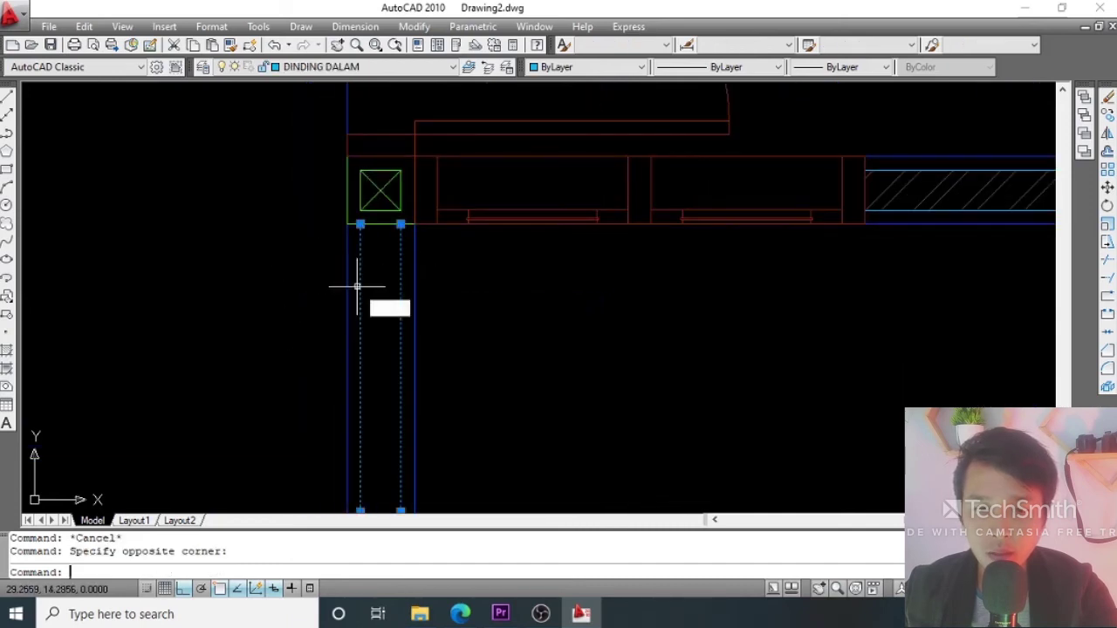
text(e)
key(Return)
scroll(361, 282, down, 3)
middle_drag(432, 281, 397, 291)
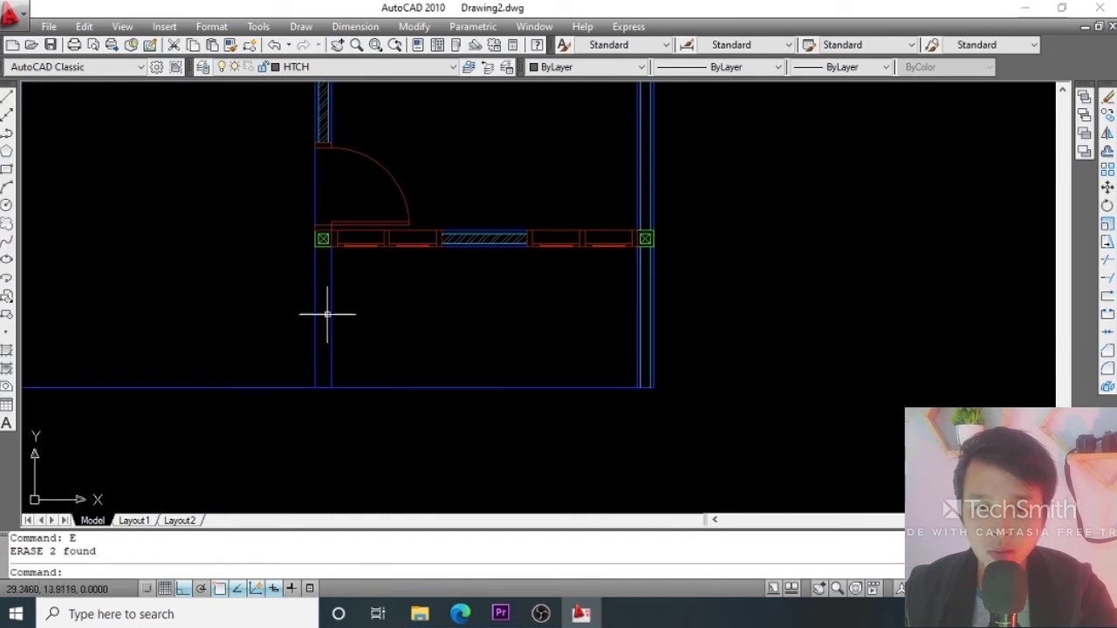
Offset the plan's lowest horizontal line 0.15 upward, below the room with the double windows.
scroll(345, 340, down, 3)
scroll(367, 349, up, 3)
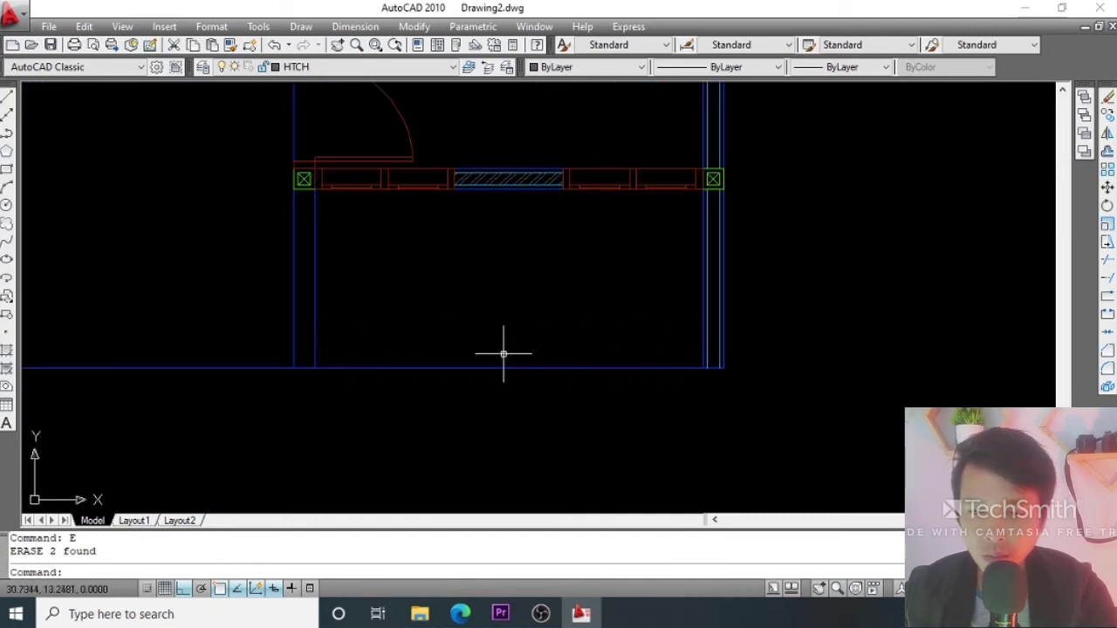
middle_drag(361, 347, 390, 347)
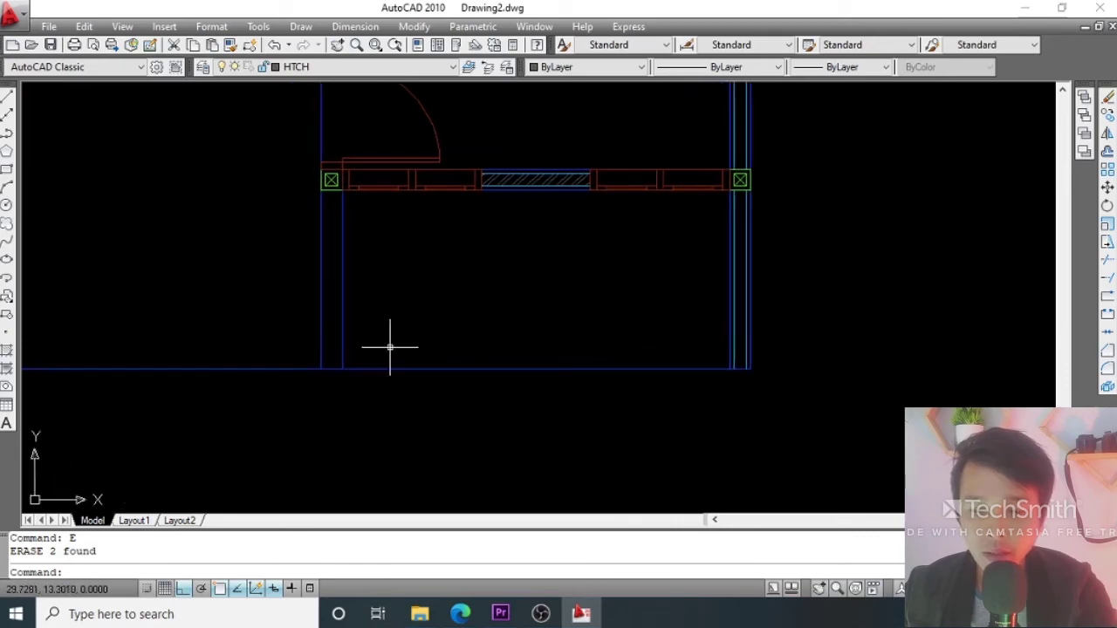
key(Return)
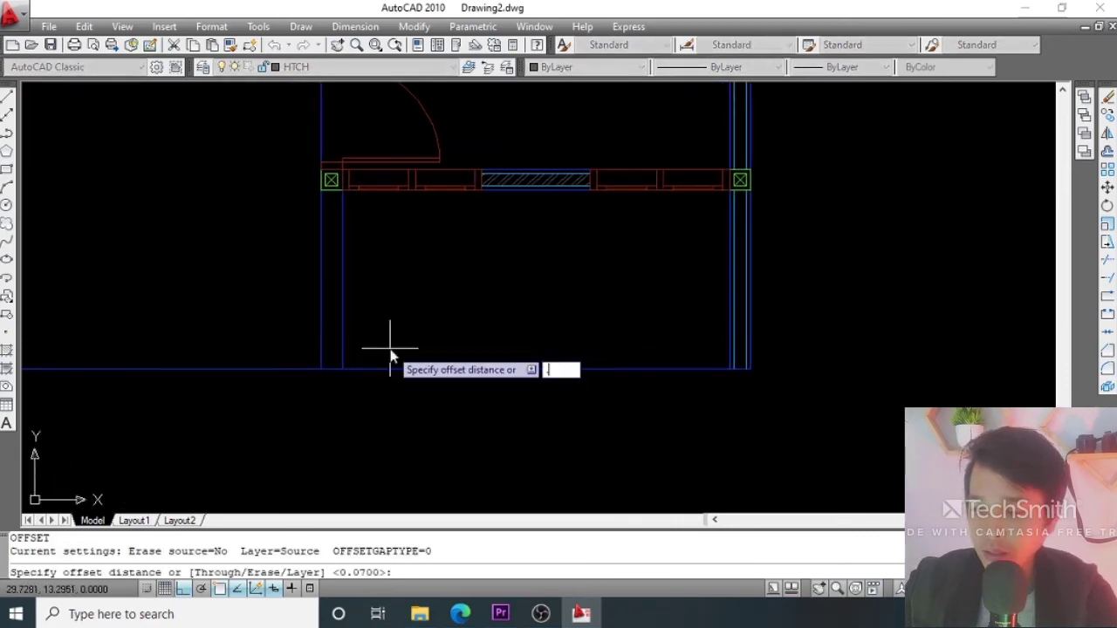
text(.15)
key(Return)
click(387, 369)
click(391, 342)
key(Escape)
Trim the offset line and the left wall's inner line to a clean inner corner, and erase the leftover segment beyond that wall.
scroll(320, 356, up, 3)
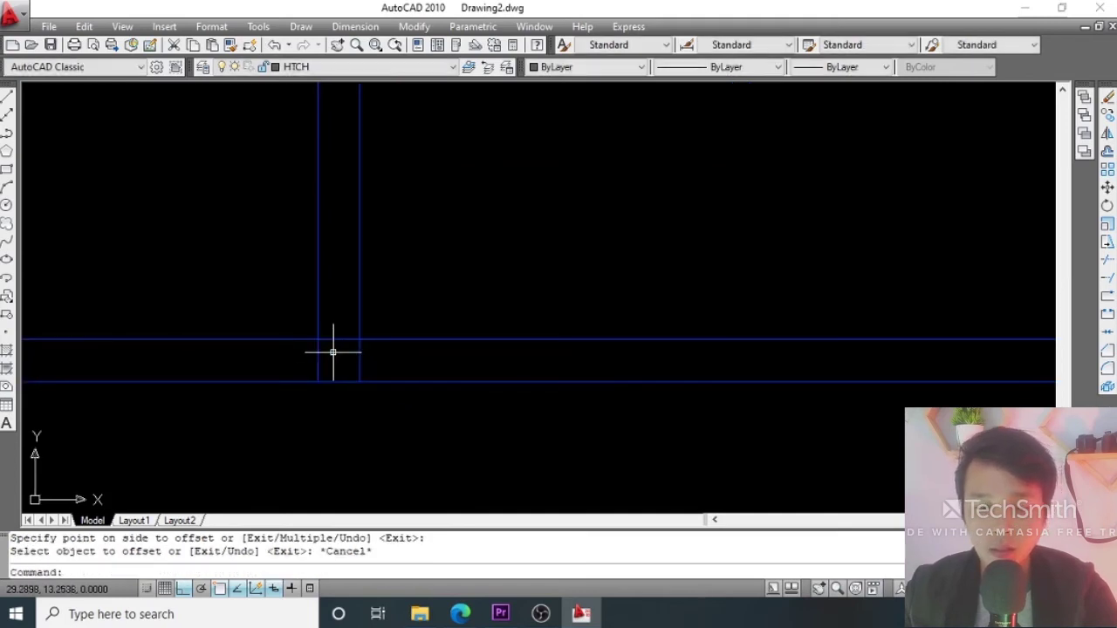
text(tr)
key(Return)
key(Return)
click(377, 349)
click(336, 337)
click(286, 325)
click(274, 349)
scroll(367, 323, down, 3)
text(e)
key(Return)
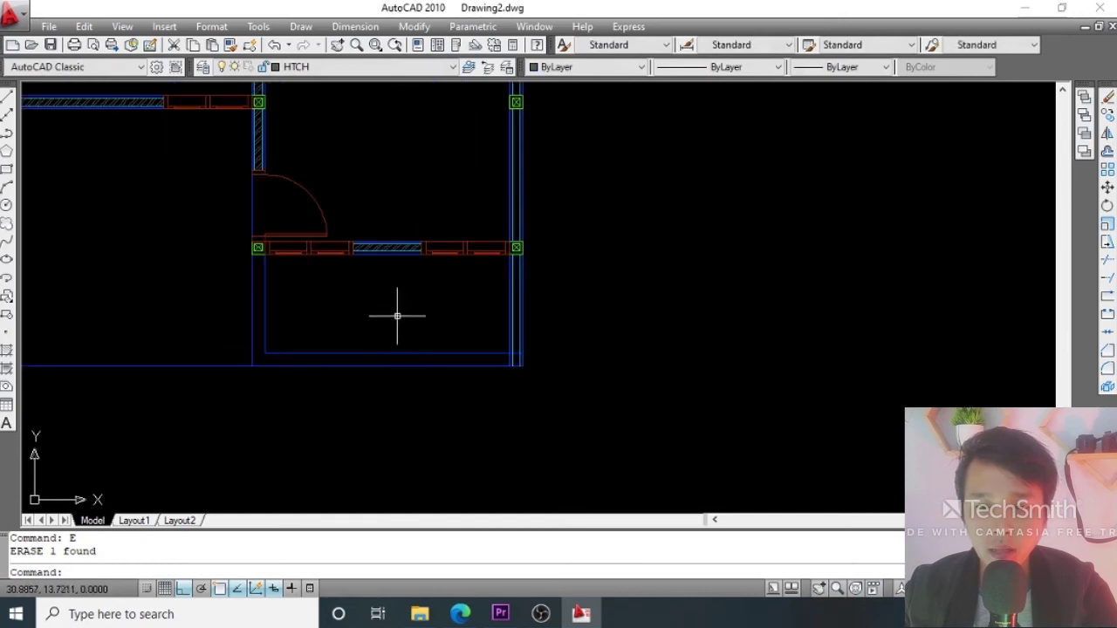
Trim the offset line back to the right outer wall's inner face and erase the leftover piece inside the wall.
scroll(528, 350, up, 3)
scroll(506, 349, down, 2)
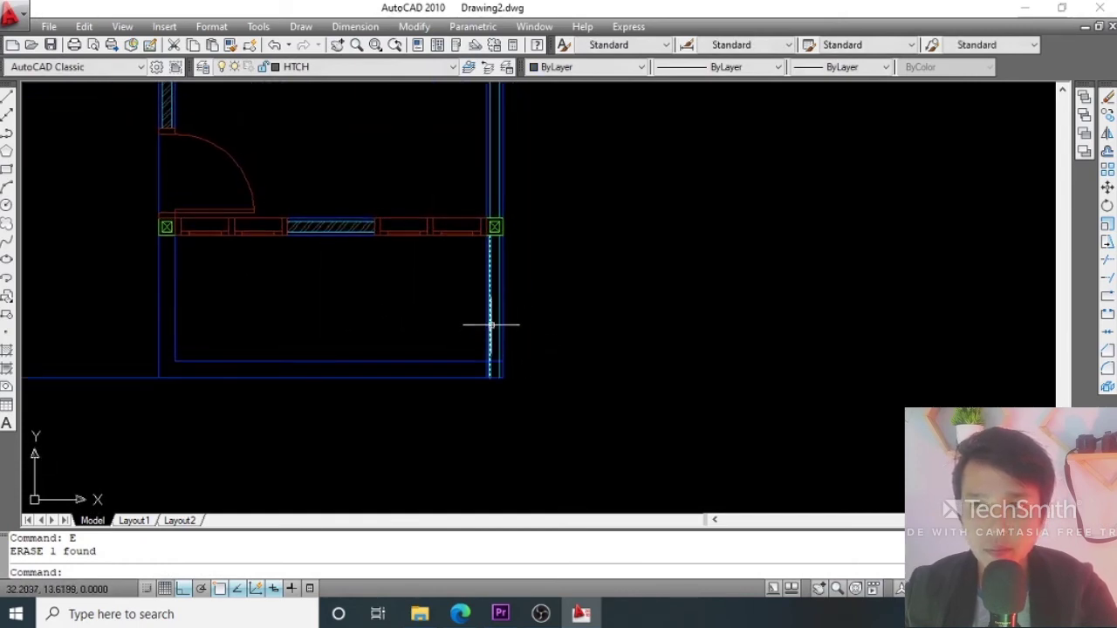
scroll(497, 303, up, 2)
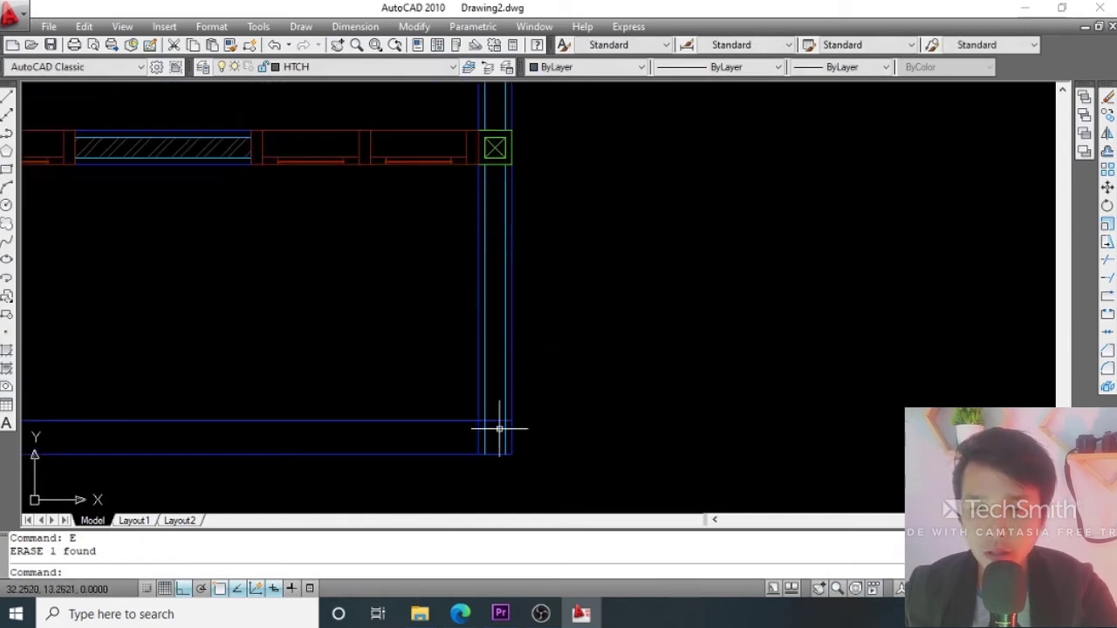
scroll(488, 429, up, 2)
text(r)
key(Return)
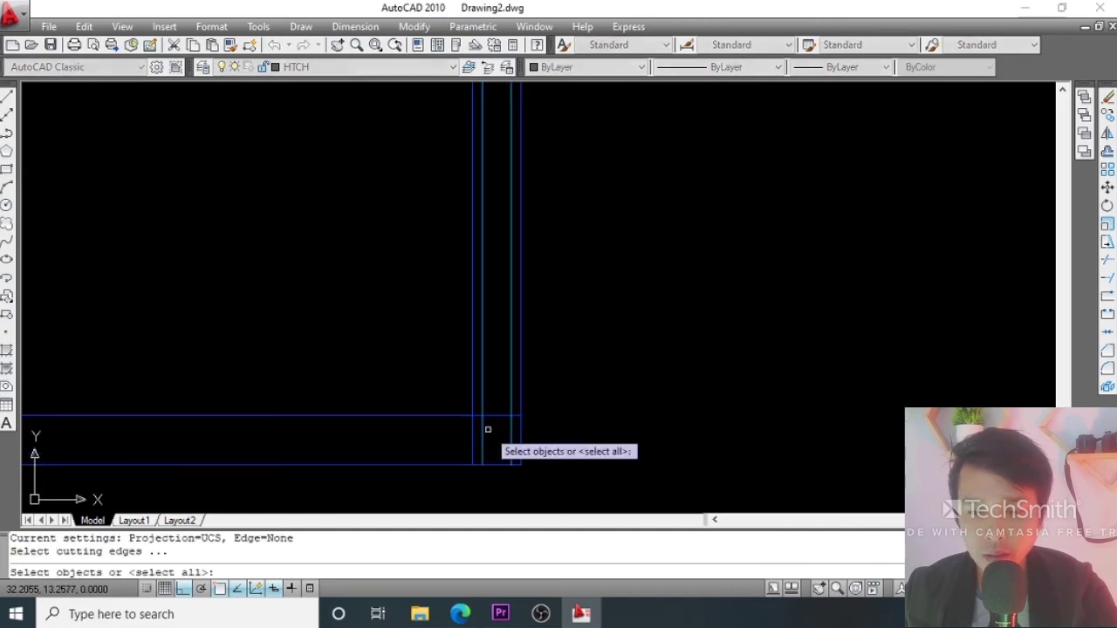
key(Return)
scroll(489, 432, up, 2)
key(Escape)
click(488, 410)
text(e)
key(Return)
scroll(491, 419, down, 2)
scroll(493, 427, up, 2)
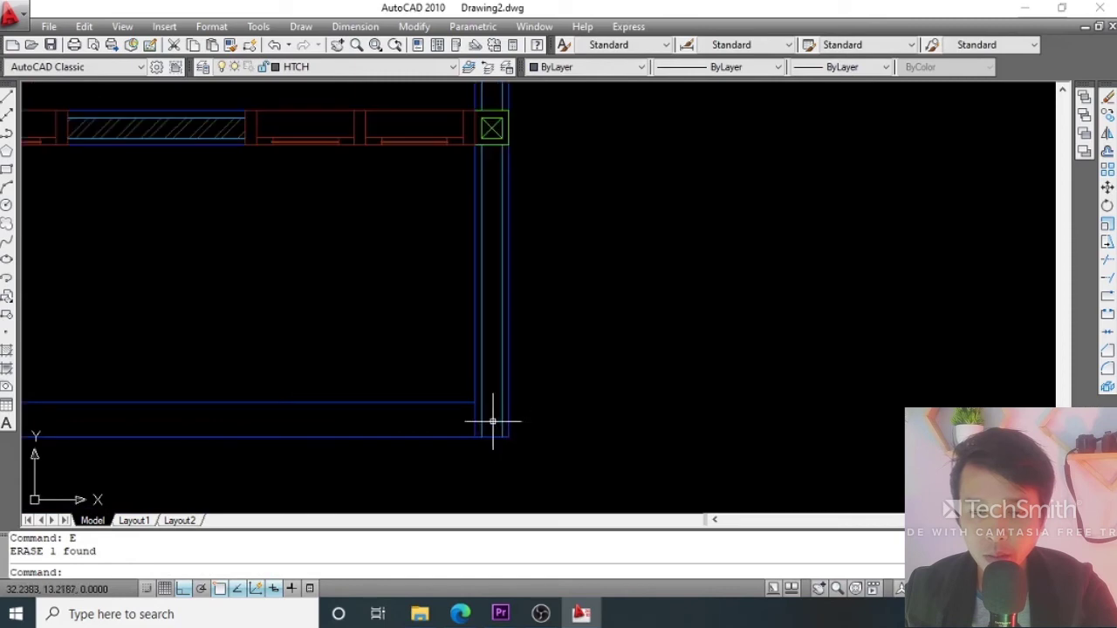
Copy the column at the right end of the window wall down to the plan's lower-right corner.
scroll(476, 111, up, 2)
click(466, 102)
click(571, 212)
text(c)
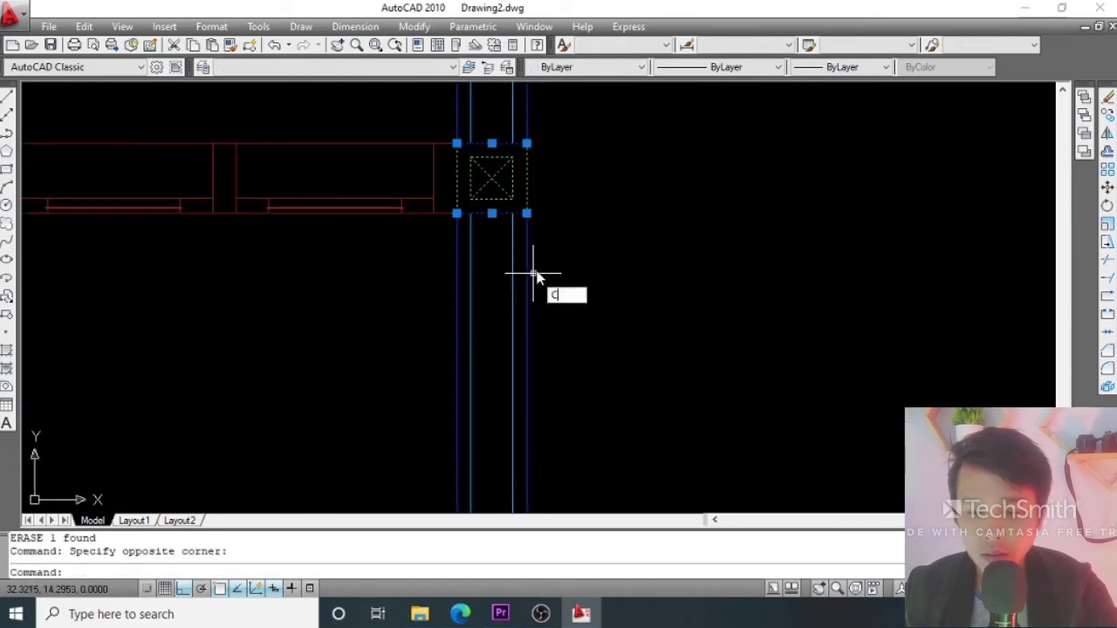
text(o)
key(Return)
click(527, 213)
scroll(520, 205, up, 3)
scroll(525, 345, up, 4)
click(528, 398)
key(Escape)
scroll(499, 353, up, 2)
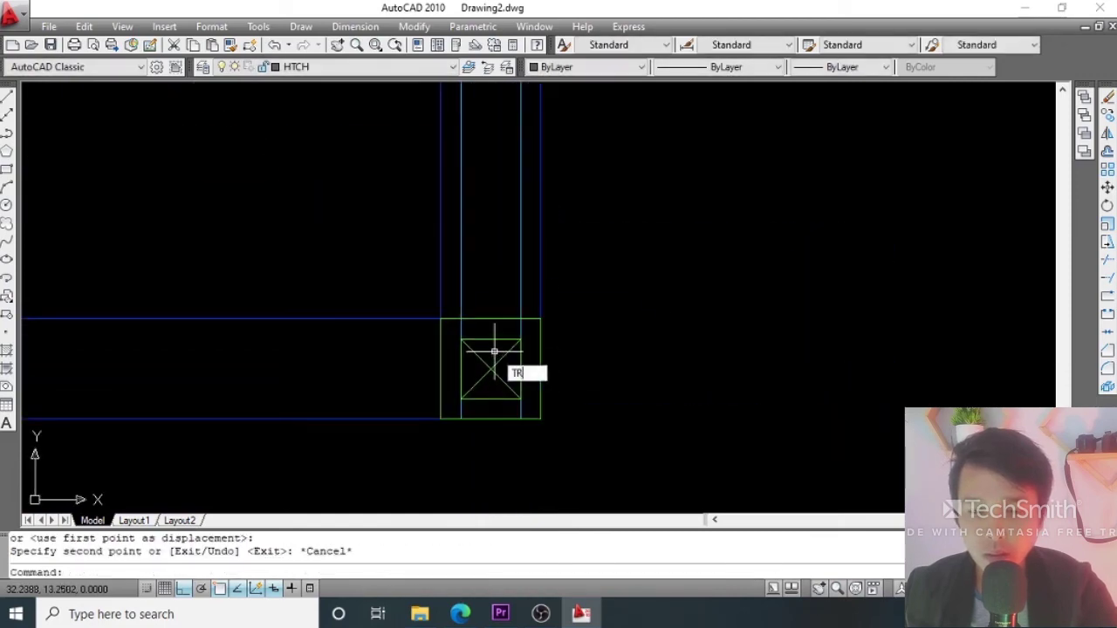
Trim the right wall's two inner lines inside the copied corner column, using the column's outline as cutting edge.
text(tr)
key(Return)
click(498, 319)
key(Return)
click(528, 326)
click(457, 332)
key(Return)
scroll(476, 331, down, 5)
middle_drag(505, 240, 509, 314)
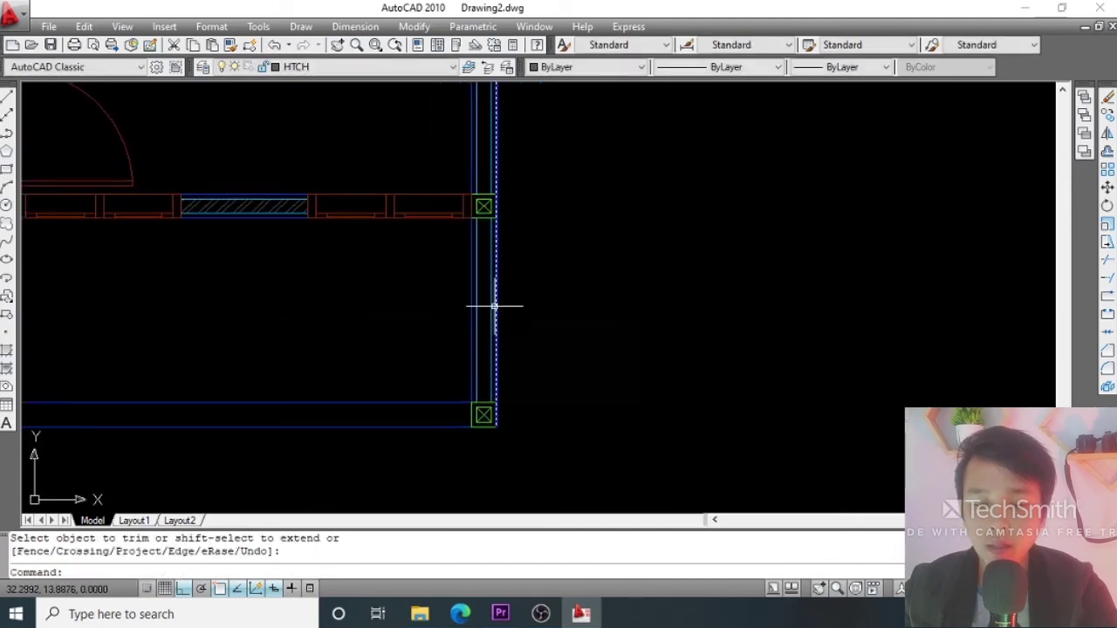
Hatch the inner strip of the right wall between the window-wall column and the corner column with ANSI32 at scale 0.2.
text(h)
key(Return)
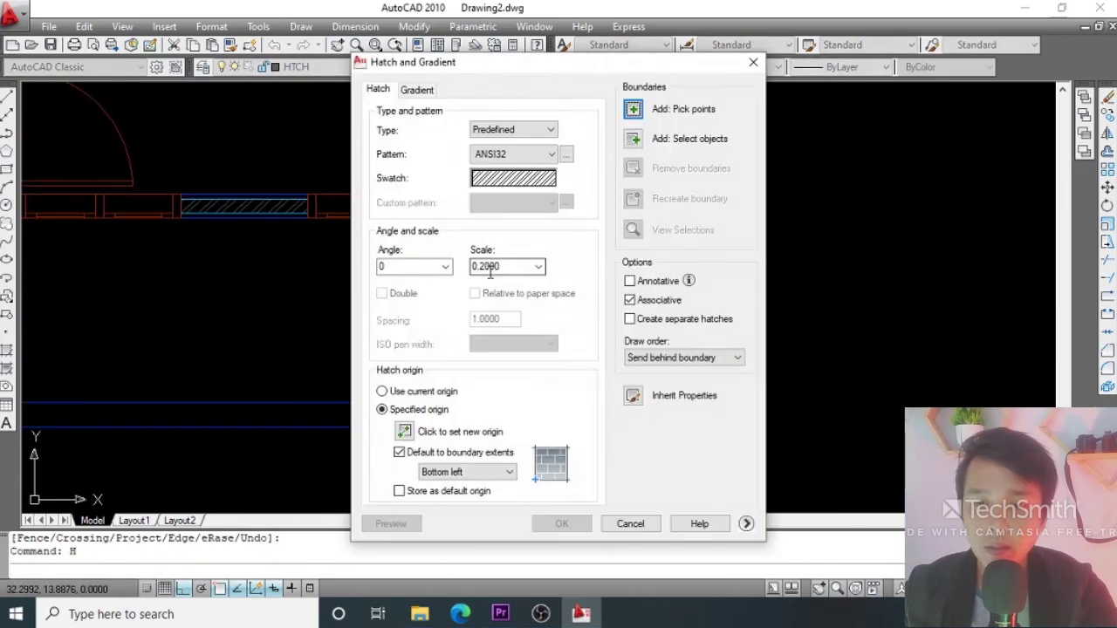
click(633, 111)
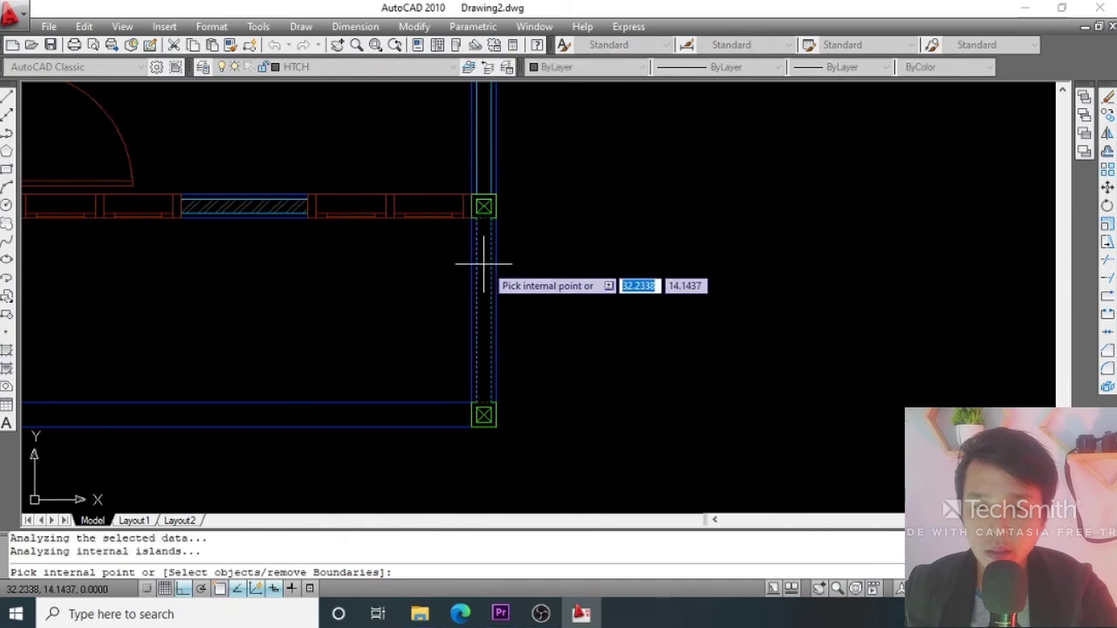
scroll(481, 257, down, 1)
middle_drag(481, 256, 527, 185)
scroll(498, 278, up, 3)
click(495, 266)
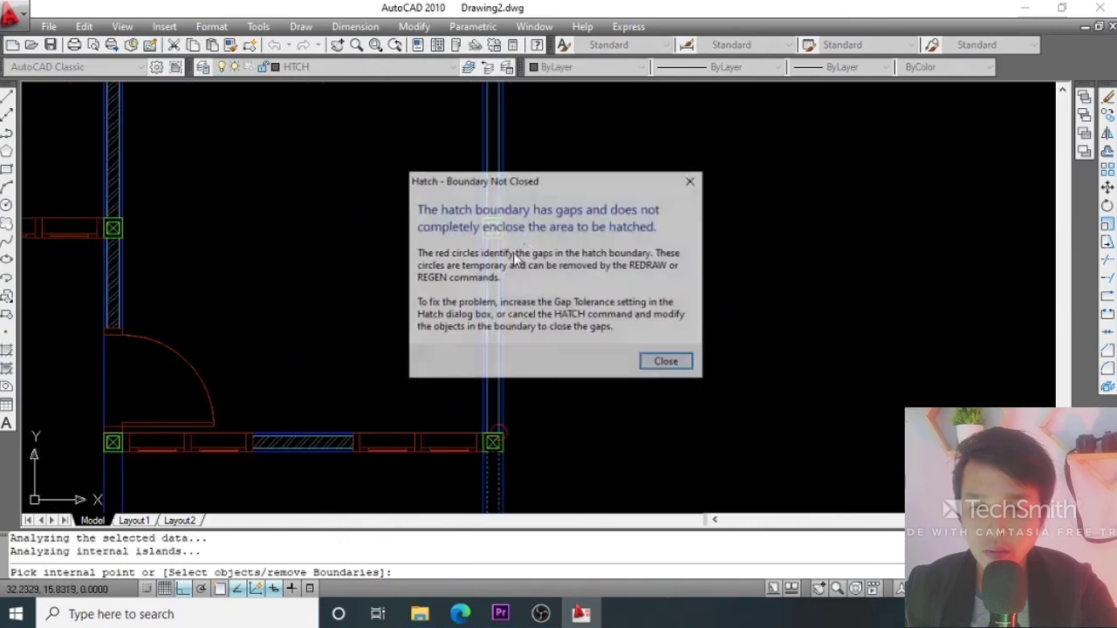
click(667, 363)
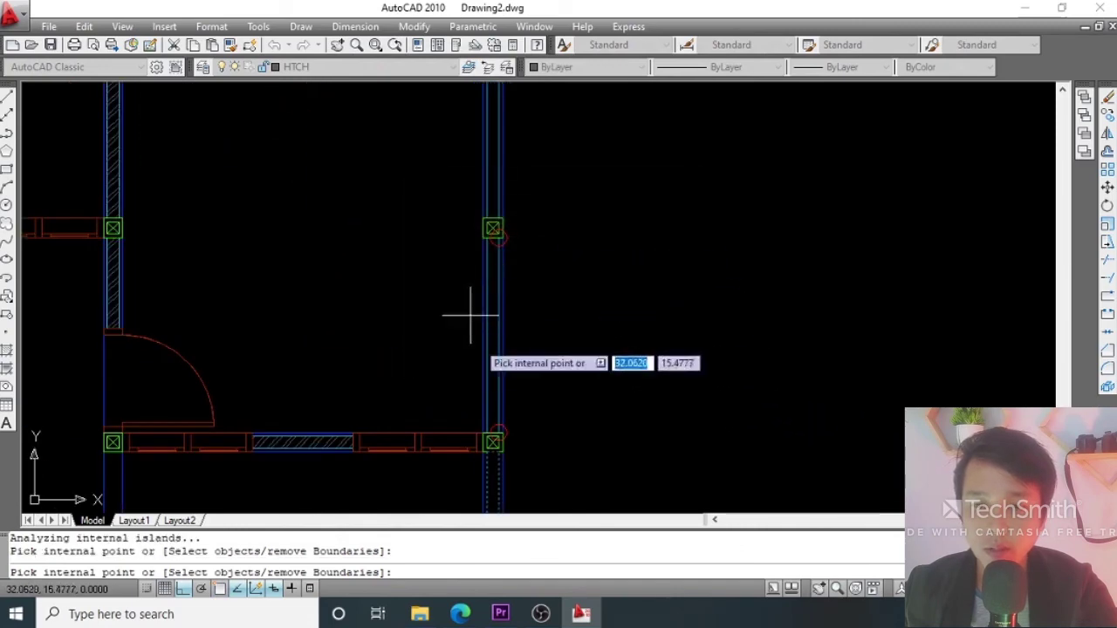
middle_drag(511, 362, 541, 243)
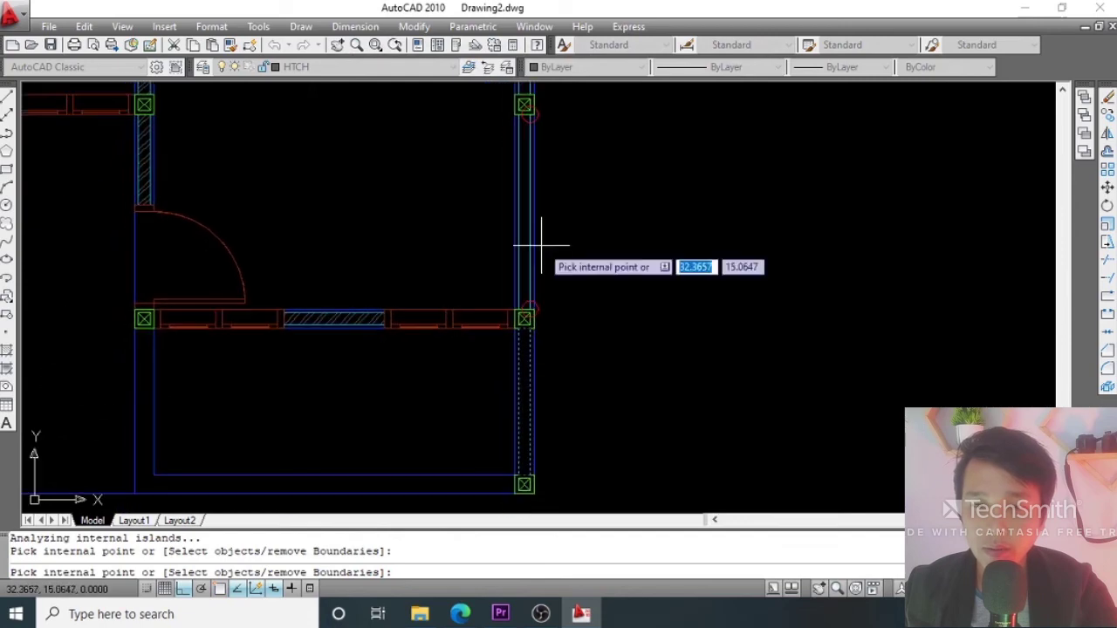
key(Return)
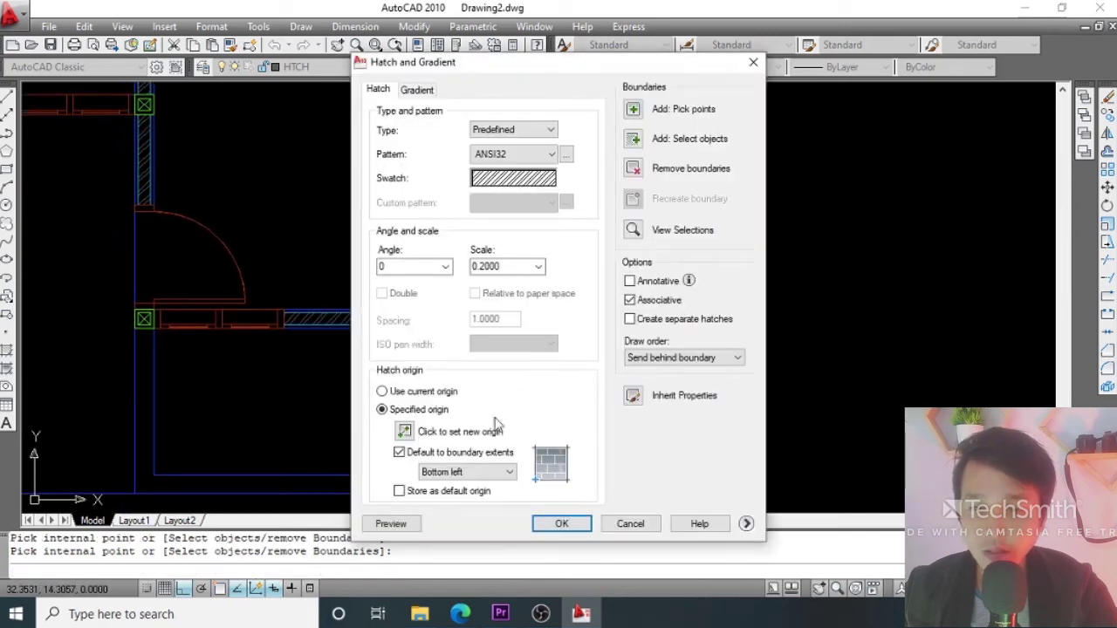
click(561, 524)
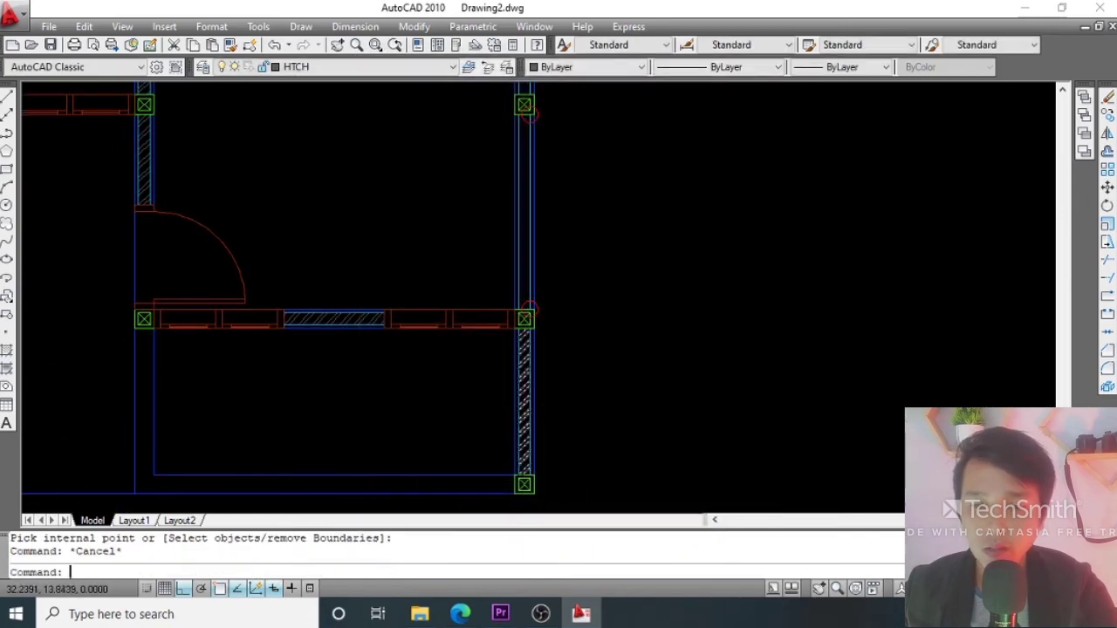
scroll(511, 321, up, 2)
scroll(510, 315, down, 3)
scroll(510, 313, up, 2)
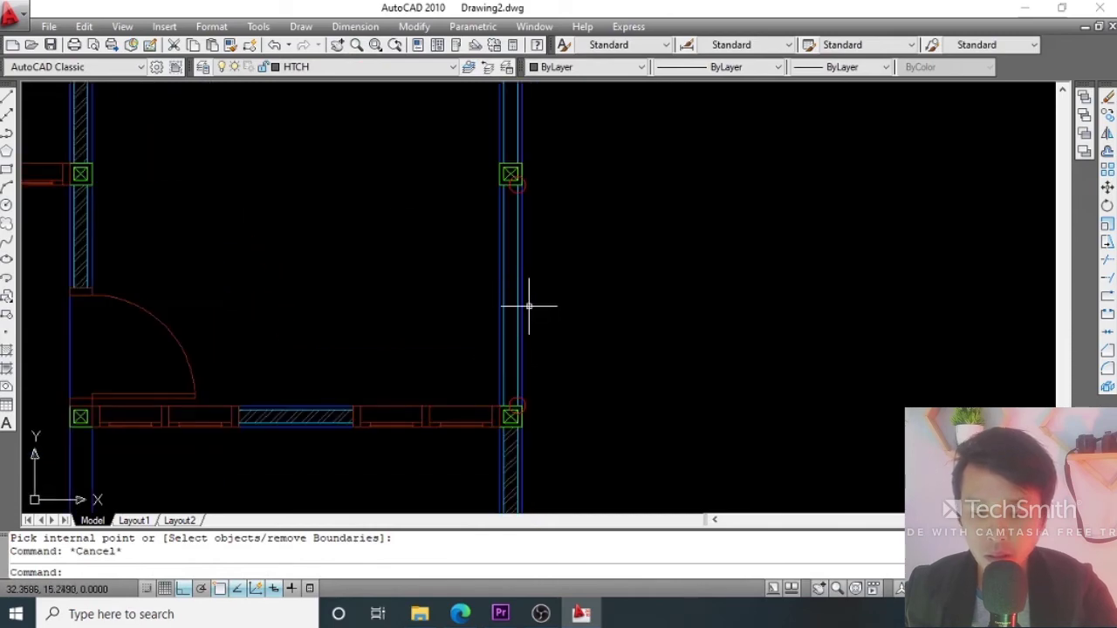
text(h)
key(Return)
click(633, 109)
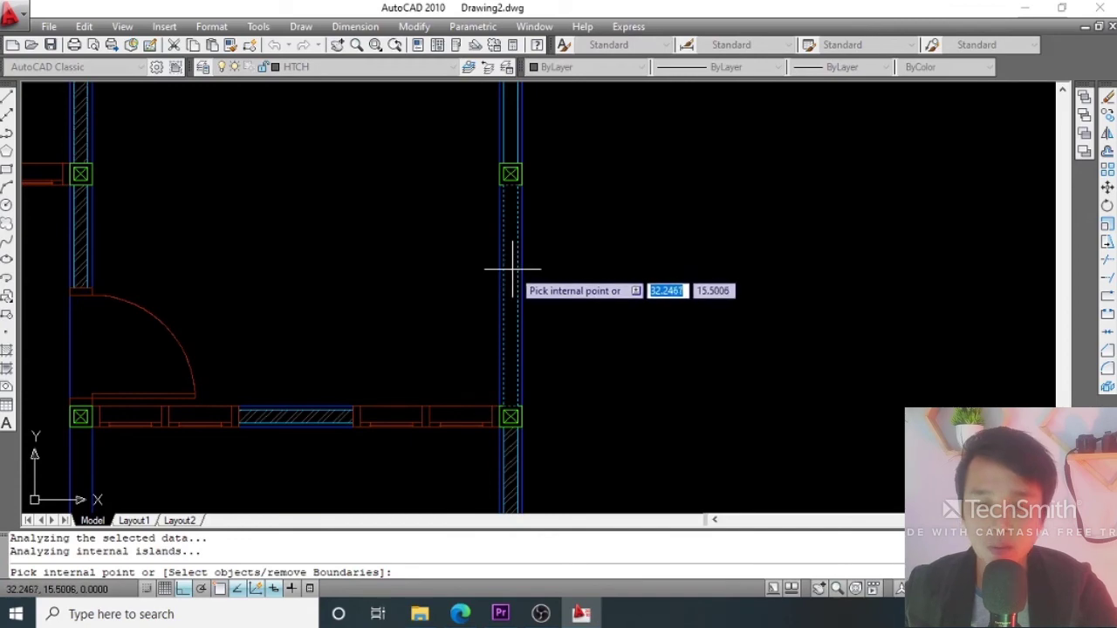
scroll(512, 261, down, 2)
scroll(561, 312, up, 2)
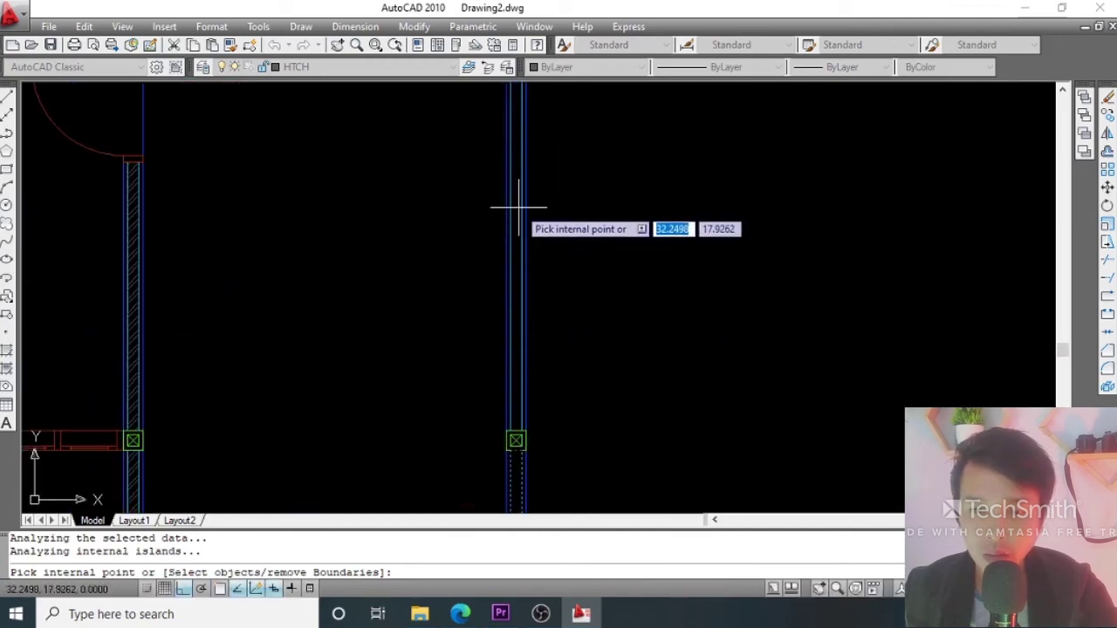
middle_drag(518, 207, 519, 249)
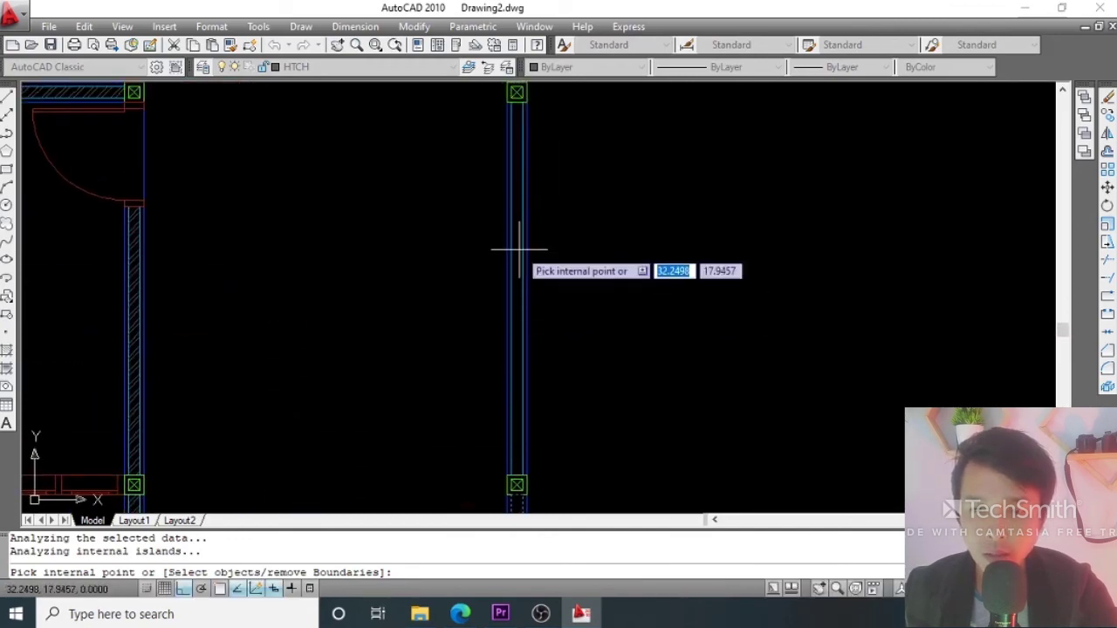
key(Escape)
scroll(524, 241, down, 2)
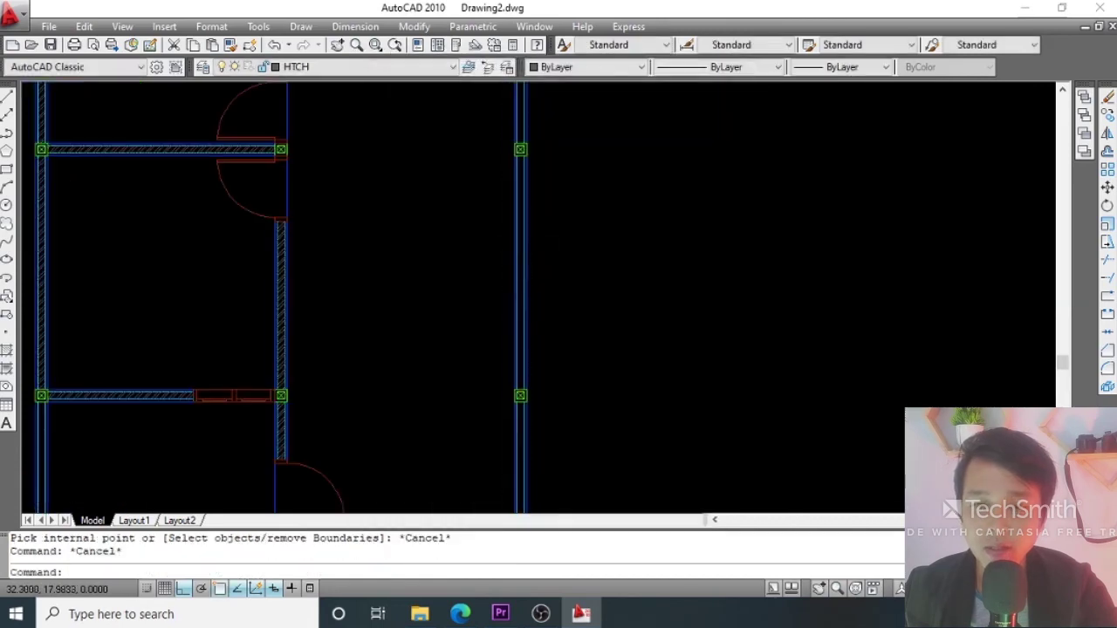
Apply the ANSI32 hatch at scale 0.2 to the right wall's inner strip directly above the window-wall column.
middle_drag(543, 210, 567, 253)
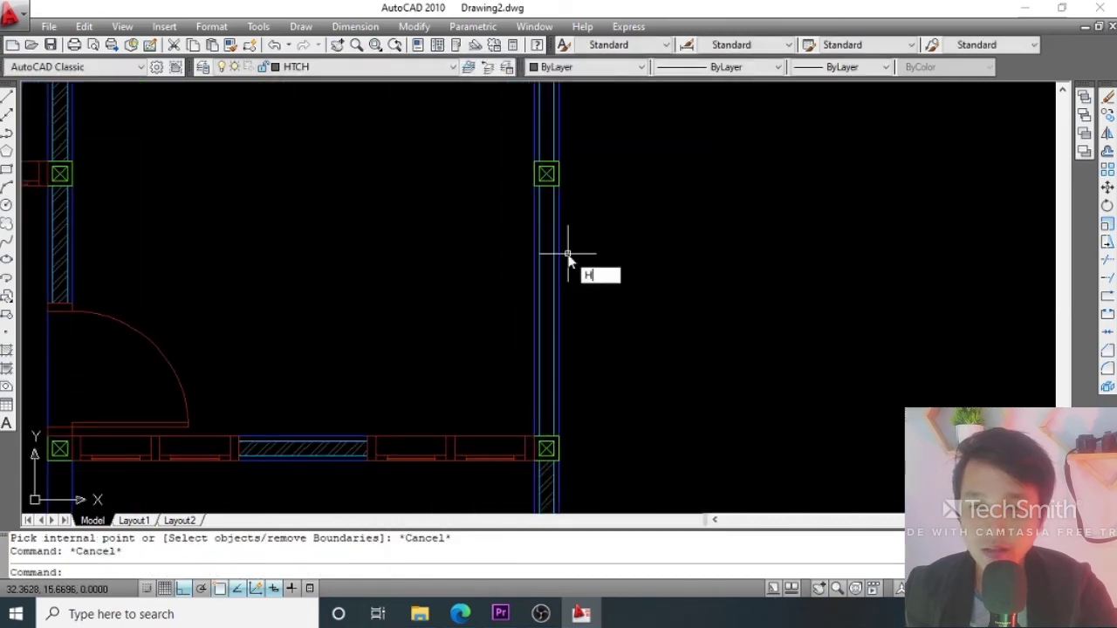
key(Return)
click(646, 108)
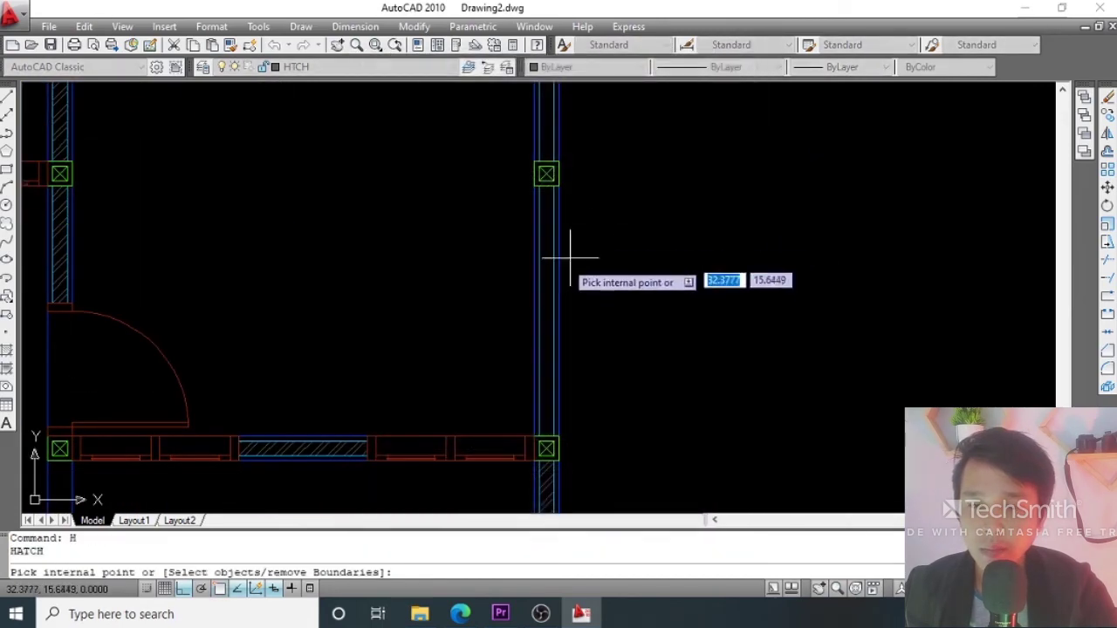
click(544, 256)
key(Return)
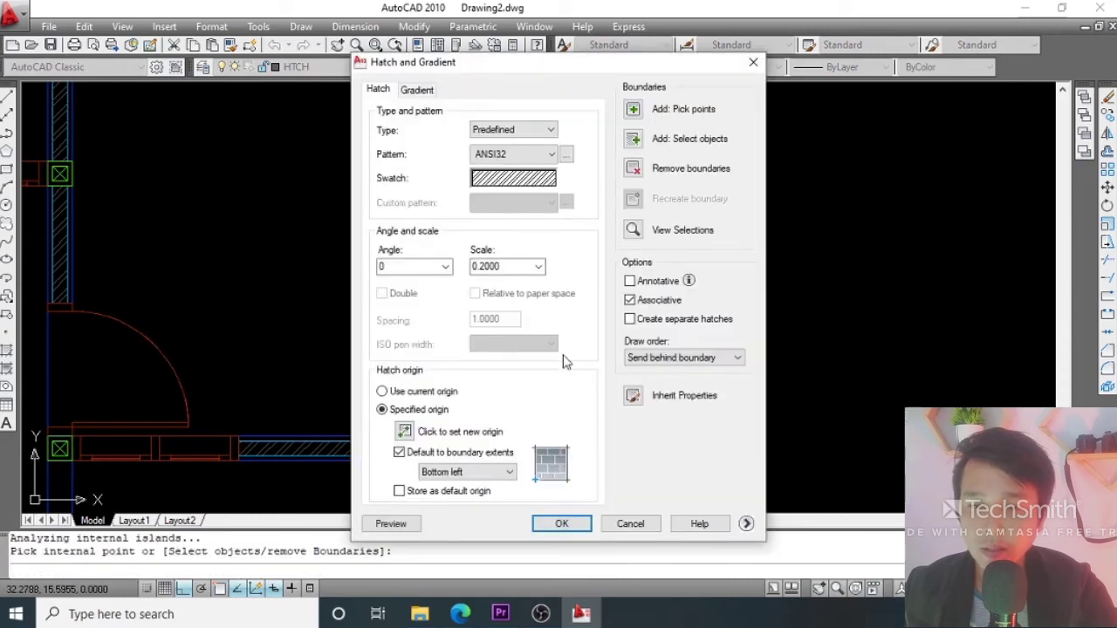
click(560, 527)
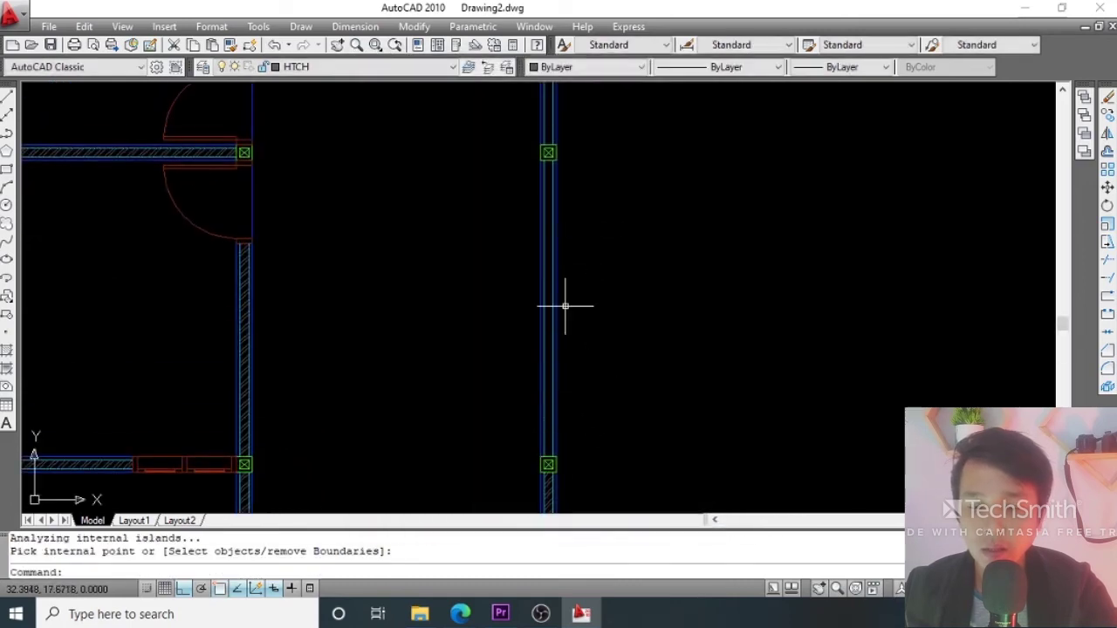
Apply the same hatch to the next right-wall strip up, opposite the middle room on the plan's left side.
key(Return)
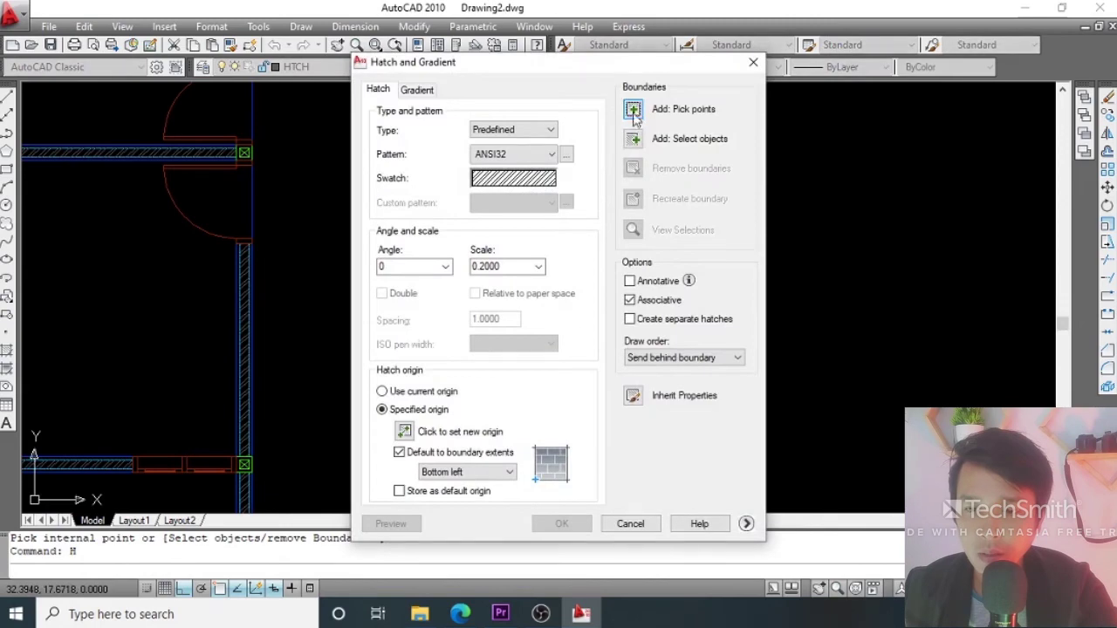
click(632, 111)
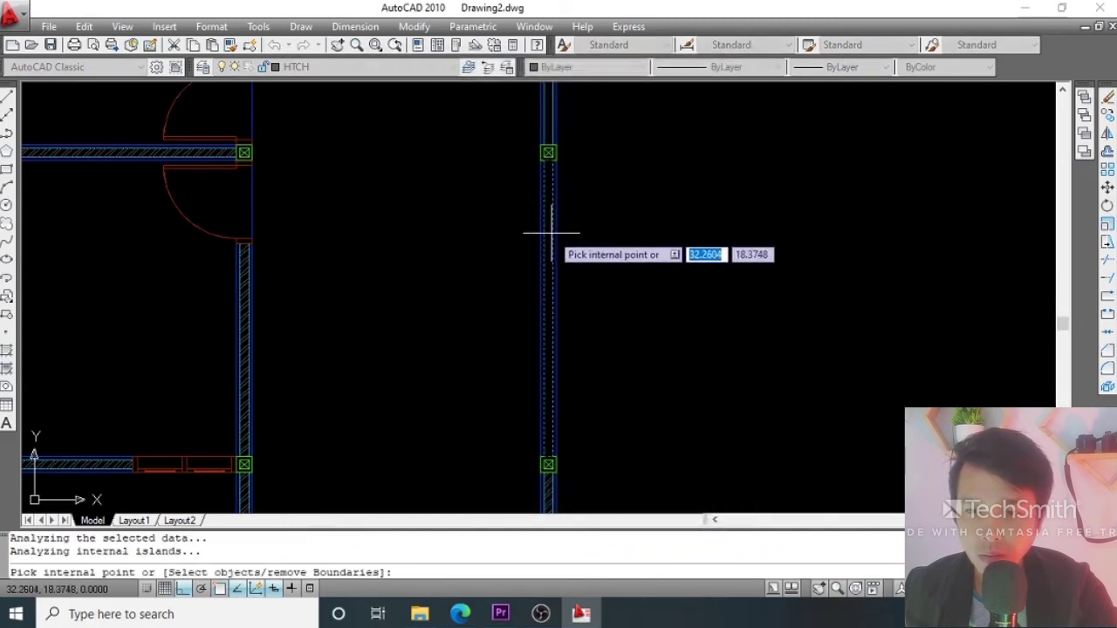
key(Return)
key(Return)
Hatch the right wall's inner strip directly below the small upper-right room's corner column with ANSI32 at scale 0.2.
middle_drag(567, 174, 573, 390)
scroll(553, 180, up, 1)
middle_drag(553, 180, 553, 242)
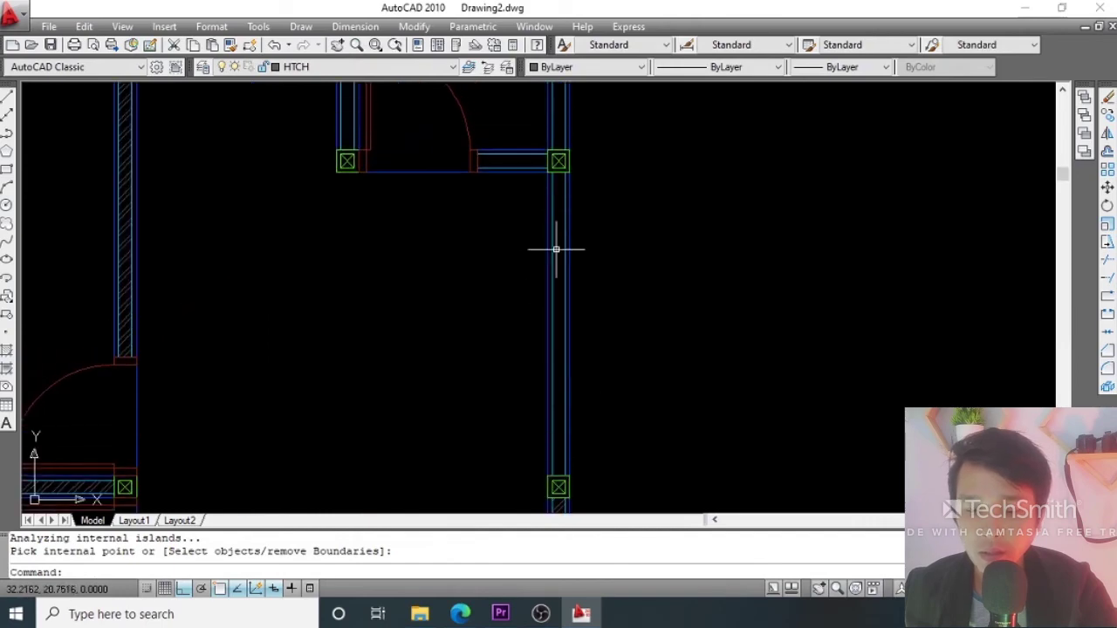
text(h)
key(Return)
key(Return)
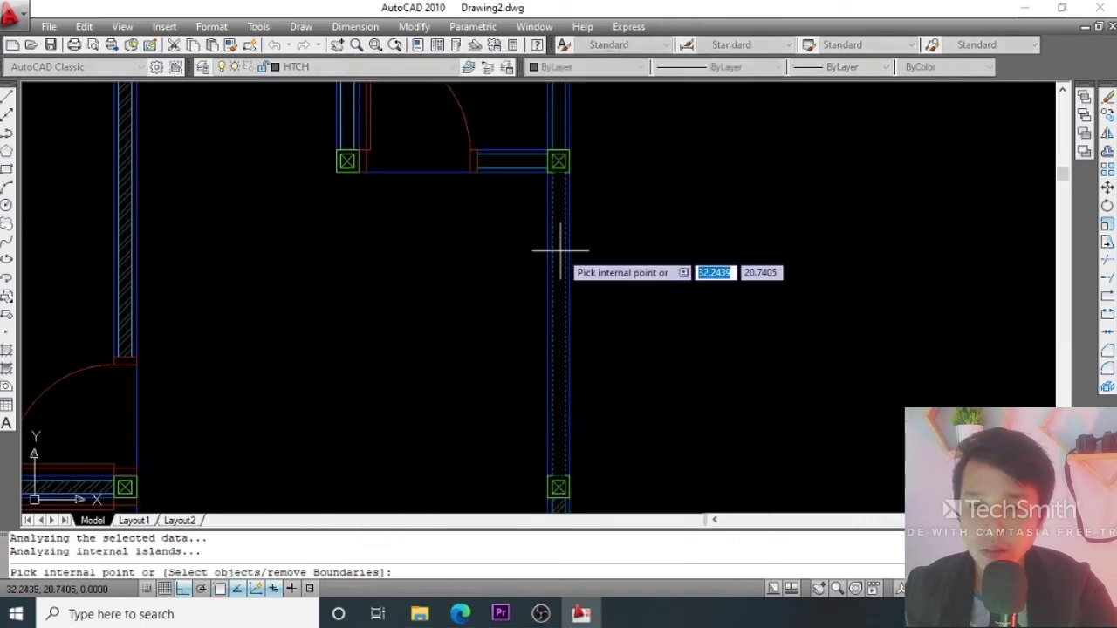
key(Return)
key(Return)
scroll(568, 249, down, 5)
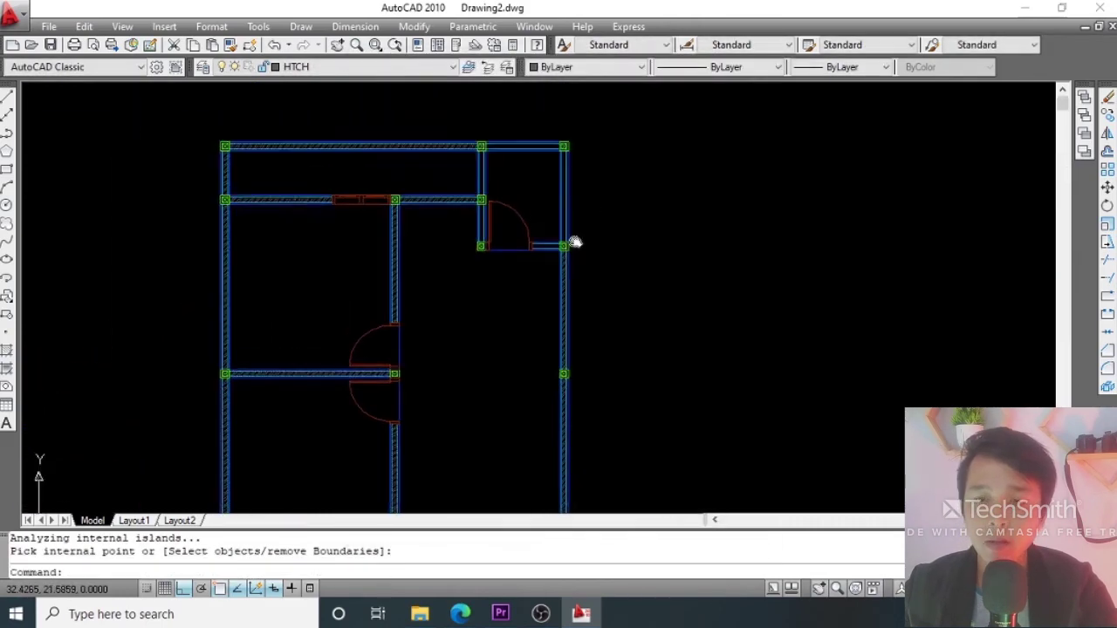
Begin a hatch with the ANSI37 pattern, using the short wall strip between the small upper-right room's door and corner column as boundary.
scroll(539, 271, up, 3)
scroll(449, 227, up, 5)
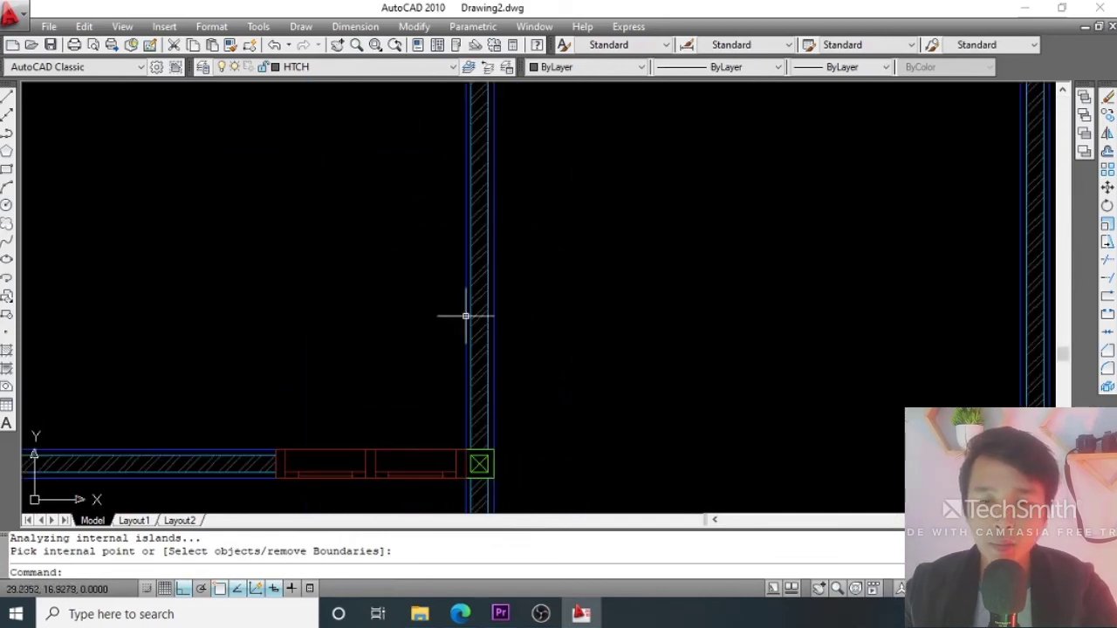
scroll(462, 312, down, 4)
scroll(554, 219, up, 4)
scroll(563, 288, down, 5)
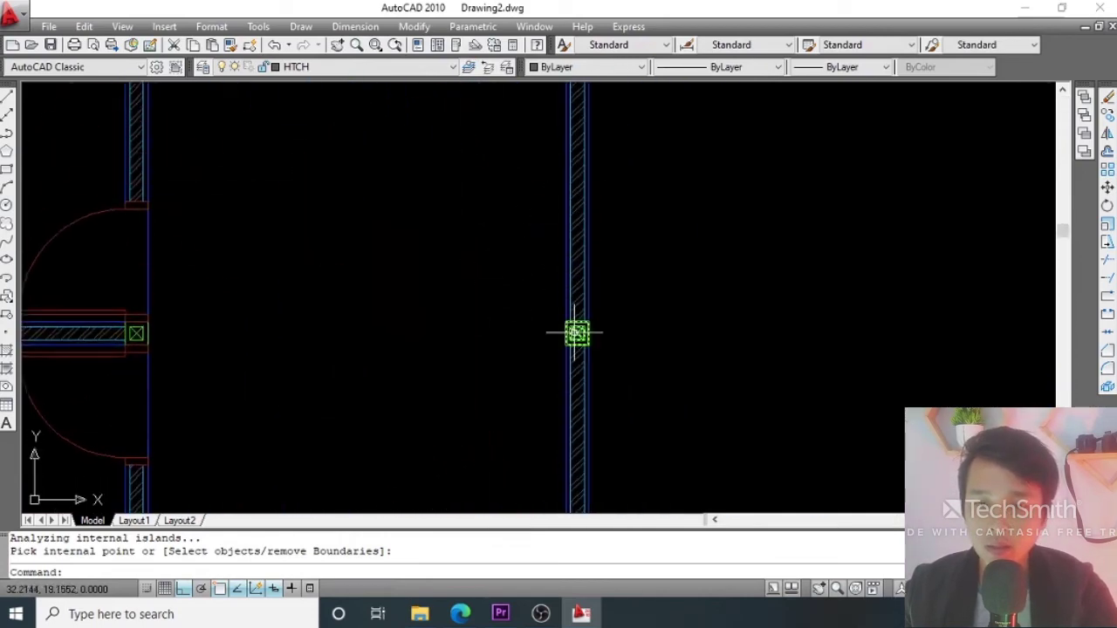
scroll(528, 232, up, 3)
scroll(529, 232, up, 2)
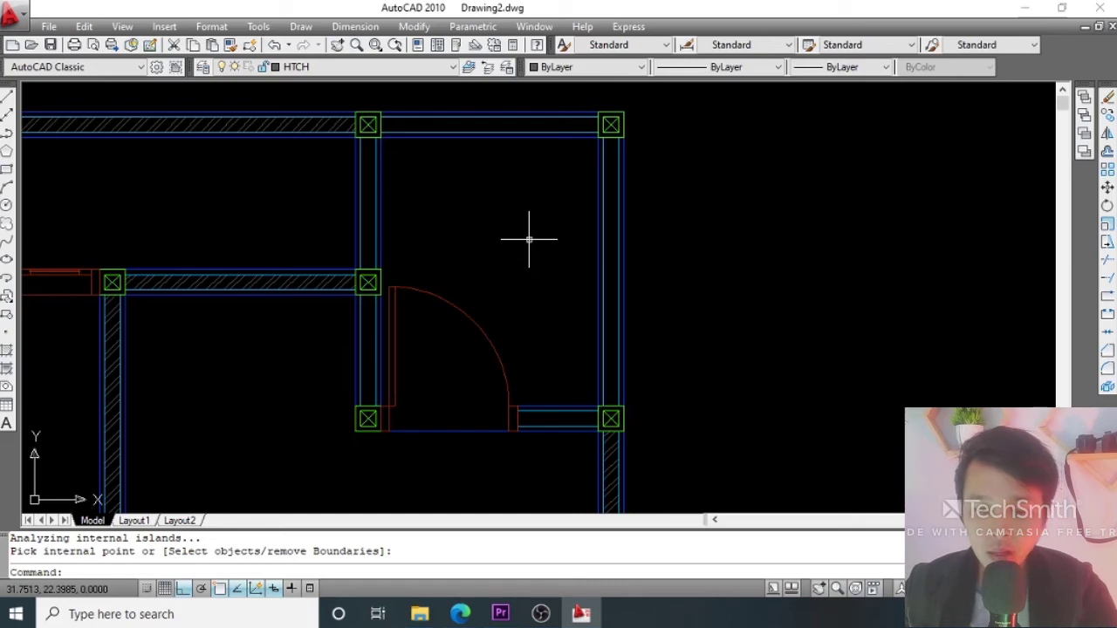
key(Return)
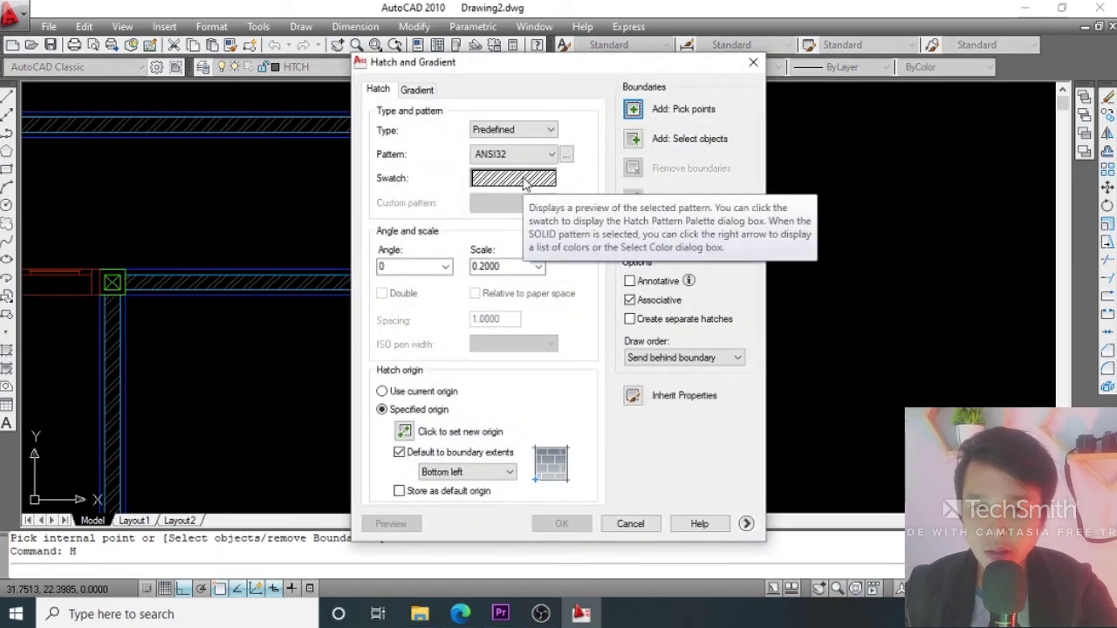
click(525, 180)
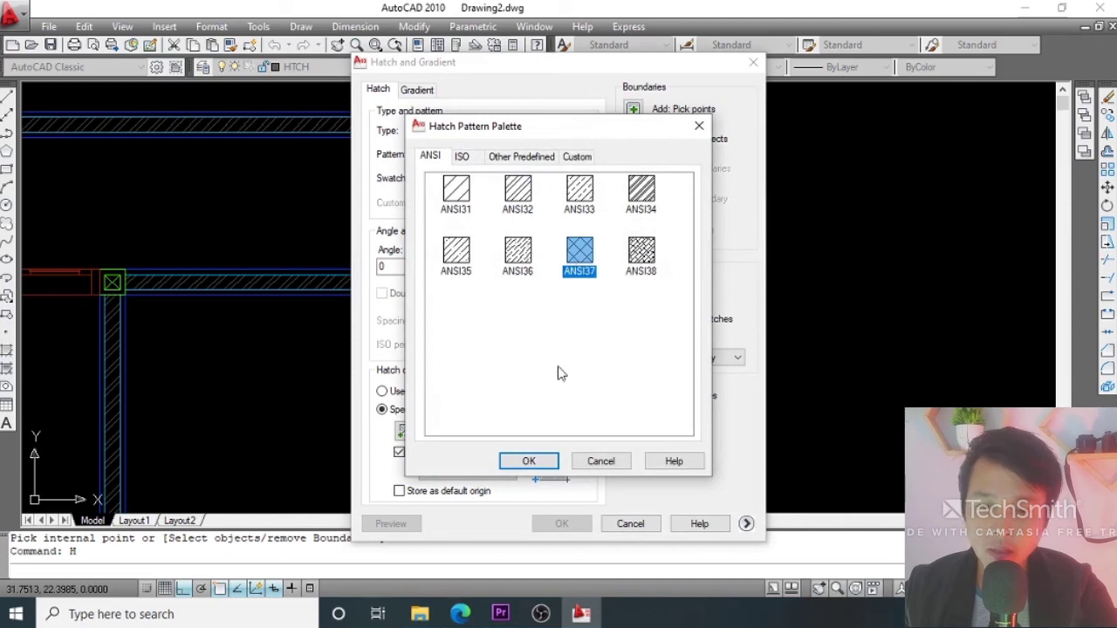
click(531, 461)
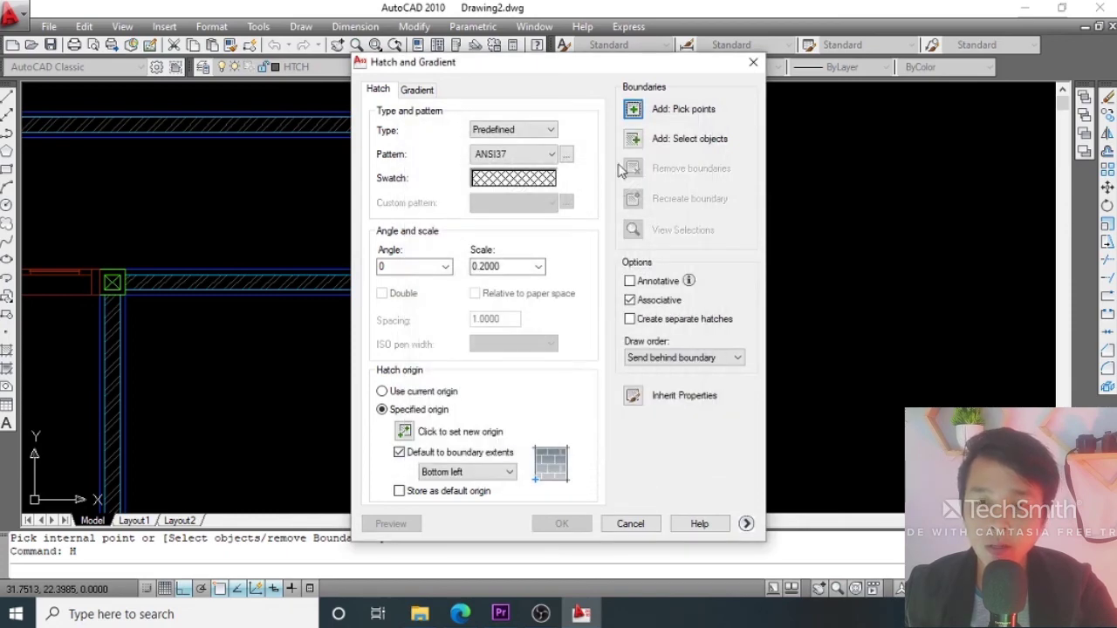
click(634, 110)
scroll(533, 403, up, 2)
click(536, 423)
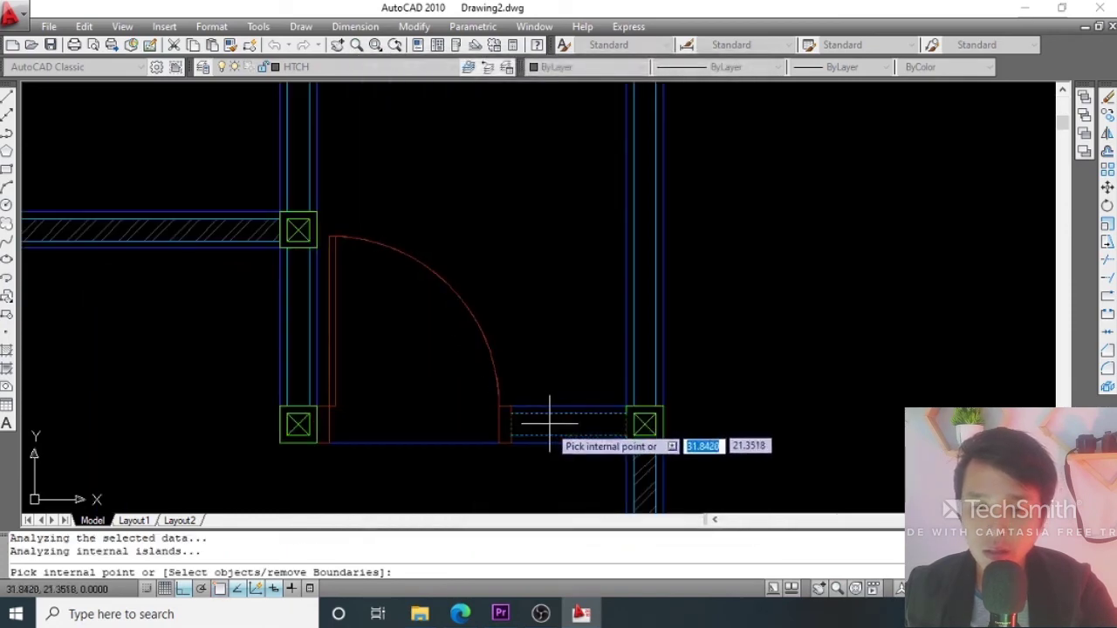
Preview the ANSI37 hatch at scale 0.2 in the short wall strip beside the small room's door.
key(Return)
click(391, 524)
scroll(599, 444, up, 2)
scroll(581, 428, down, 3)
scroll(491, 244, up, 2)
scroll(492, 236, up, 2)
scroll(544, 356, down, 3)
scroll(531, 366, up, 2)
key(Escape)
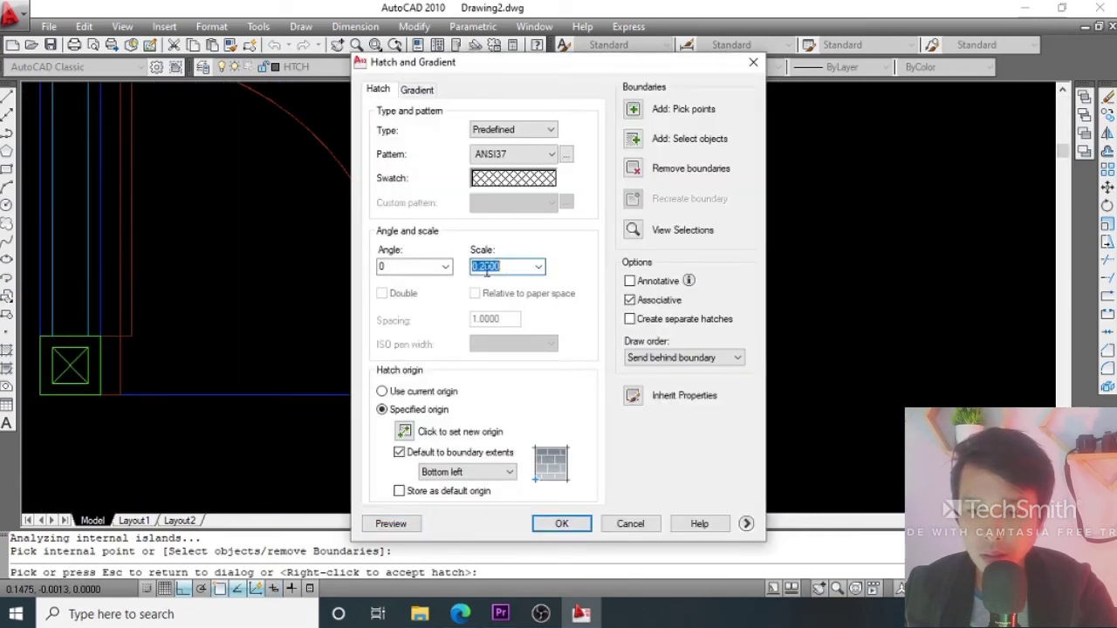
Try the ANSI37 hatch at scale 0.5 in a preview.
text(5)
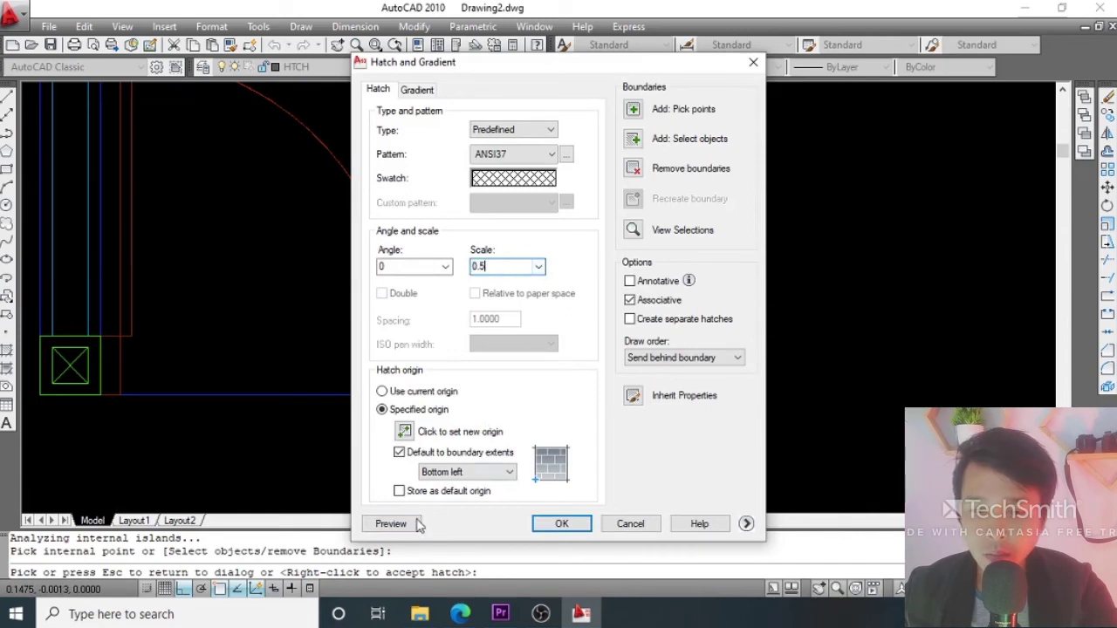
click(391, 523)
key(Escape)
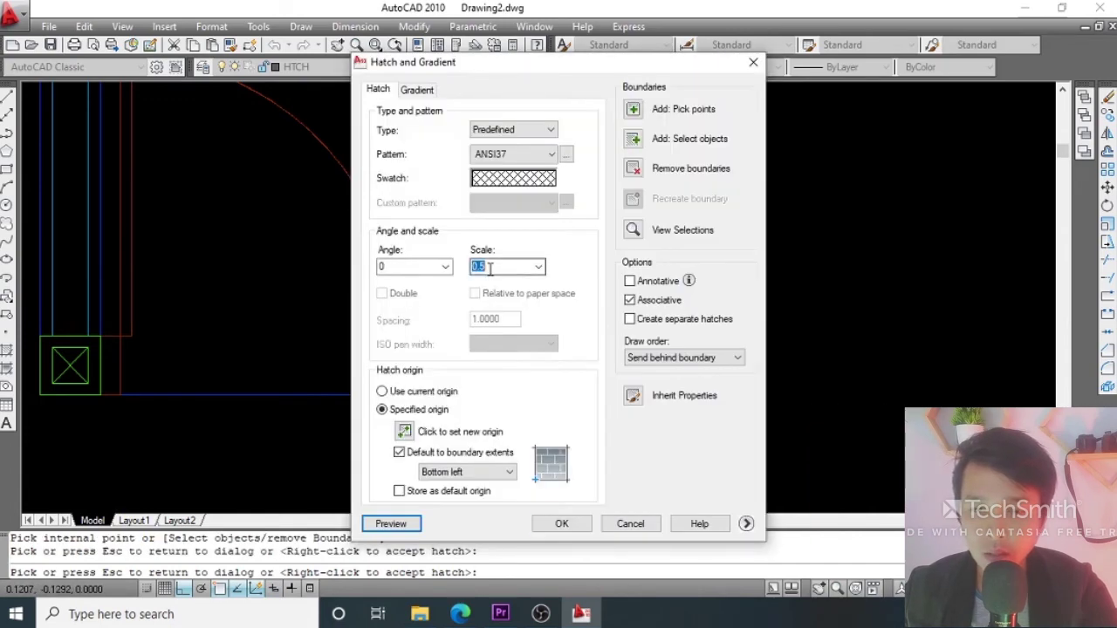
Set the ANSI37 hatch scale to 0.3, preview it, and apply it to the short wall strip beside the door.
click(391, 524)
scroll(545, 359, down, 4)
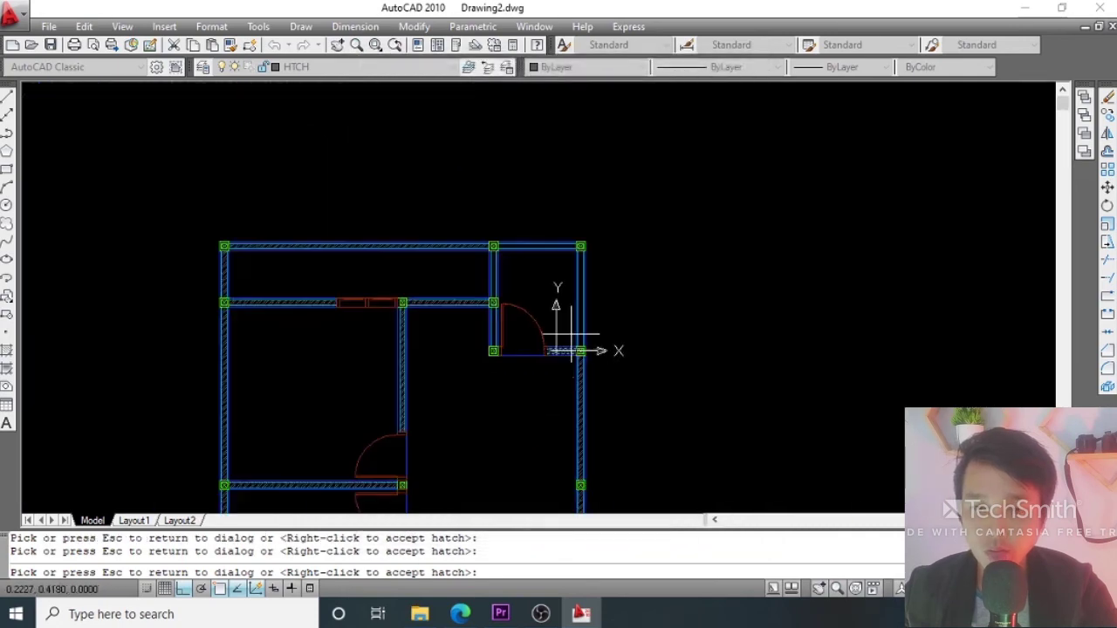
scroll(561, 297, up, 2)
middle_drag(561, 335, 553, 305)
key(Escape)
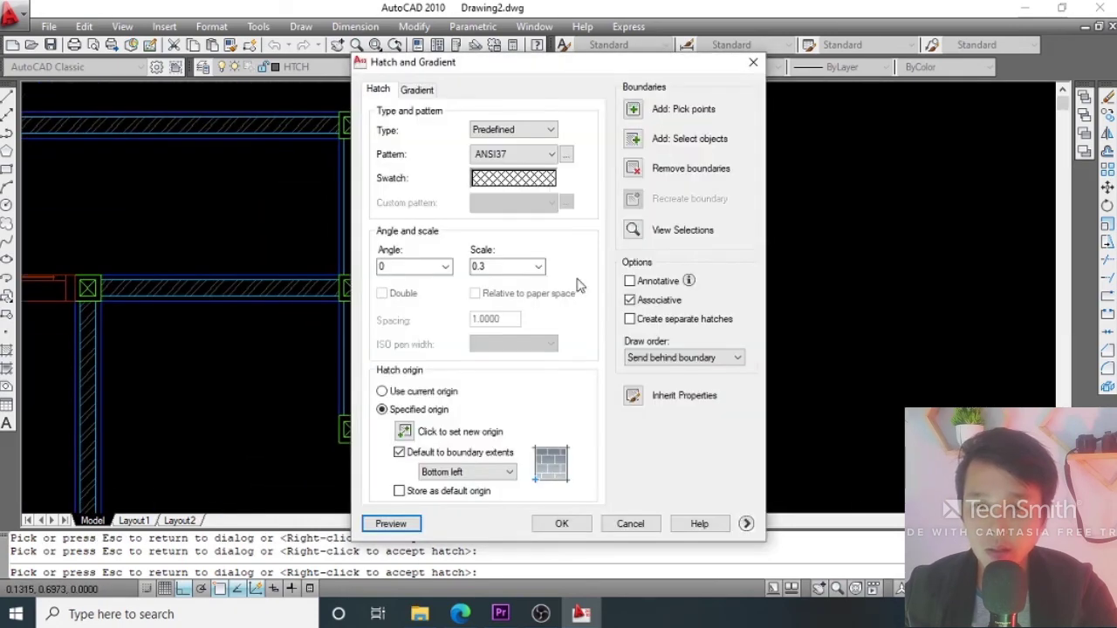
click(556, 527)
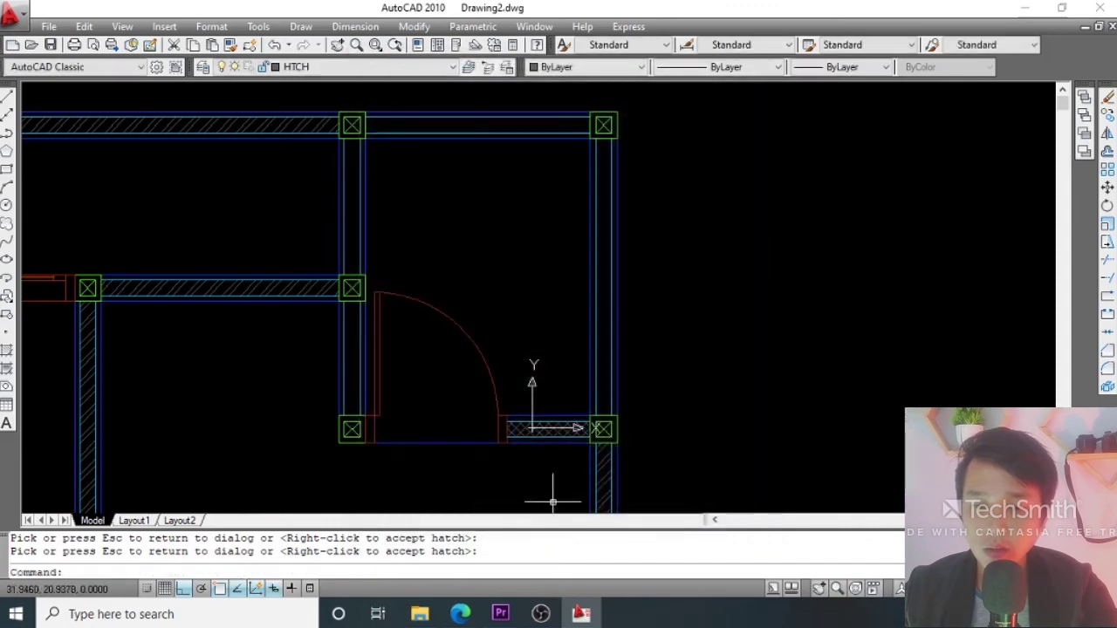
Hatch the small upper-right room's top wall, right wall and the wall segment beside the door's hinge side with ANSI37 at scale 0.3.
scroll(527, 352, up, 4)
scroll(536, 406, down, 7)
scroll(550, 374, up, 3)
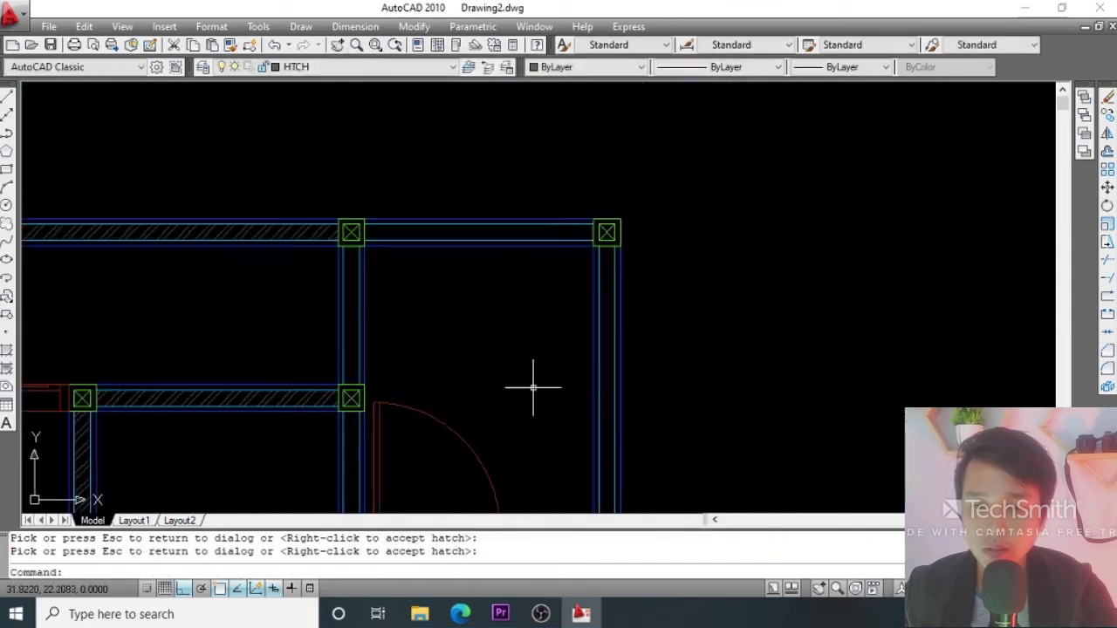
scroll(549, 262, up, 2)
middle_drag(549, 261, 552, 274)
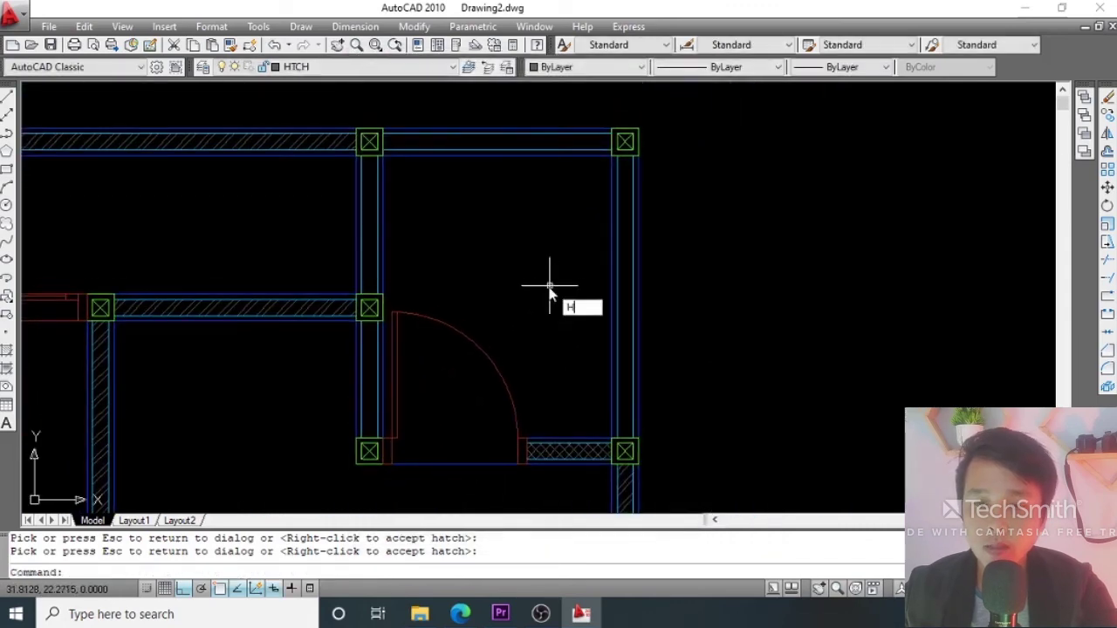
key(Return)
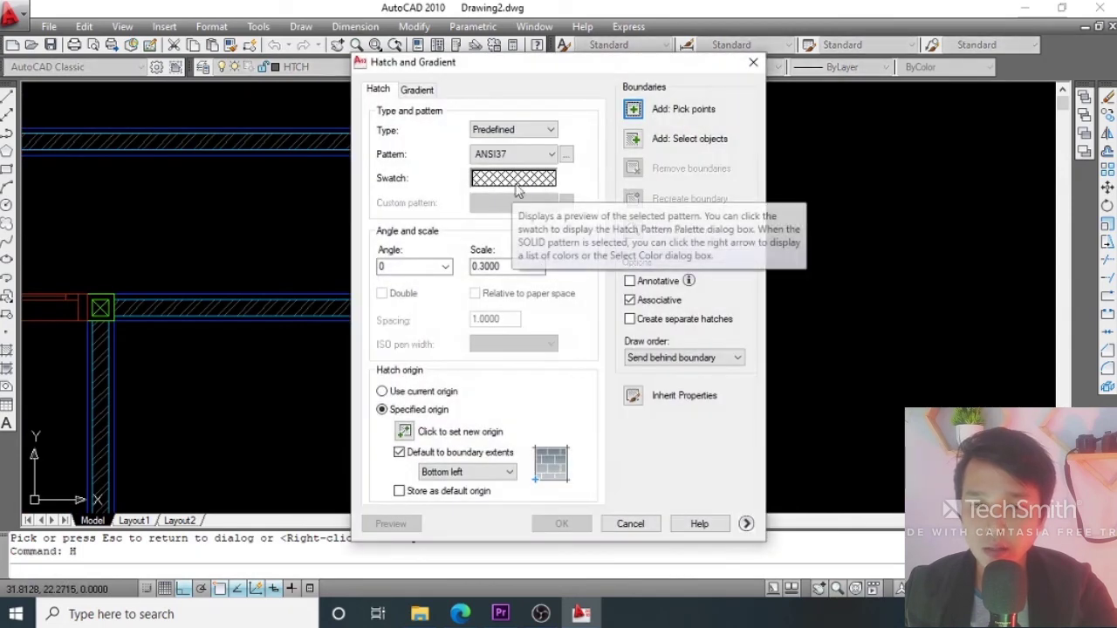
click(632, 109)
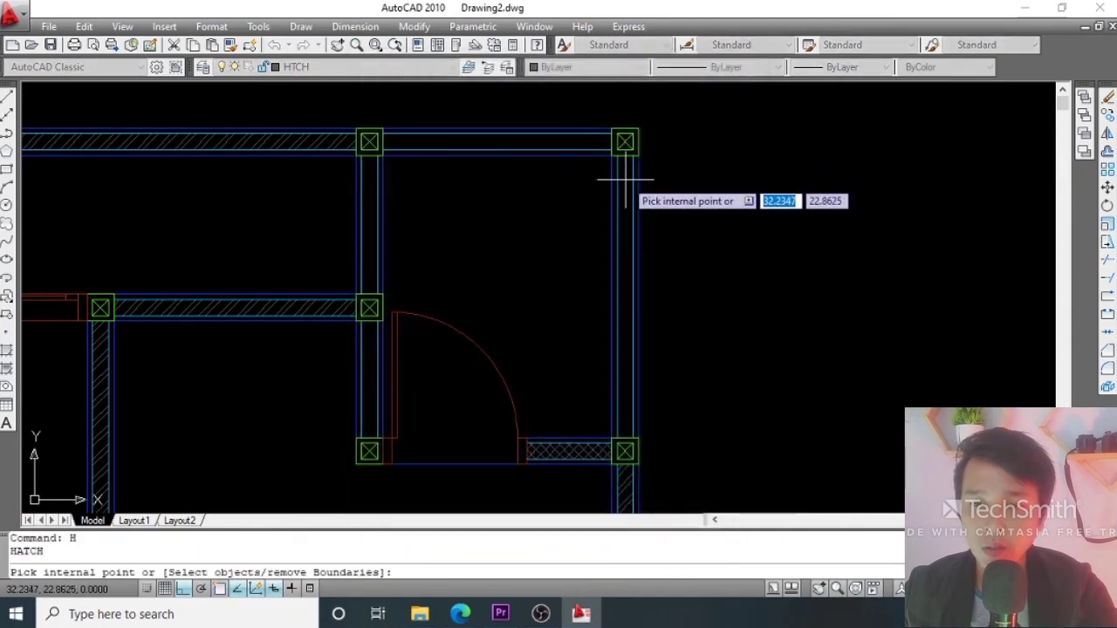
click(624, 181)
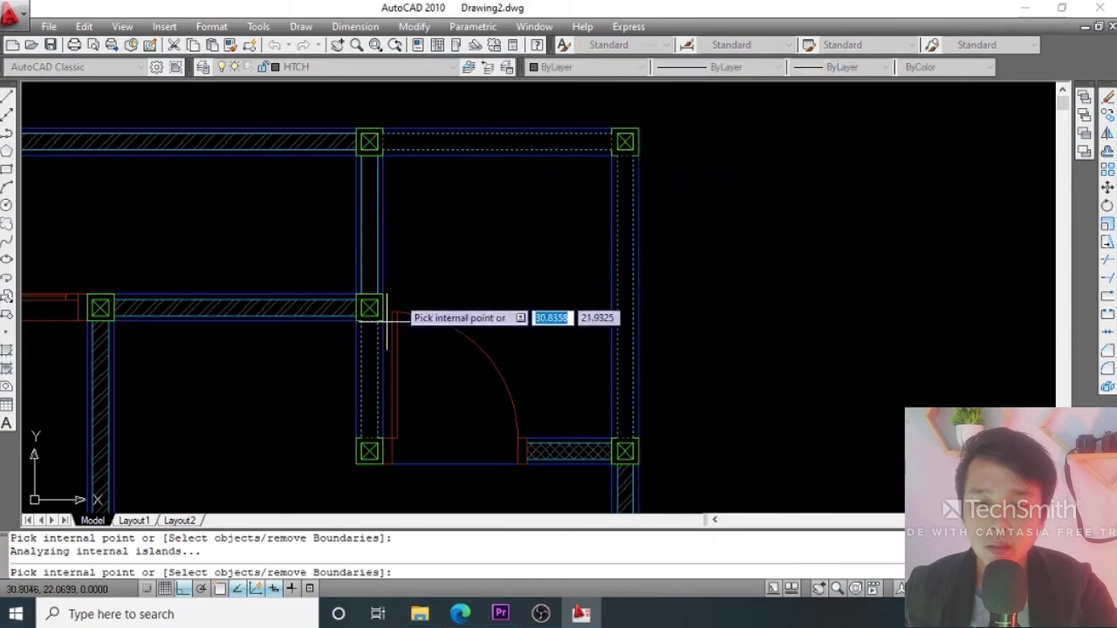
scroll(461, 187, down, 3)
scroll(398, 217, up, 2)
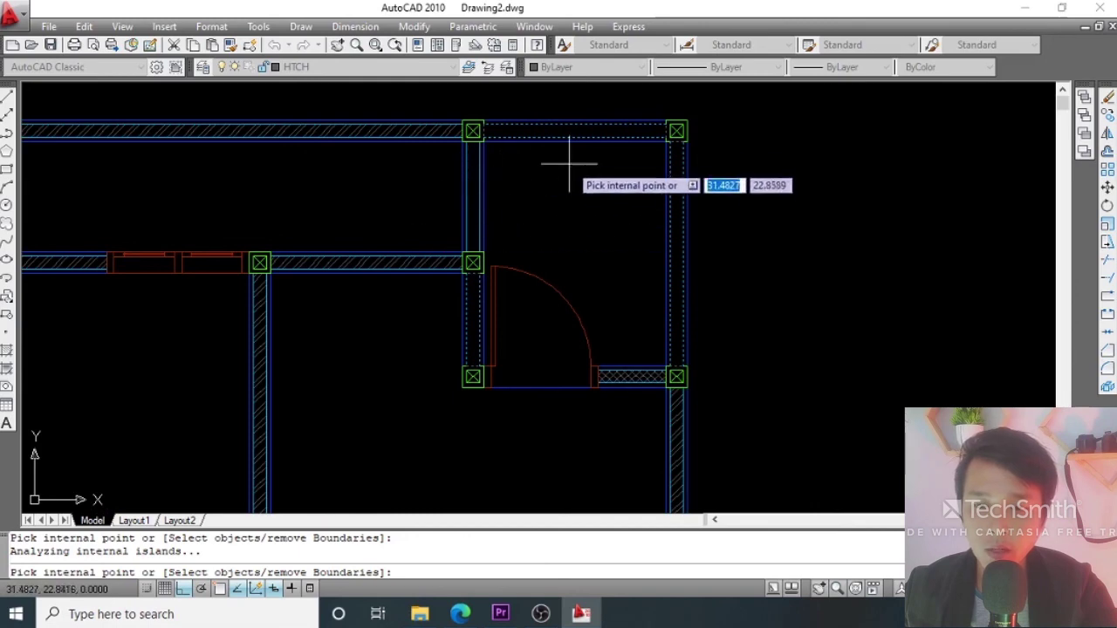
mouse_move(619, 219)
middle_down()
mouse_move(581, 219)
mouse_move(558, 243)
middle_up()
scroll(578, 219, up, 1)
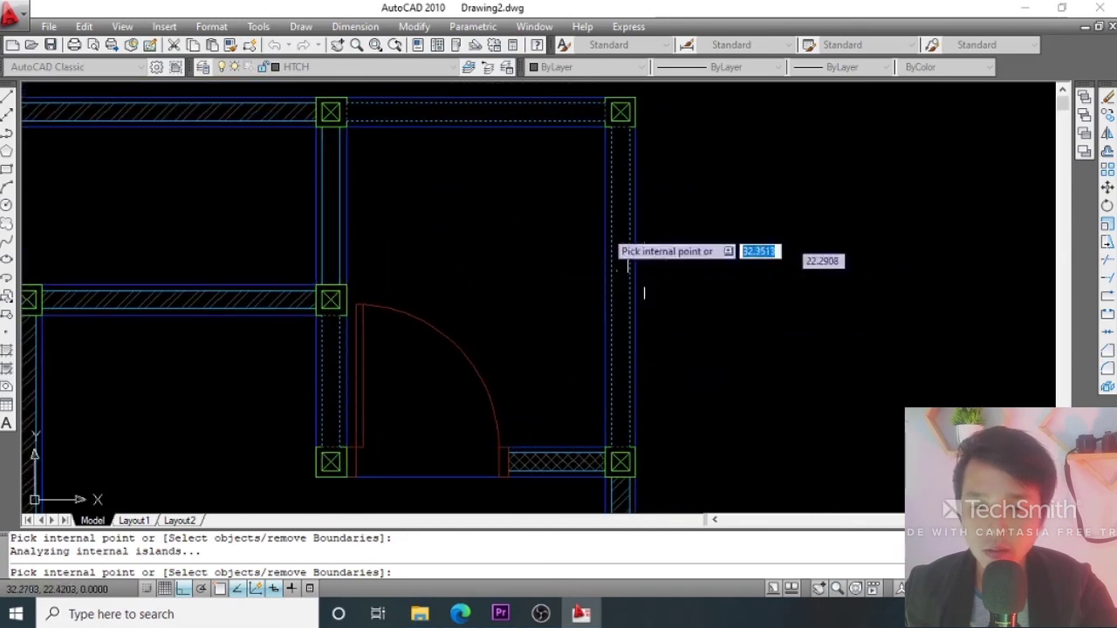
key(Return)
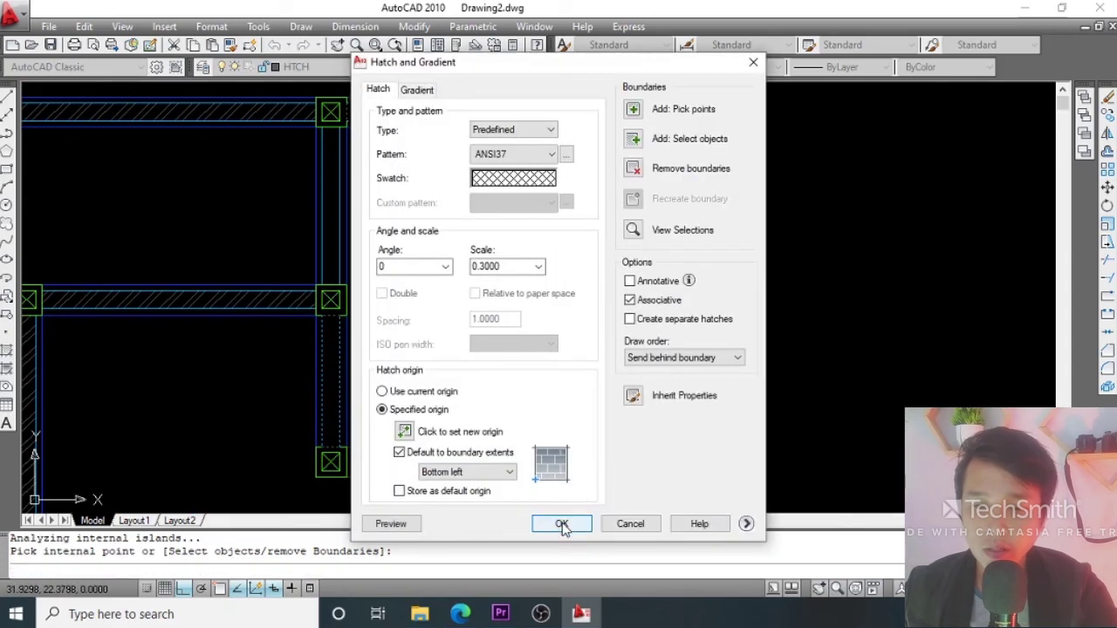
click(561, 524)
scroll(416, 184, down, 3)
scroll(558, 175, up, 5)
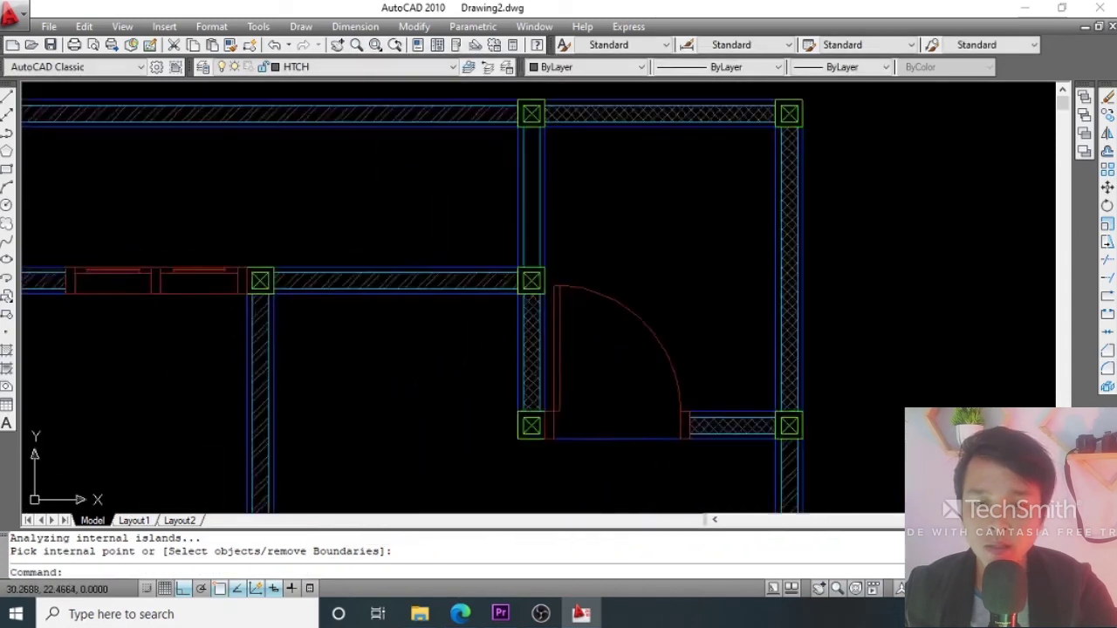
scroll(579, 179, down, 5)
middle_drag(578, 180, 541, 255)
scroll(439, 255, up, 1)
click(391, 281)
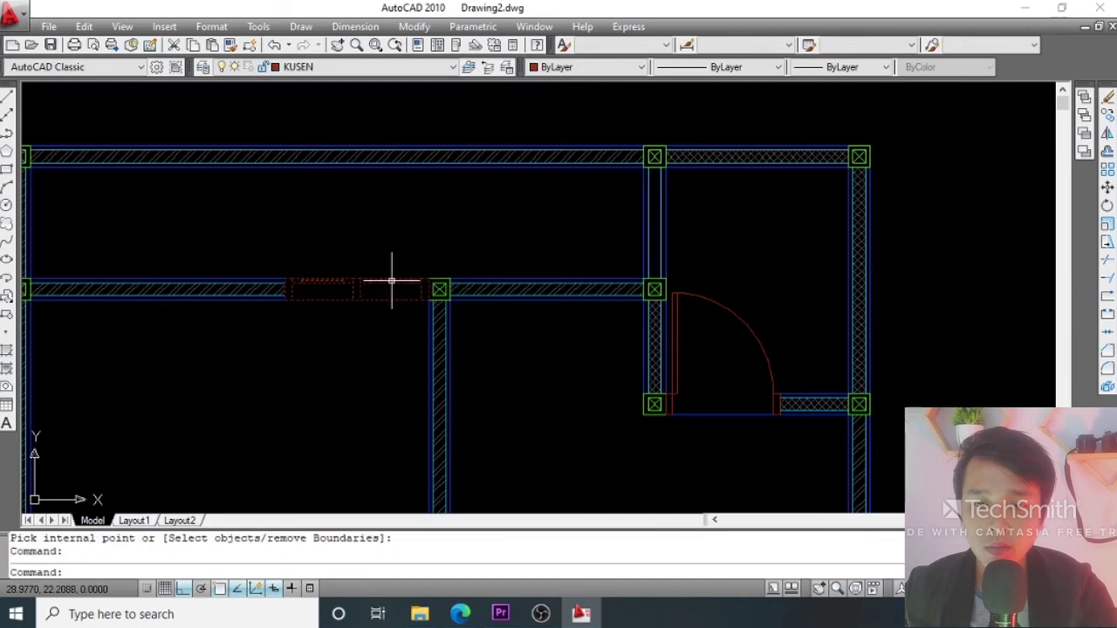
text(co)
key(Return)
scroll(398, 281, up, 1)
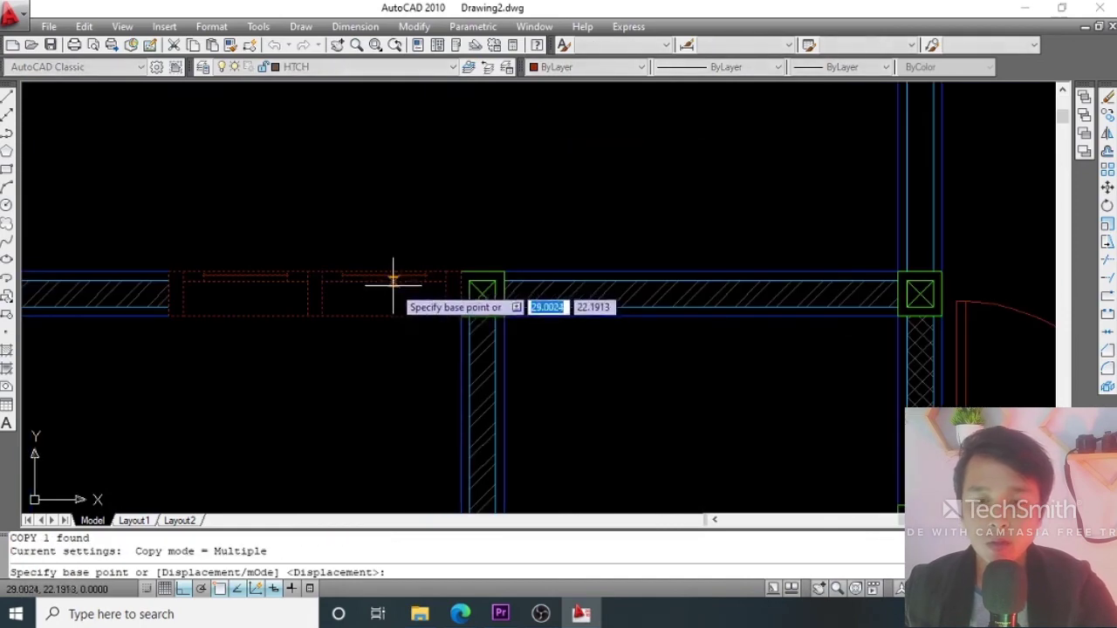
click(391, 288)
key(Escape)
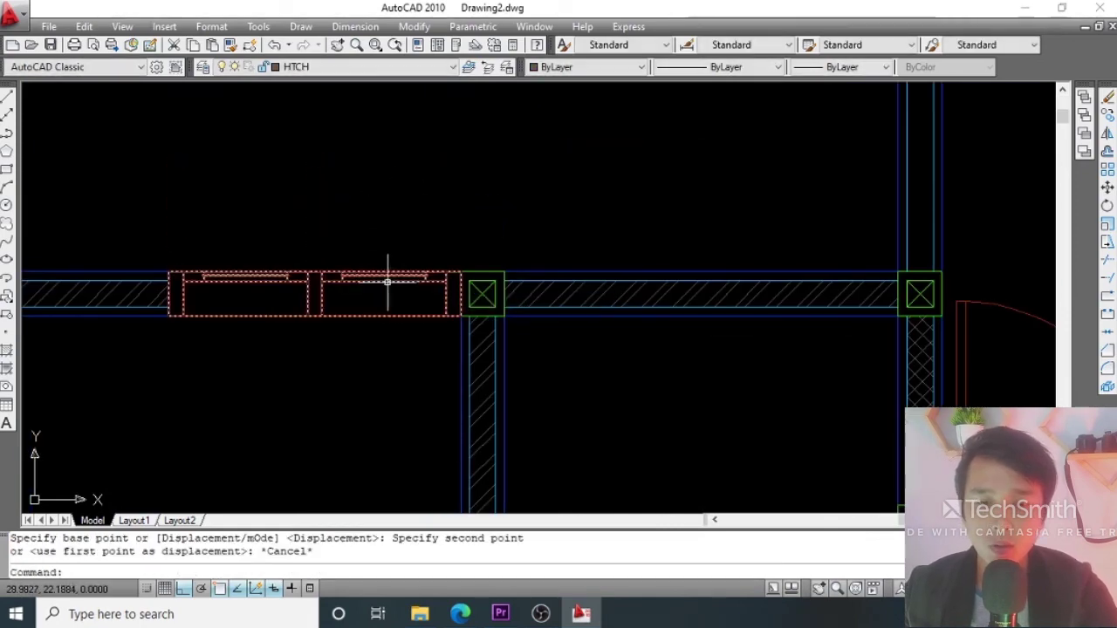
Copy the double window frame of the upper interior wall straight up into the empty space above it.
click(387, 282)
key(Return)
click(392, 282)
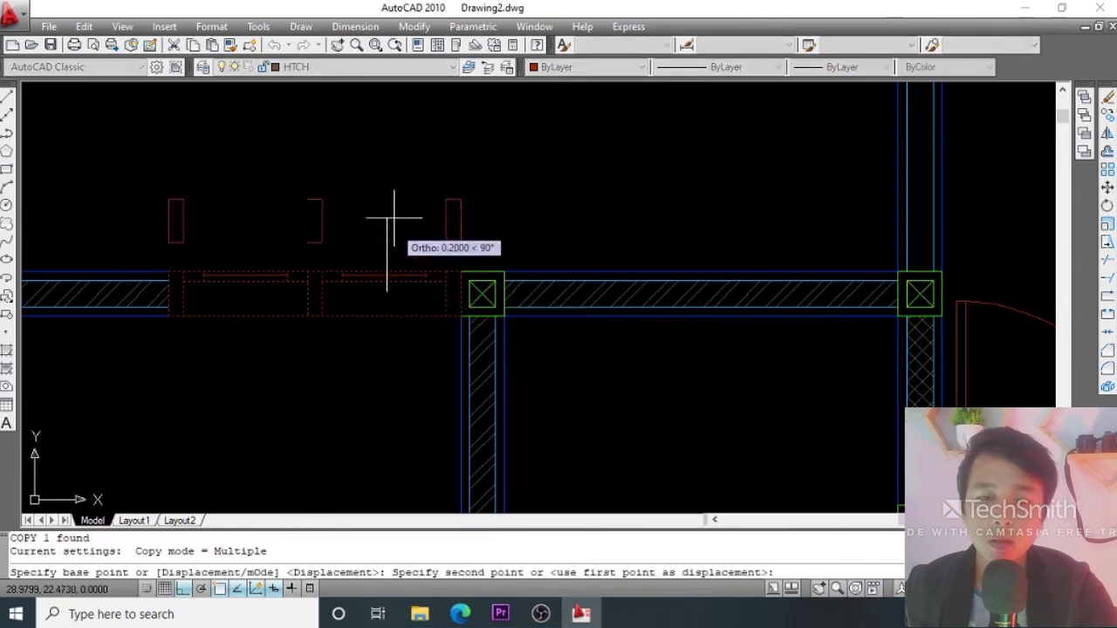
middle_drag(397, 171, 419, 270)
click(413, 244)
key(Return)
click(420, 215)
key(Escape)
Explode the copied double window frame into separate objects.
scroll(394, 274, down, 2)
scroll(386, 244, up, 3)
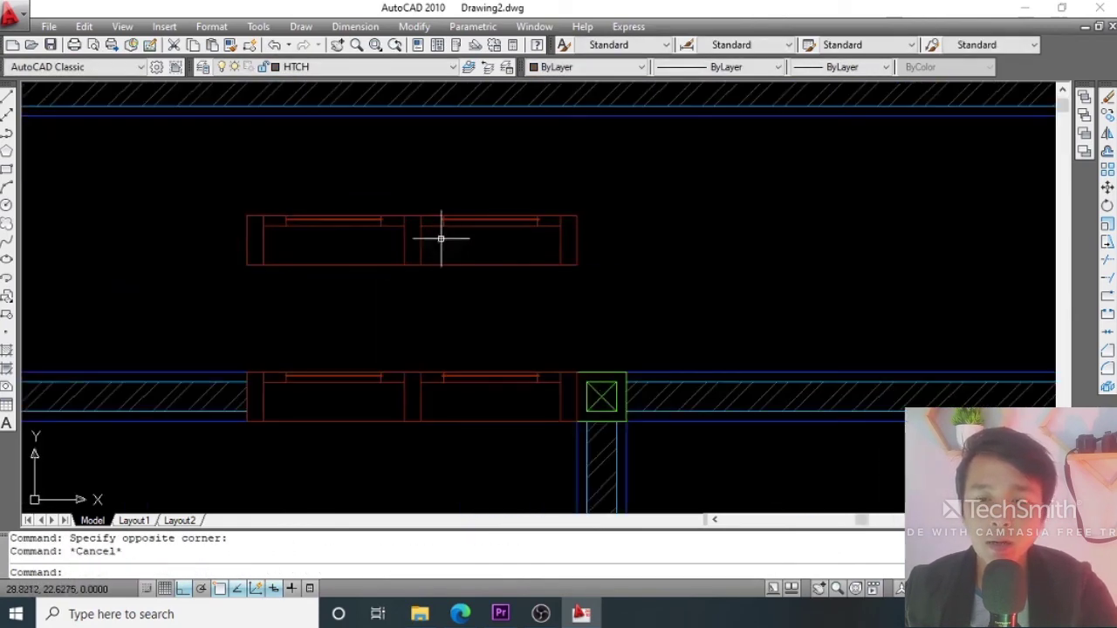
scroll(413, 229, down, 4)
scroll(471, 231, up, 2)
scroll(349, 225, up, 3)
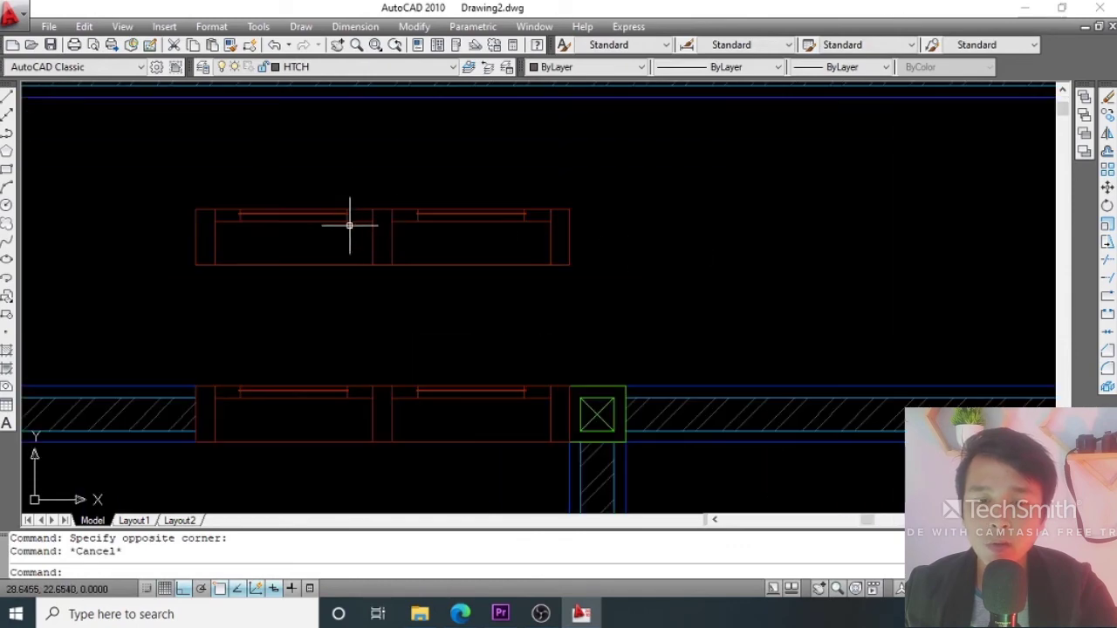
click(396, 223)
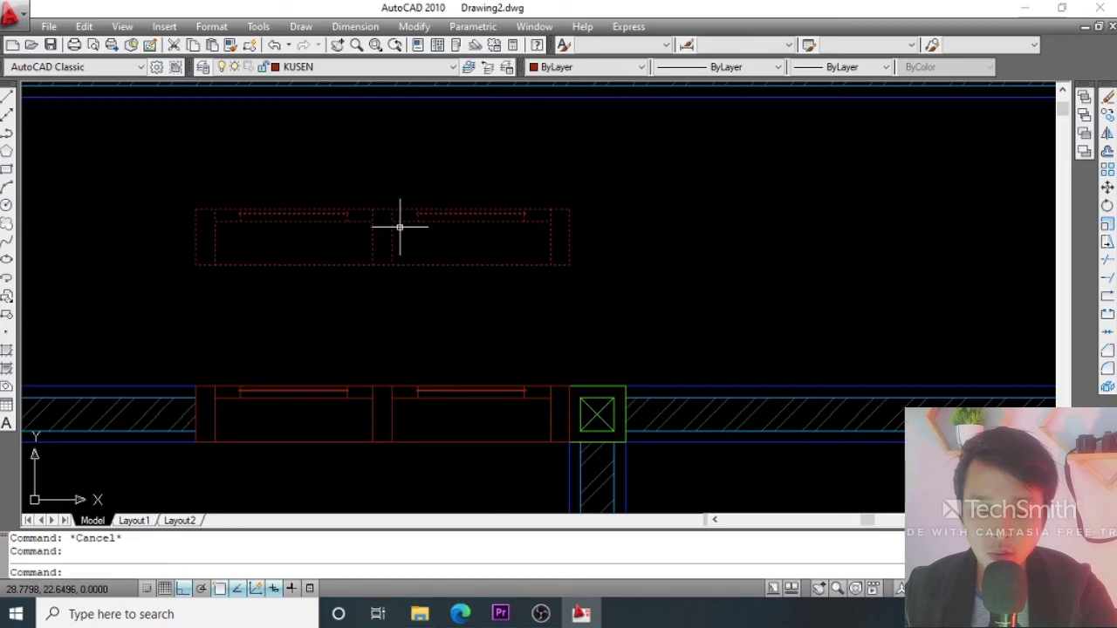
key(Return)
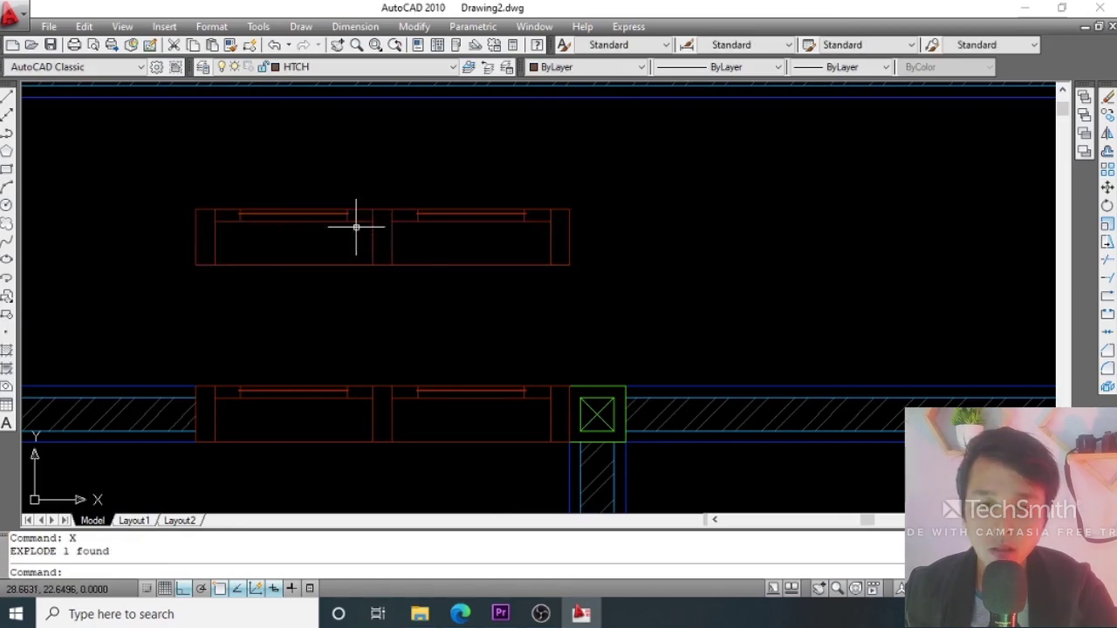
Erase the left pane of the exploded window copy and trim its leftover bottom line back to the middle post.
click(171, 186)
click(375, 299)
text(e)
key(Return)
text(tr)
key(Return)
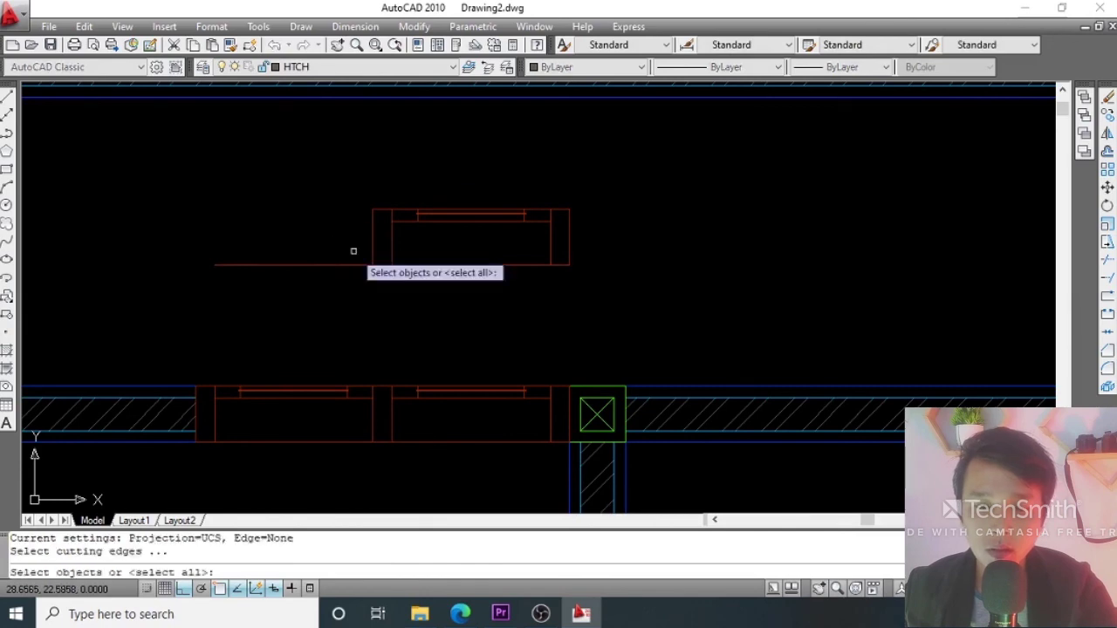
key(Return)
click(352, 250)
click(319, 292)
key(Escape)
key(Escape)
Define the single-pane window's nine objects as a block named BV.
click(334, 184)
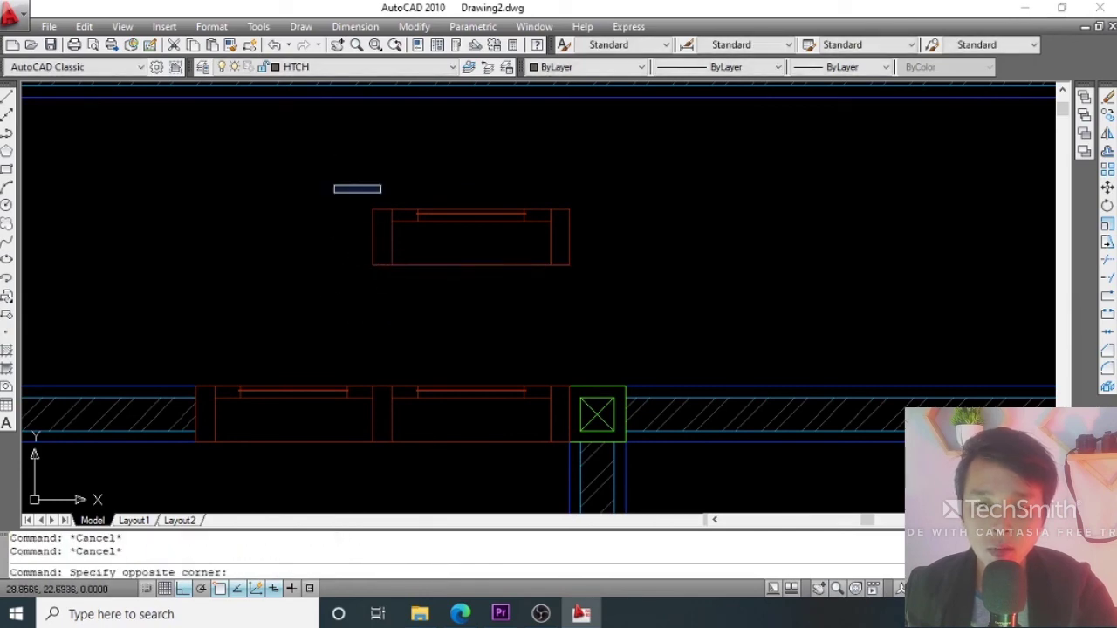
click(593, 306)
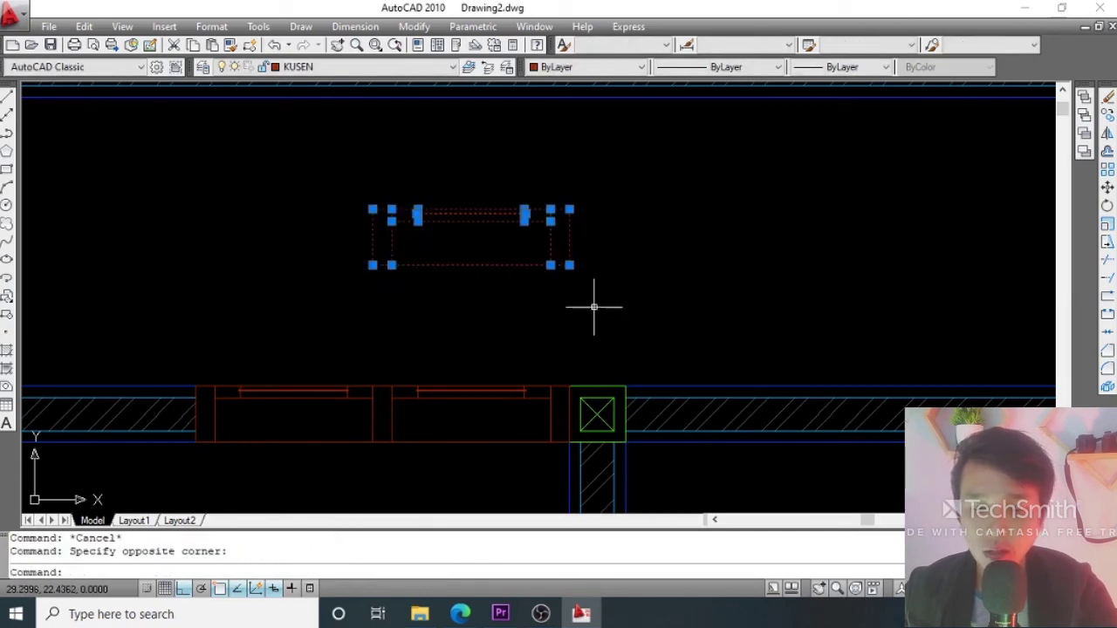
key(Escape)
click(309, 165)
click(616, 306)
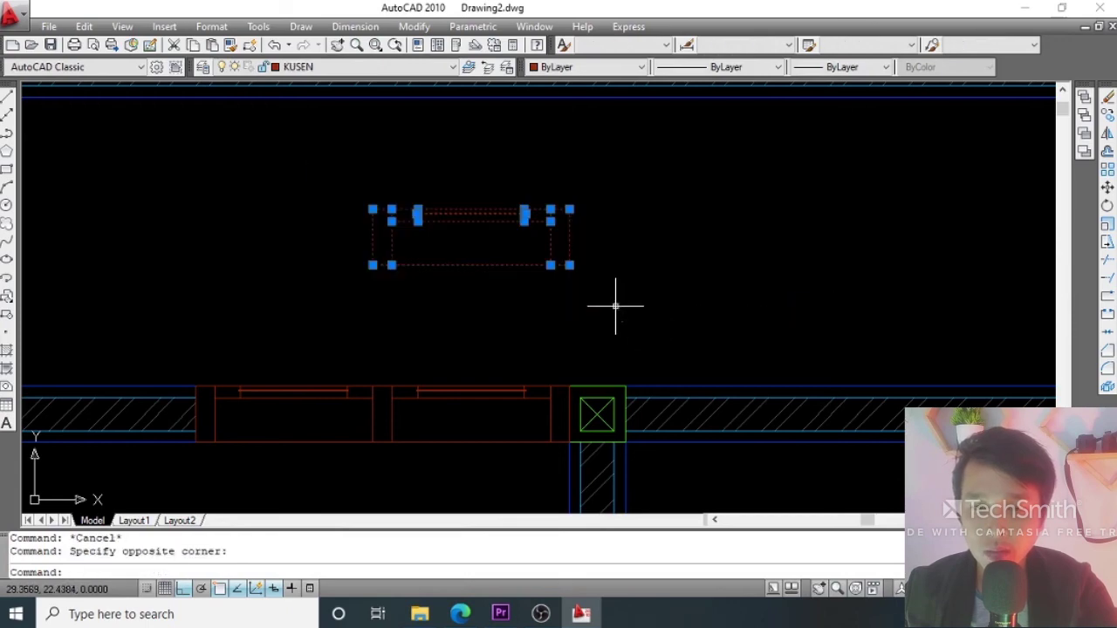
text(B)
key(Return)
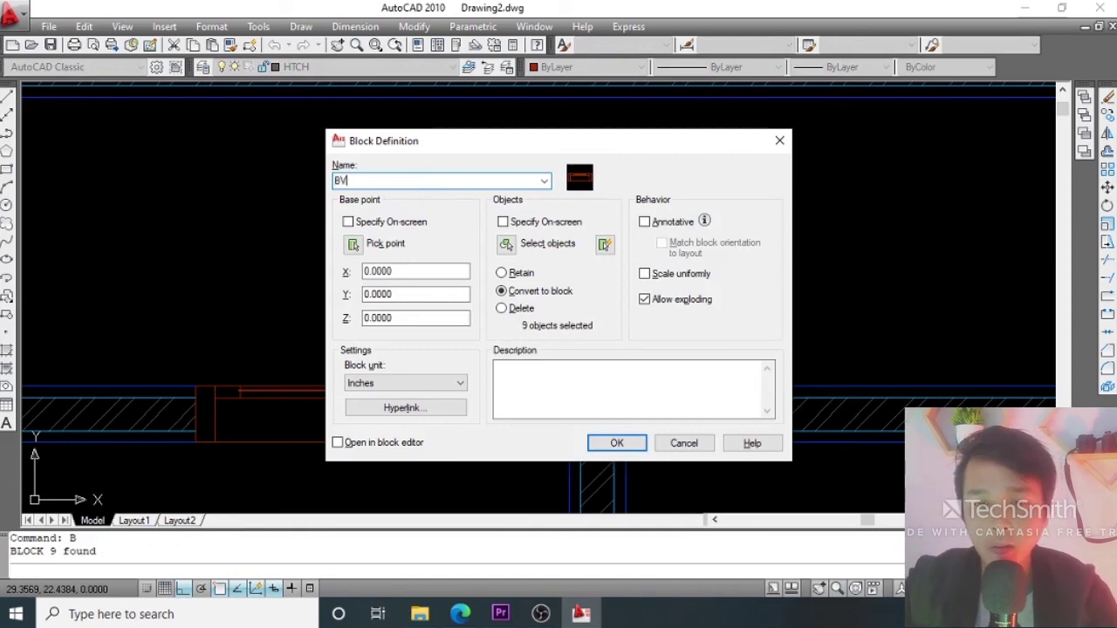
click(607, 451)
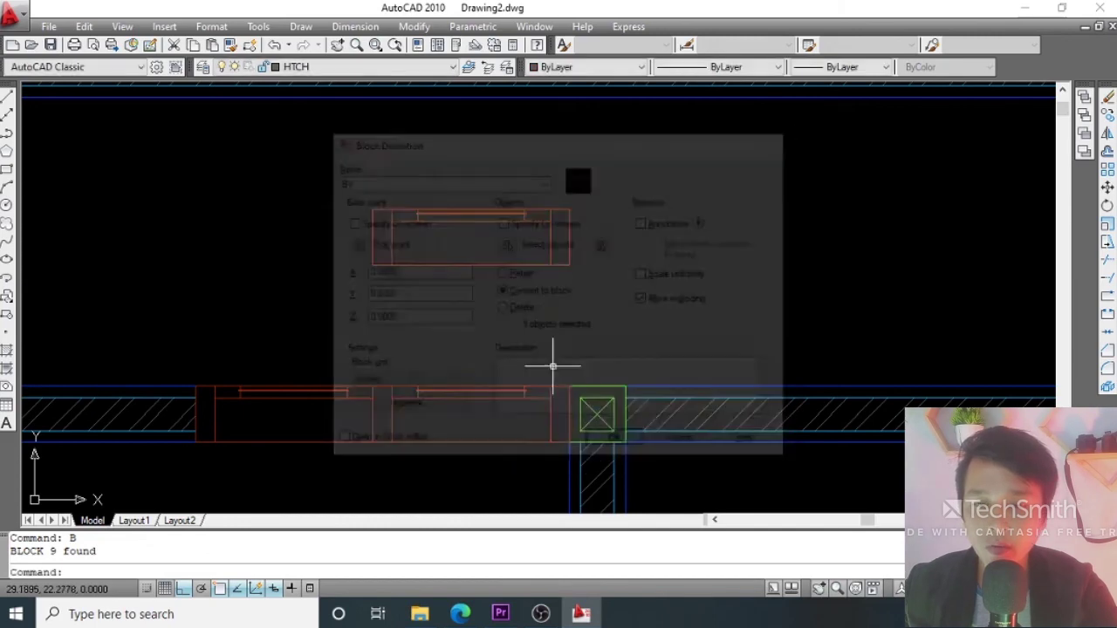
Rotate the single-pane window block 90° so it stands vertically.
scroll(481, 213, down, 4)
scroll(515, 224, up, 3)
click(527, 202)
click(471, 237)
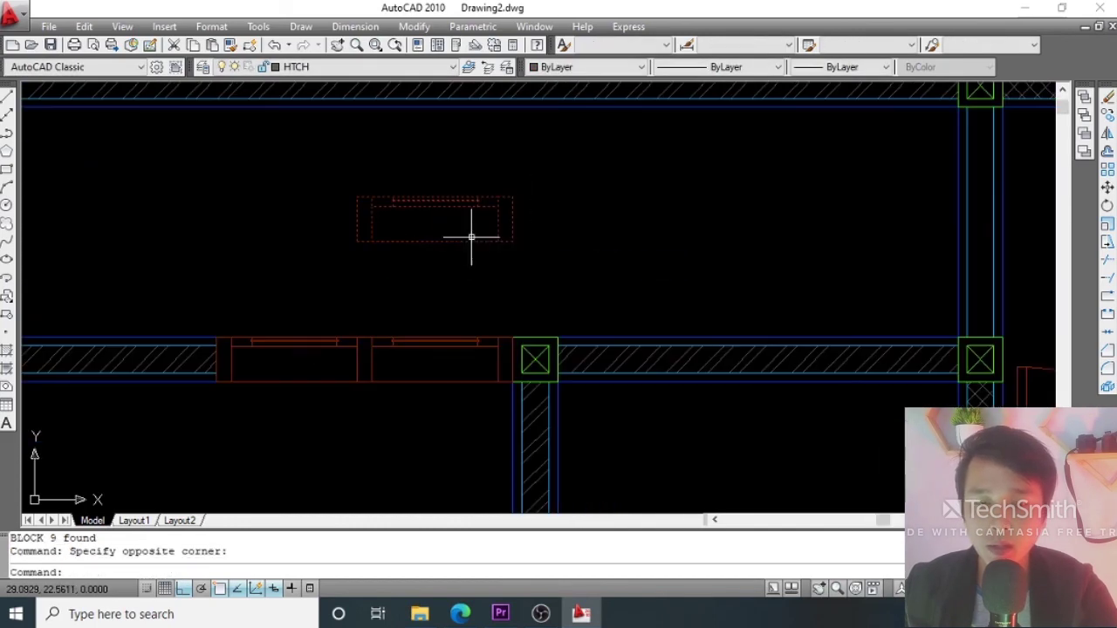
text(RO)
key(Return)
click(451, 230)
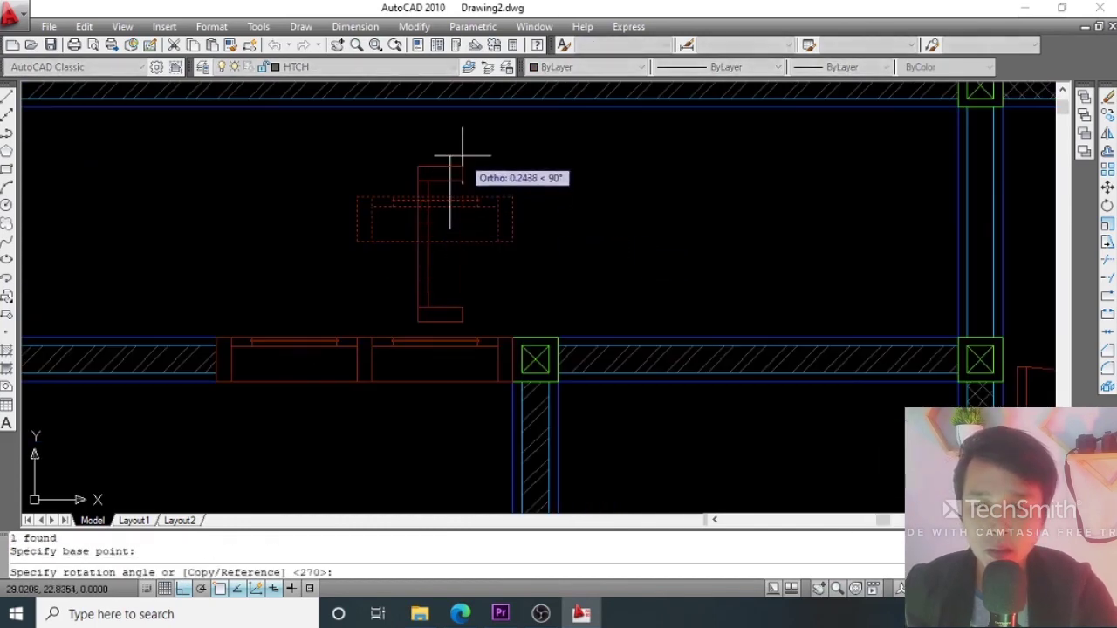
click(456, 157)
Move the rotated window block horizontally onto the unhatched vertical wall of the small upper-right room.
click(492, 170)
click(438, 218)
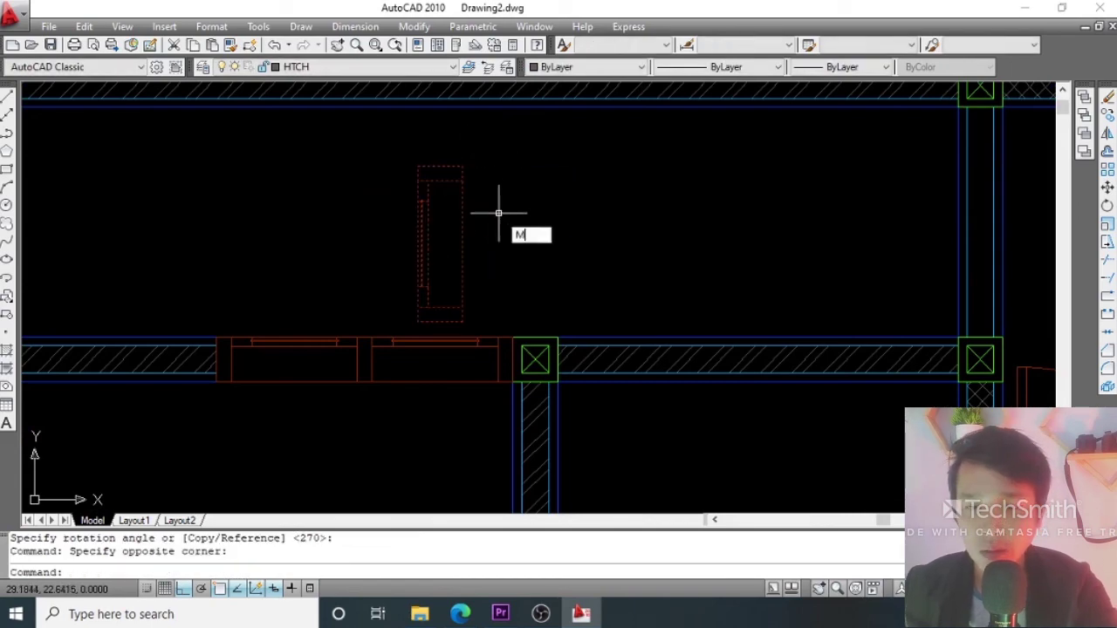
key(Return)
click(462, 251)
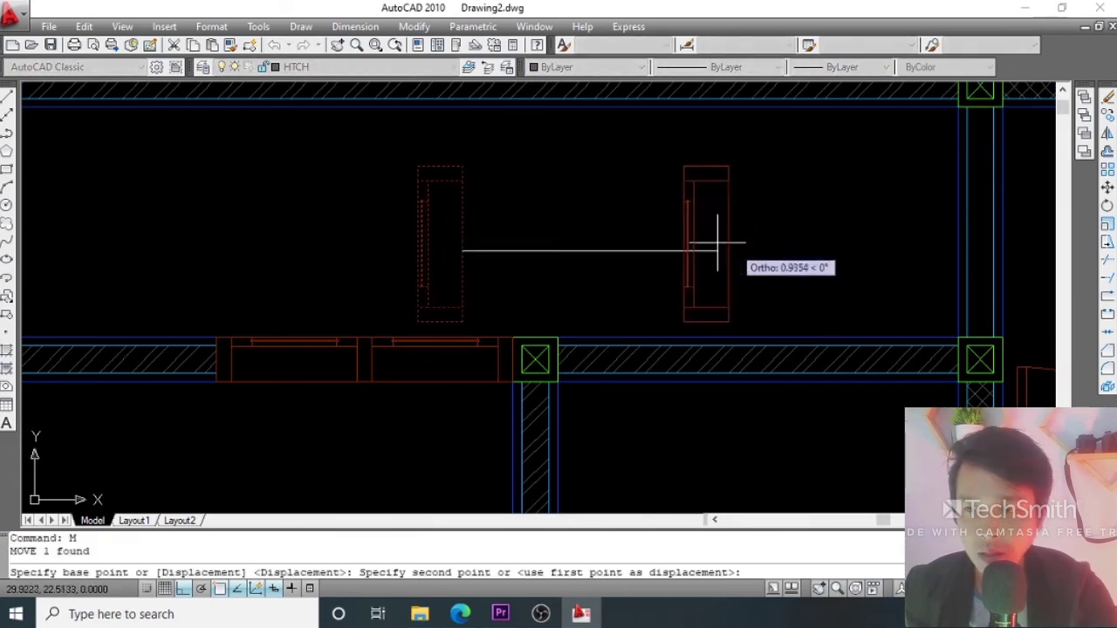
middle_drag(744, 251, 469, 241)
click(721, 219)
Move the window block up along the wall so its upper corner meets the column's lower corner.
middle_drag(751, 206, 614, 220)
scroll(564, 143, up, 2)
click(782, 184)
click(561, 180)
middle_drag(627, 170, 605, 219)
text(M)
key(Return)
scroll(581, 180, up, 3)
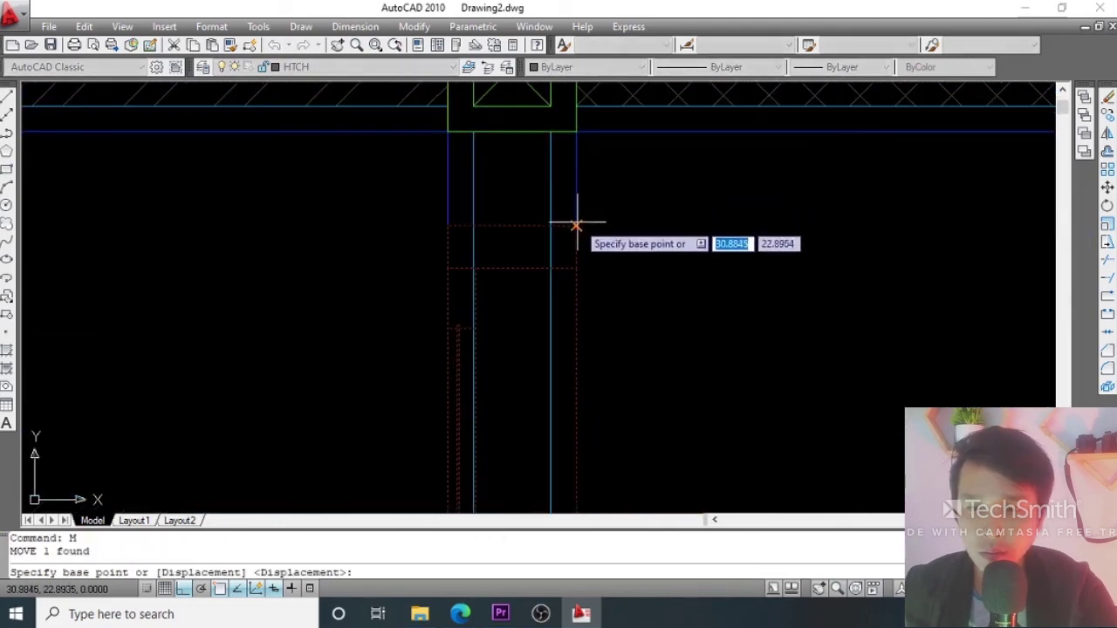
click(576, 225)
click(581, 142)
Trim away the wall lines that run through the window block's lower jamb.
scroll(584, 217, down, 4)
scroll(584, 218, up, 2)
middle_drag(579, 236, 585, 248)
scroll(558, 248, up, 2)
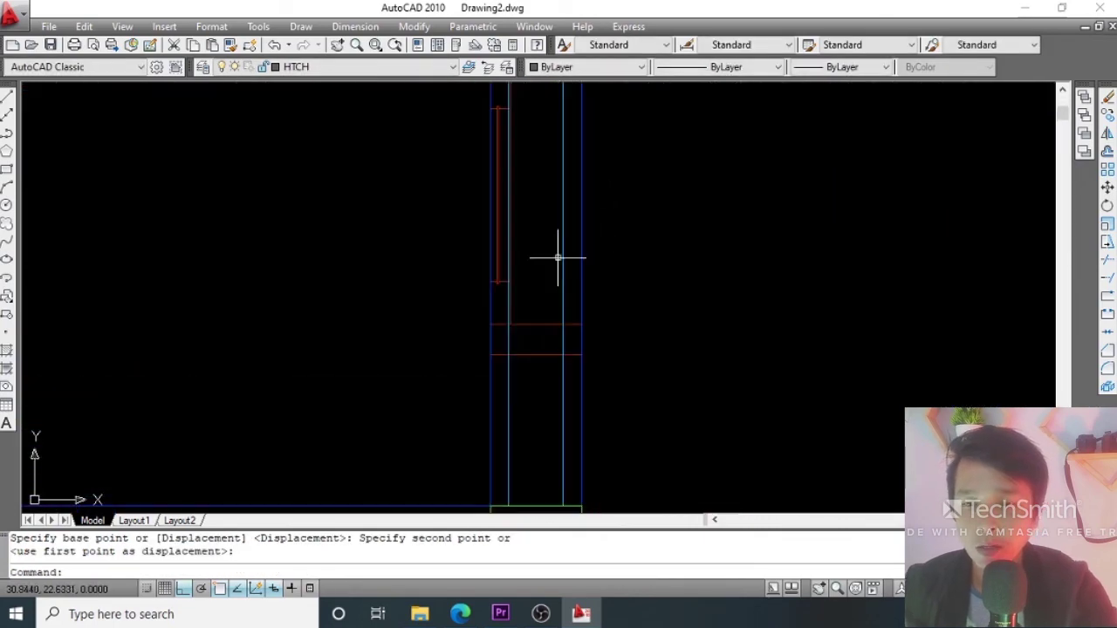
key(Escape)
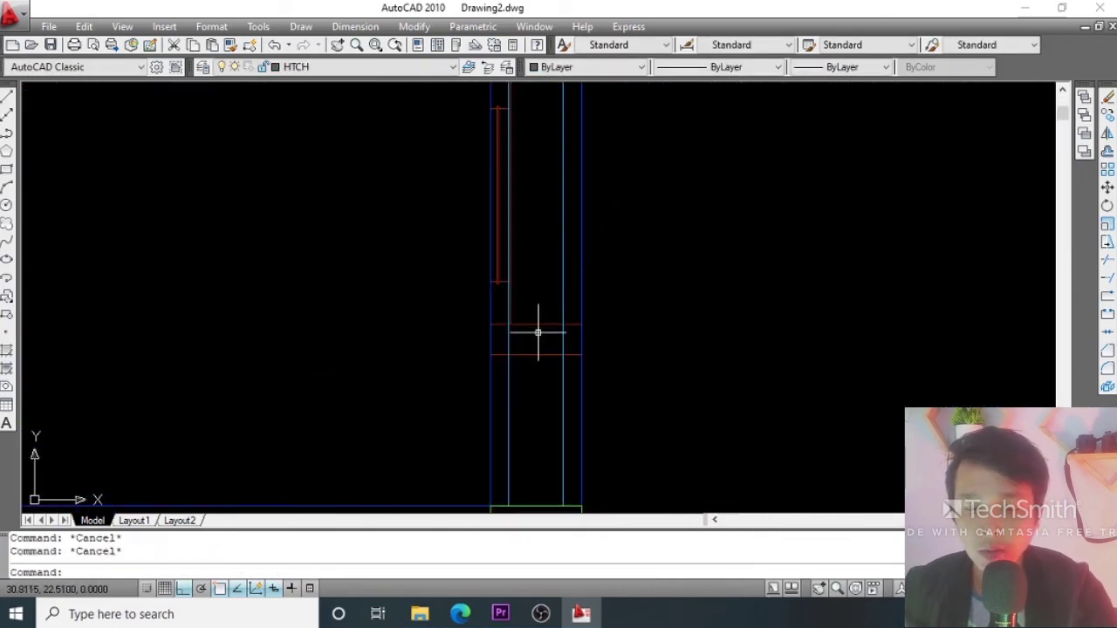
key(Return)
key(Return)
scroll(564, 336, up, 2)
click(573, 332)
click(440, 348)
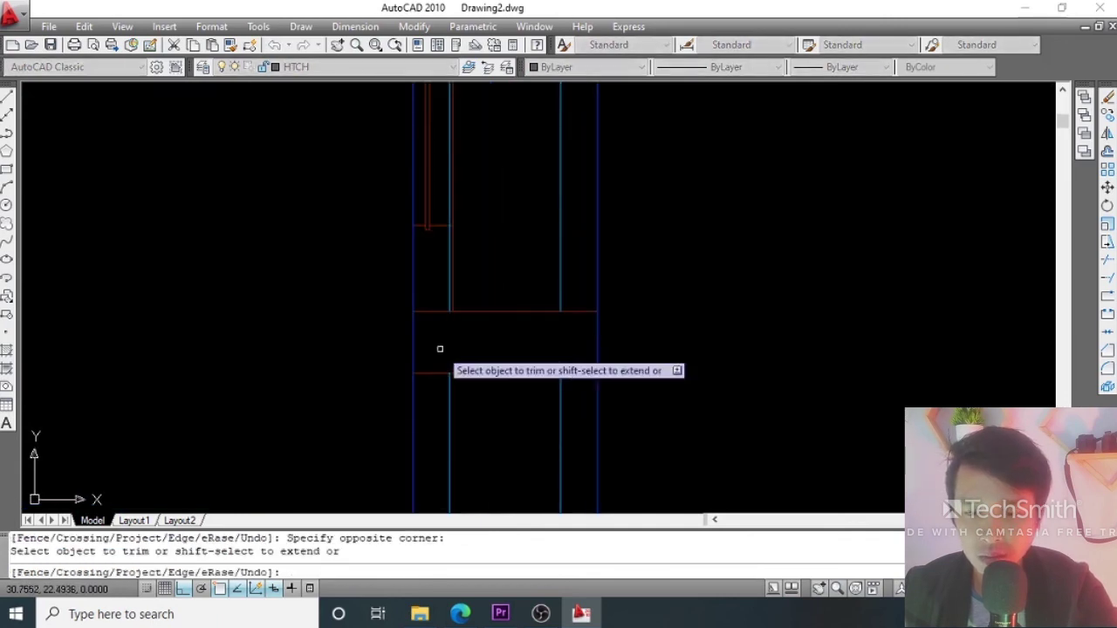
click(627, 305)
click(404, 336)
Erase the leftover inner wall lines inside the placed window.
scroll(445, 334, down, 3)
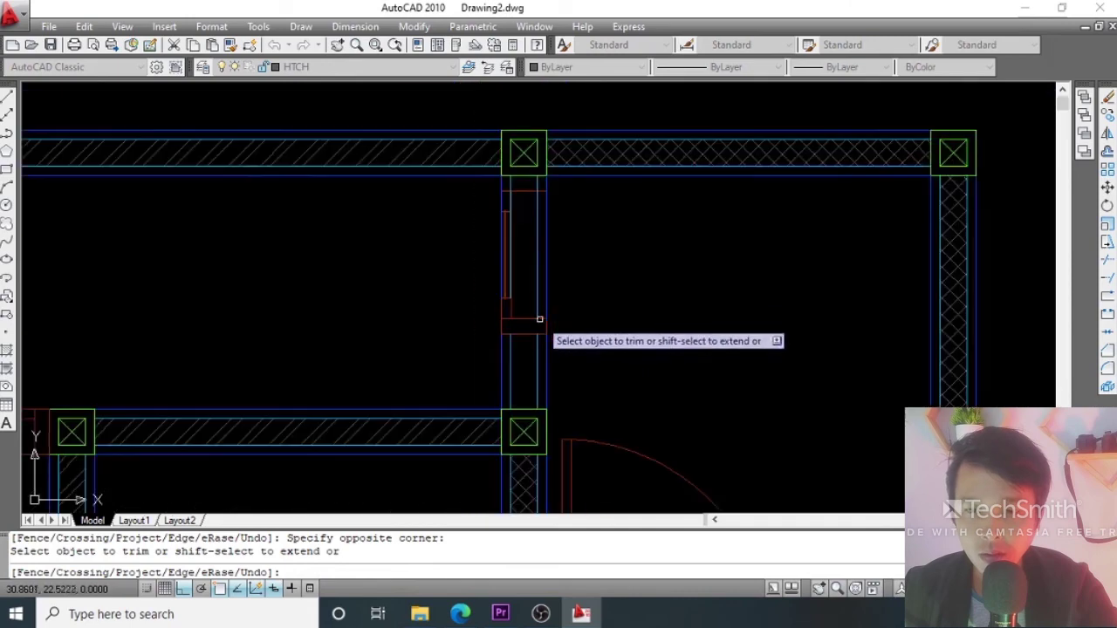
scroll(527, 288, up, 3)
key(Escape)
click(534, 174)
text(e)
key(Return)
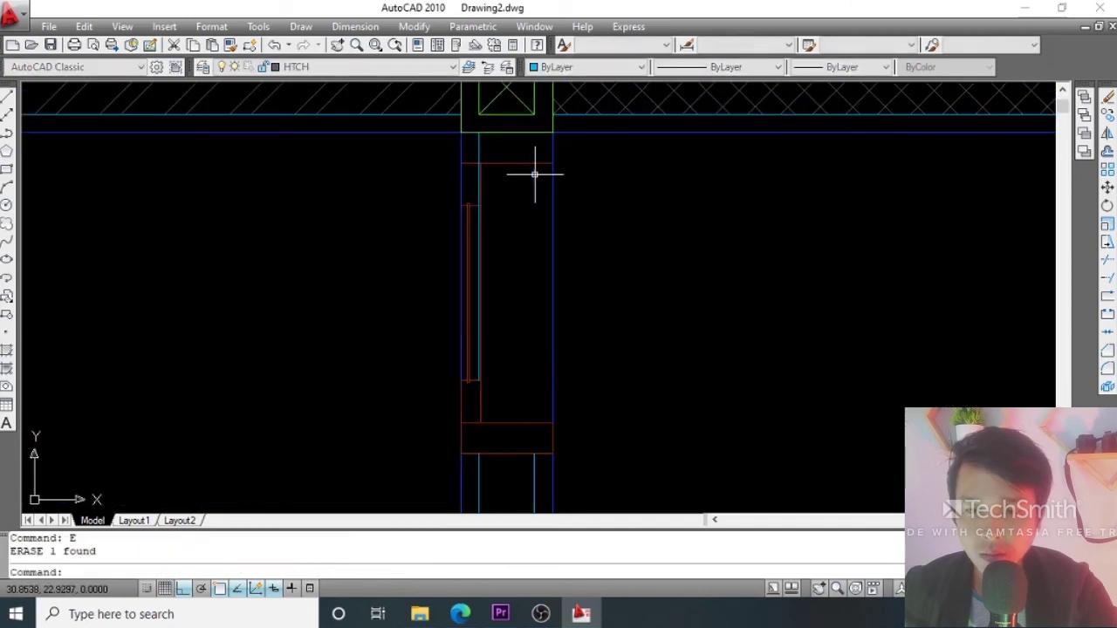
click(478, 171)
click(479, 175)
text(e)
key(Return)
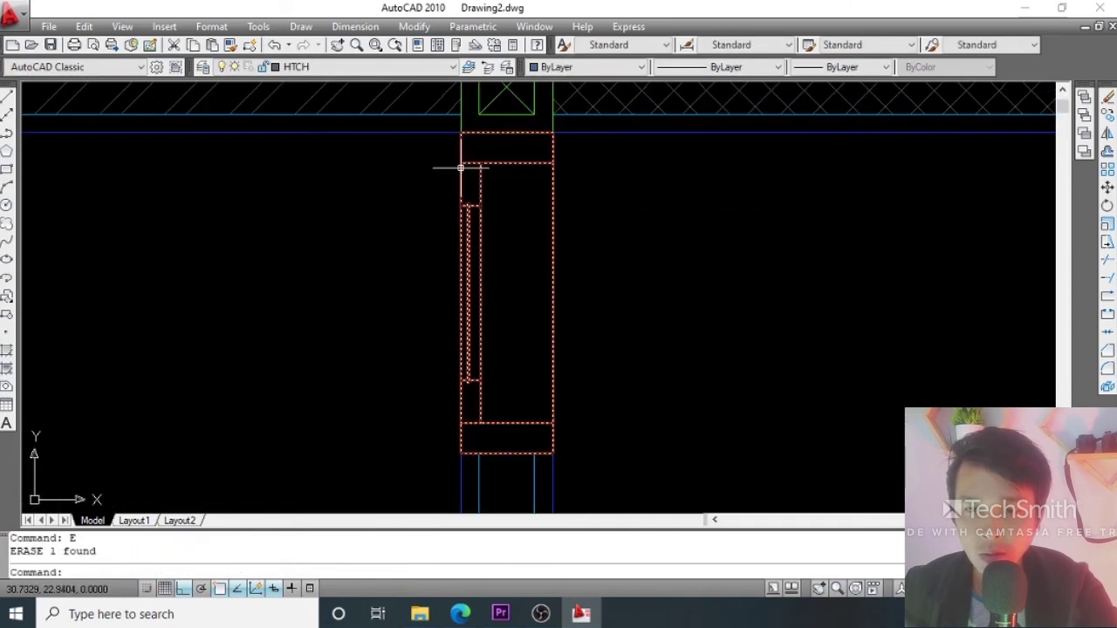
Try to erase the outer wall line along the placed window's glazed side.
key(Escape)
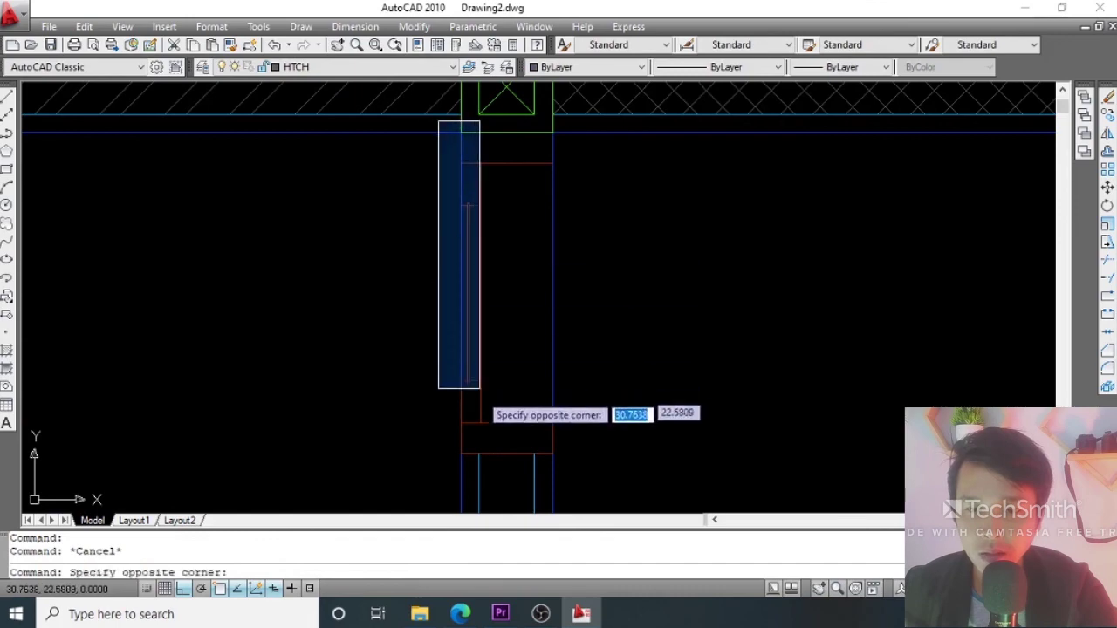
click(480, 401)
text(e)
key(Return)
key(Escape)
scroll(556, 142, up, 3)
key(Escape)
scroll(547, 137, down, 4)
scroll(516, 304, up, 4)
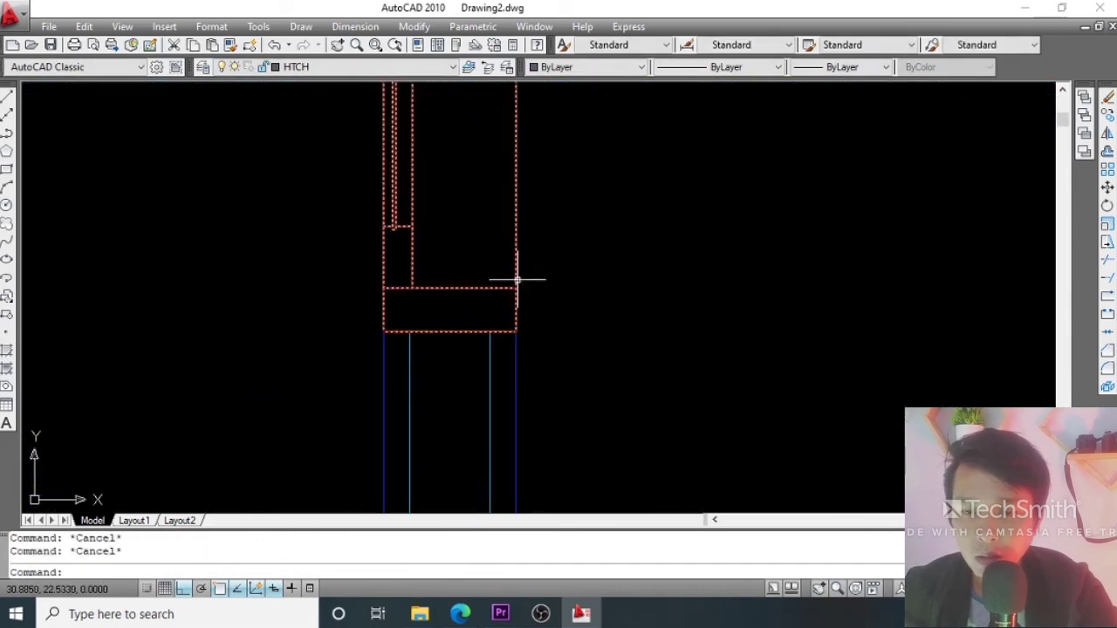
scroll(526, 277, down, 5)
middle_drag(568, 237, 526, 288)
scroll(501, 201, up, 1)
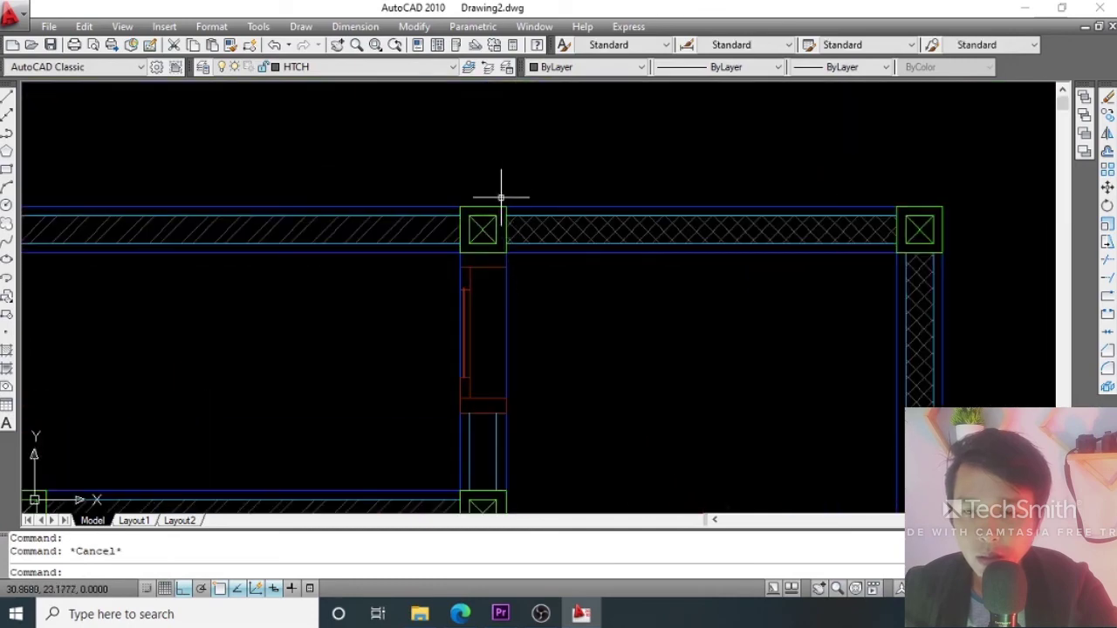
Erase the two outer wall lines that overlap the long sides of the placed window.
click(500, 201)
click(513, 426)
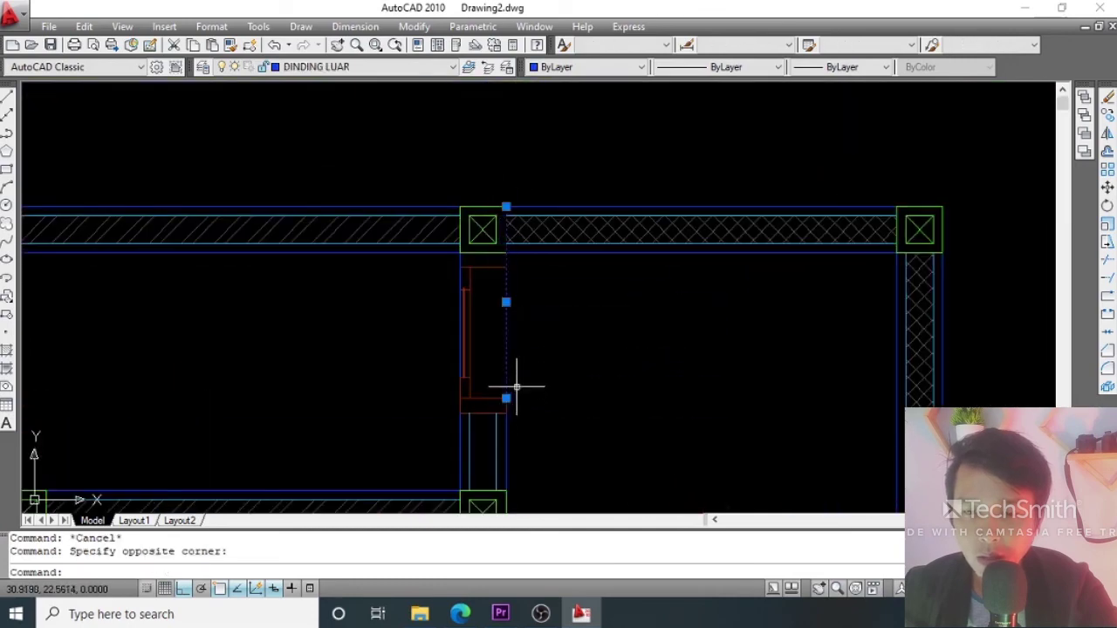
scroll(501, 337, up, 2)
text(e)
key(Return)
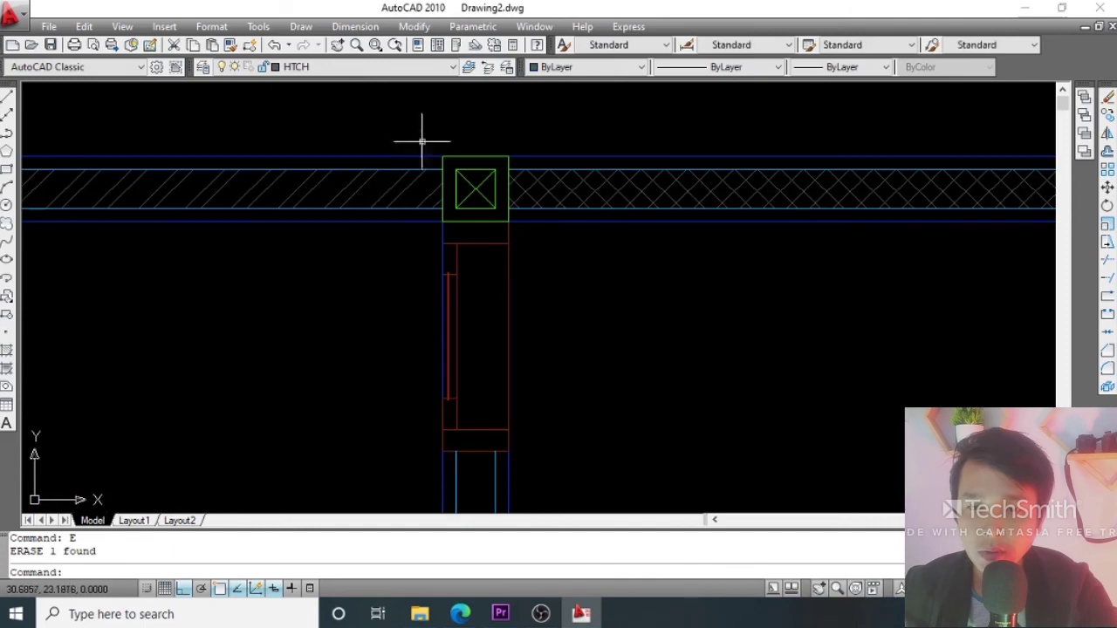
click(420, 129)
click(470, 419)
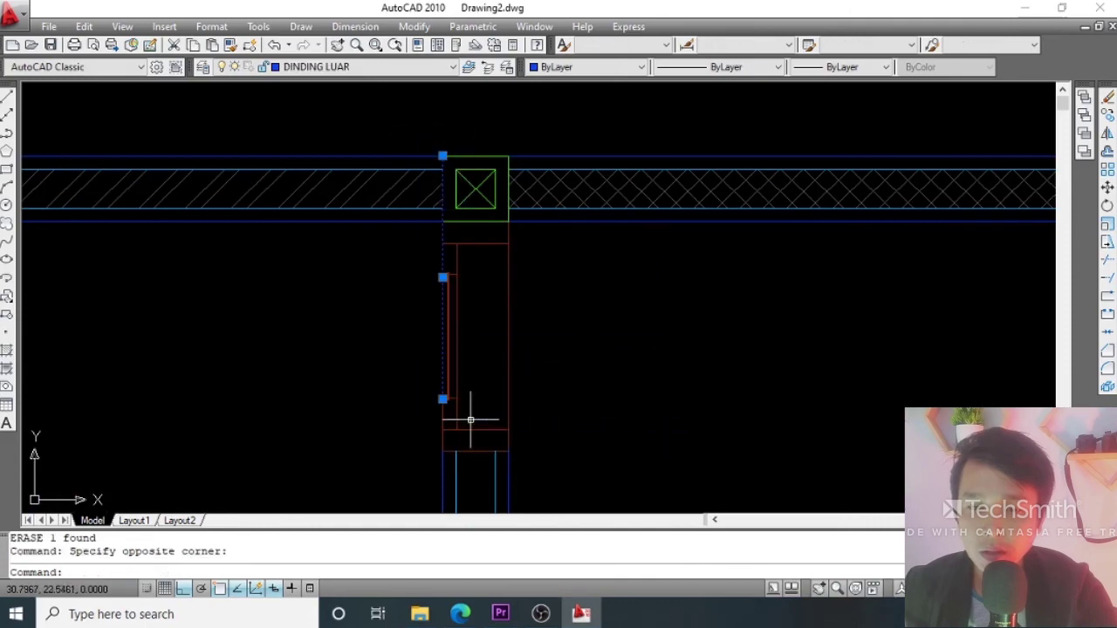
text(e)
key(Return)
scroll(532, 257, down, 3)
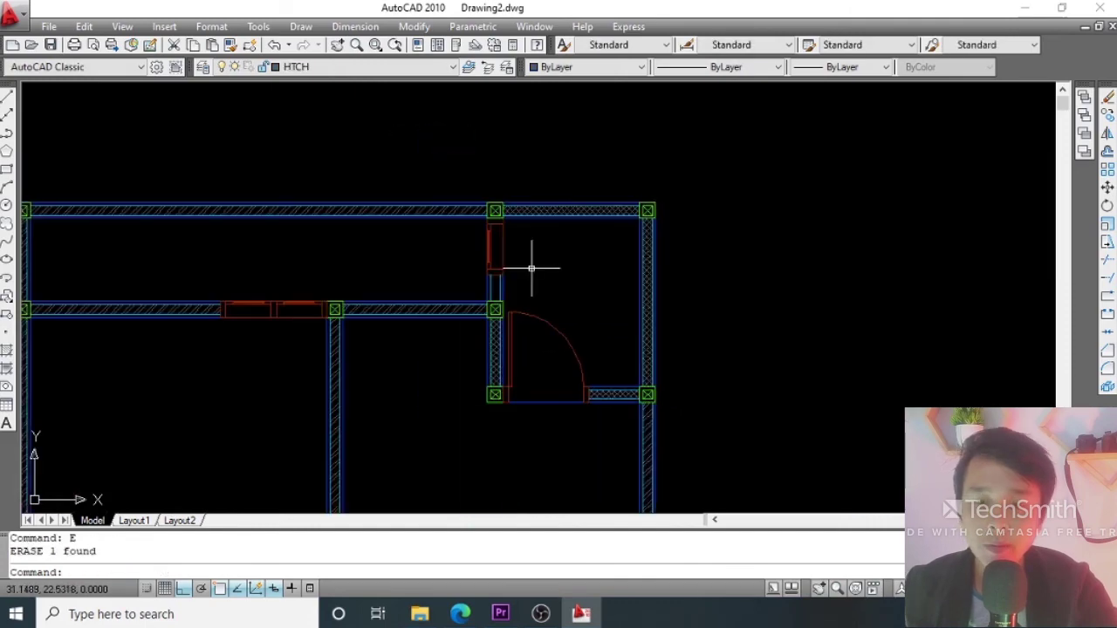
Hatch the short wall segment below the placed window with ANSI37 at scale 0.3.
scroll(498, 218, up, 4)
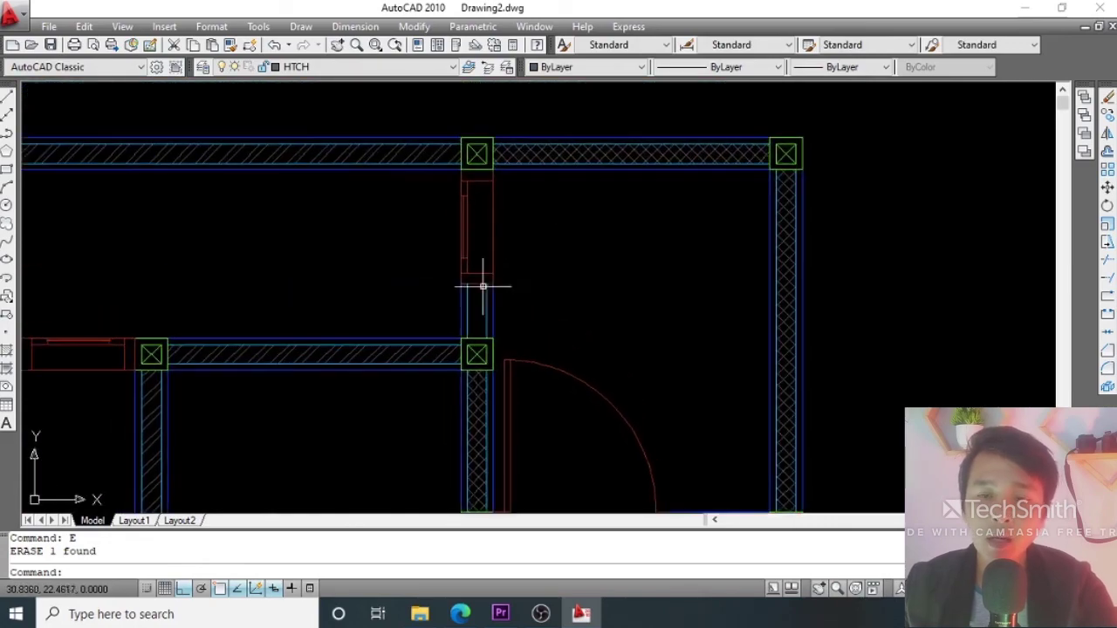
scroll(472, 332, down, 2)
scroll(486, 267, up, 3)
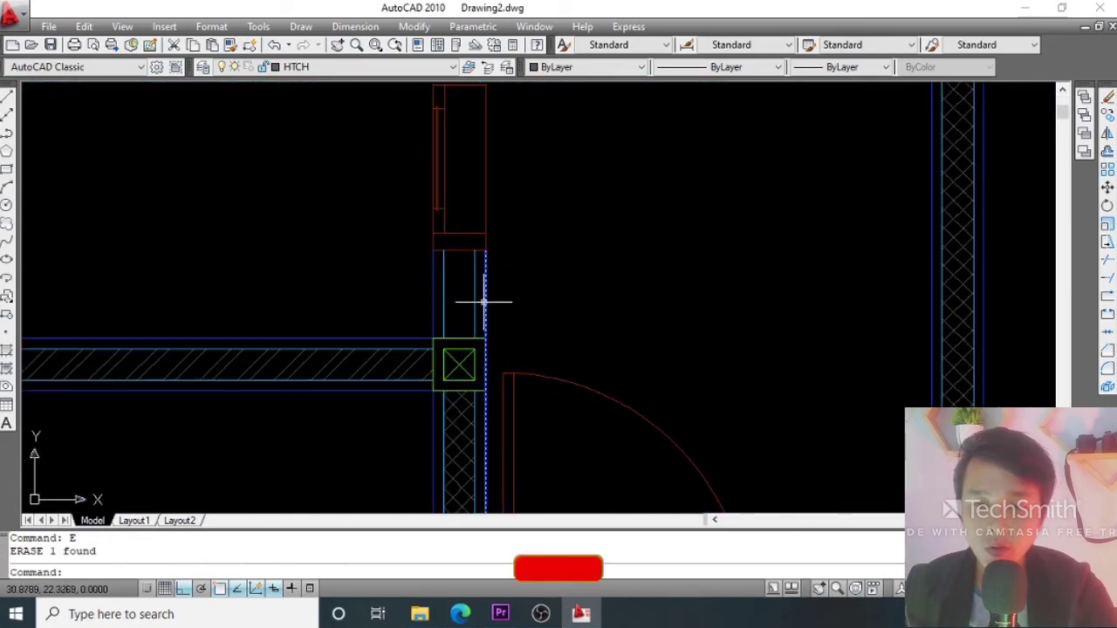
text(H)
key(Return)
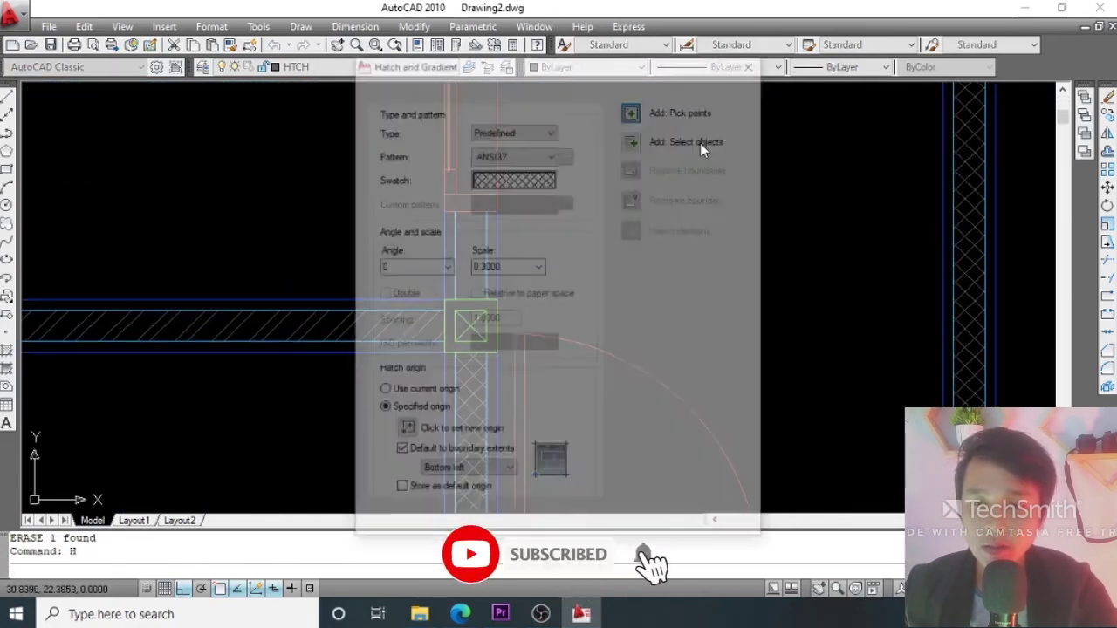